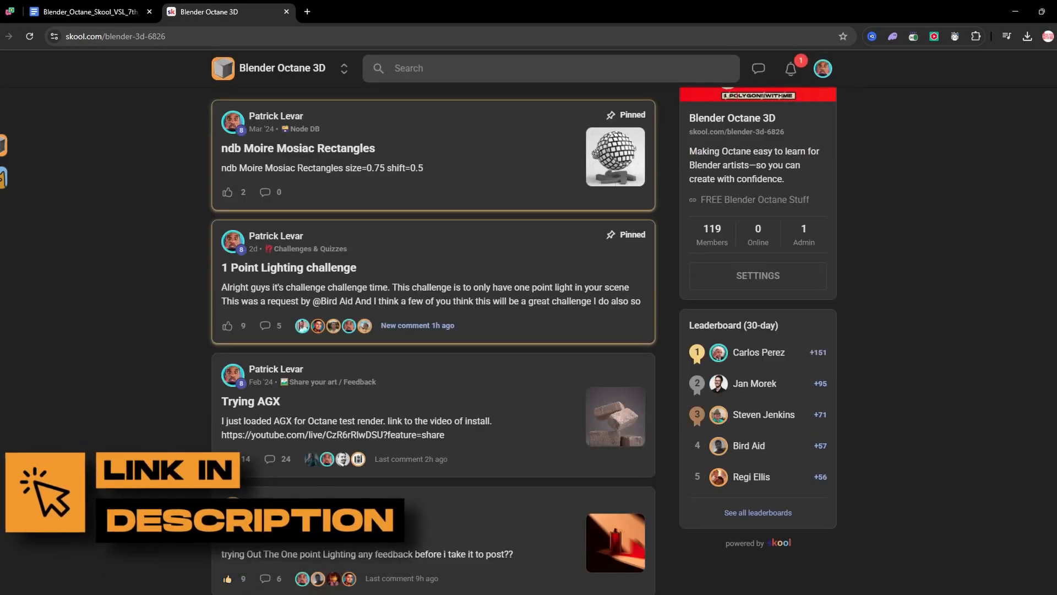
pyautogui.scroll(-9, 433, 331)
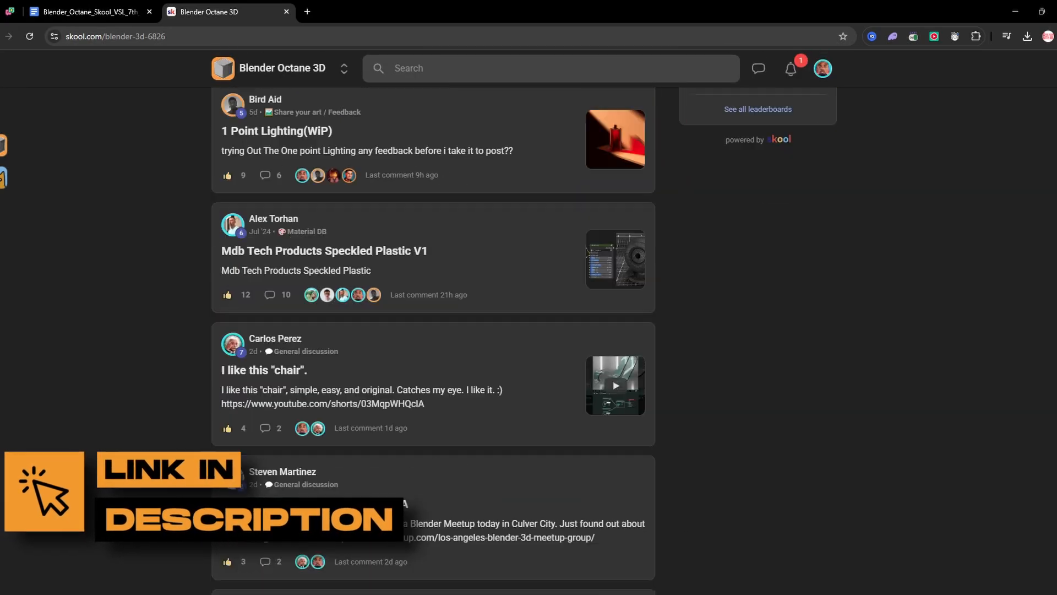
pyautogui.scroll(15, 433, 330)
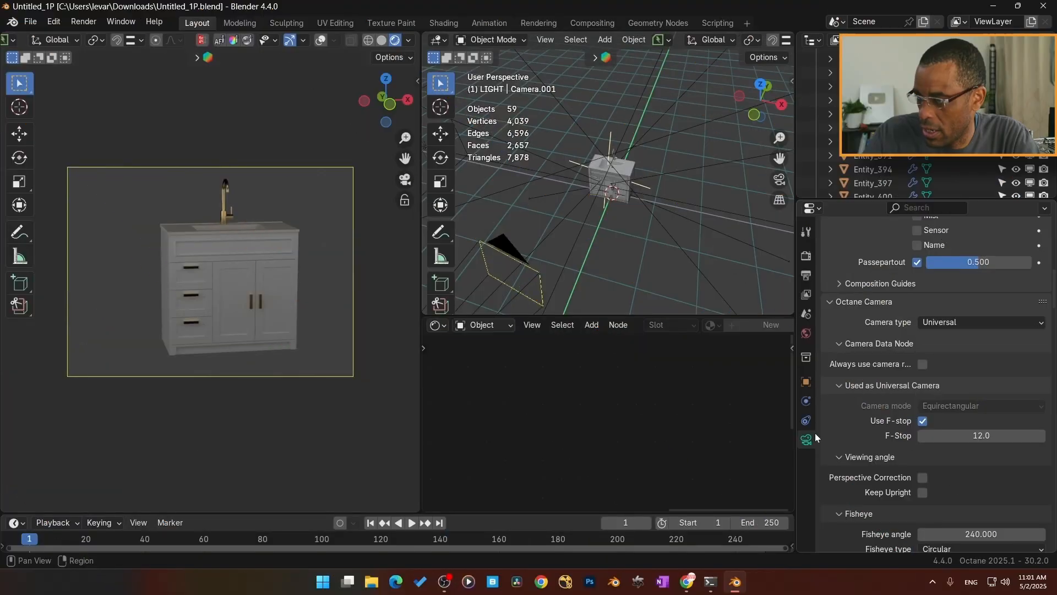
# Step: Set the camera's passepartout opacity to 1.000 and hide the toolbar and overlays in the camera render view
pyautogui.scroll(-5, 842, 429)
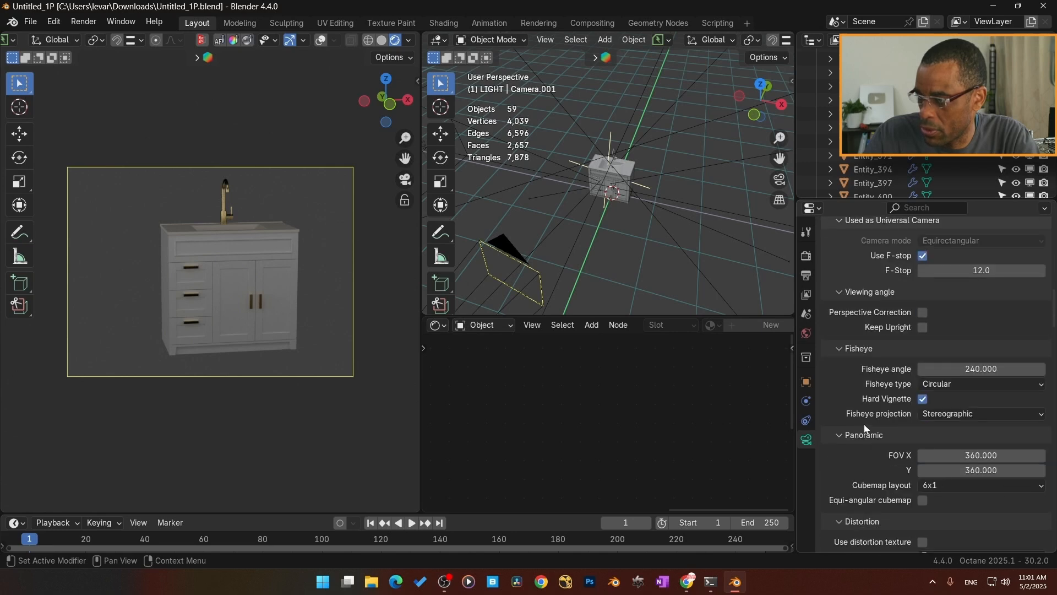
pyautogui.scroll(10, 870, 424)
pyautogui.moveTo(936, 427); pyautogui.dragTo(1035, 427)
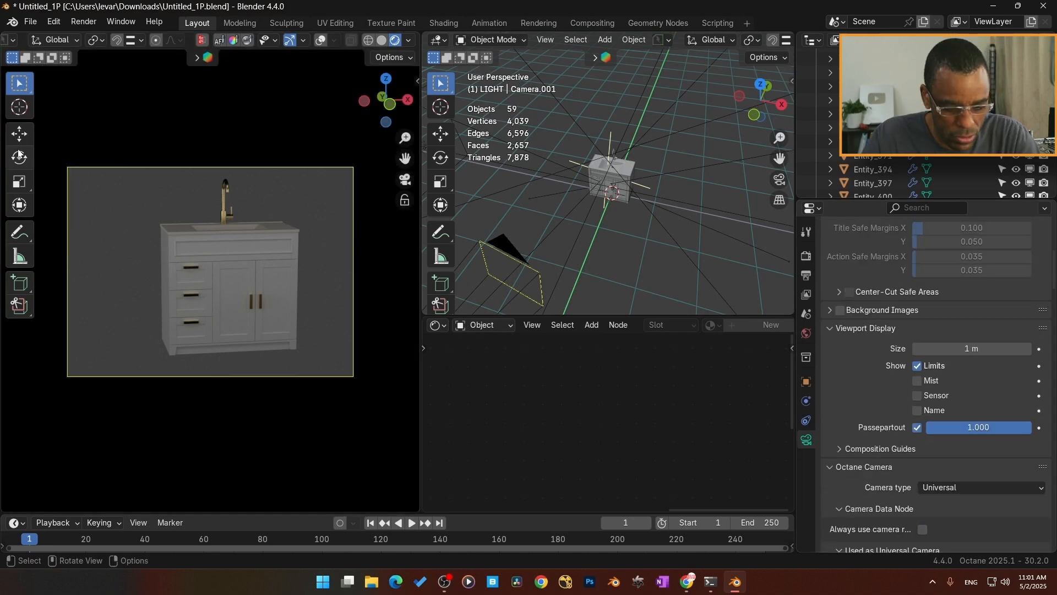
pyautogui.press('t')
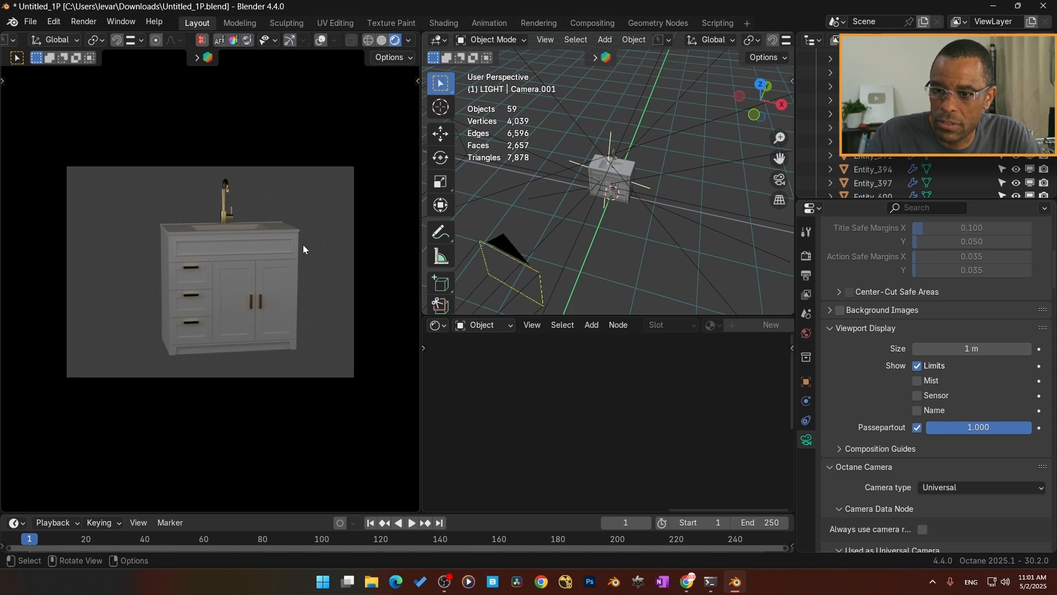
# Step: Enlarge the user-perspective viewport downward and check the Octane Imager preview settings, including exposure and tone mapping
pyautogui.scroll(2, 290, 249)
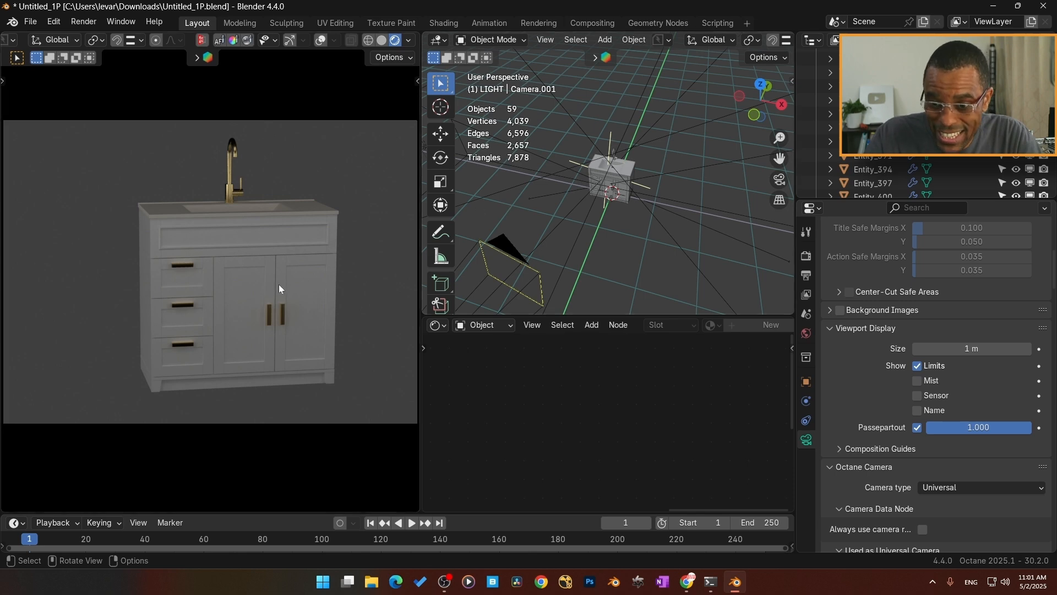
pyautogui.scroll(2, 279, 285)
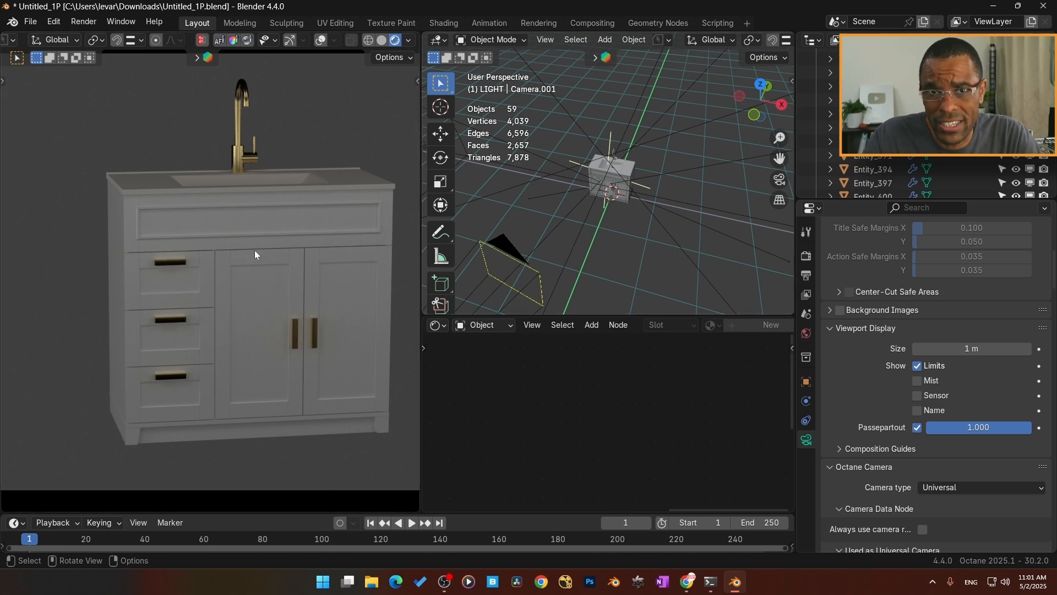
pyautogui.scroll(-5, 656, 221)
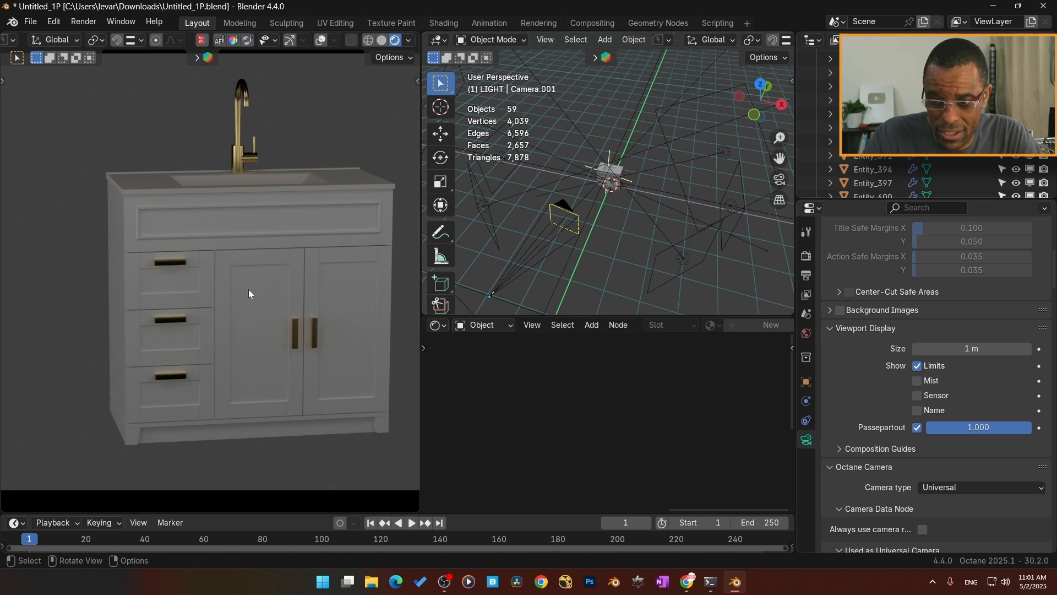
pyautogui.scroll(-4, 547, 229)
pyautogui.moveTo(646, 231); pyautogui.dragTo(627, 212, button='middle')
pyautogui.press('n')
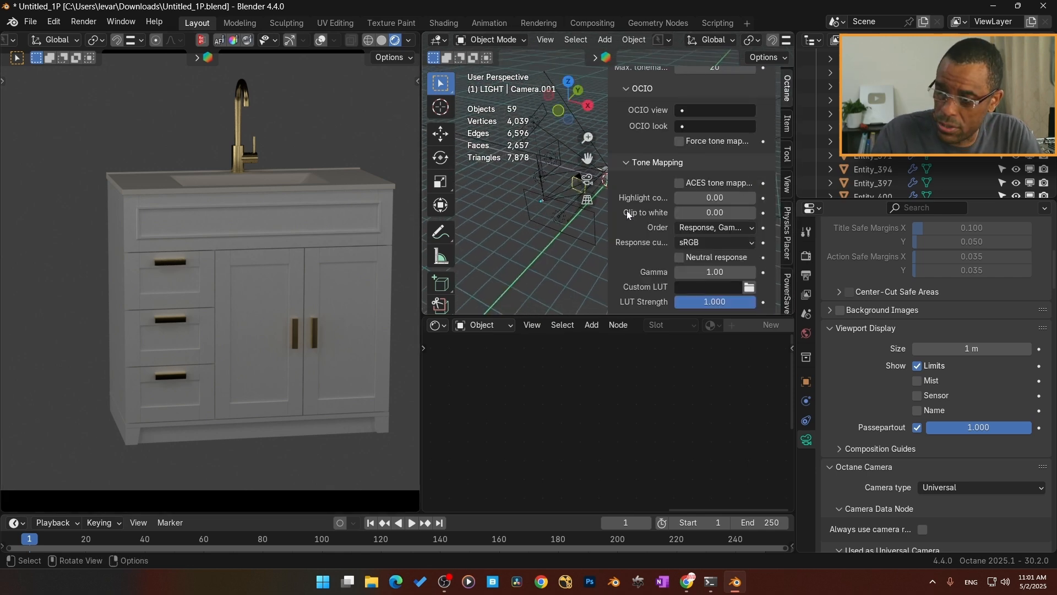
pyautogui.moveTo(572, 318); pyautogui.dragTo(571, 471)
pyautogui.scroll(-2, 639, 369)
pyautogui.scroll(12, 642, 366)
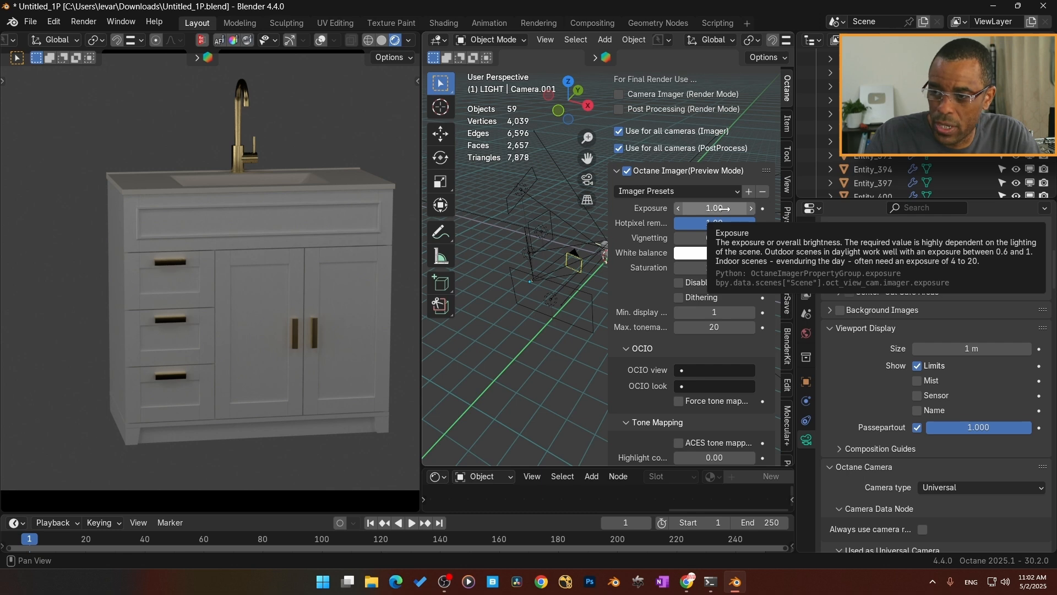
pyautogui.click(527, 194)
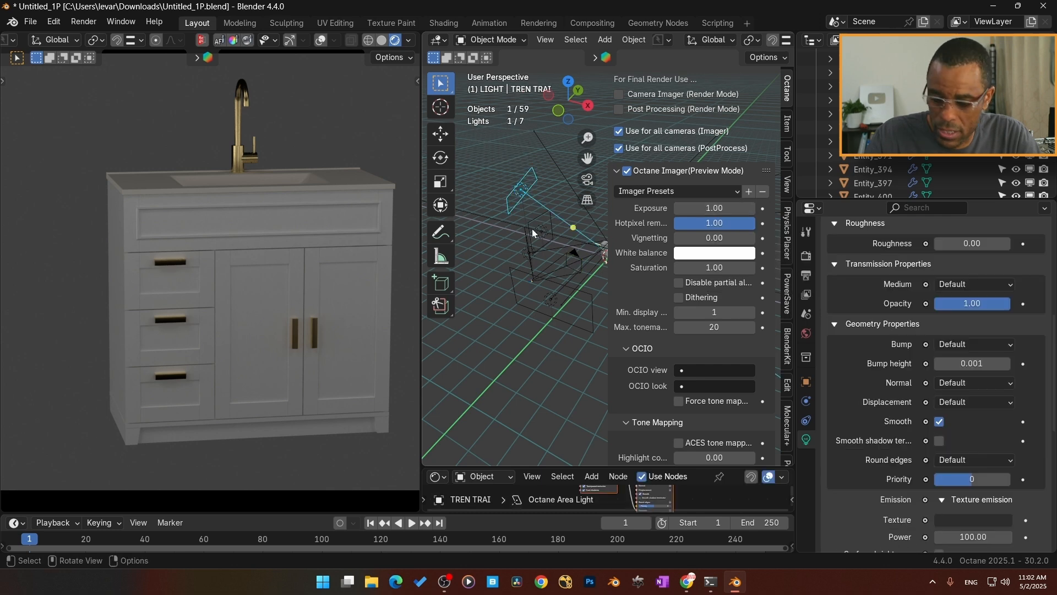
pyautogui.press('n')
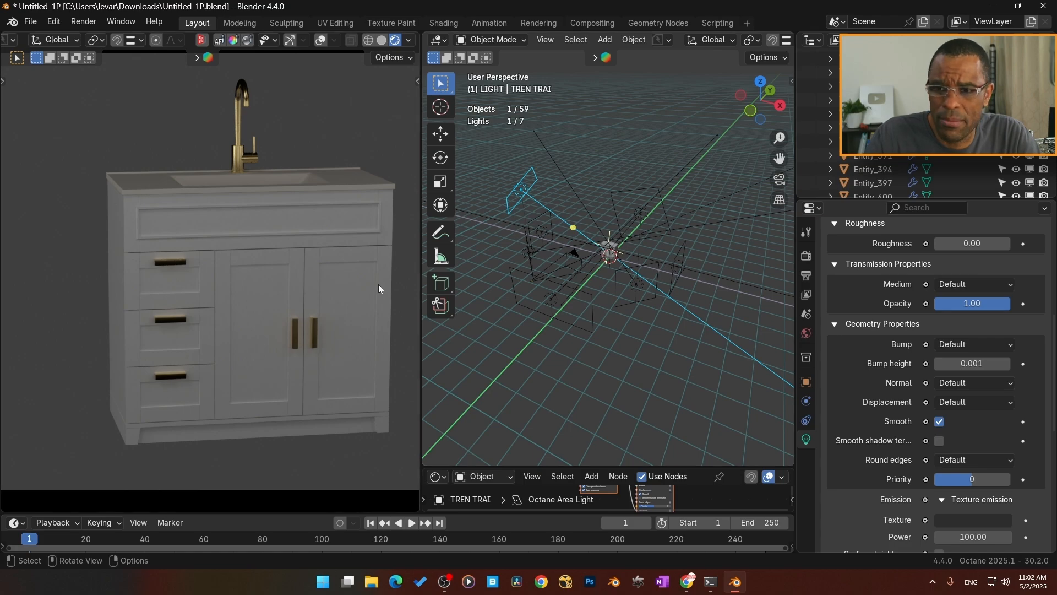
# Step: Examine the vanity's doors, drawers and handles up close in both the camera render and the user-perspective viewport
pyautogui.scroll(2, 306, 275)
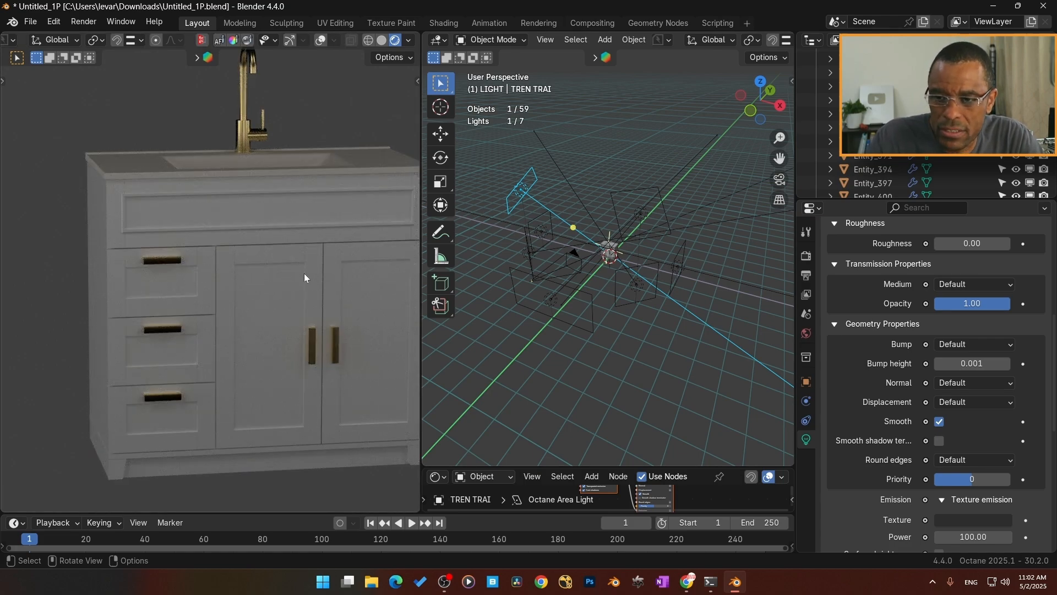
pyautogui.scroll(2, 304, 273)
pyautogui.scroll(3, 305, 273)
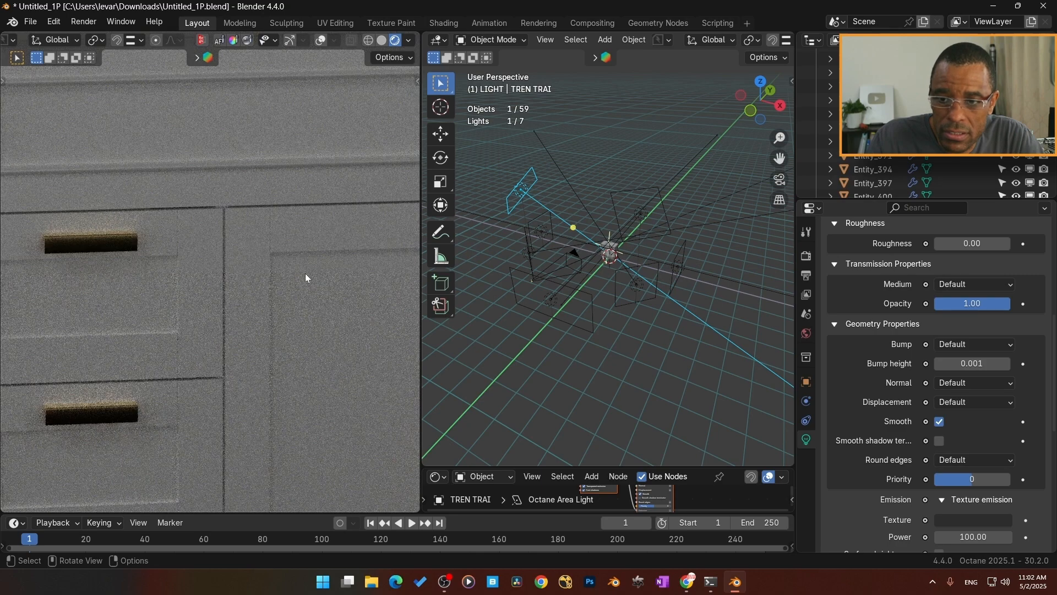
pyautogui.scroll(-4, 305, 273)
pyautogui.scroll(-2, 662, 302)
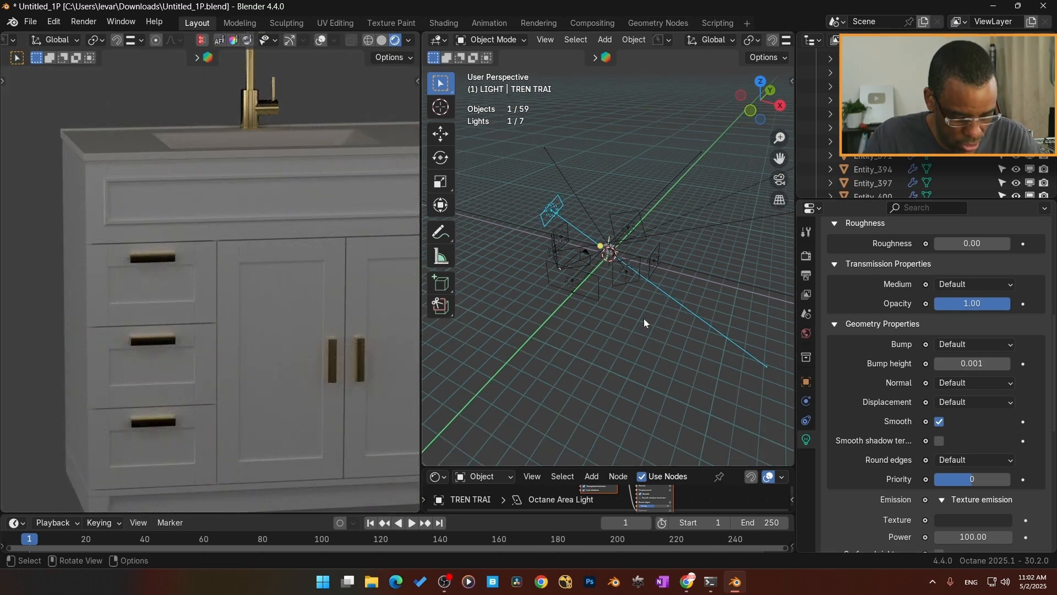
pyautogui.scroll(-5, 826, 184)
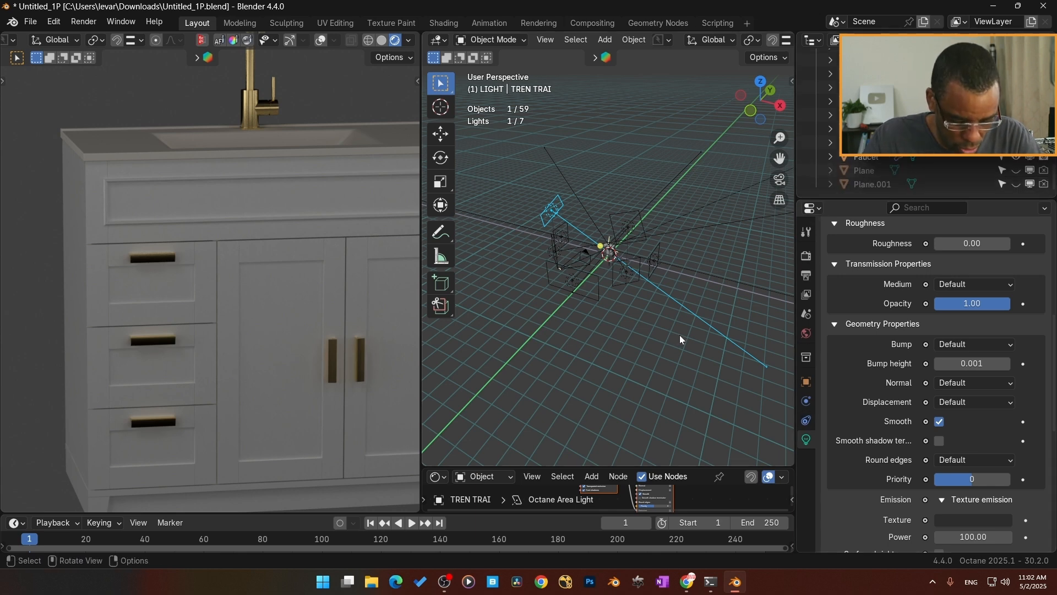
pyautogui.scroll(4, 628, 305)
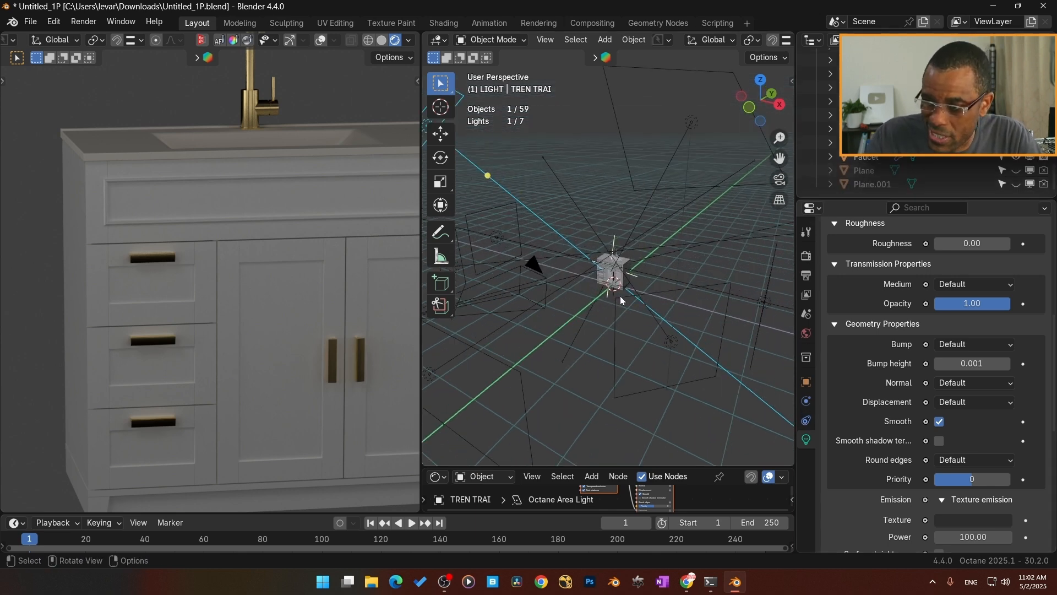
pyautogui.scroll(10, 621, 297)
pyautogui.moveTo(620, 300); pyautogui.dragTo(604, 322, button='middle')
pyautogui.scroll(-2, 604, 326)
pyautogui.keyDown('shift'); pyautogui.moveTo(606, 406); pyautogui.dragTo(654, 317, button='middle'); pyautogui.keyUp('shift')
pyautogui.click(640, 340)
pyautogui.scroll(-3, 627, 322)
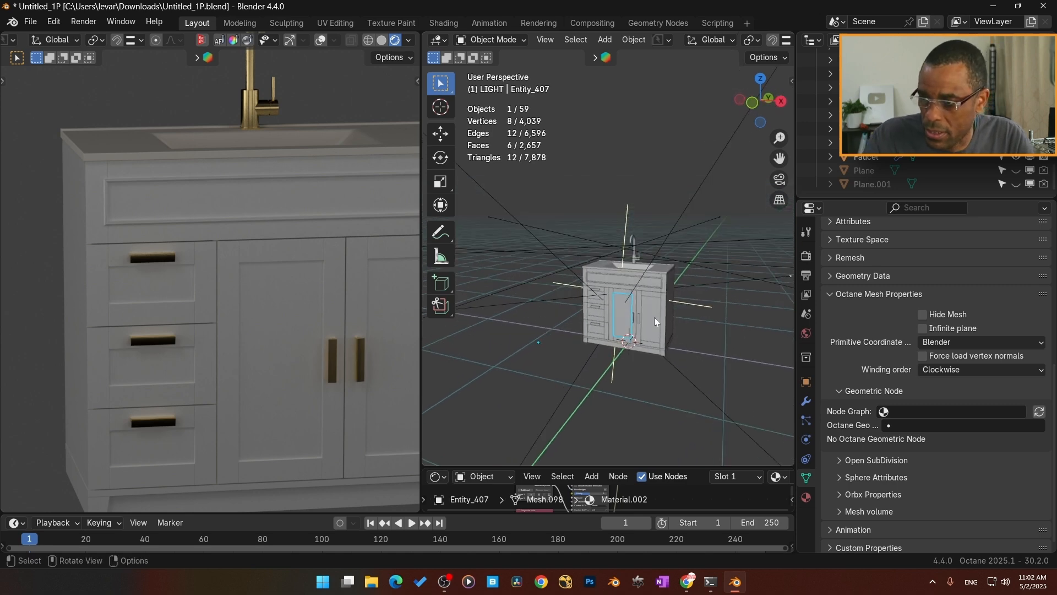
pyautogui.scroll(5, 654, 317)
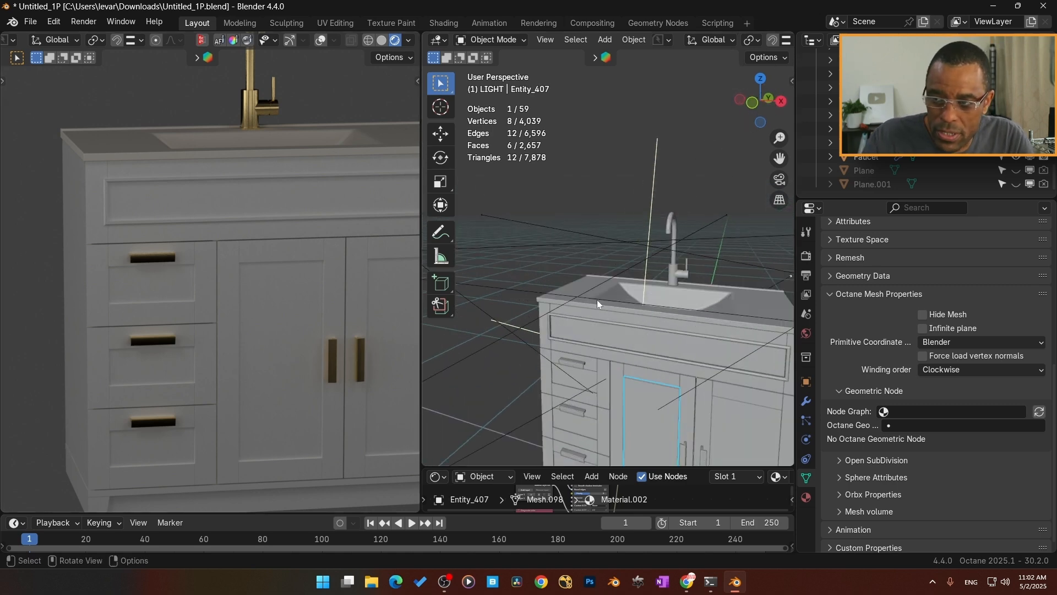
# Step: Expand the CAM collection in the scene hierarchy and select Camera.001
pyautogui.scroll(5, 847, 165)
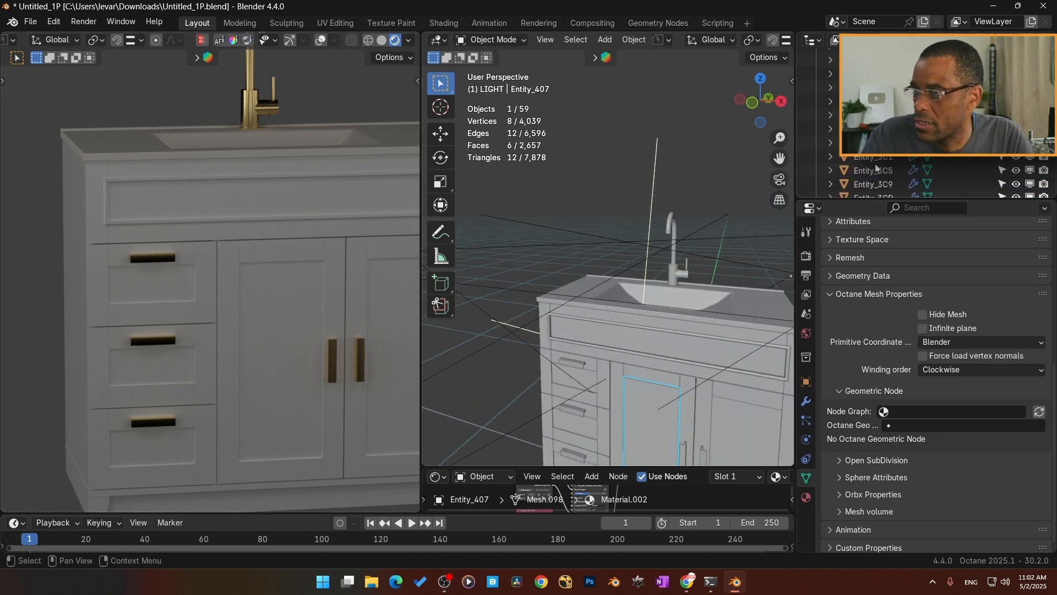
pyautogui.scroll(5, 876, 168)
pyautogui.click(818, 70)
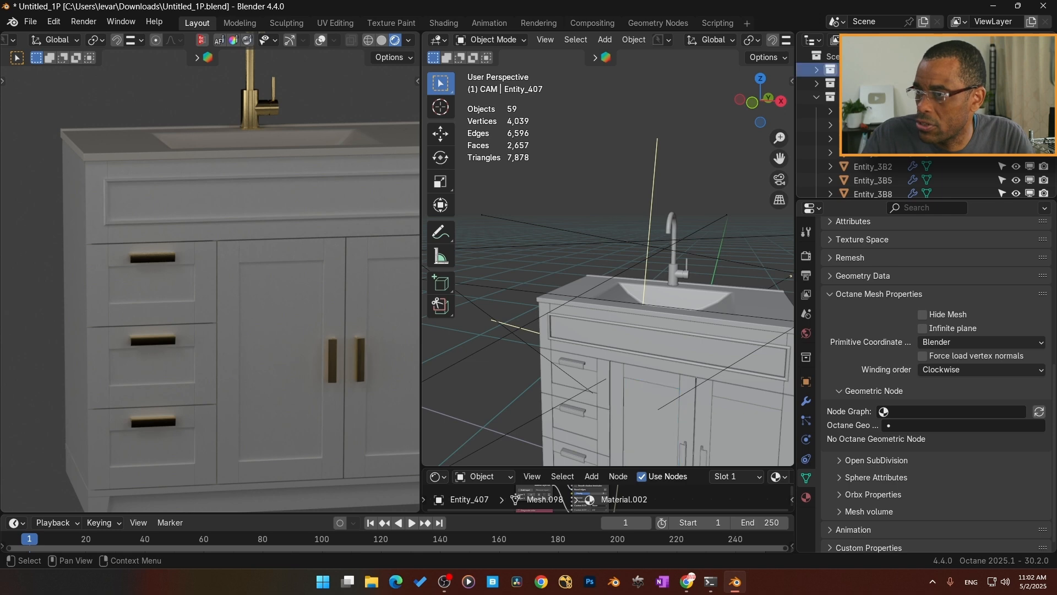
pyautogui.click(817, 70)
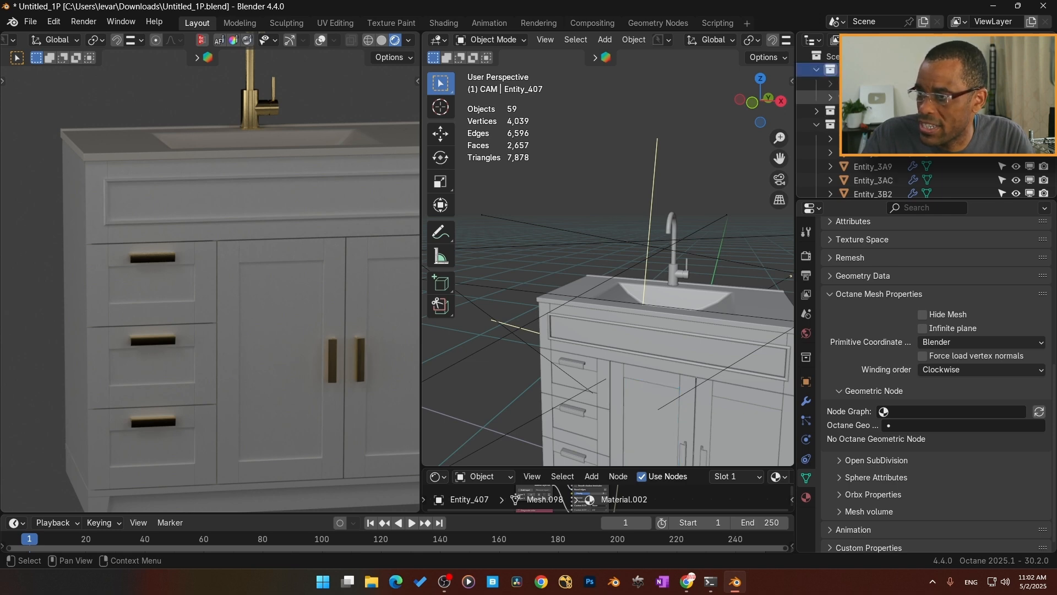
pyautogui.click(870, 97)
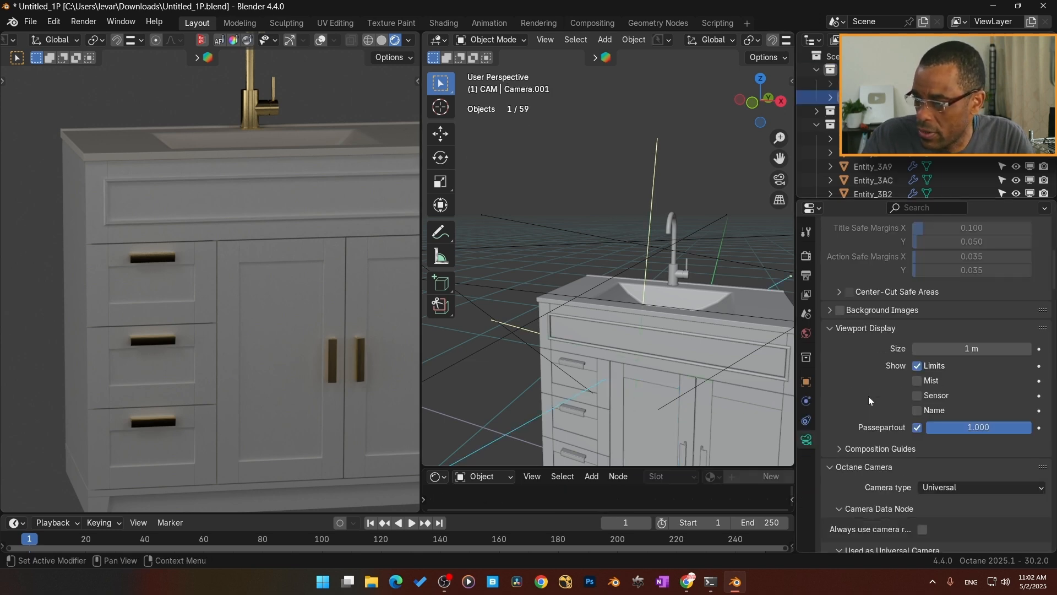
# Step: Turn off Autofocus in the depth of field settings of the Octane camera
pyautogui.scroll(-6, 867, 395)
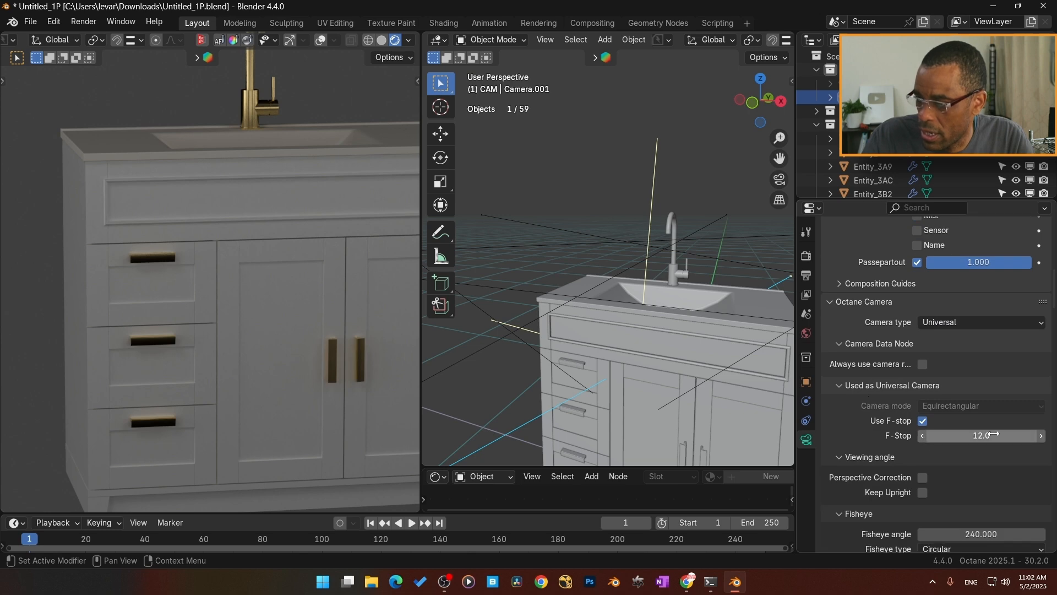
pyautogui.scroll(-2, 900, 413)
pyautogui.scroll(2, 896, 418)
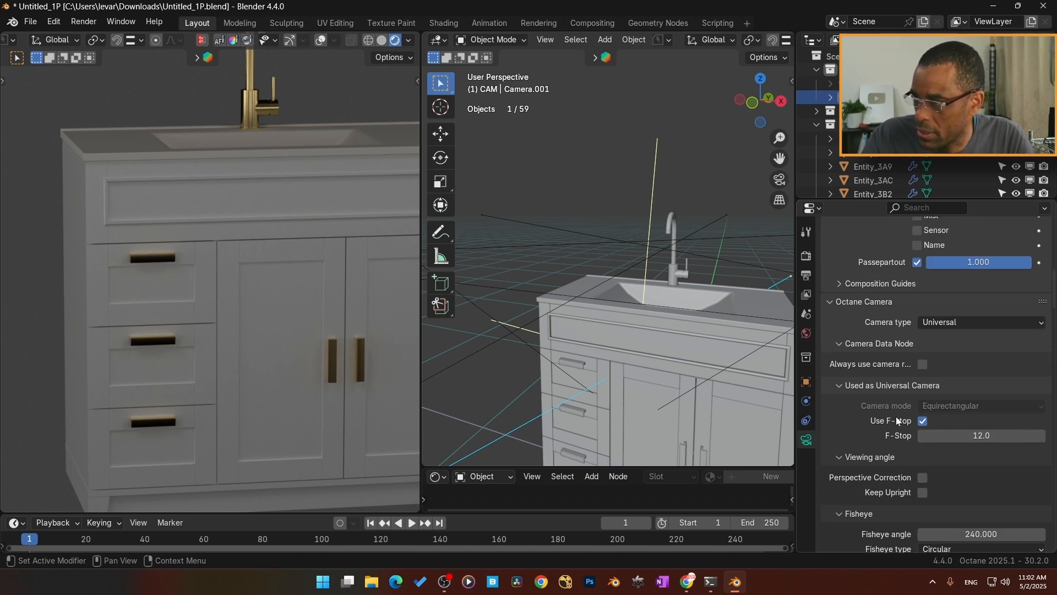
pyautogui.scroll(-2, 900, 429)
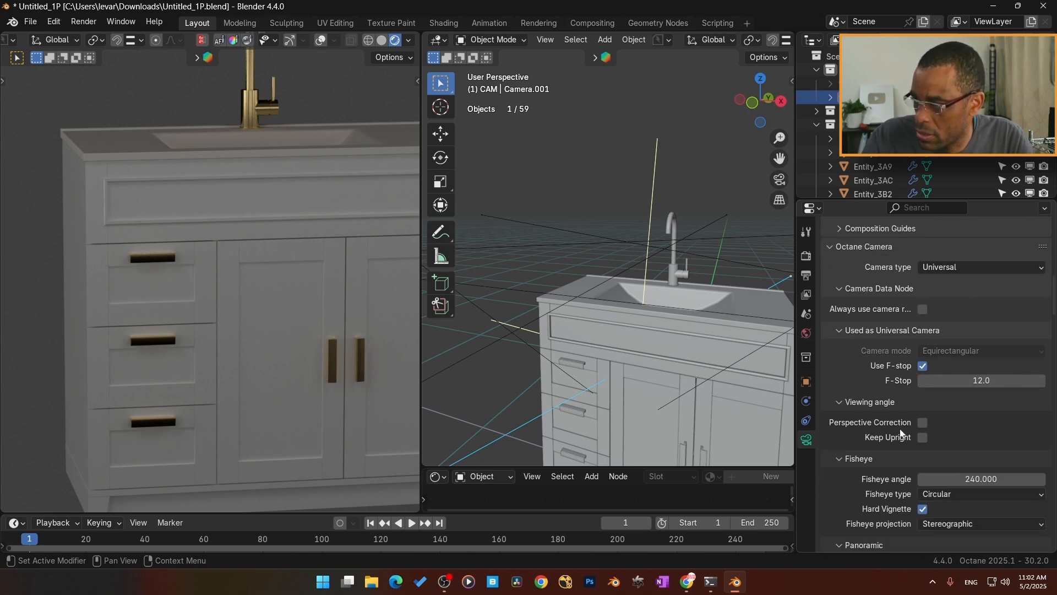
pyautogui.scroll(-9, 900, 430)
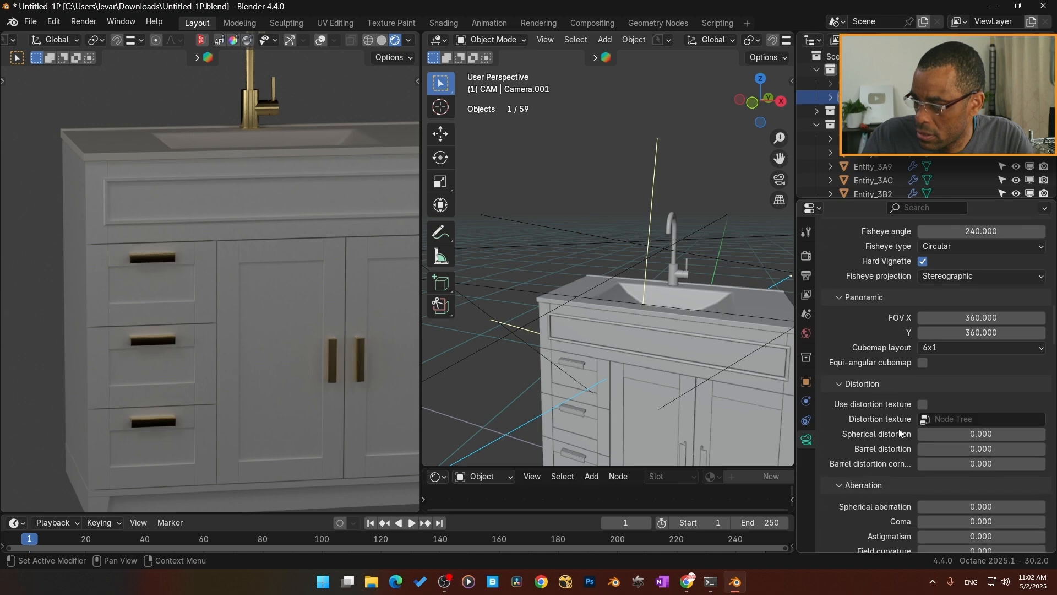
pyautogui.scroll(-7, 898, 428)
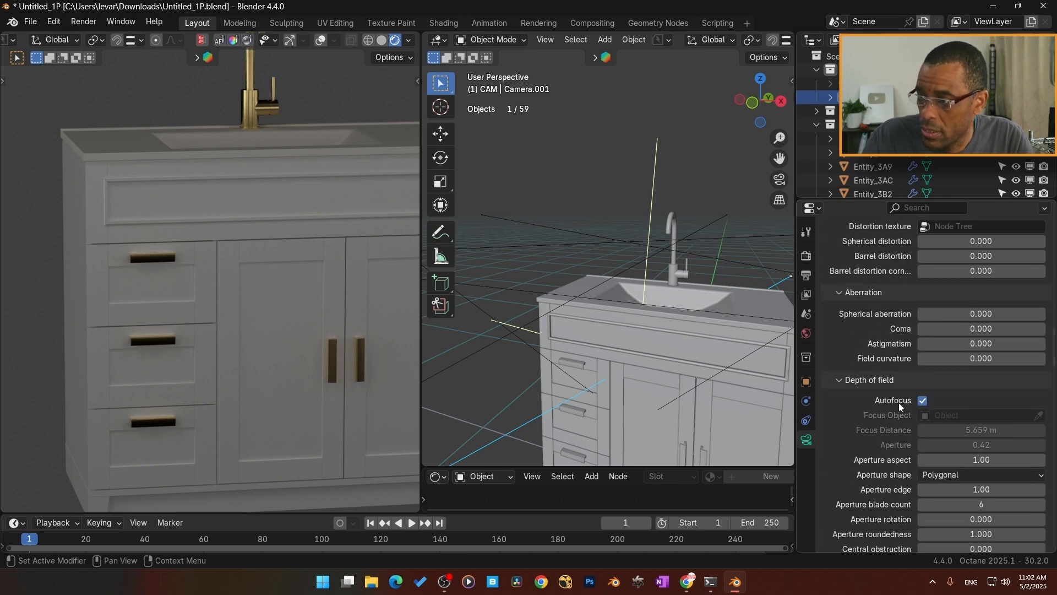
pyautogui.click(923, 400)
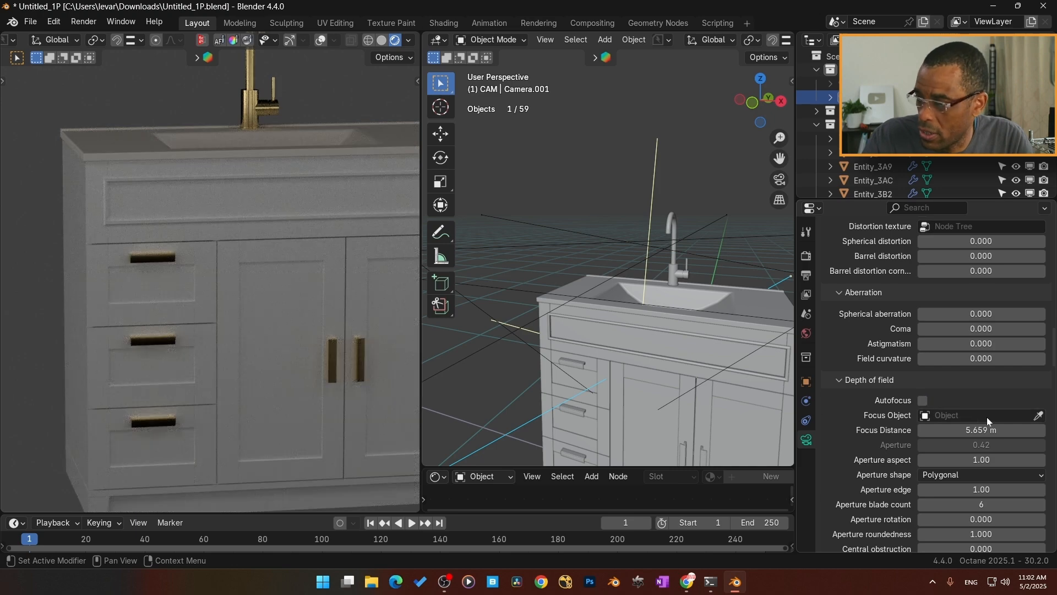
# Step: Select Camera.001 again and adjust the Octane depth of field focus distance to about 5.43 m
pyautogui.scroll(4, 630, 349)
pyautogui.scroll(-6, 630, 349)
pyautogui.moveTo(653, 348); pyautogui.dragTo(670, 351, button='middle')
pyautogui.click(614, 266)
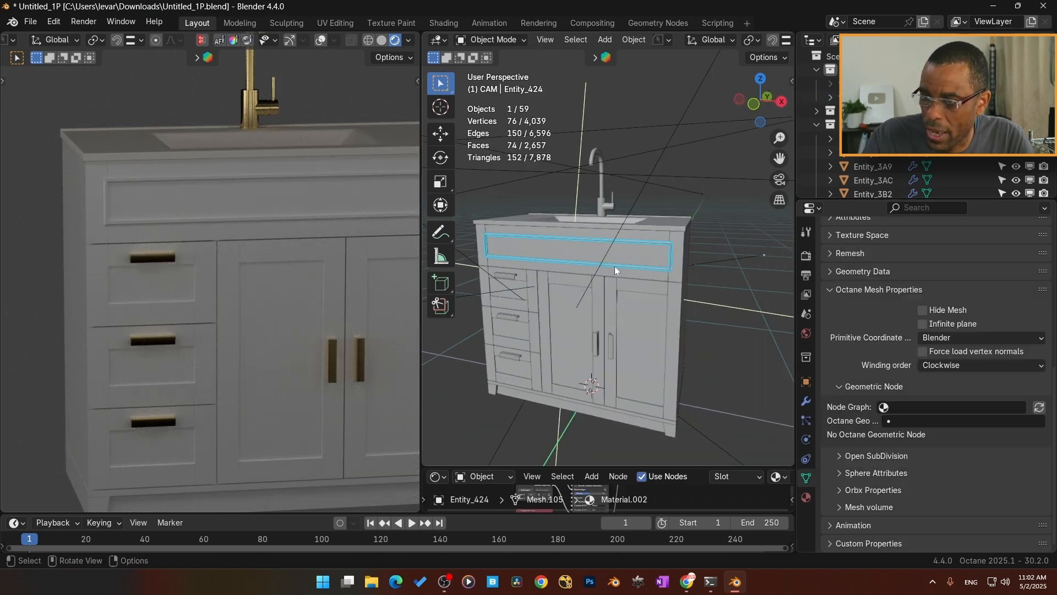
pyautogui.moveTo(614, 266); pyautogui.dragTo(554, 312, button='middle')
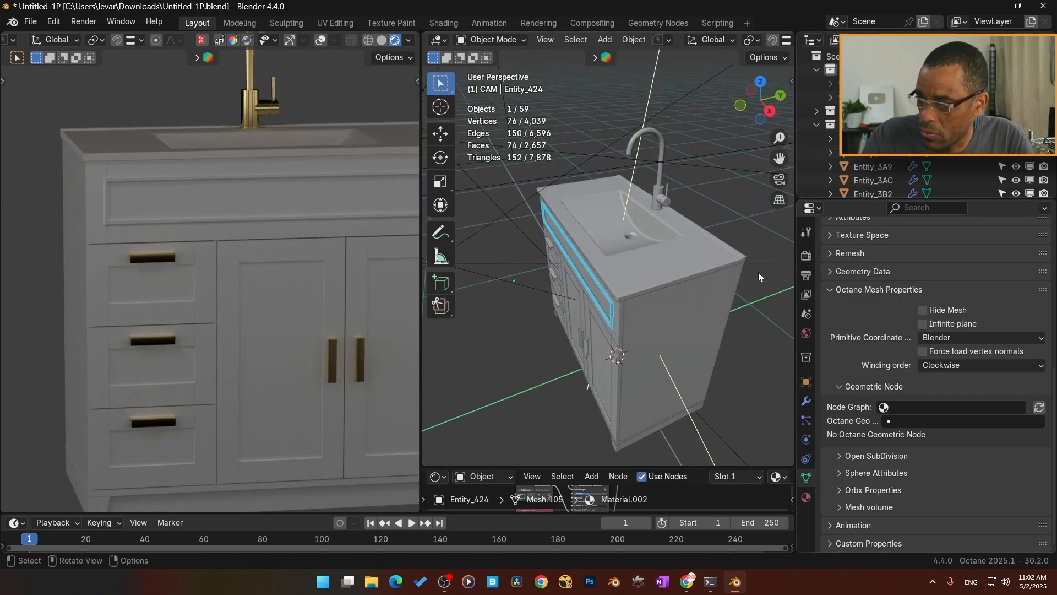
pyautogui.click(870, 97)
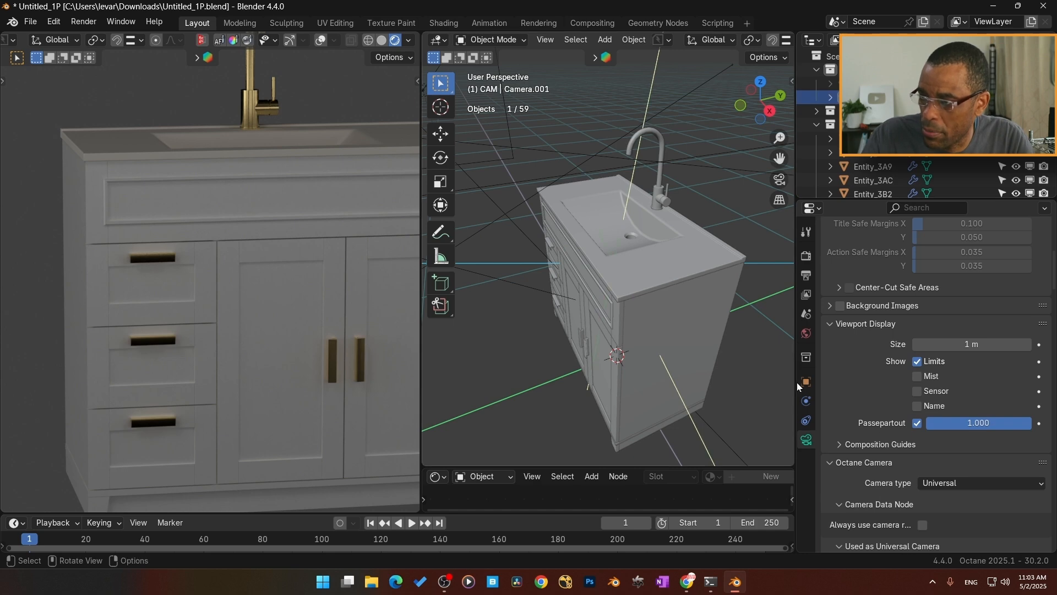
pyautogui.scroll(-10, 925, 458)
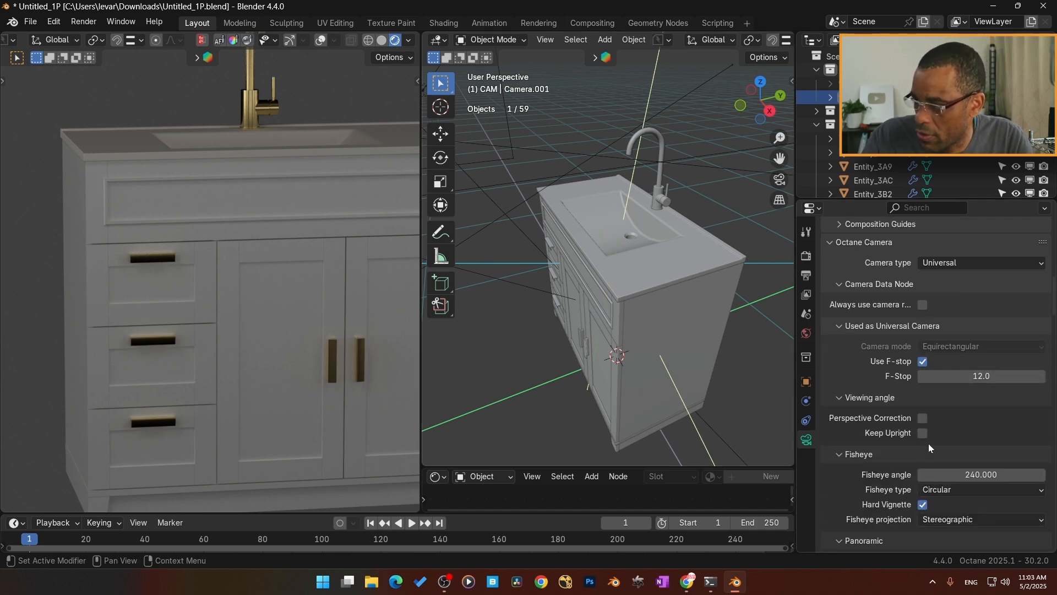
pyautogui.scroll(-9, 945, 457)
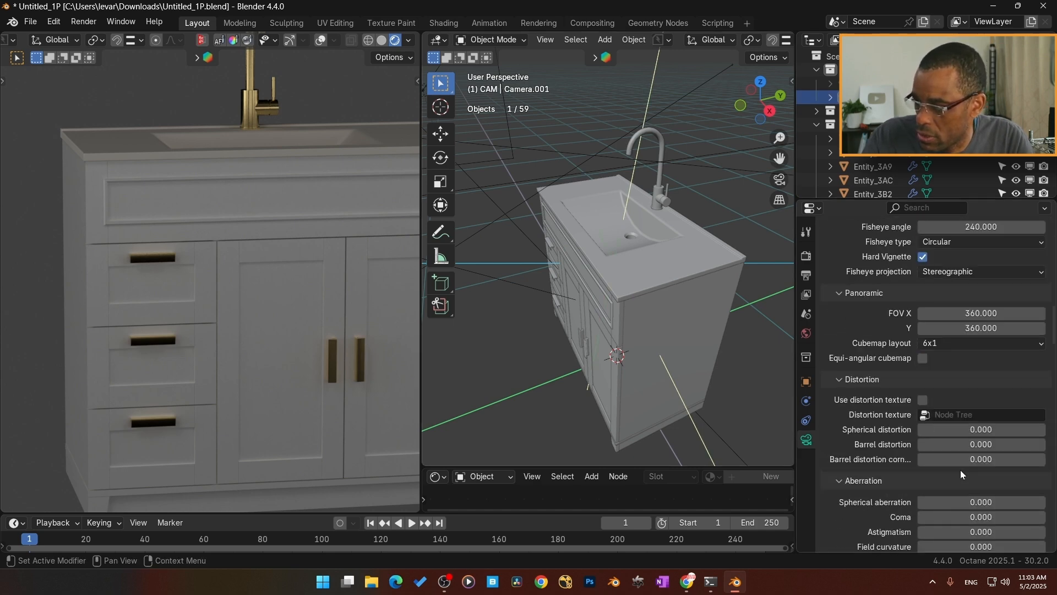
pyautogui.scroll(-6, 960, 470)
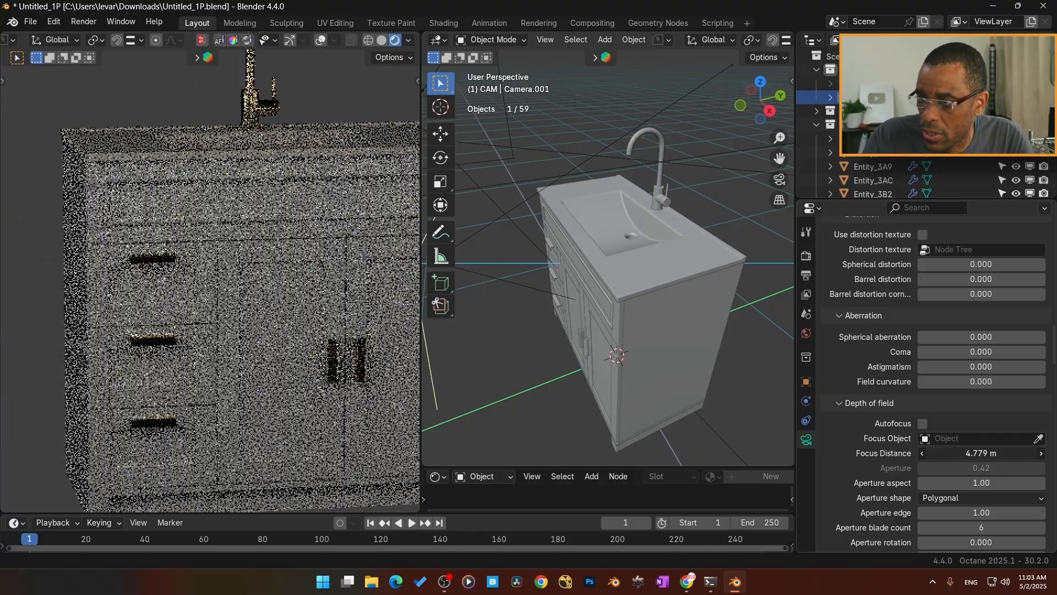
pyautogui.moveTo(981, 452); pyautogui.dragTo(1009, 453)
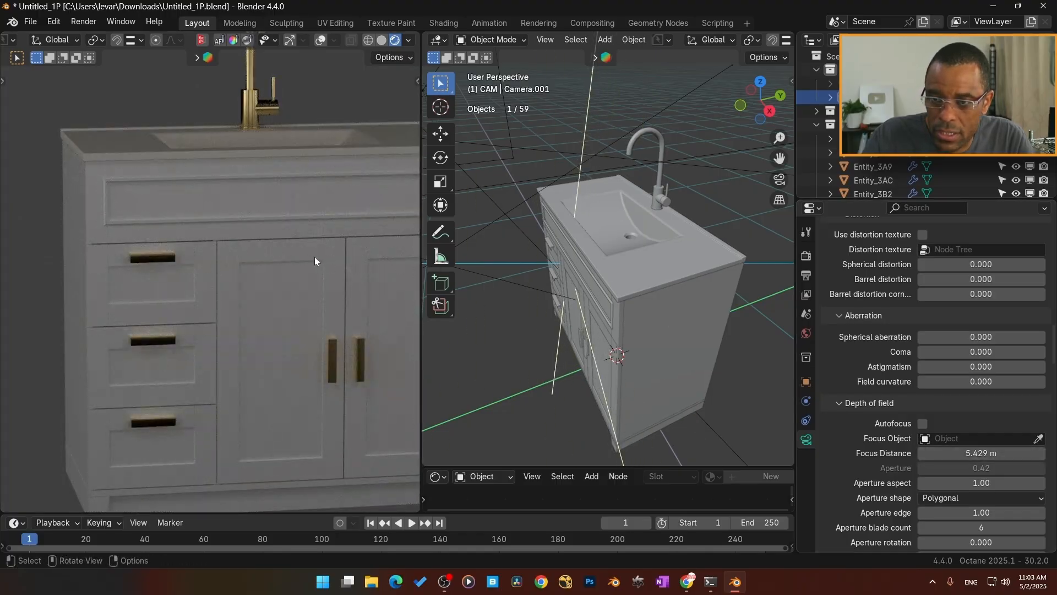
# Step: Examine the empty surroundings of the vanity outside the camera view in the rendered viewport
pyautogui.click(293, 235)
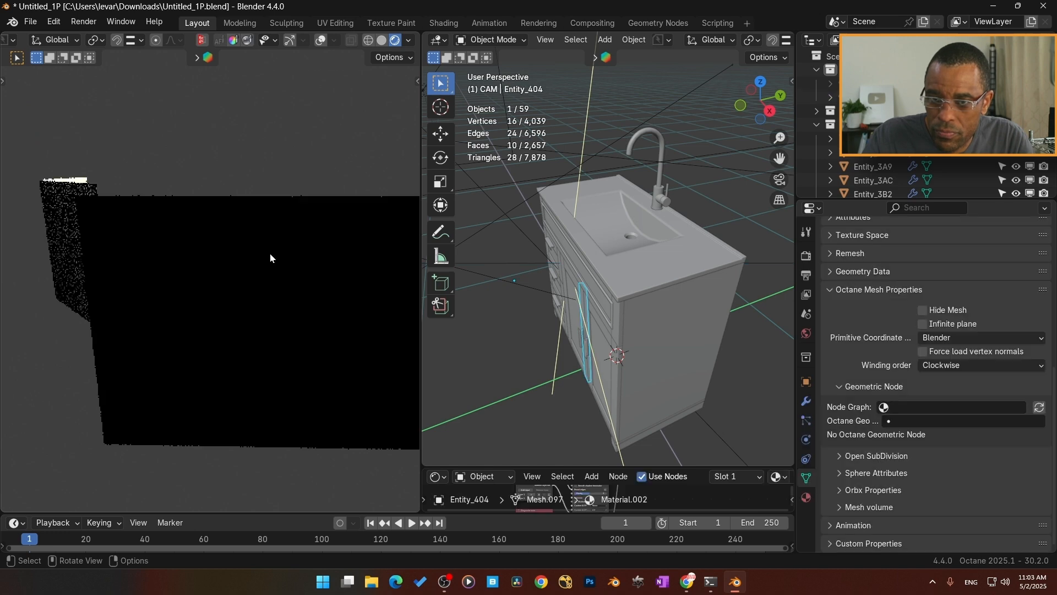
pyautogui.moveTo(270, 254); pyautogui.dragTo(323, 265, button='middle')
pyautogui.scroll(3, 293, 283)
pyautogui.scroll(-2, 291, 282)
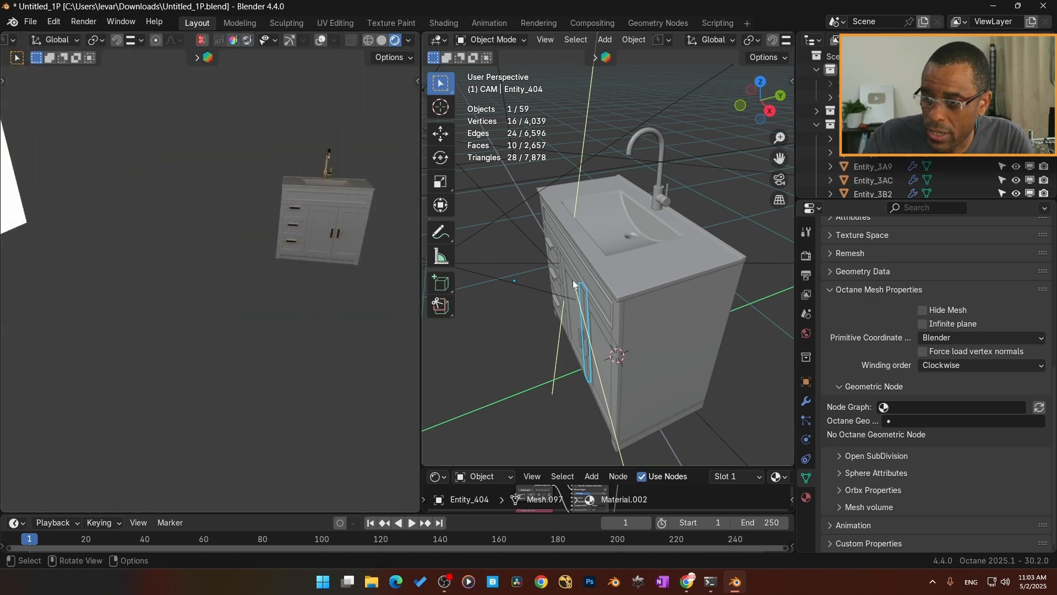
pyautogui.scroll(-5, 574, 287)
pyautogui.moveTo(573, 294); pyautogui.dragTo(631, 325, button='middle')
pyautogui.hotkey('shift', 'a')
pyautogui.moveTo(605, 267)
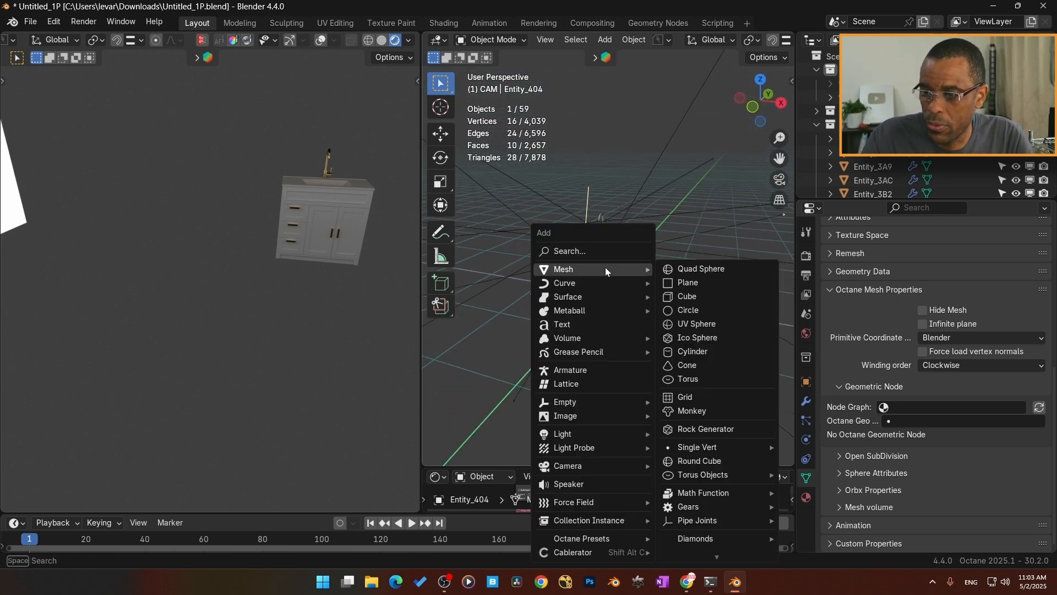
pyautogui.moveTo(597, 519)
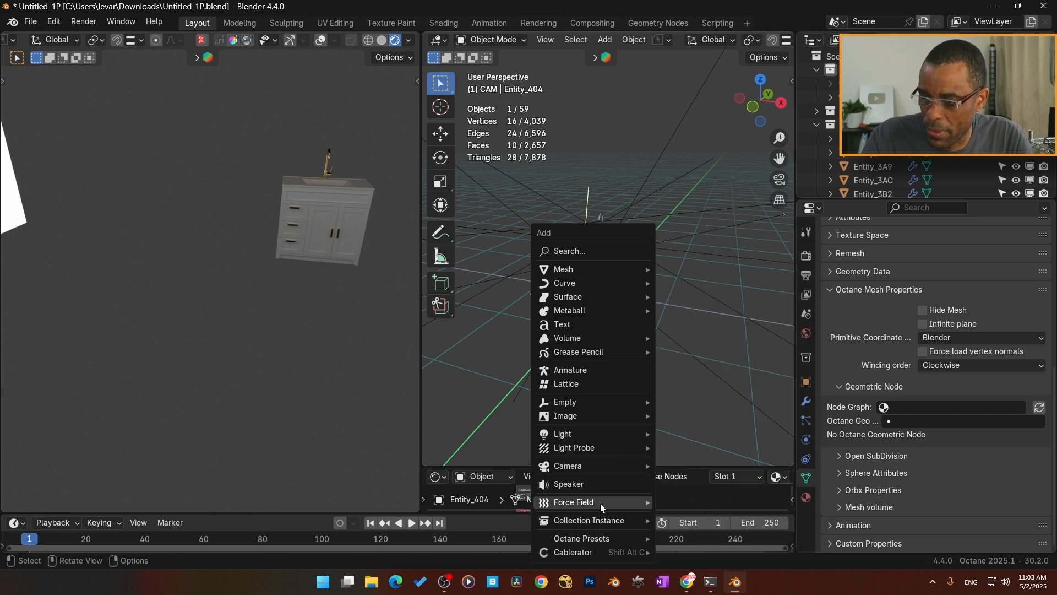
pyautogui.moveTo(606, 465)
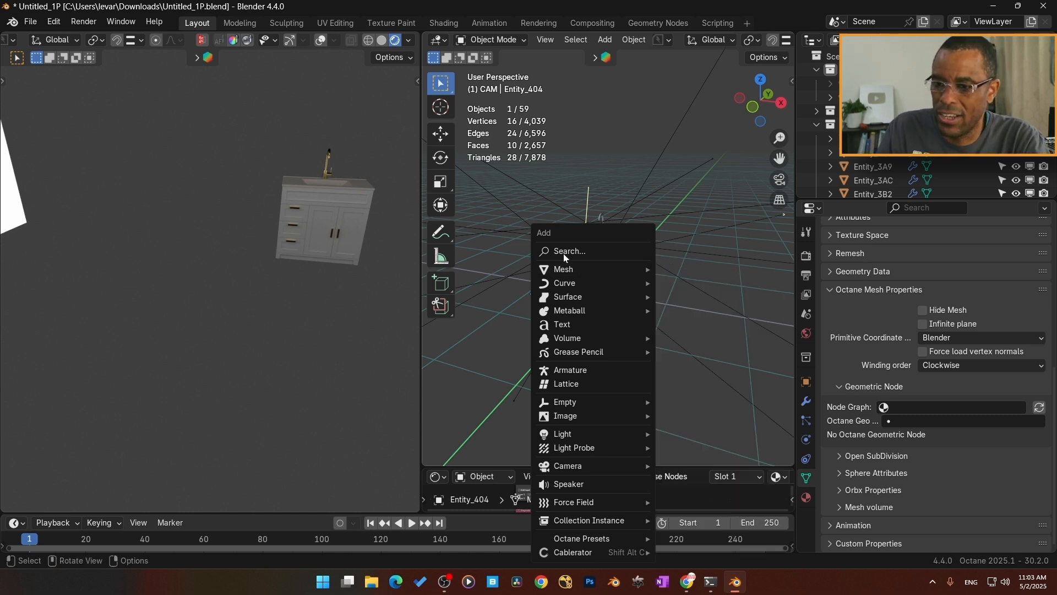
pyautogui.press('Escape')
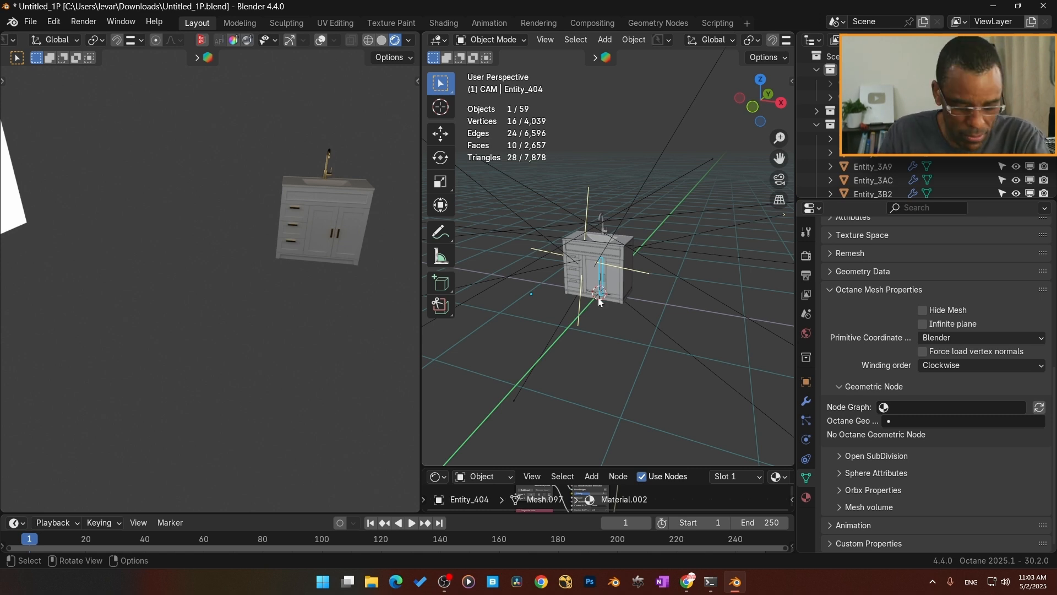
# Step: Add a Cyc Wall mesh as a studio backdrop around the vanity
pyautogui.scroll(4, 604, 312)
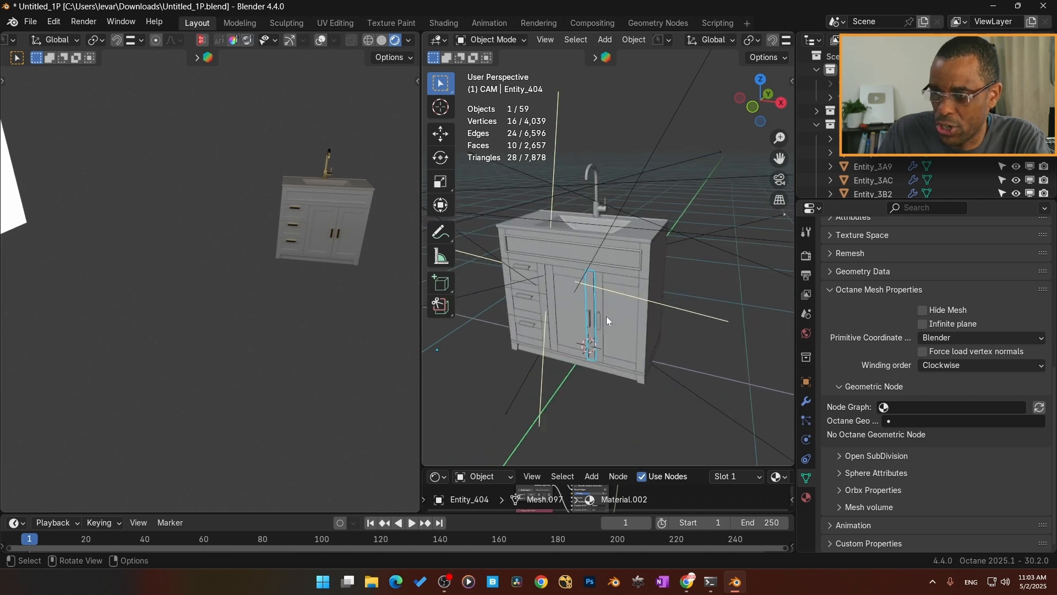
pyautogui.moveTo(597, 335); pyautogui.dragTo(600, 333, button='middle')
pyautogui.scroll(-3, 600, 334)
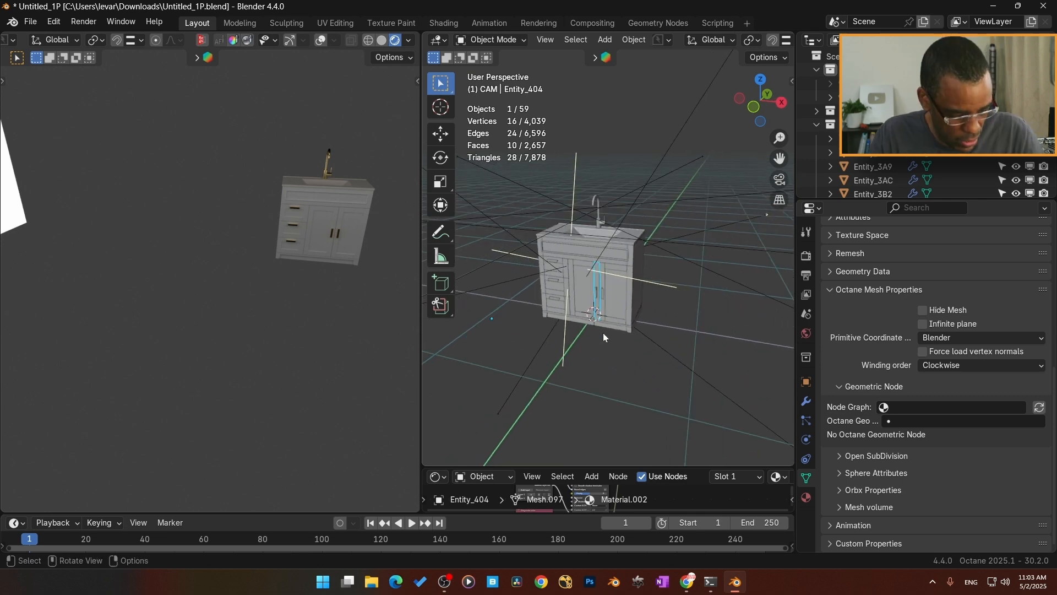
pyautogui.hotkey('shift', 'a')
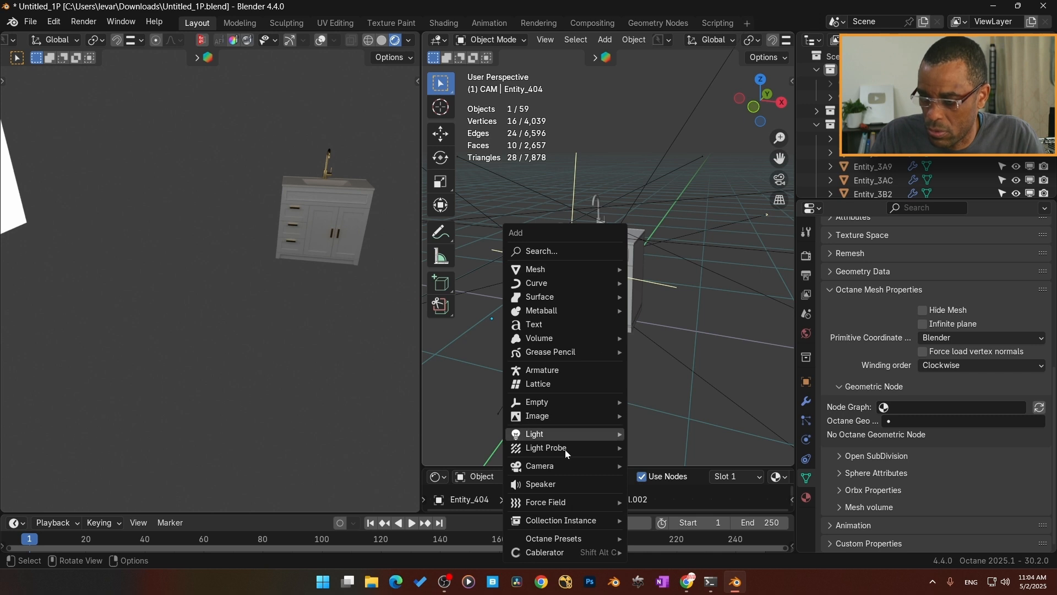
pyautogui.moveTo(584, 553)
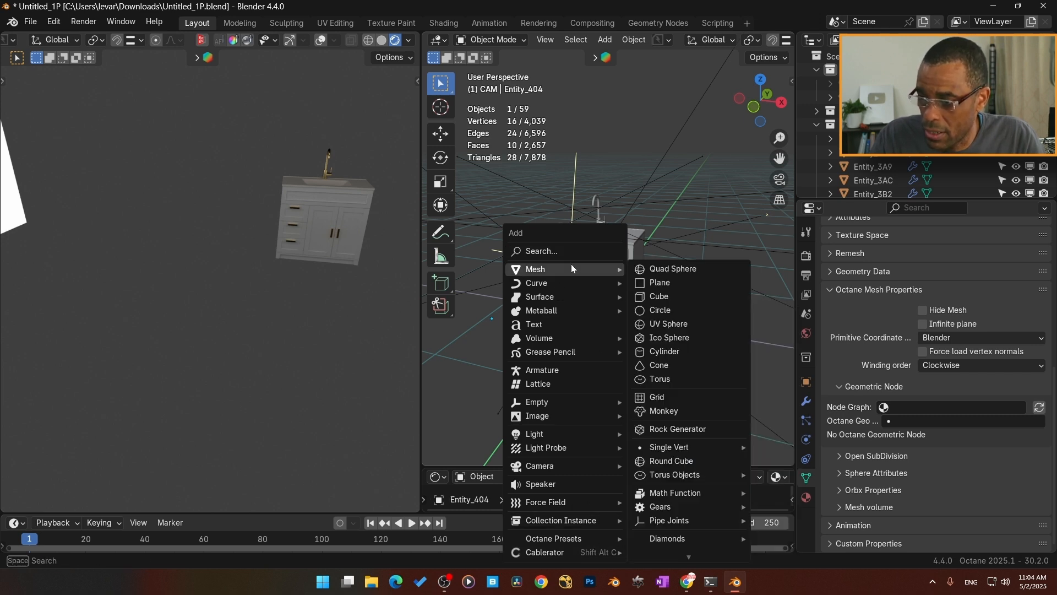
pyautogui.moveTo(697, 551)
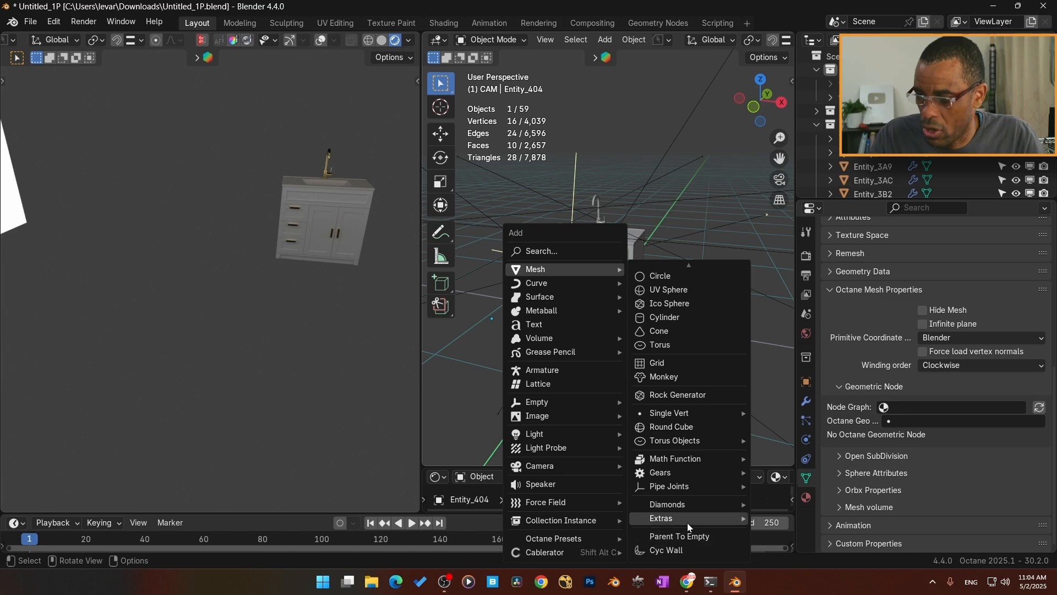
pyautogui.click(673, 551)
# Step: Return the rendered viewport to the fitted camera view and check how the cyc wall surrounds the vanity and lights
pyautogui.moveTo(599, 323); pyautogui.dragTo(640, 338, button='middle')
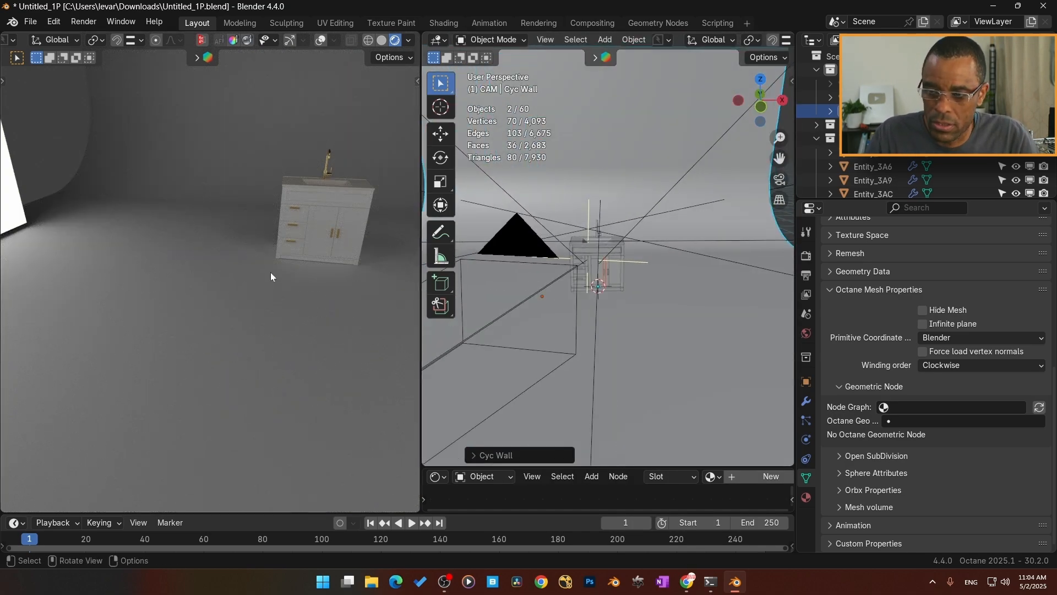
pyautogui.press('KP_0')
pyautogui.press('Home')
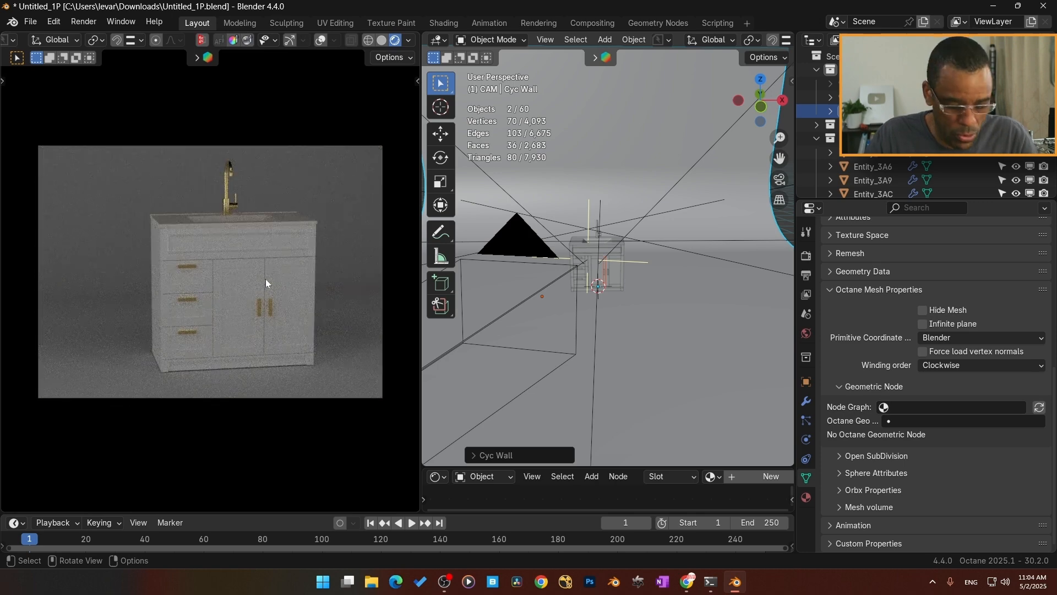
pyautogui.scroll(-6, 583, 348)
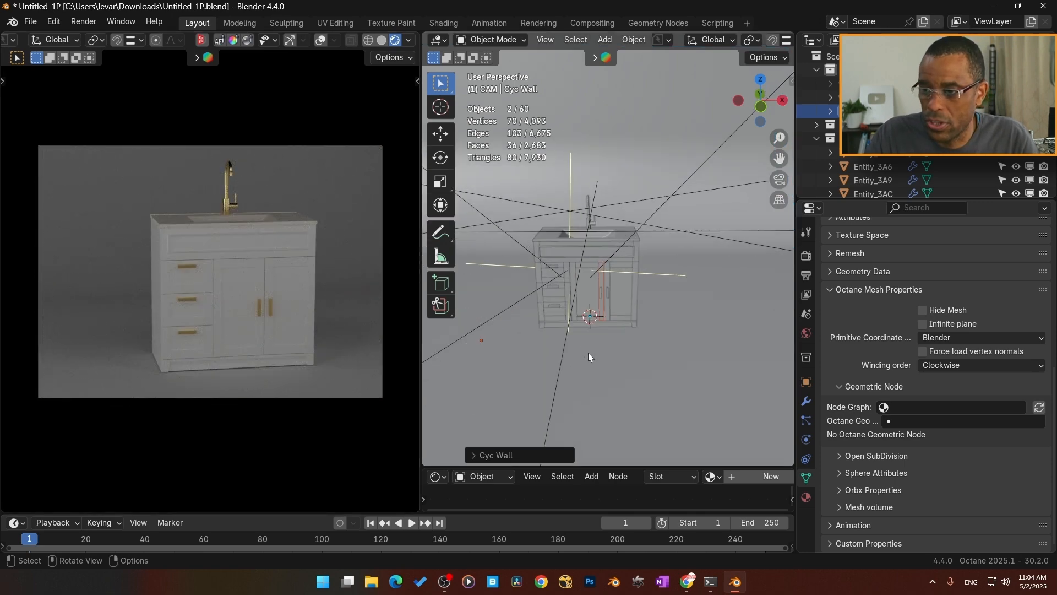
pyautogui.moveTo(586, 355); pyautogui.dragTo(643, 348, button='middle')
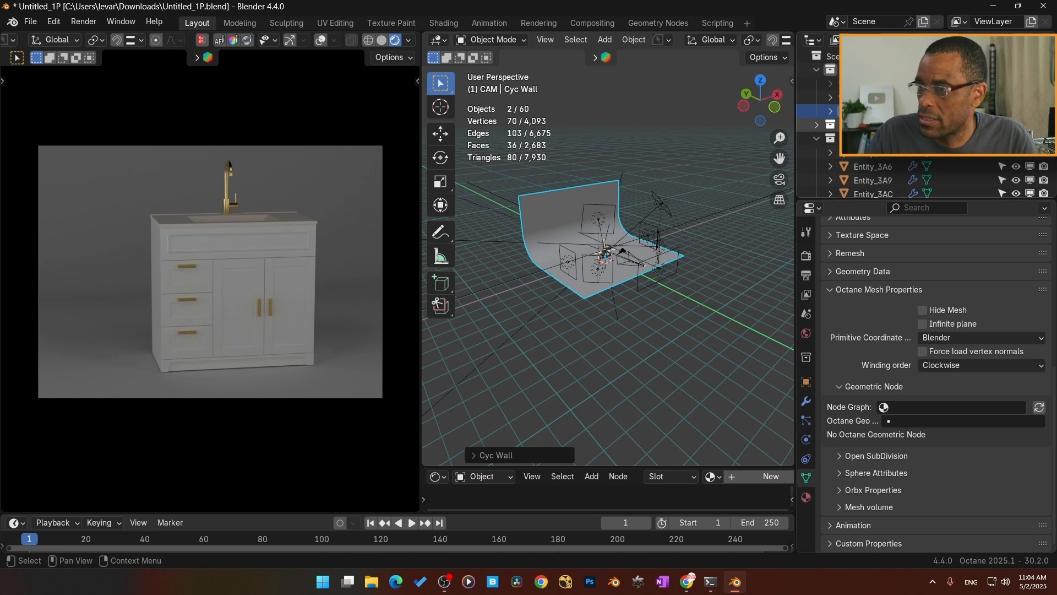
# Step: Disable the collection holding the area lights so that none of them illuminates the scene
pyautogui.click(988, 125)
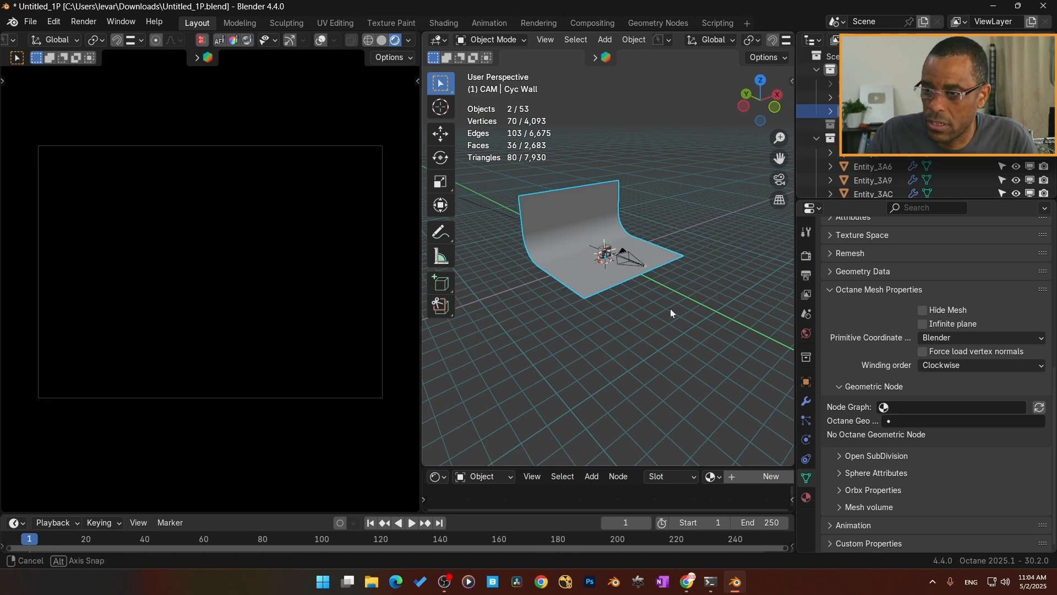
pyautogui.moveTo(669, 309); pyautogui.dragTo(640, 307, button='middle')
pyautogui.scroll(8, 640, 313)
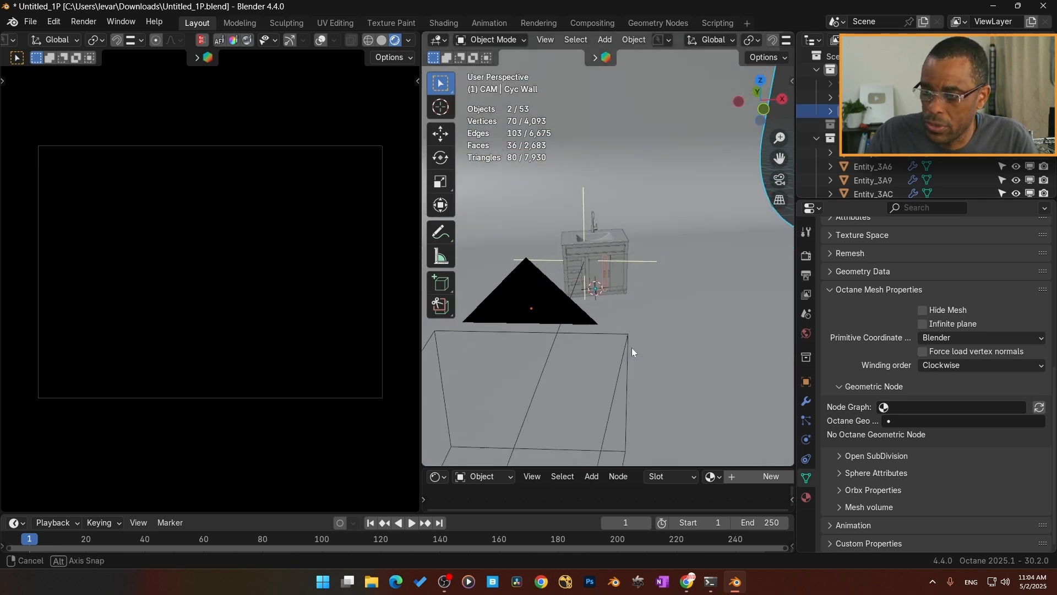
pyautogui.scroll(4, 591, 352)
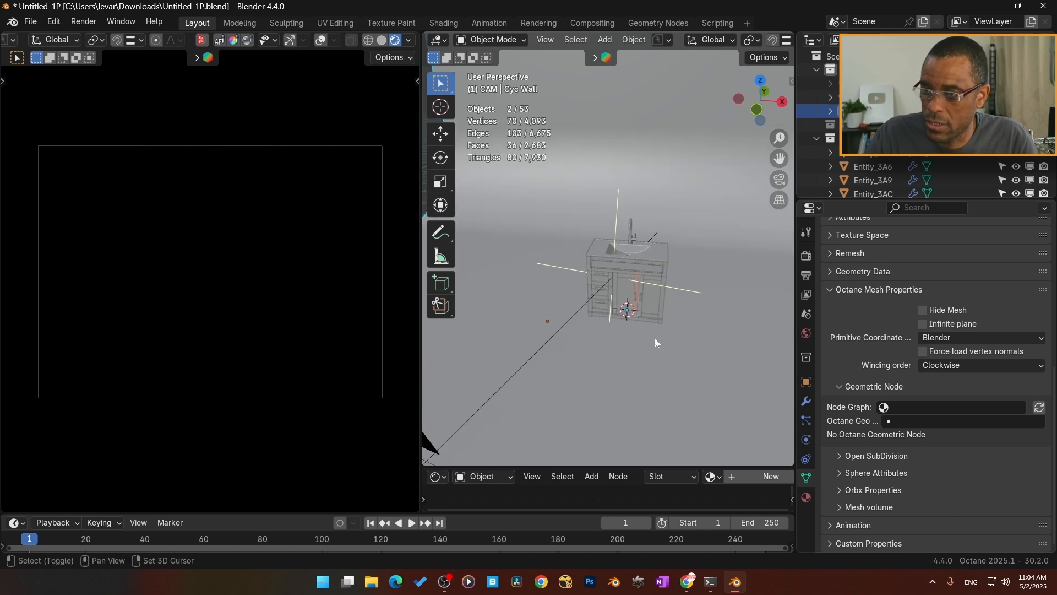
pyautogui.scroll(3, 642, 339)
pyautogui.scroll(-5, 623, 326)
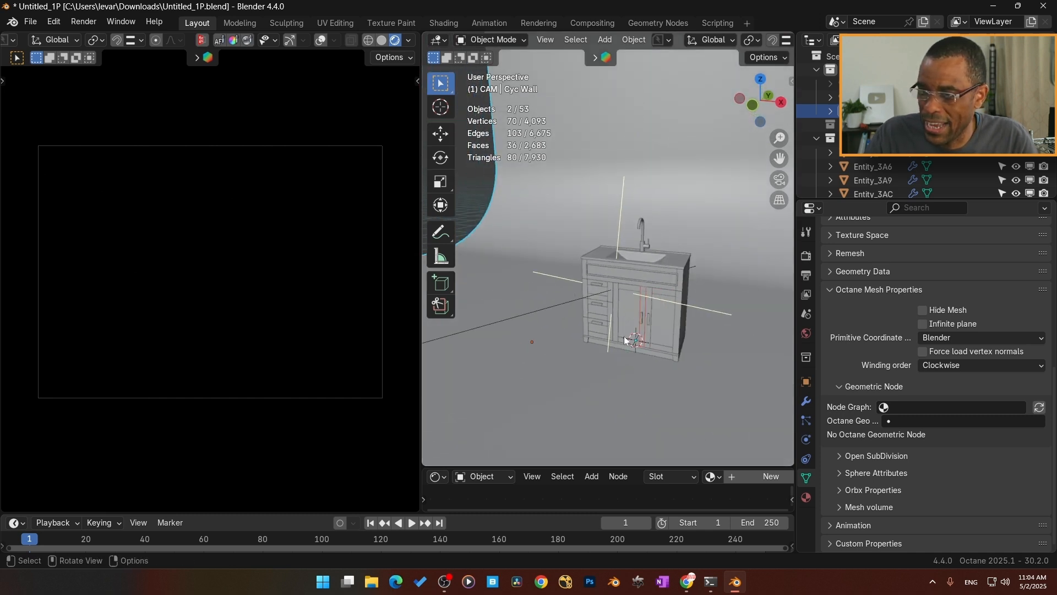
pyautogui.moveTo(622, 326); pyautogui.dragTo(602, 331, button='middle')
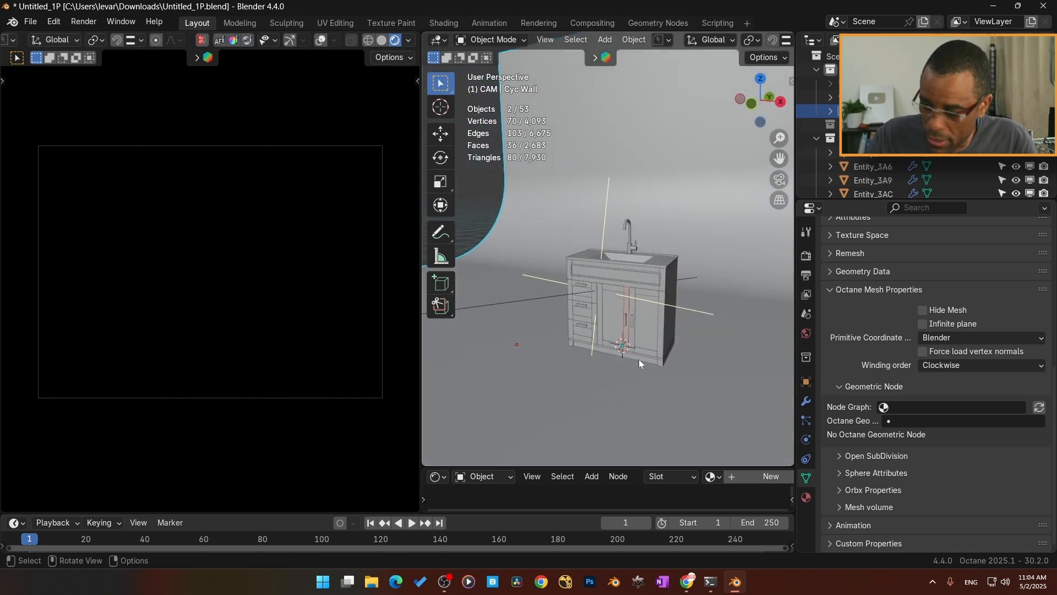
# Step: Enlarge the node editor below the user-perspective viewport and switch it to the World shader nodes
pyautogui.click(807, 335)
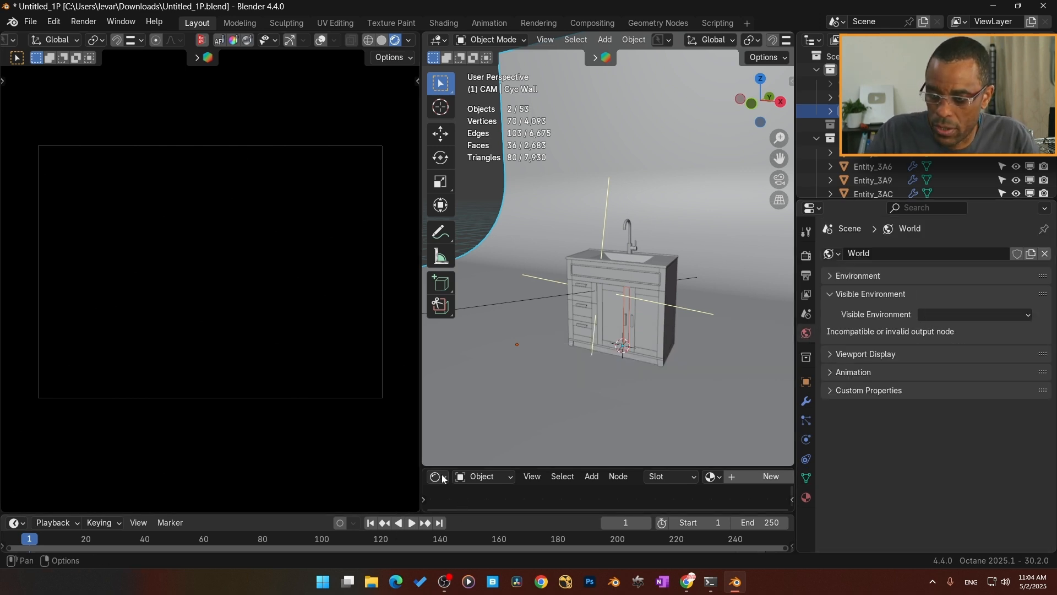
pyautogui.moveTo(443, 468); pyautogui.dragTo(477, 315)
pyautogui.click(483, 325)
pyautogui.click(477, 373)
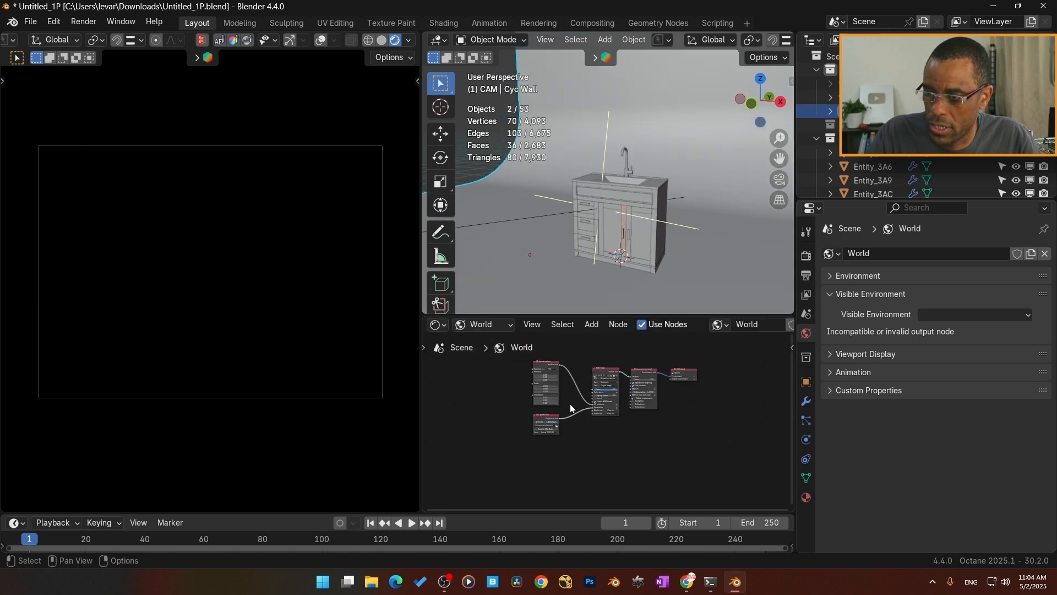
# Step: Maximize the world node editor and load the environment image starting with "brown_p" into the RGB image node
pyautogui.hotkey('ctrl', 'space')
pyautogui.scroll(4, 550, 380)
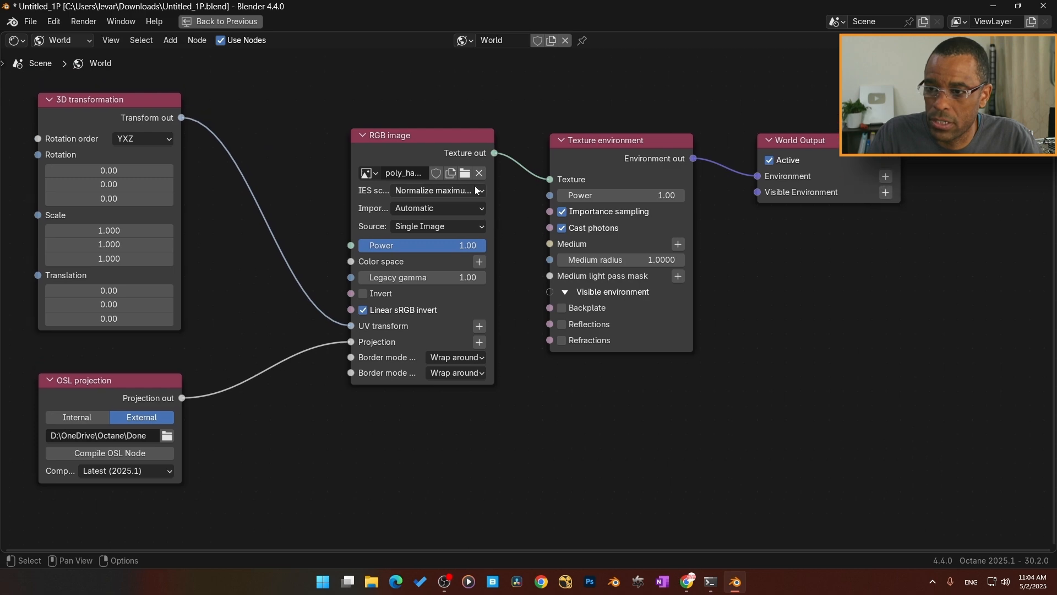
pyautogui.click(465, 173)
pyautogui.doubleClick(583, 372)
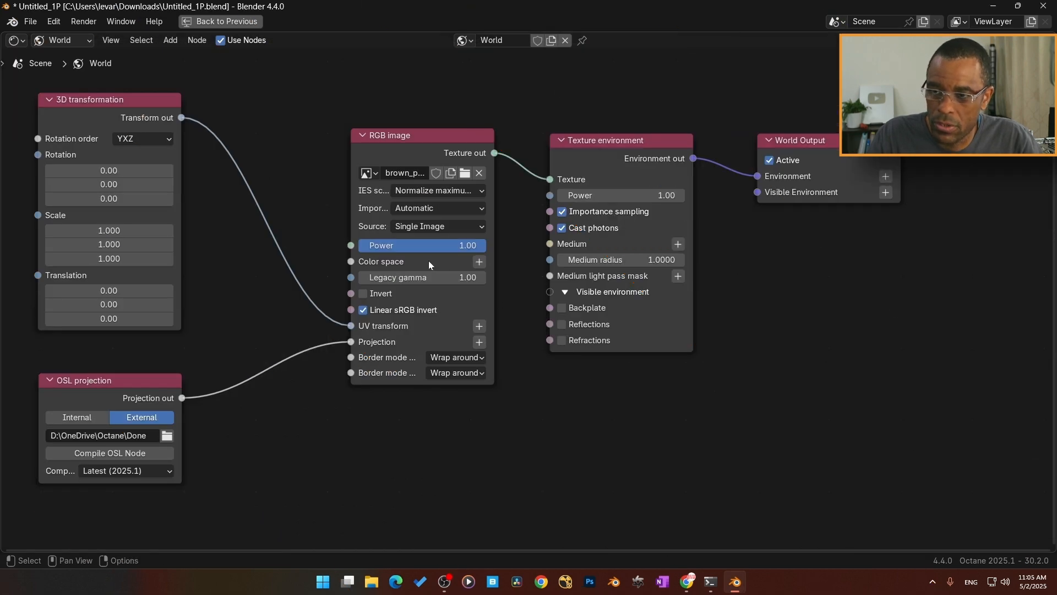
# Step: Delete the OSL projection and 3D transformation nodes from the world node tree
pyautogui.moveTo(233, 425); pyautogui.dragTo(295, 423, button='middle')
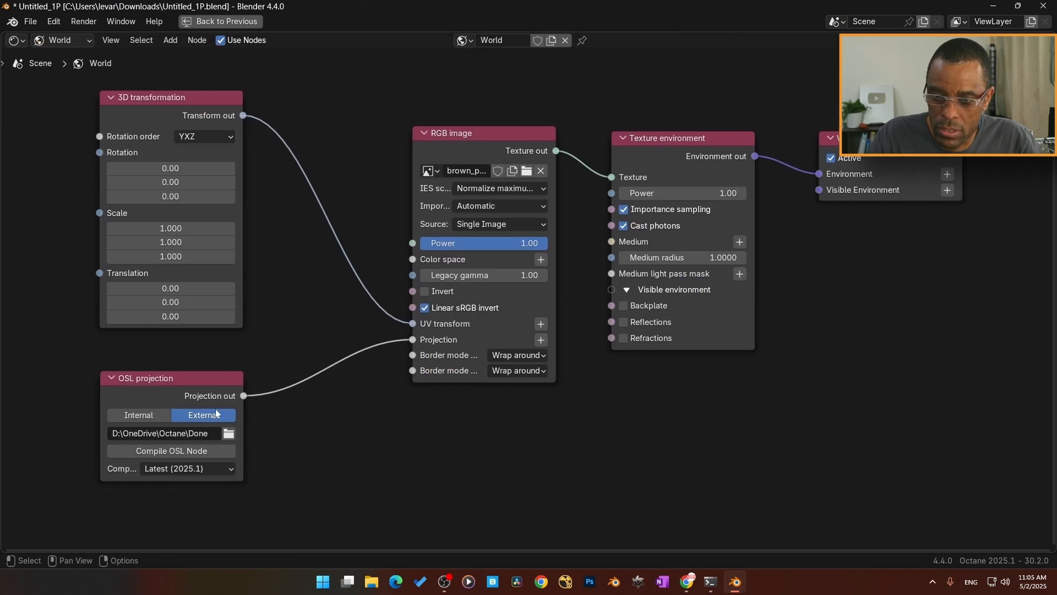
pyautogui.moveTo(199, 395); pyautogui.dragTo(262, 391, button='middle')
pyautogui.moveTo(258, 380); pyautogui.dragTo(262, 383)
pyautogui.press('Delete')
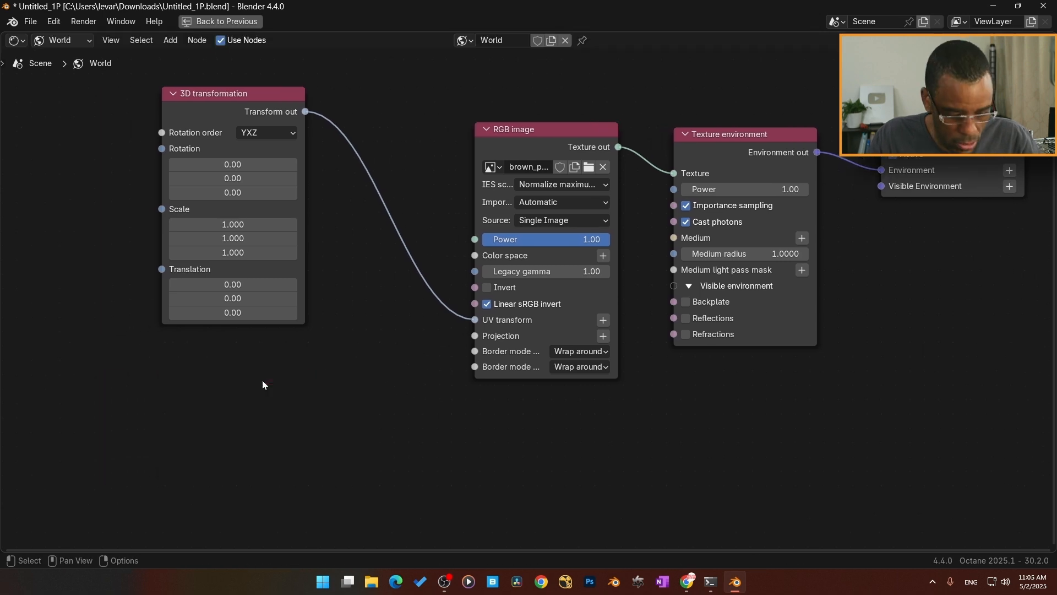
pyautogui.click(241, 93)
pyautogui.press('Delete')
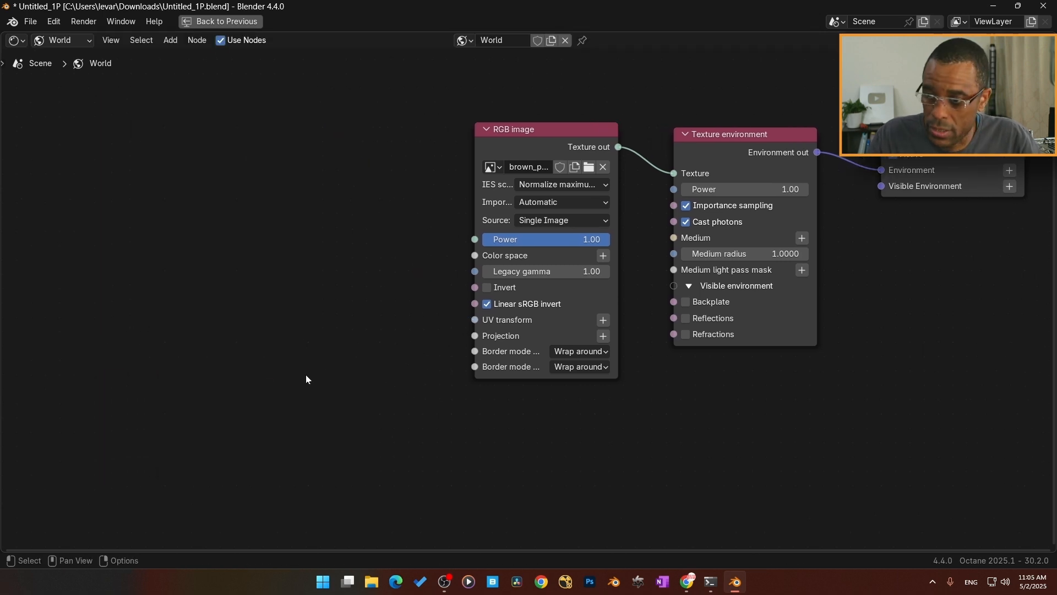
pyautogui.hotkey('shift', 'a')
pyautogui.write('s')
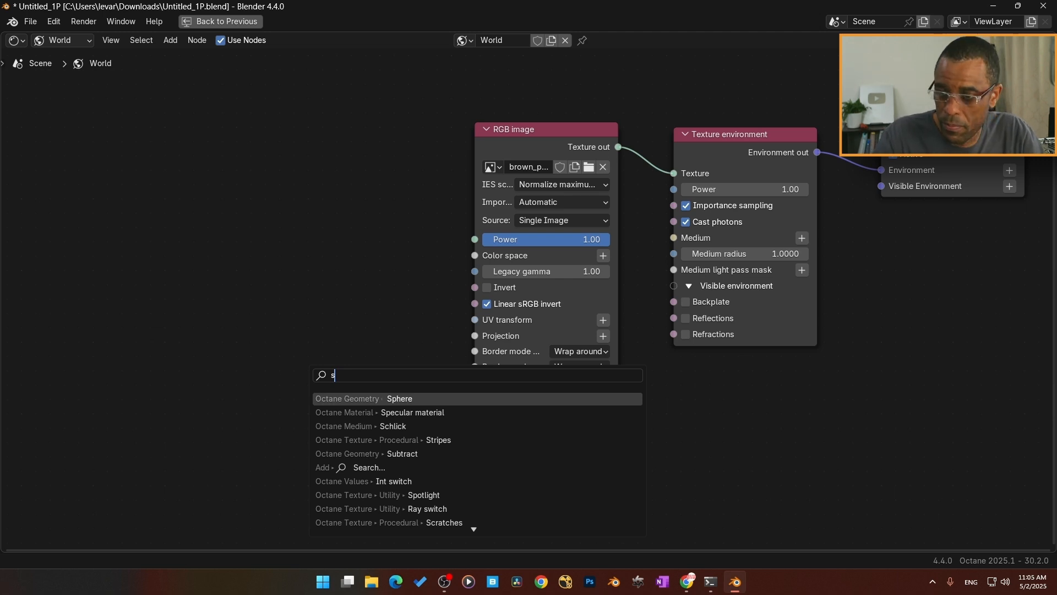
pyautogui.write('e')
pyautogui.press('Escape')
# Step: Add a Spherical Projection node linked to the RGB image's Projection input and attach a 3D transformation node to its sphere transformation
pyautogui.hotkey('shift', 'a')
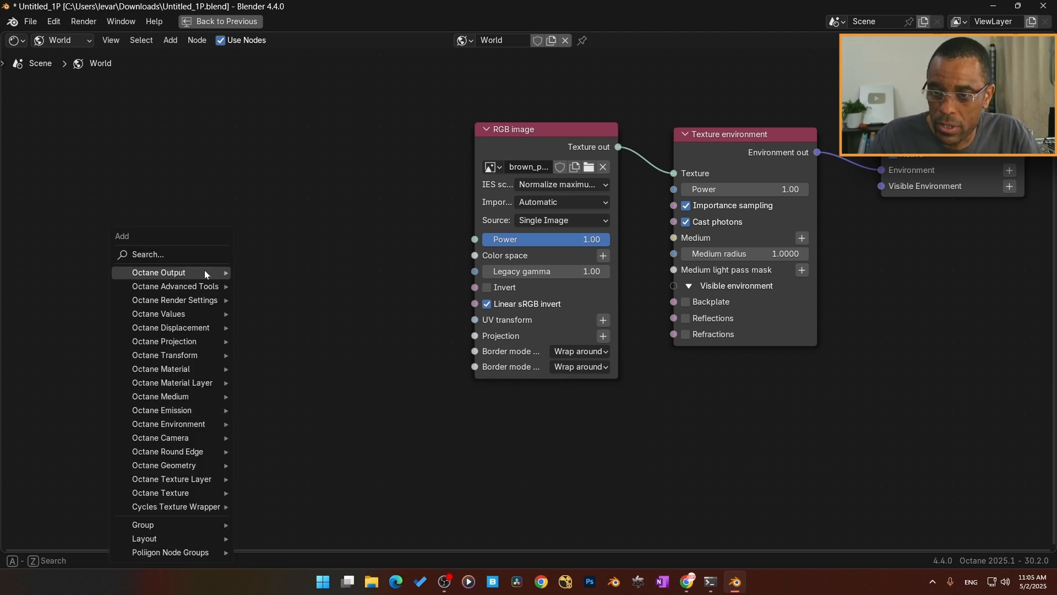
pyautogui.moveTo(214, 335)
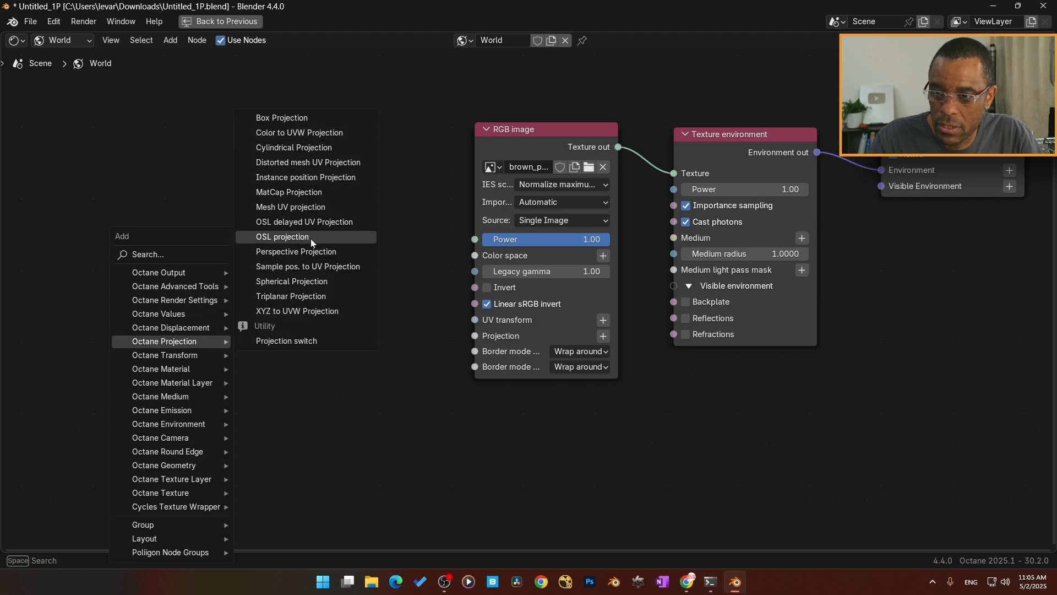
pyautogui.click(313, 282)
pyautogui.click(347, 323)
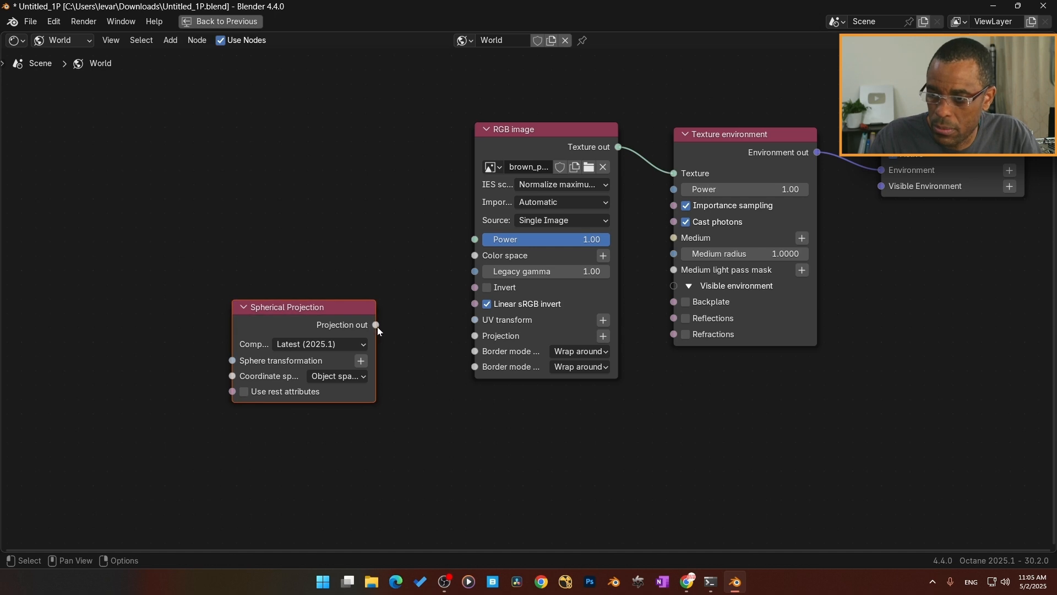
pyautogui.moveTo(376, 324); pyautogui.dragTo(473, 335)
pyautogui.moveTo(362, 360); pyautogui.dragTo(391, 331)
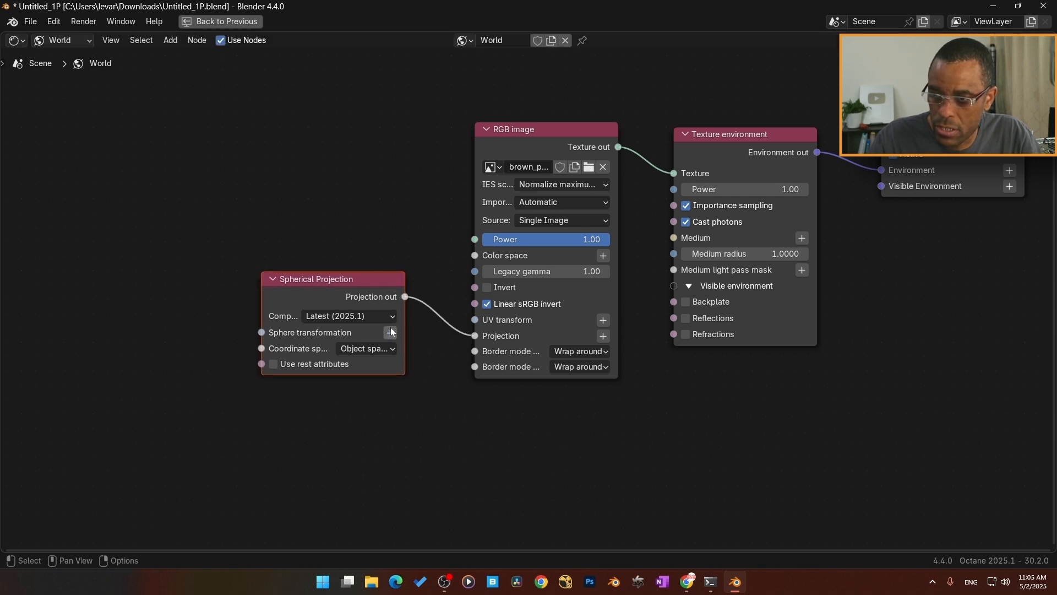
pyautogui.click(390, 332)
pyautogui.click(263, 344)
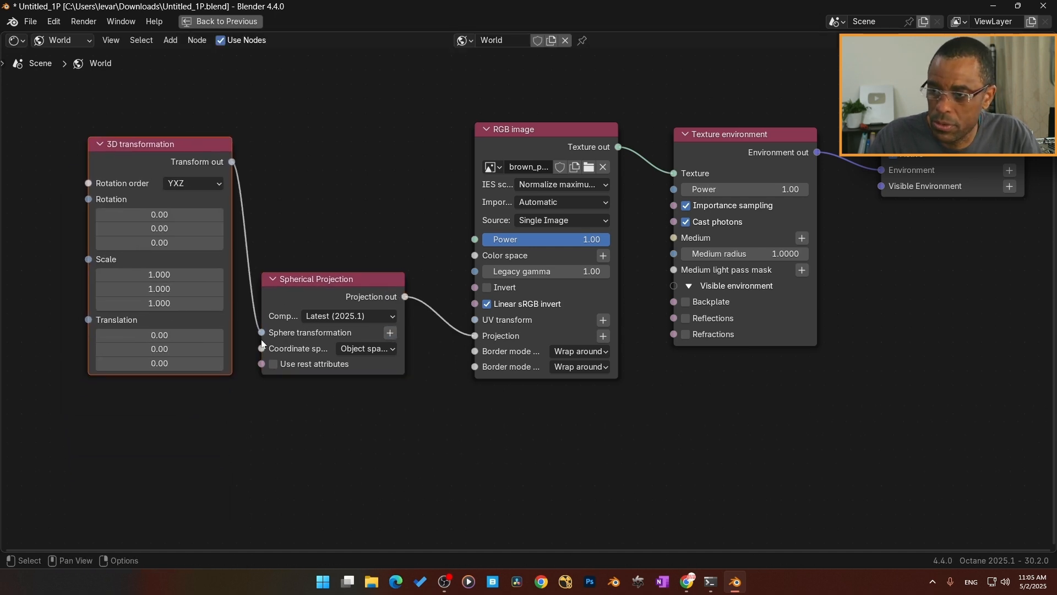
# Step: Restore the full workspace layout and set the 3D transformation's second rotation value to -348.90 to rotate the environment
pyautogui.press('ctrl')
pyautogui.hotkey('ctrl', 'space')
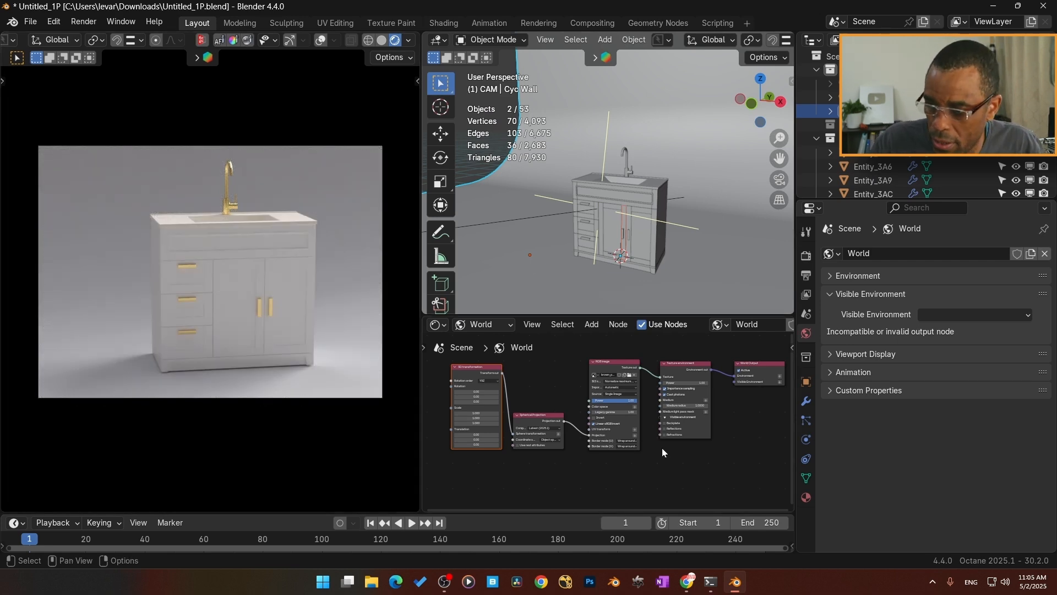
pyautogui.scroll(3, 600, 447)
pyautogui.moveTo(549, 388); pyautogui.dragTo(675, 405, button='middle')
pyautogui.scroll(4, 639, 415)
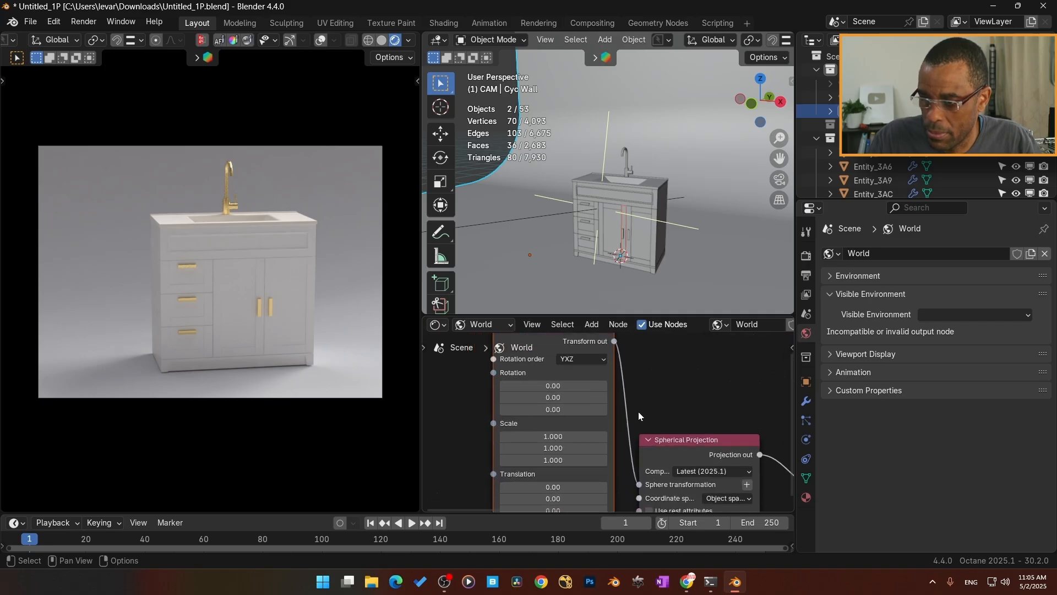
pyautogui.moveTo(566, 402); pyautogui.dragTo(423, 397)
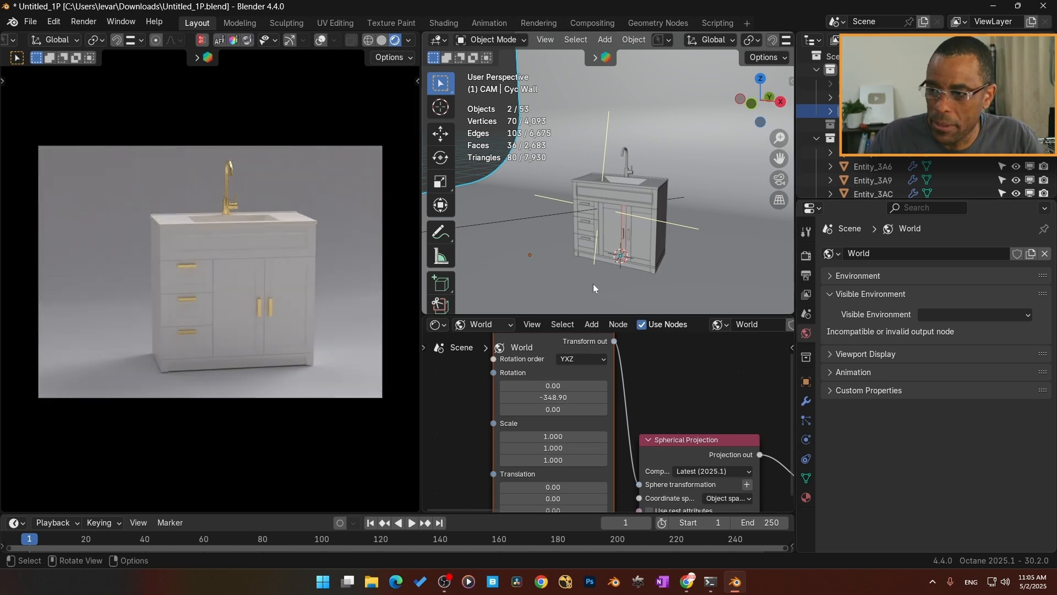
# Step: Select Camera.001 and change its Octane camera type to Realistic lens in the camera data settings
pyautogui.moveTo(596, 253); pyautogui.dragTo(626, 247, button='middle')
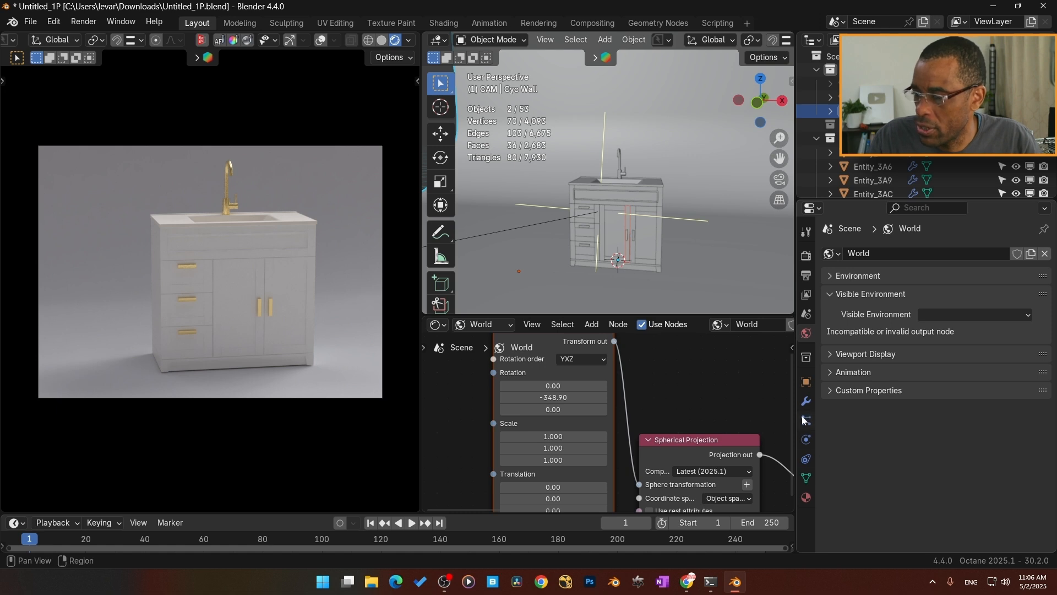
pyautogui.click(829, 97)
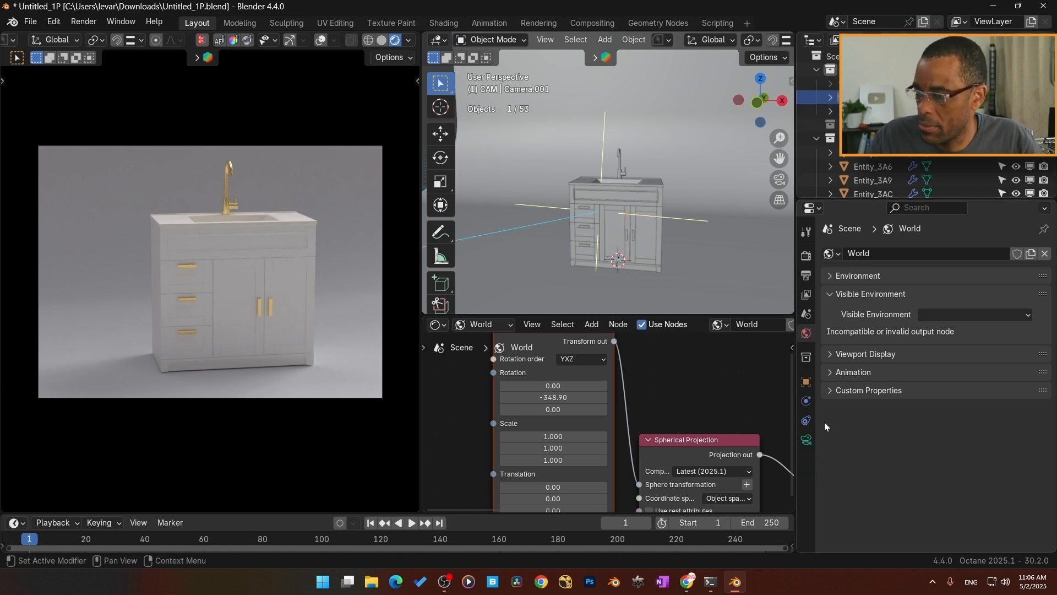
pyautogui.click(806, 440)
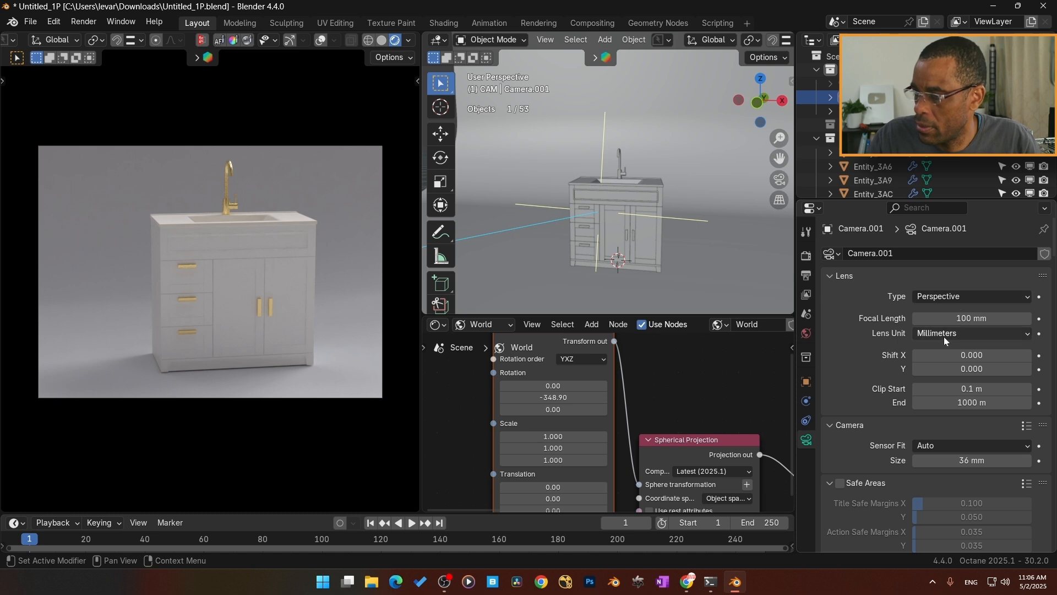
pyautogui.click(956, 298)
pyautogui.click(955, 300)
pyautogui.scroll(-3, 874, 340)
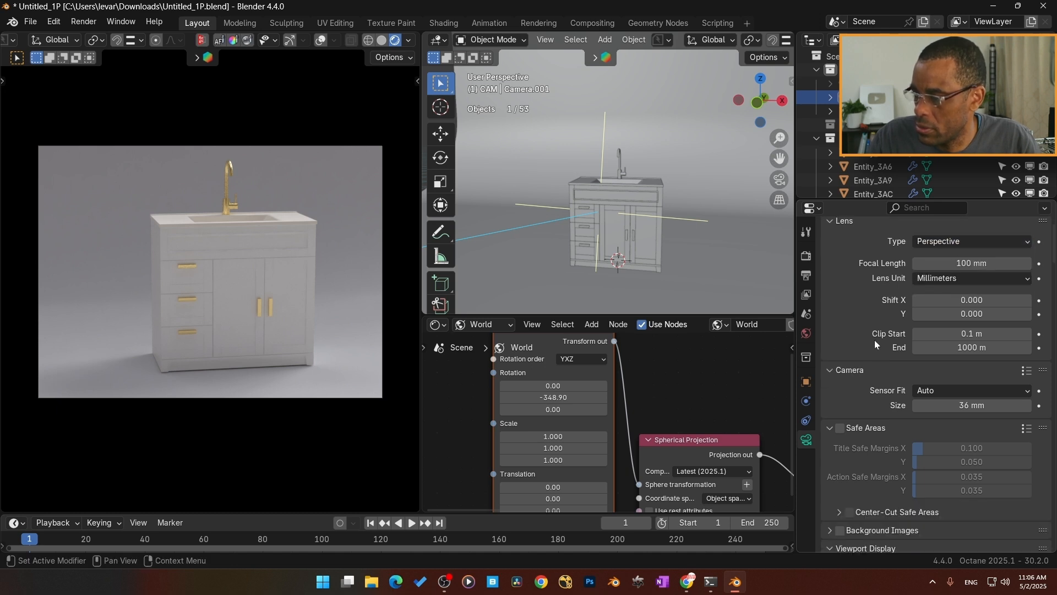
pyautogui.scroll(2, 875, 339)
pyautogui.scroll(-10, 879, 349)
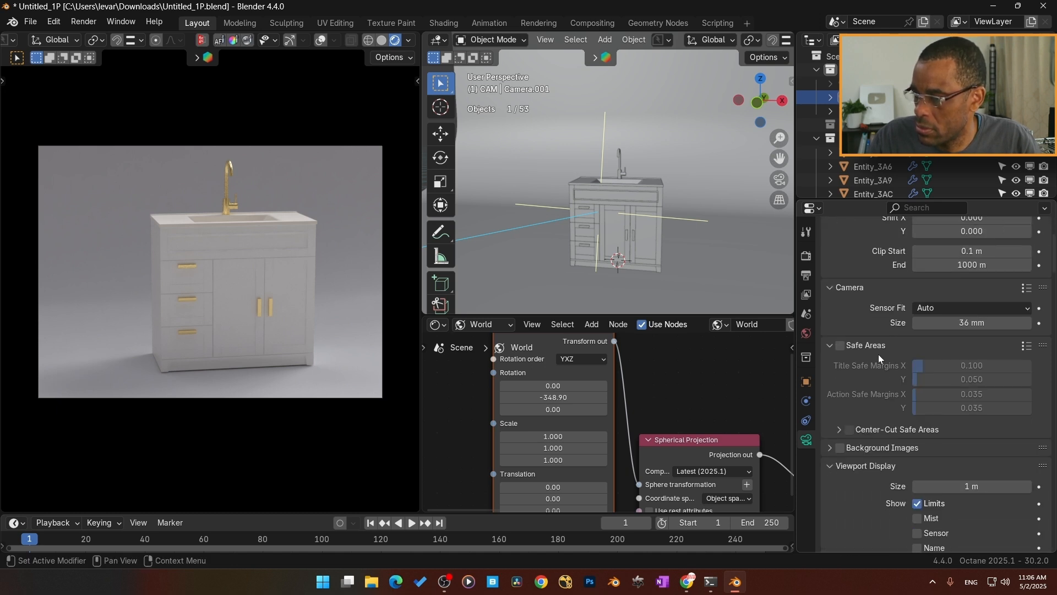
pyautogui.scroll(-4, 878, 355)
pyautogui.click(960, 404)
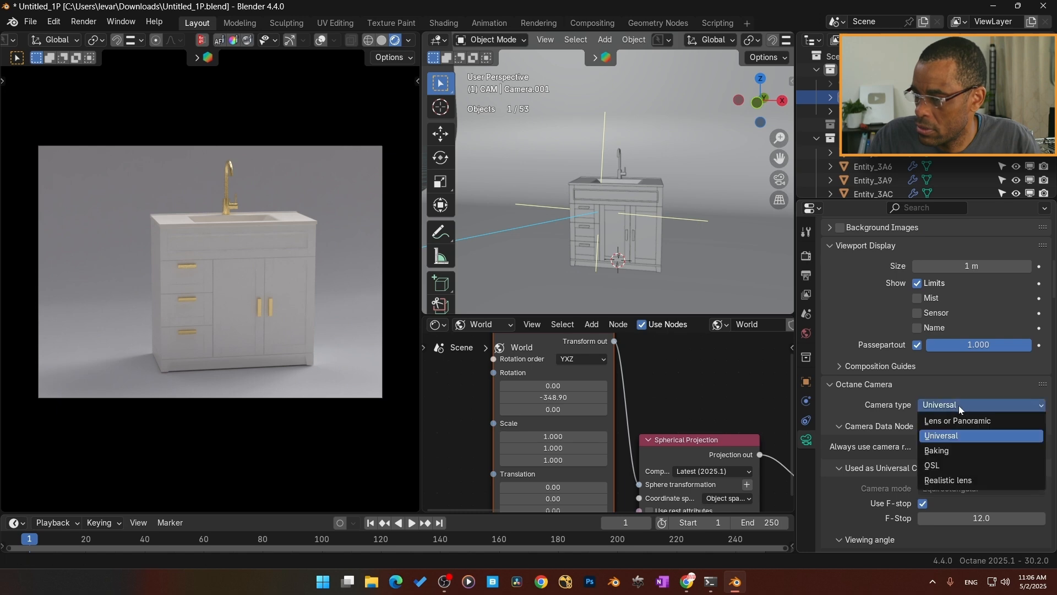
pyautogui.click(951, 479)
# Step: Set the camera's realistic lens type to 85mm Petzval lens
pyautogui.scroll(-2, 895, 452)
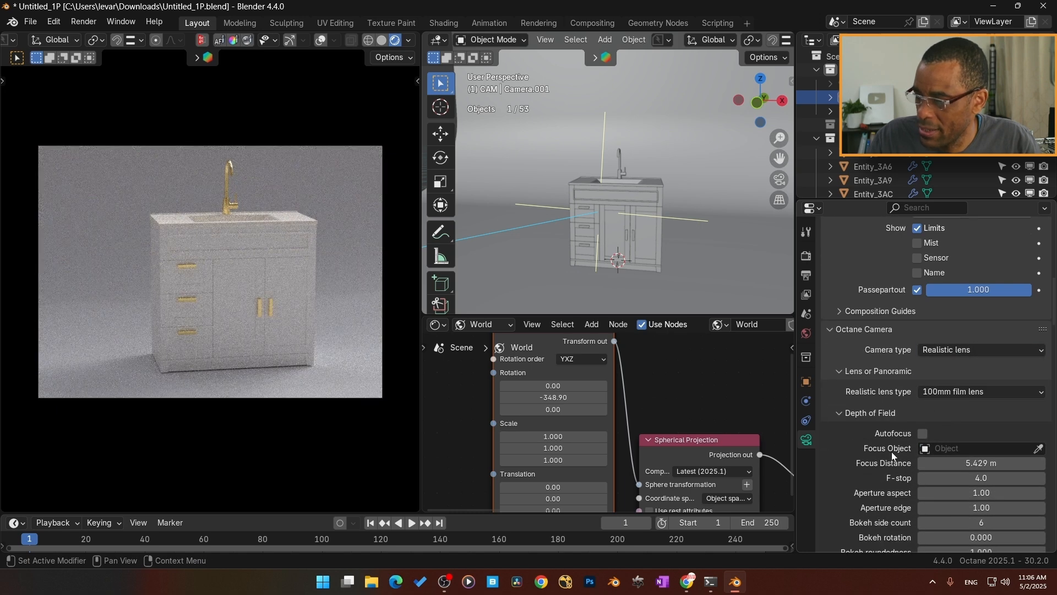
pyautogui.click(1009, 395)
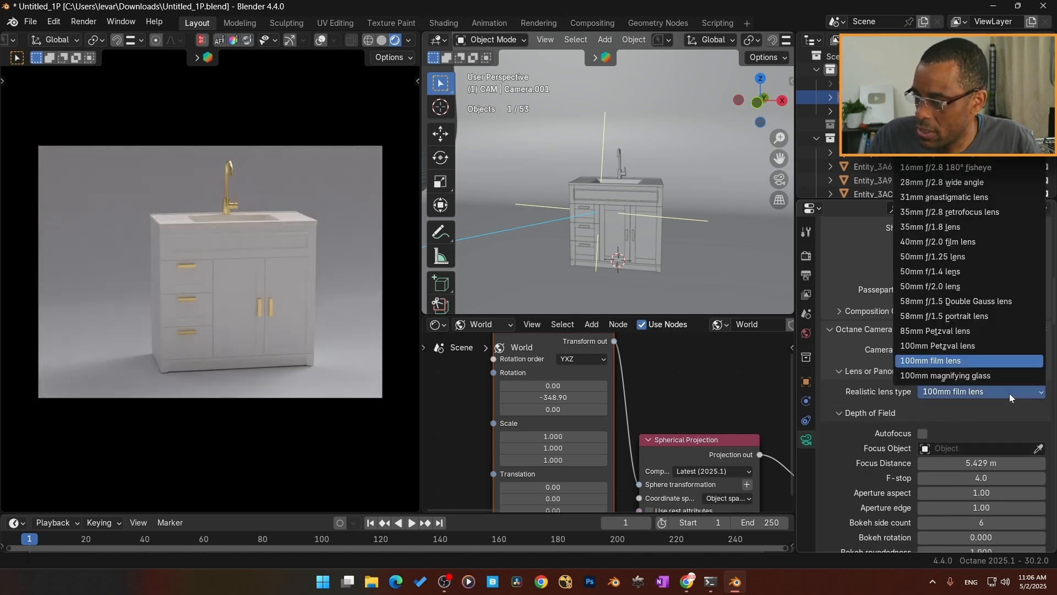
pyautogui.click(940, 331)
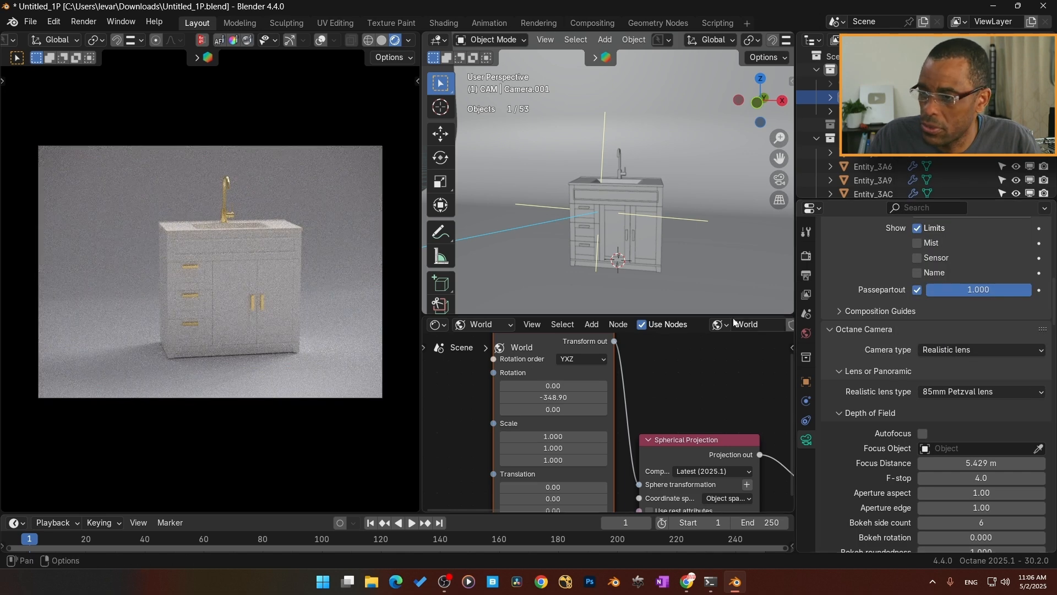
# Step: Move the camera about 1 m closer to the vanity, working in the top orthographic view
pyautogui.scroll(-2, 660, 271)
pyautogui.scroll(-3, 659, 270)
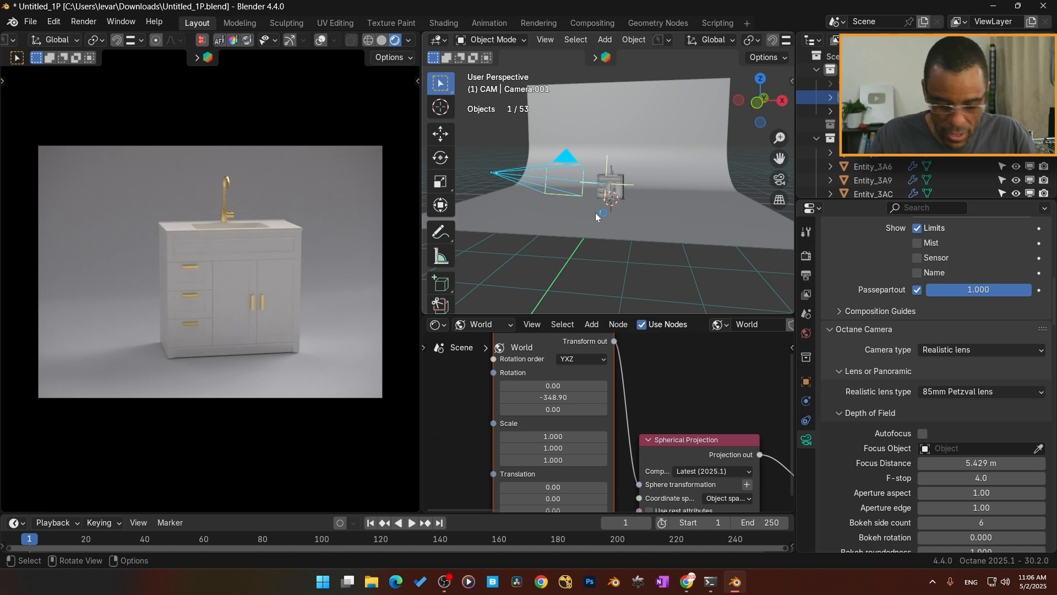
pyautogui.moveTo(595, 213)
pyautogui.mouseDown(button='middle')
pyautogui.moveTo(615, 200)
pyautogui.moveTo(606, 183)
pyautogui.moveTo(600, 226)
pyautogui.mouseUp(button='middle')
pyautogui.press('KP_7')
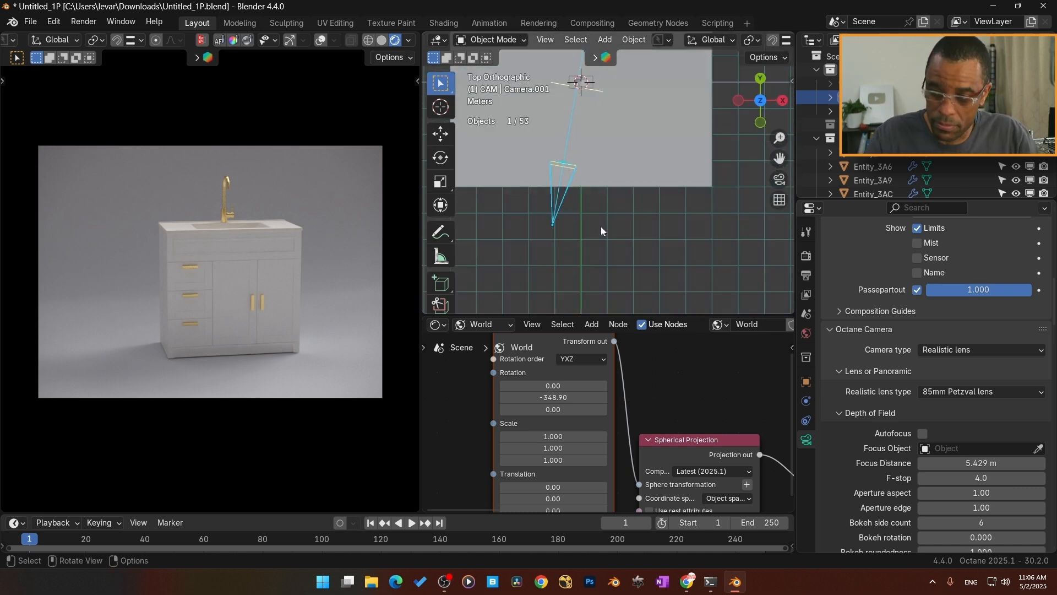
pyautogui.press('g')
pyautogui.press('z')
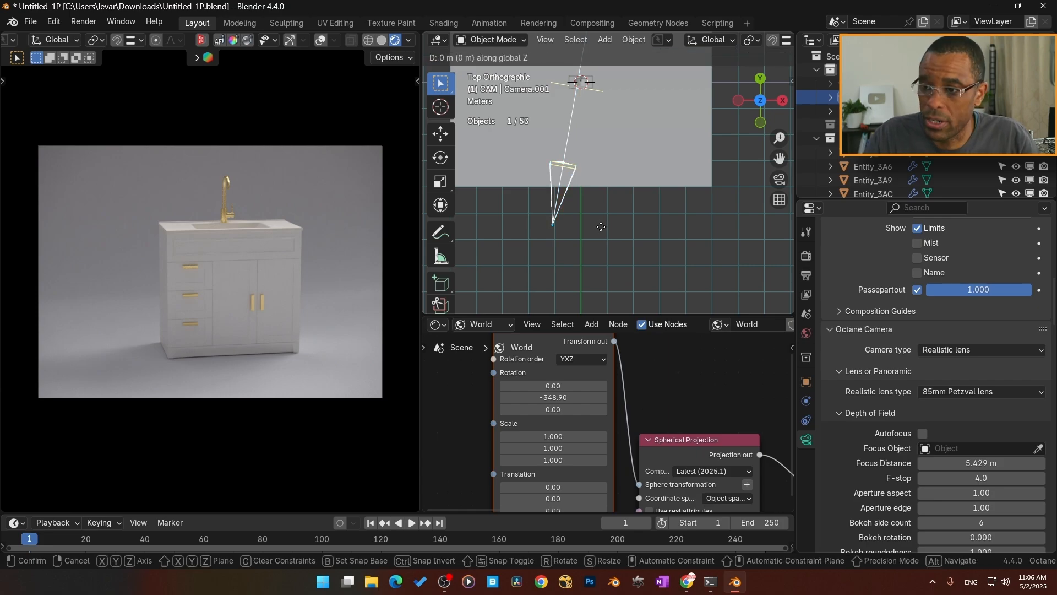
pyautogui.click(605, 211)
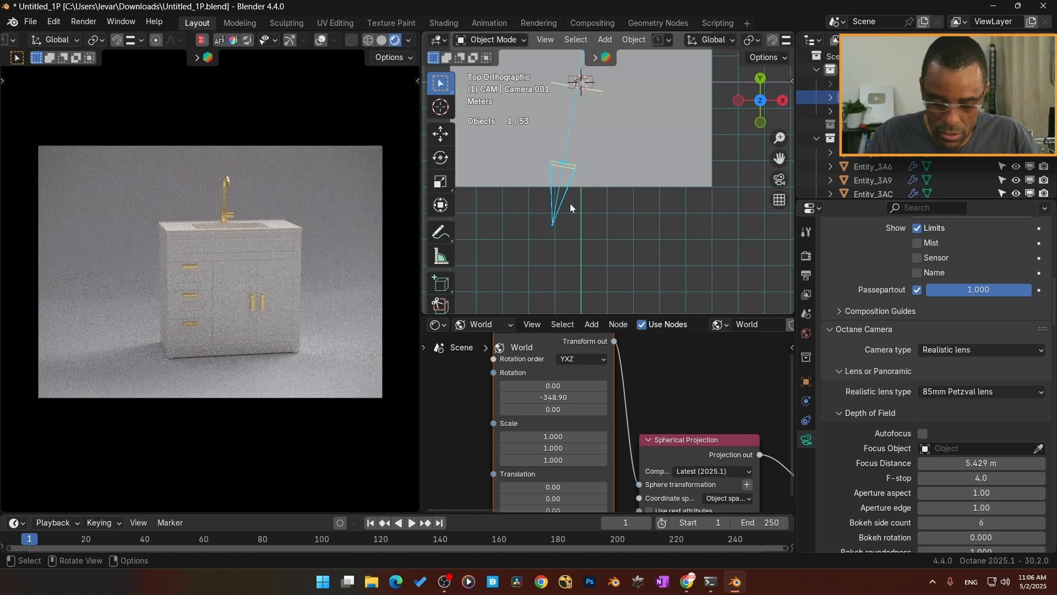
pyautogui.press('g')
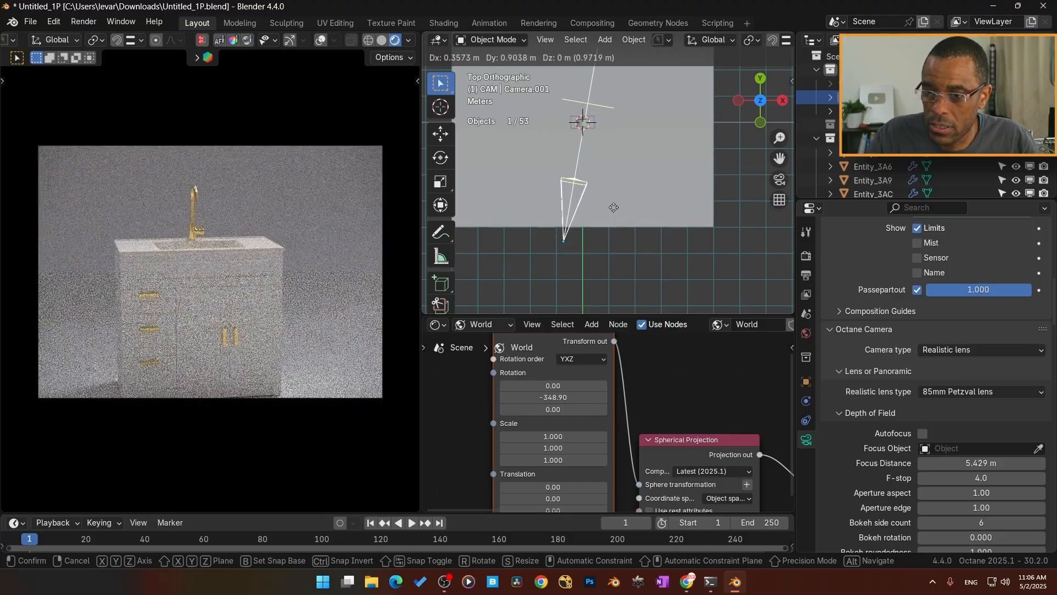
pyautogui.click(614, 207)
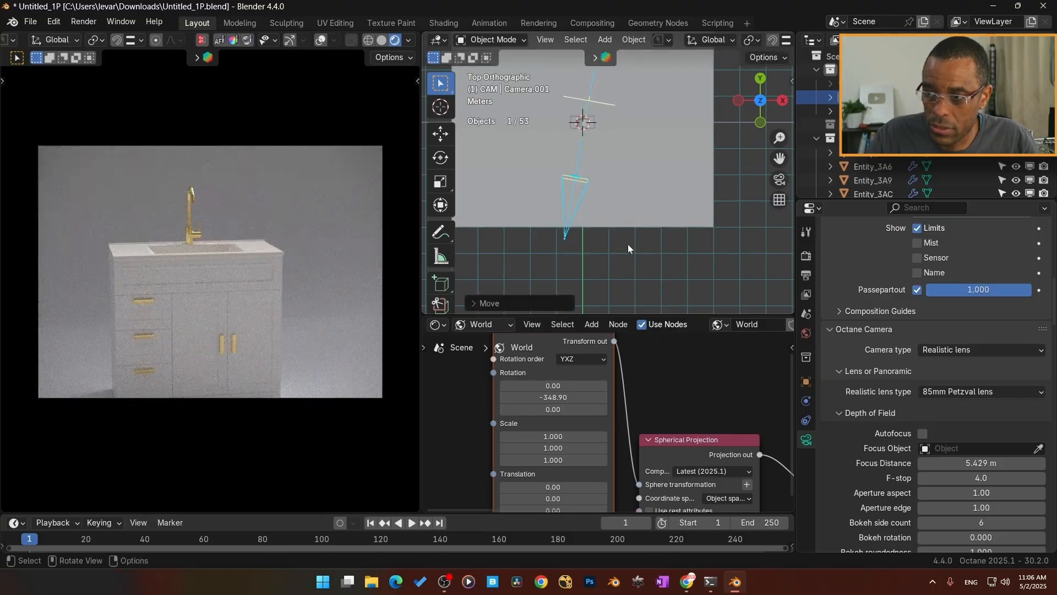
pyautogui.moveTo(628, 244); pyautogui.dragTo(631, 243, button='middle')
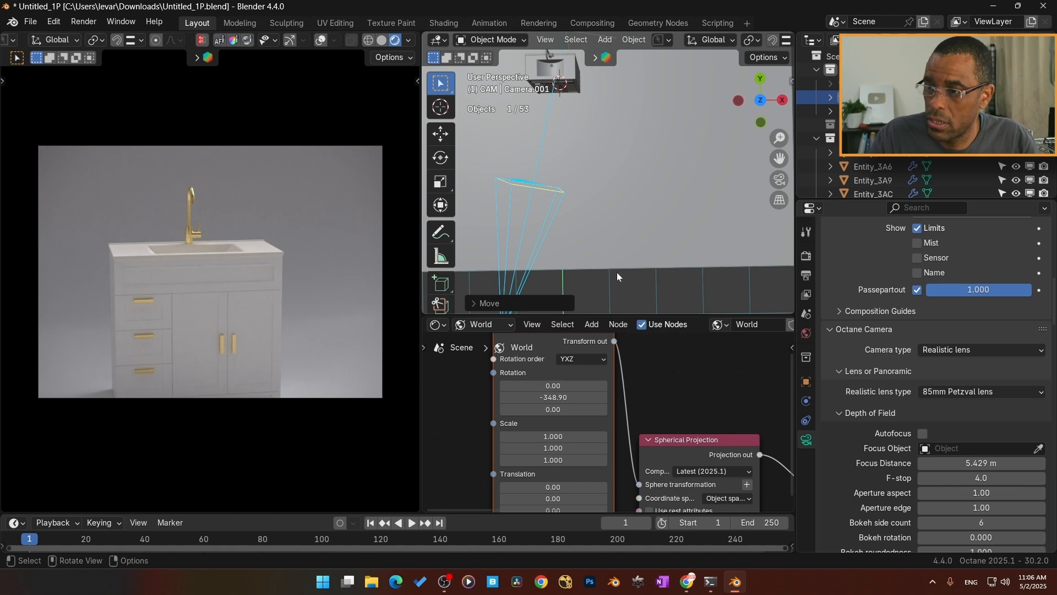
pyautogui.press('super+shift+s')
pyautogui.press('Escape')
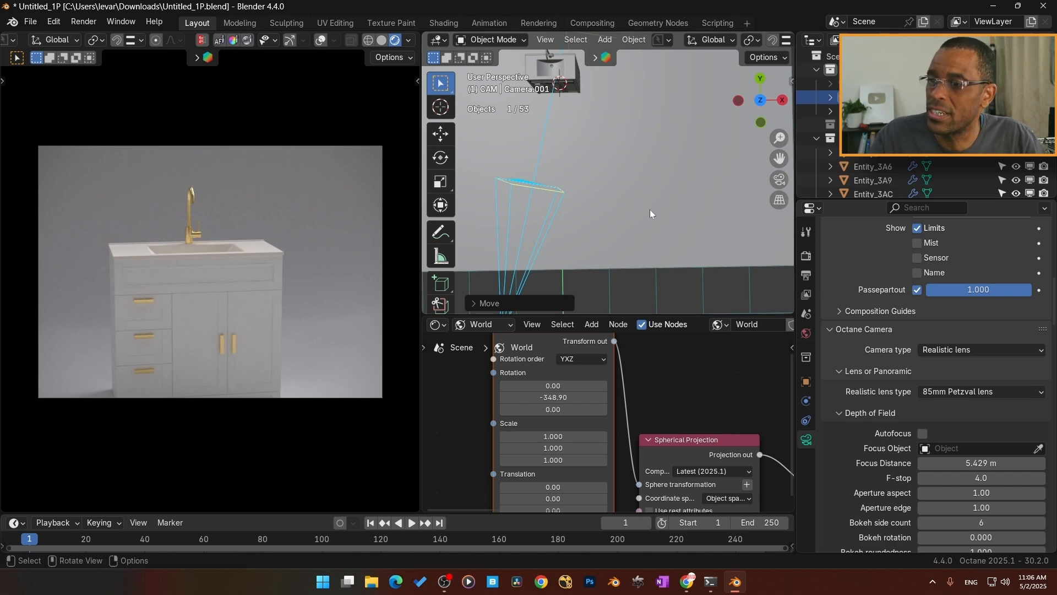
# Step: Show the camera in the left orthographic view and enlarge that viewport over the render preview and world node editor
pyautogui.moveTo(650, 209); pyautogui.dragTo(641, 260, button='middle')
pyautogui.scroll(5, 635, 215)
pyautogui.press('`')
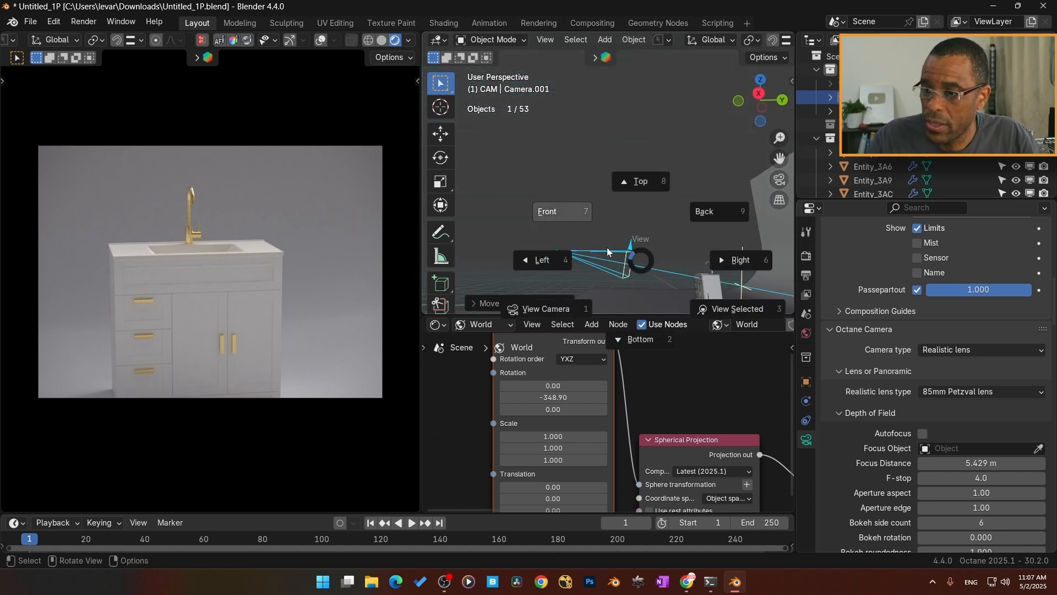
pyautogui.click(603, 249)
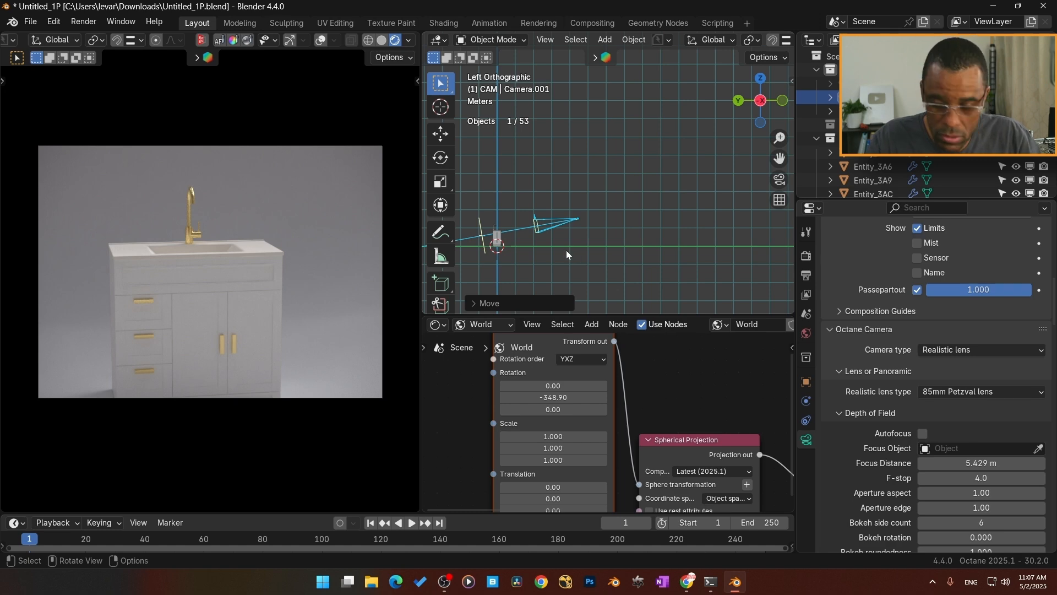
pyautogui.scroll(4, 566, 254)
pyautogui.keyDown('shift'); pyautogui.moveTo(579, 243); pyautogui.dragTo(747, 233, button='middle'); pyautogui.keyUp('shift')
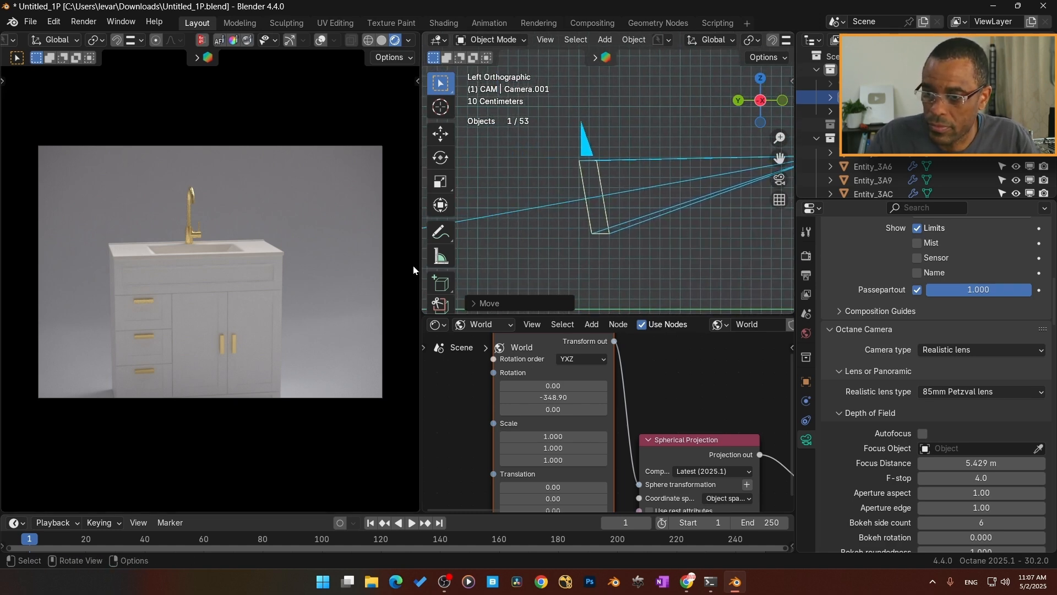
pyautogui.moveTo(419, 266); pyautogui.dragTo(341, 274)
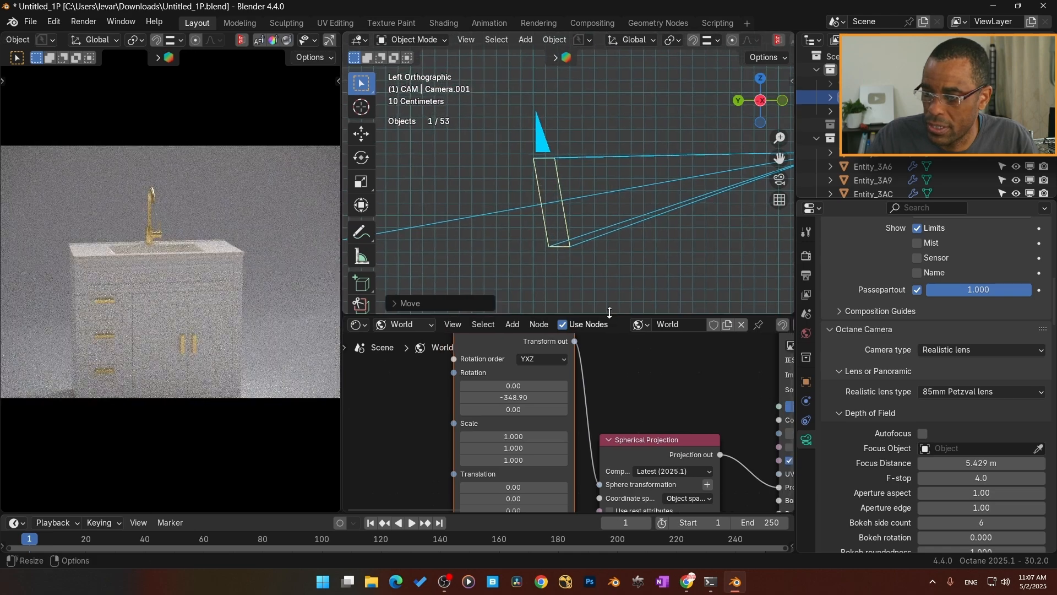
pyautogui.moveTo(588, 317); pyautogui.dragTo(593, 497)
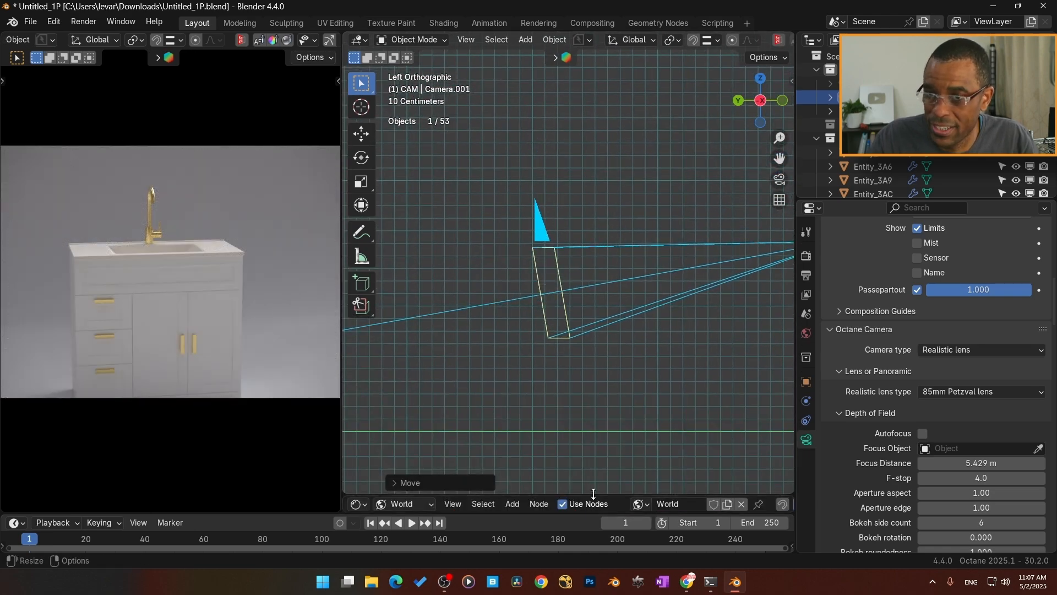
# Step: Lower the camera about 0.15 m to frame the whole vanity and set its focus distance to 4.479 m
pyautogui.scroll(-3, 607, 337)
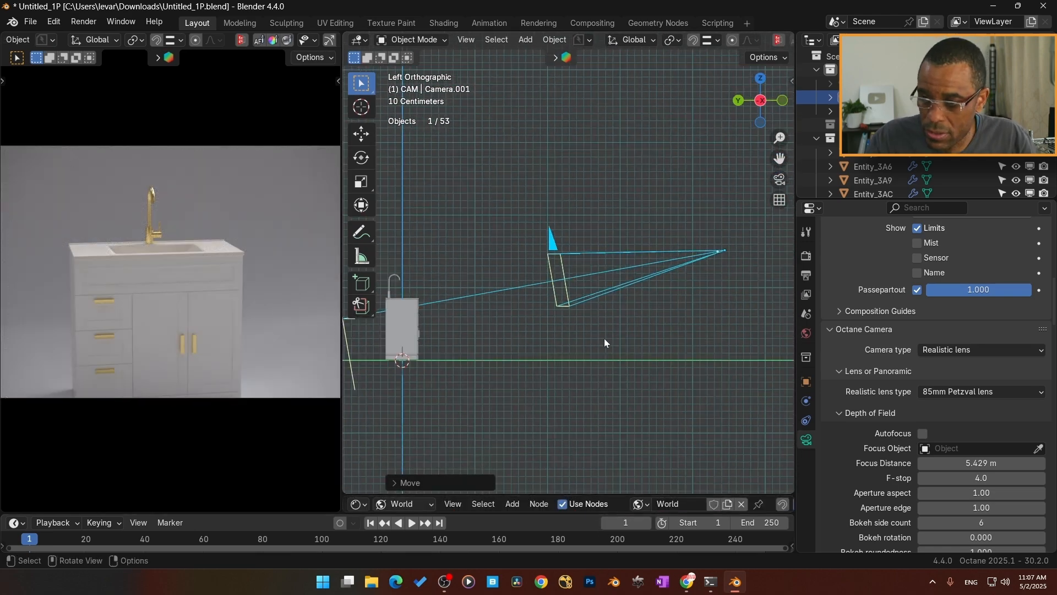
pyautogui.press('g')
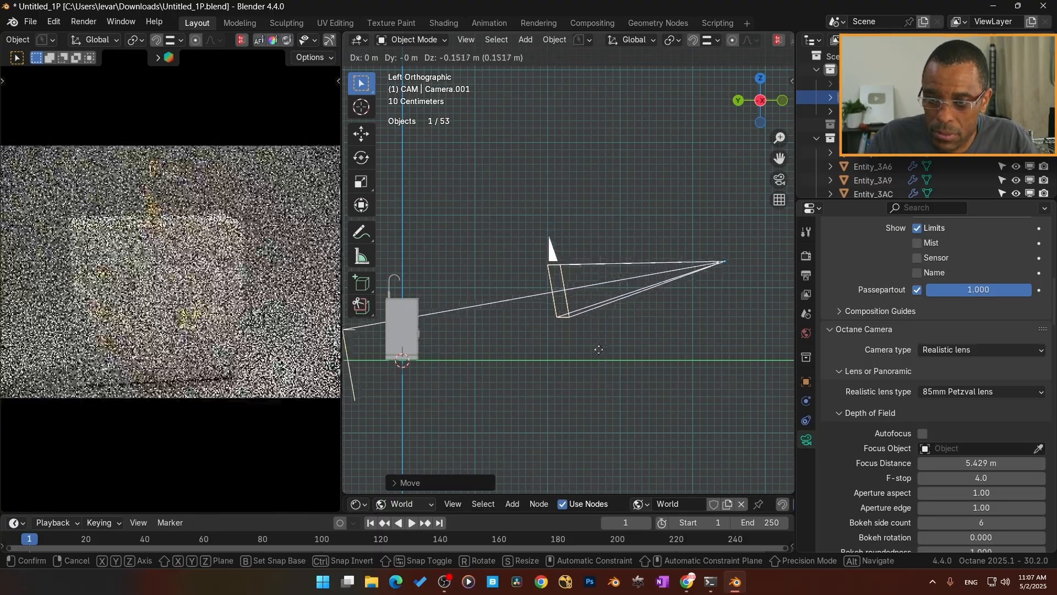
pyautogui.click(599, 349)
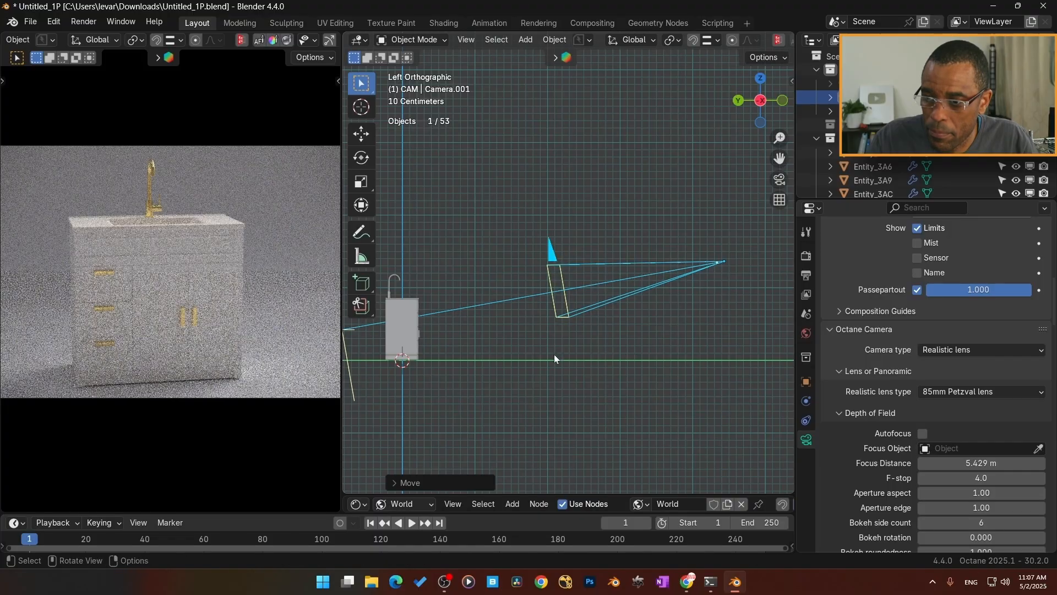
pyautogui.moveTo(974, 463); pyautogui.dragTo(947, 463)
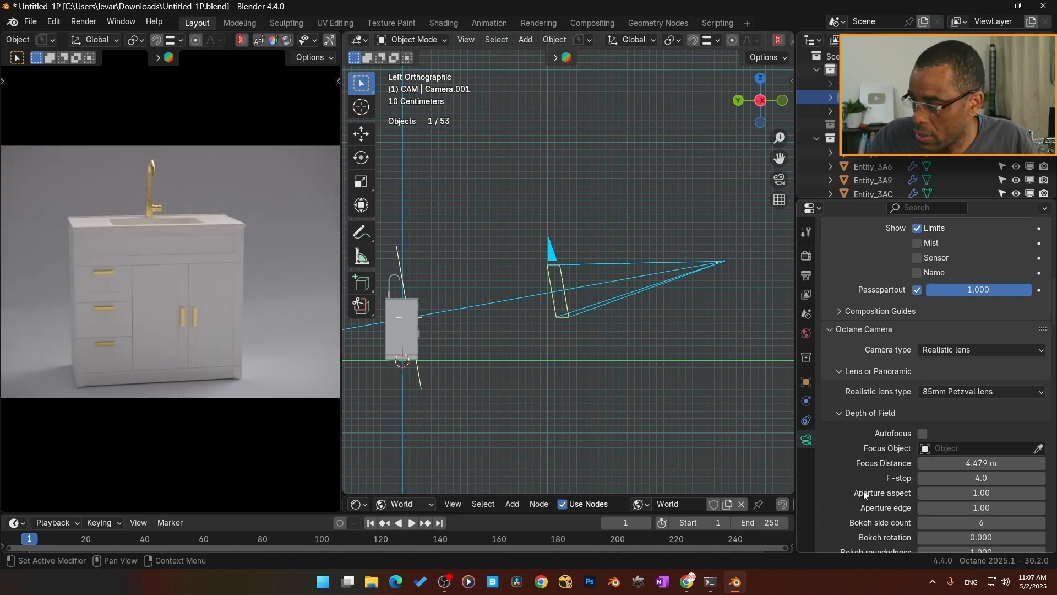
# Step: Try an F-stop of 8 for the camera's depth of field and settle on 12
pyautogui.click(971, 478)
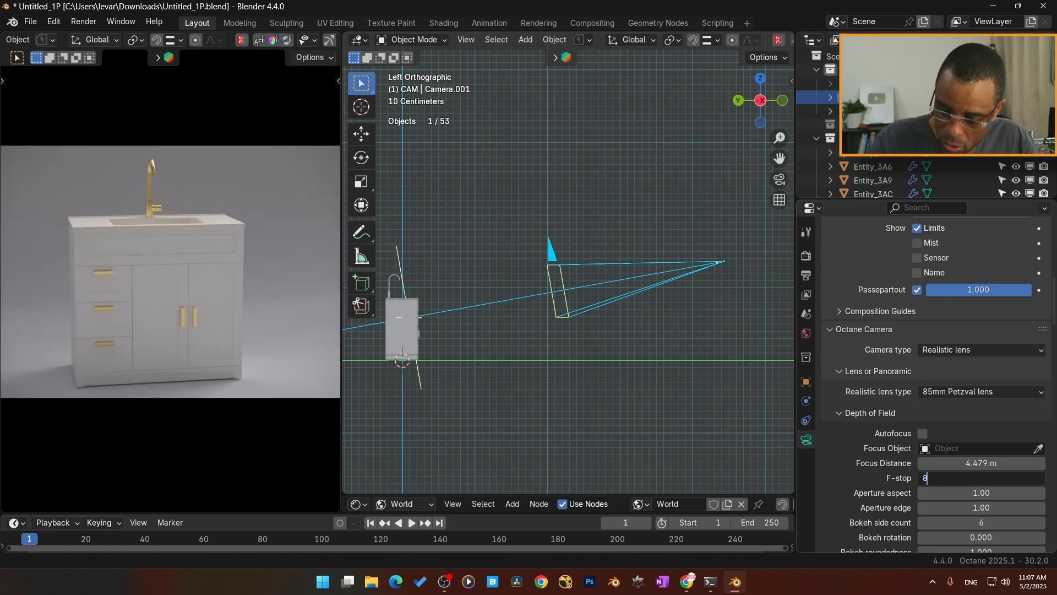
pyautogui.write('8')
pyautogui.press('Return')
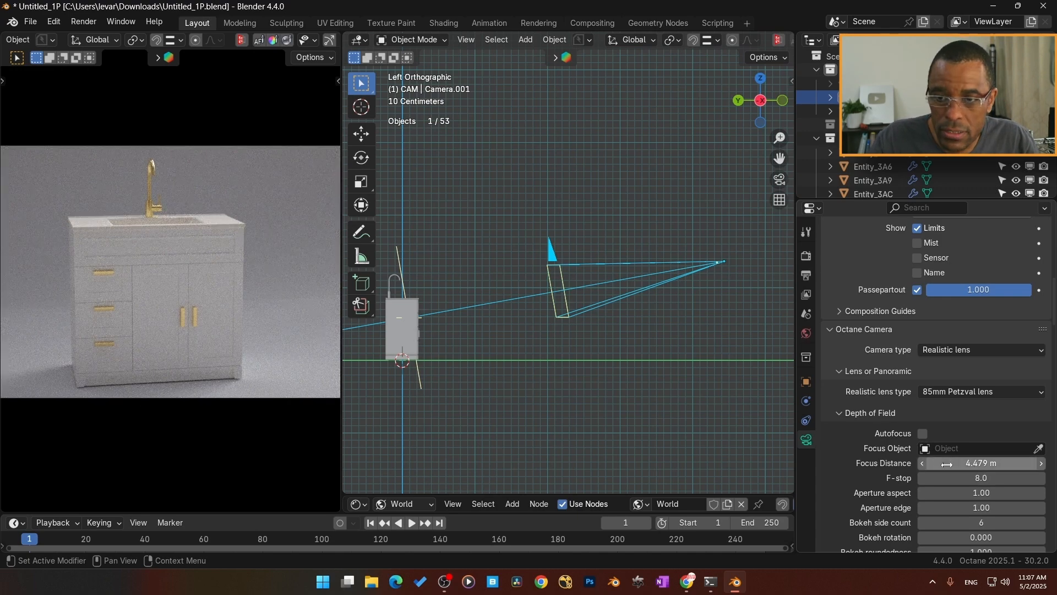
pyautogui.click(947, 478)
pyautogui.write('12')
pyautogui.press('Return')
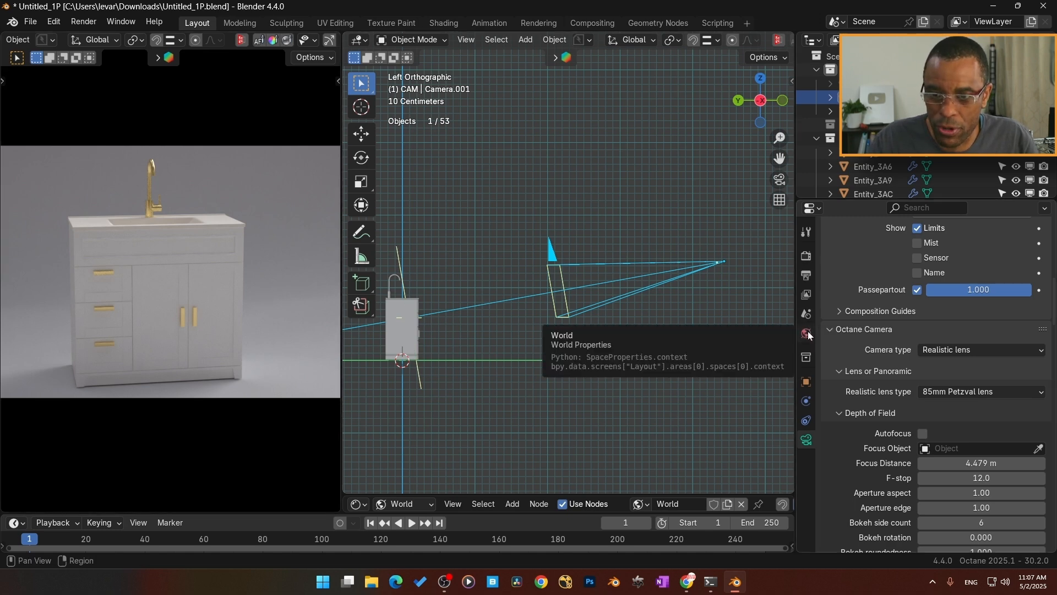
# Step: Set the Cyc Wall material's roughness to 0.83 and its specular to 0.81
pyautogui.moveTo(498, 406); pyautogui.dragTo(484, 363, button='middle')
pyautogui.scroll(-5, 497, 402)
pyautogui.click(560, 302)
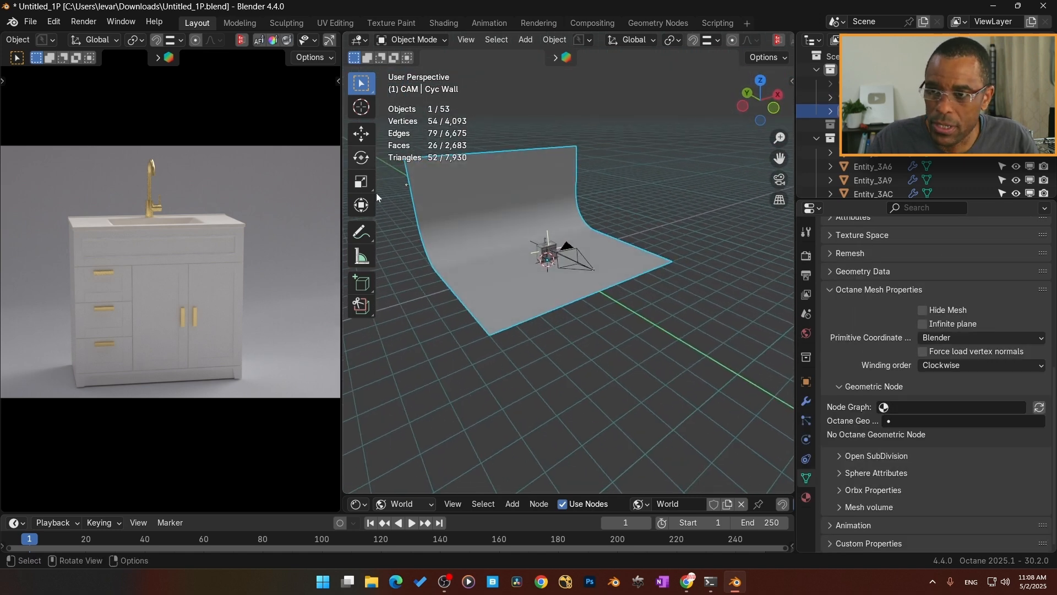
pyautogui.click(806, 498)
pyautogui.click(895, 298)
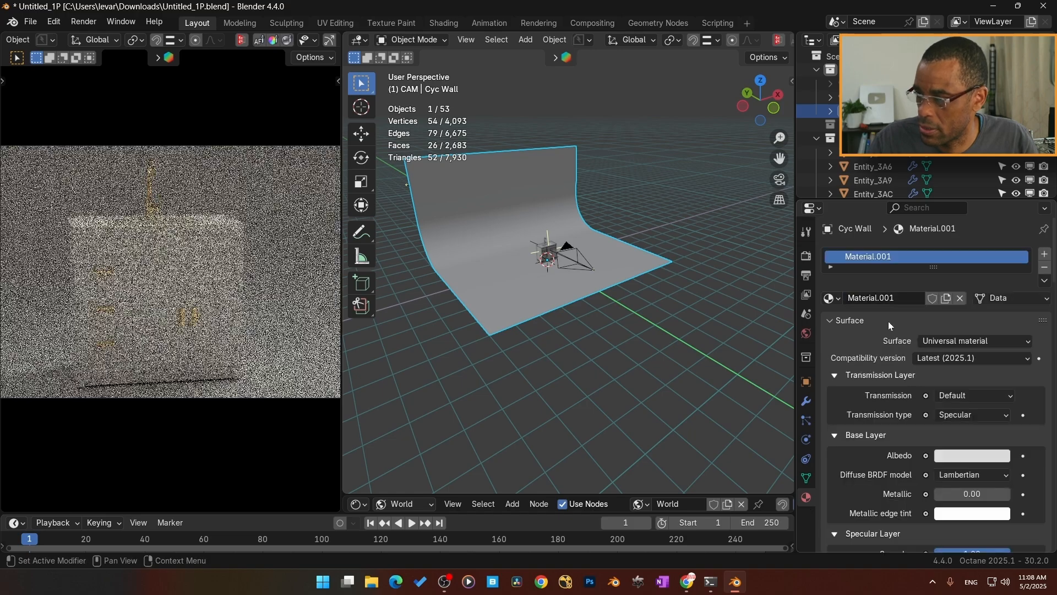
pyautogui.scroll(-5, 864, 453)
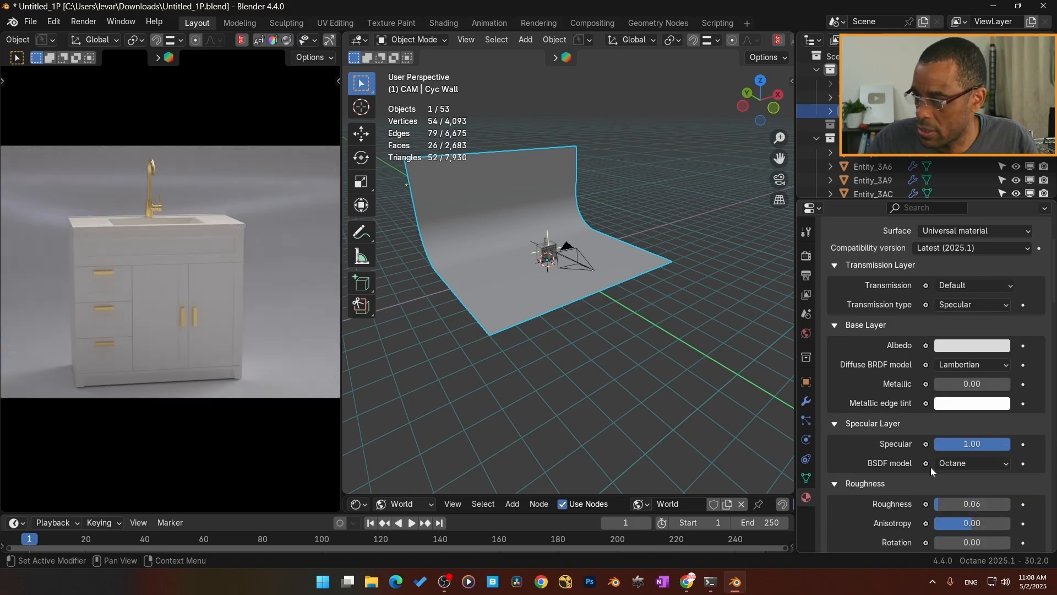
pyautogui.moveTo(953, 504); pyautogui.dragTo(986, 504)
pyautogui.moveTo(991, 504); pyautogui.dragTo(996, 504)
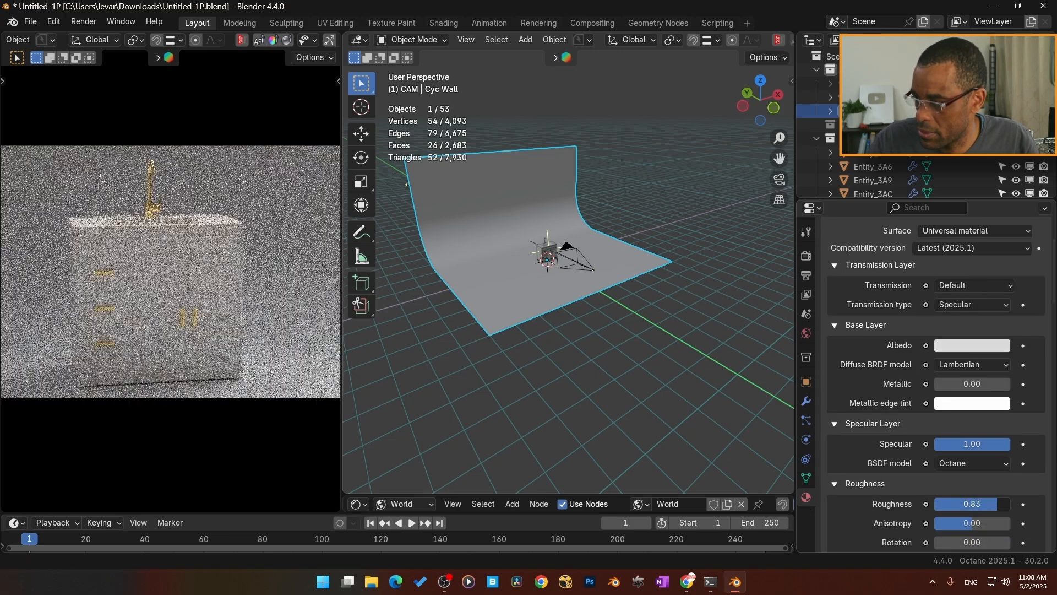
pyautogui.moveTo(1009, 444); pyautogui.dragTo(998, 447)
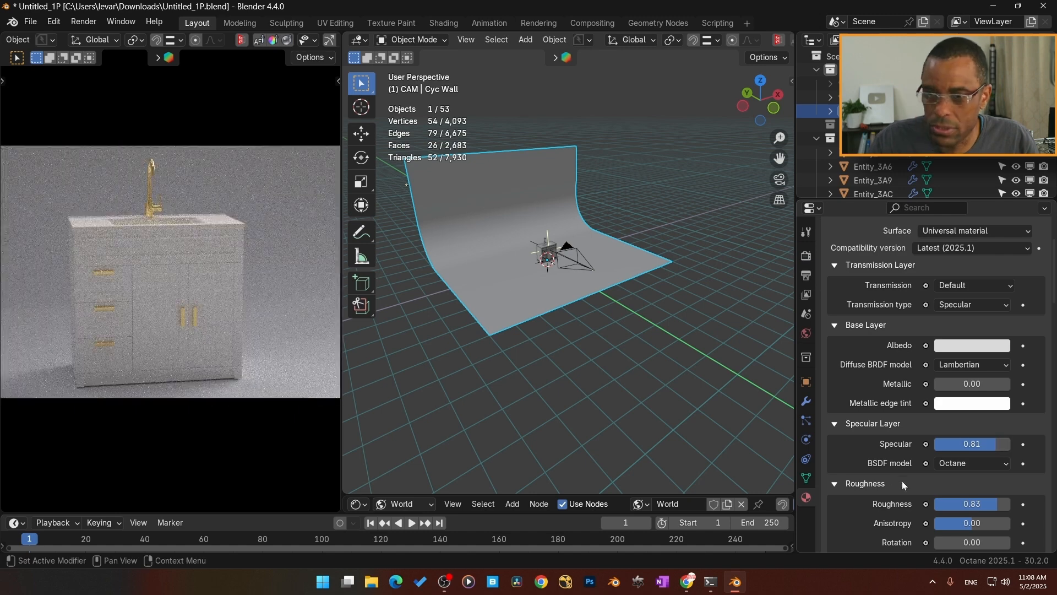
# Step: Darken the albedo color of the Cyc Wall material to a medium grey
pyautogui.click(984, 345)
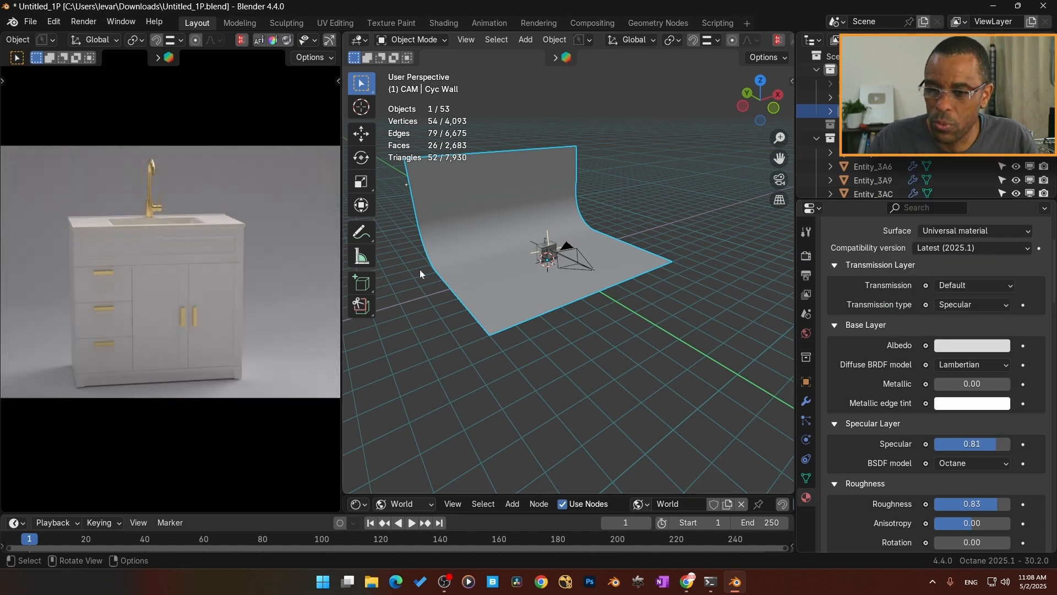
pyautogui.click(969, 346)
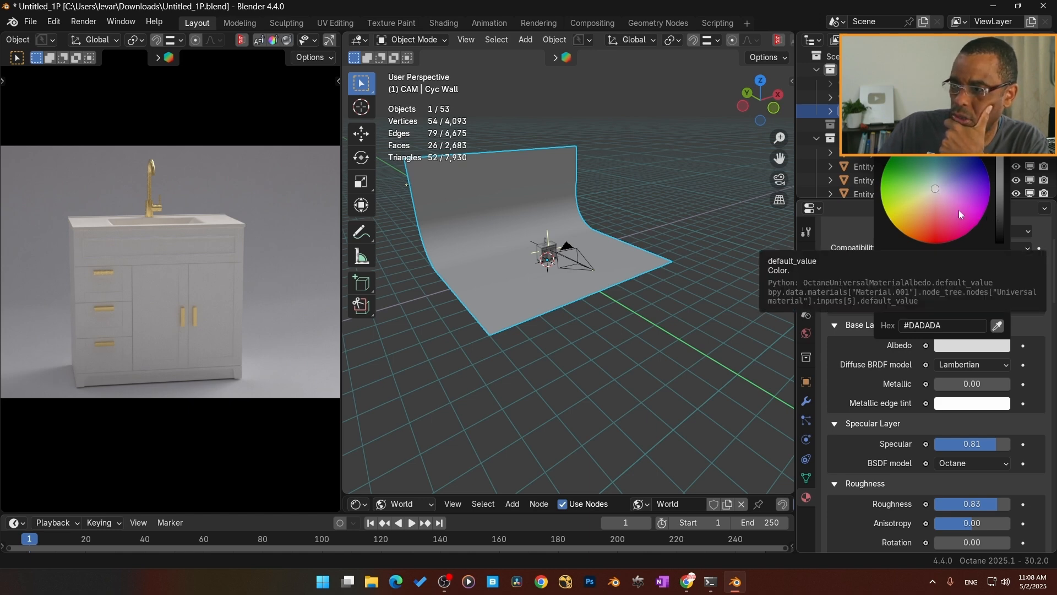
pyautogui.moveTo(1002, 155); pyautogui.dragTo(1000, 174)
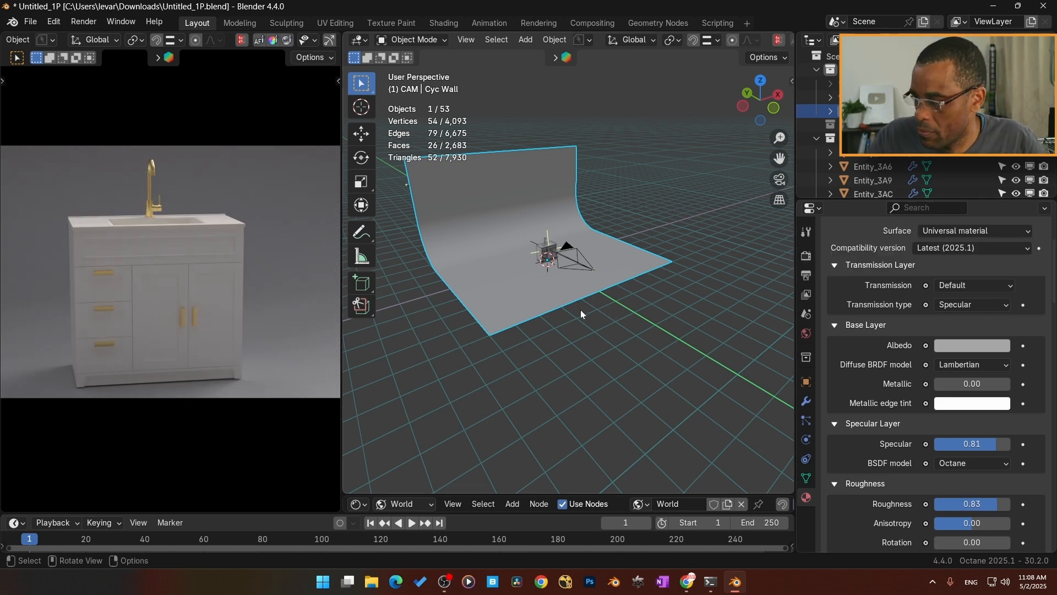
# Step: Assign a Texture environment as the world's visible environment and set its power to 0
pyautogui.click(806, 333)
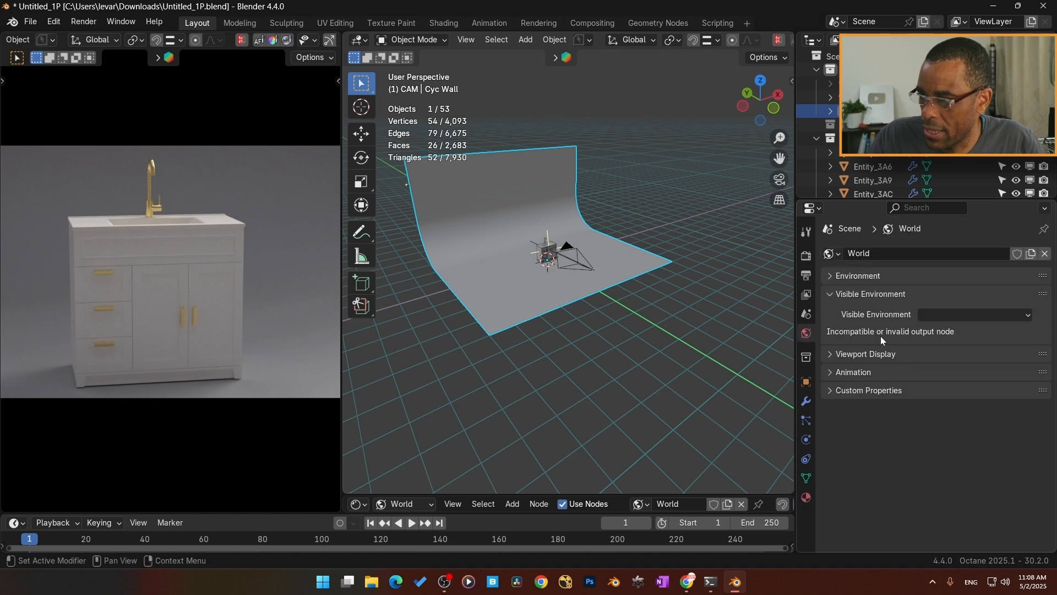
pyautogui.click(924, 316)
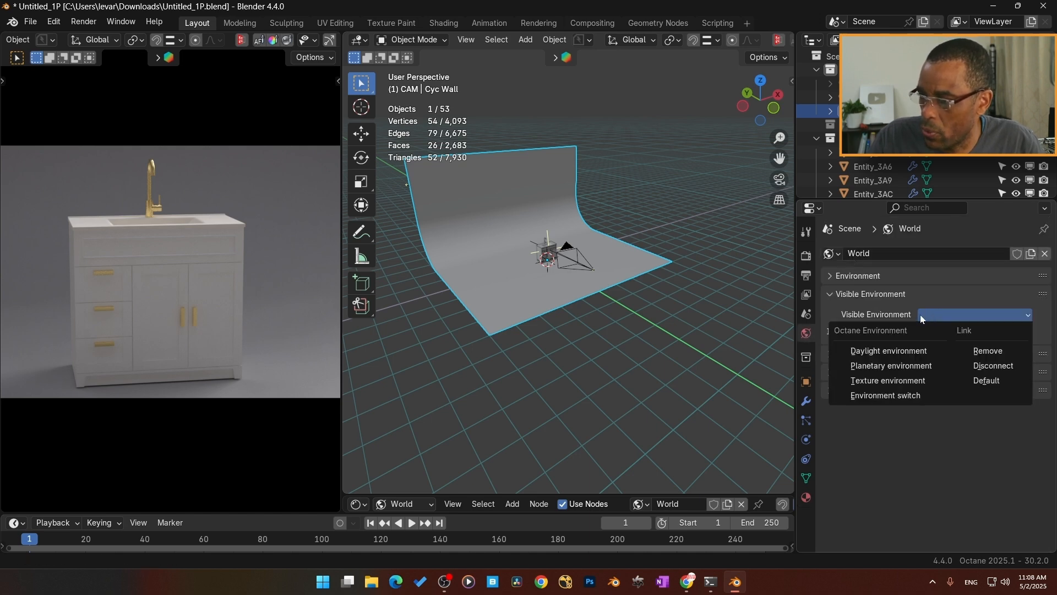
pyautogui.click(891, 308)
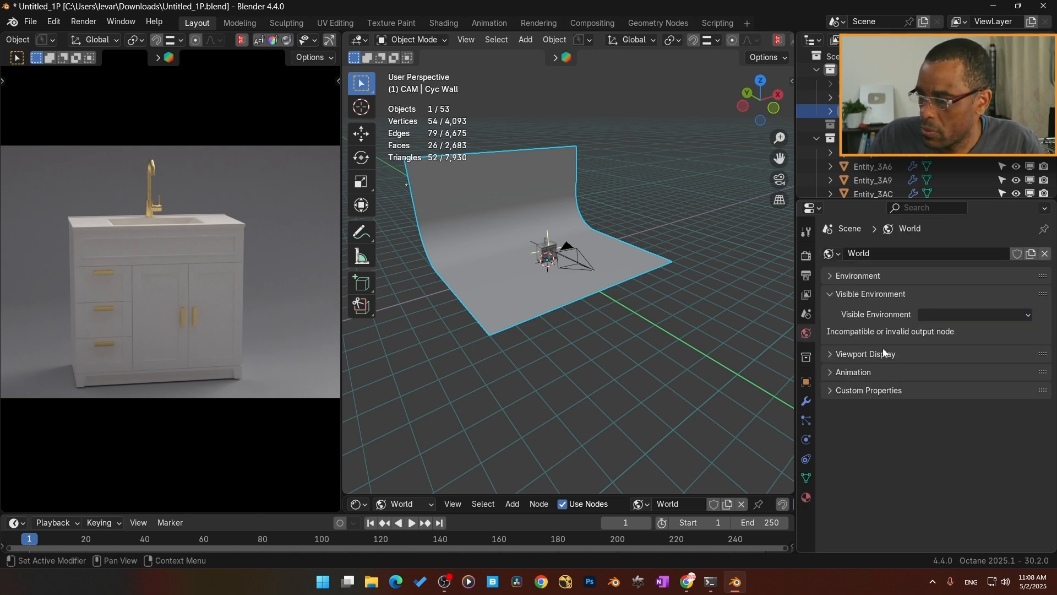
pyautogui.click(1000, 316)
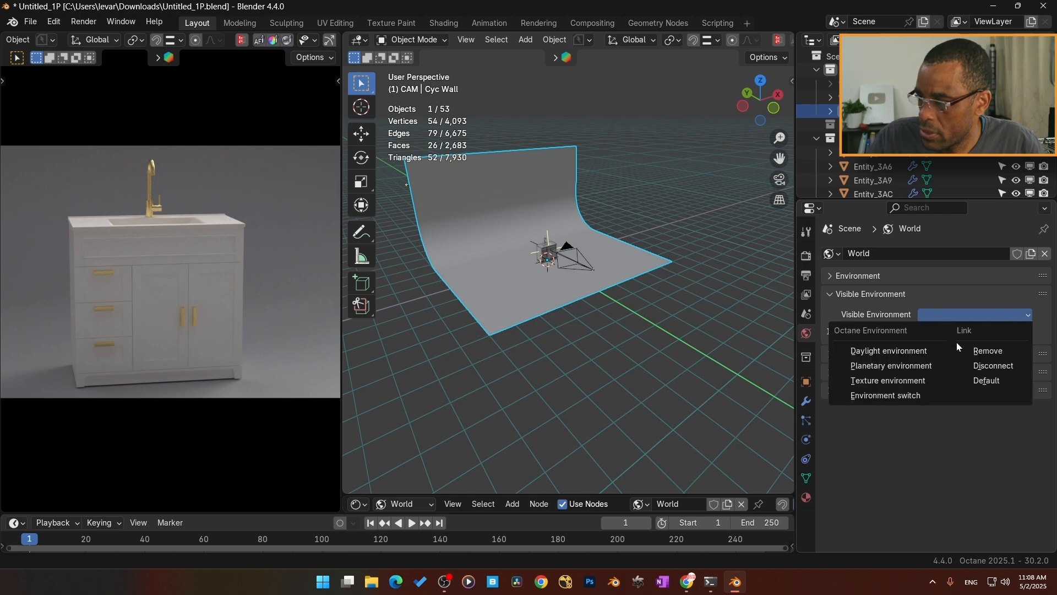
pyautogui.click(923, 380)
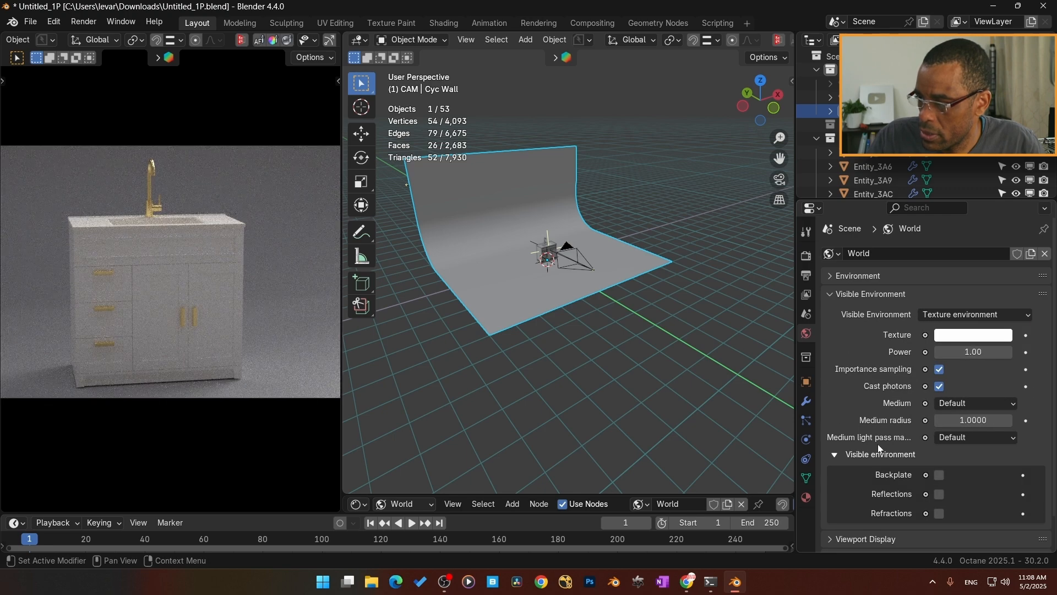
pyautogui.scroll(-2, 878, 447)
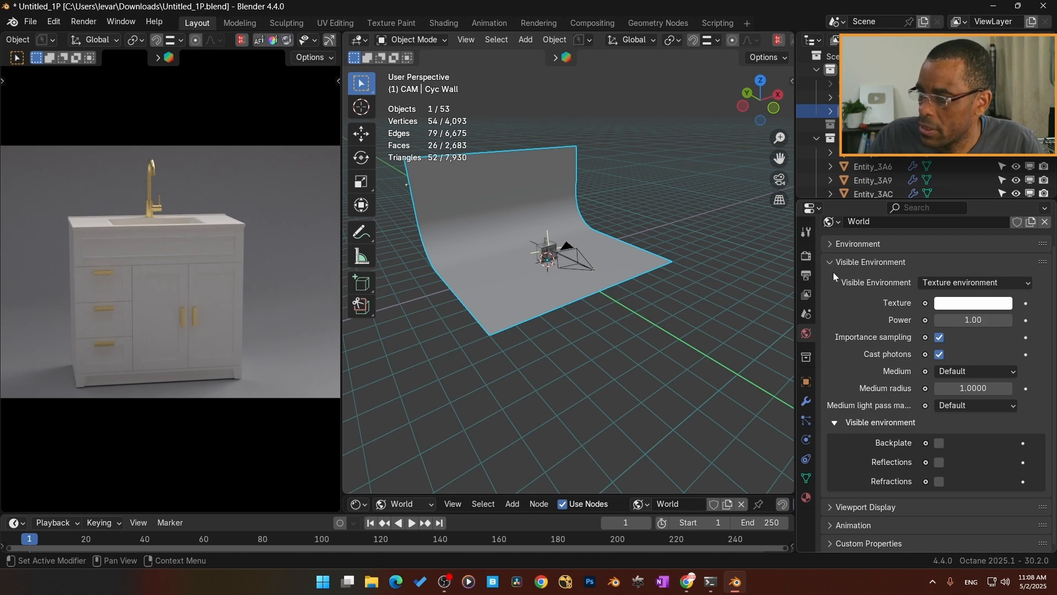
pyautogui.press('Return')
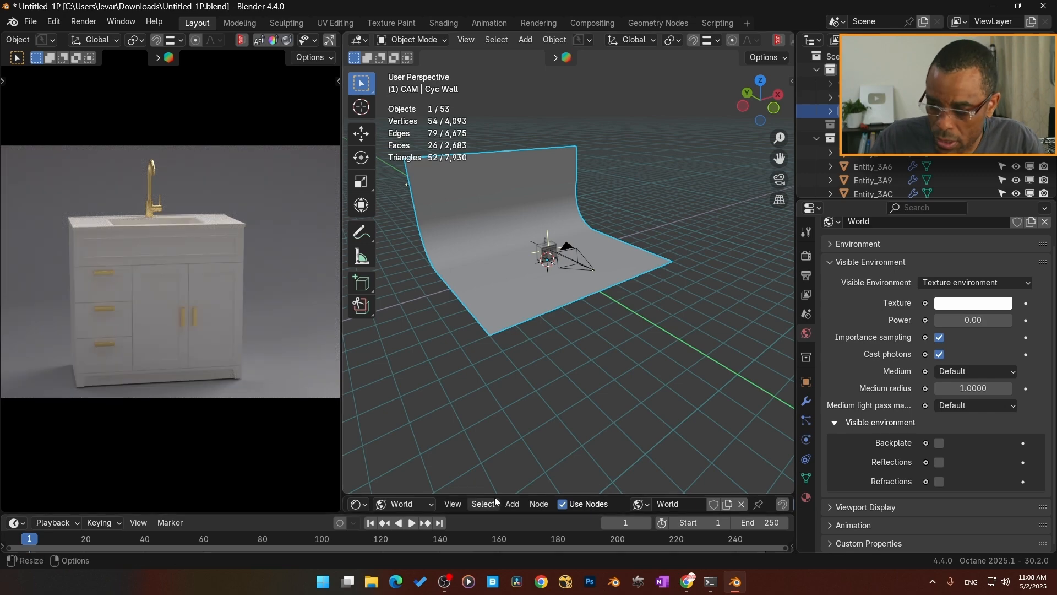
# Step: Enlarge the world node editor and check its nodes, the available worlds and the visible environment types
pyautogui.moveTo(495, 495); pyautogui.dragTo(400, 292)
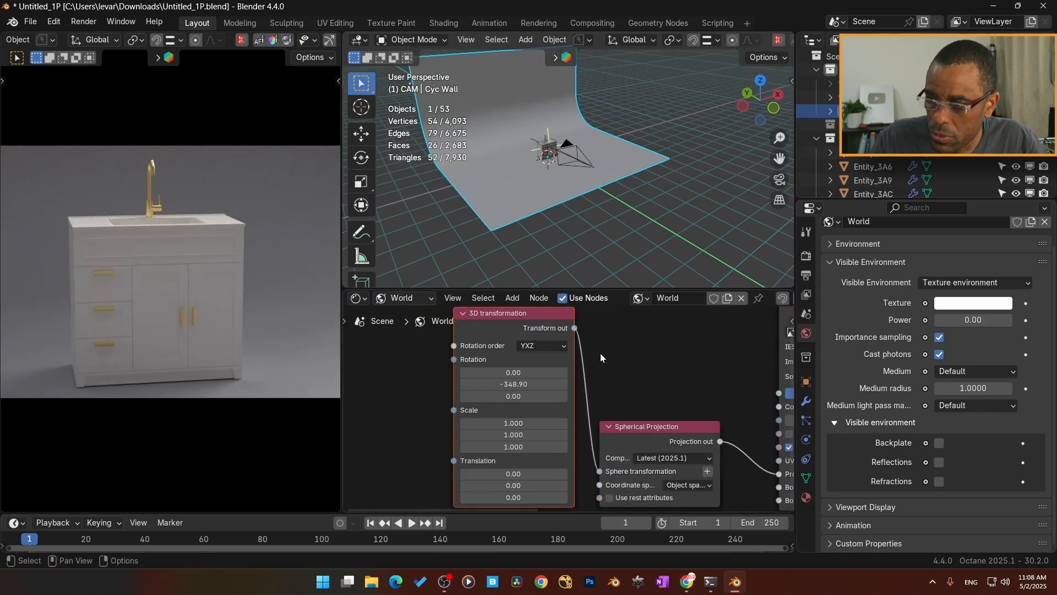
pyautogui.scroll(-2, 600, 358)
pyautogui.moveTo(600, 358); pyautogui.dragTo(563, 385, button='middle')
pyautogui.click(945, 284)
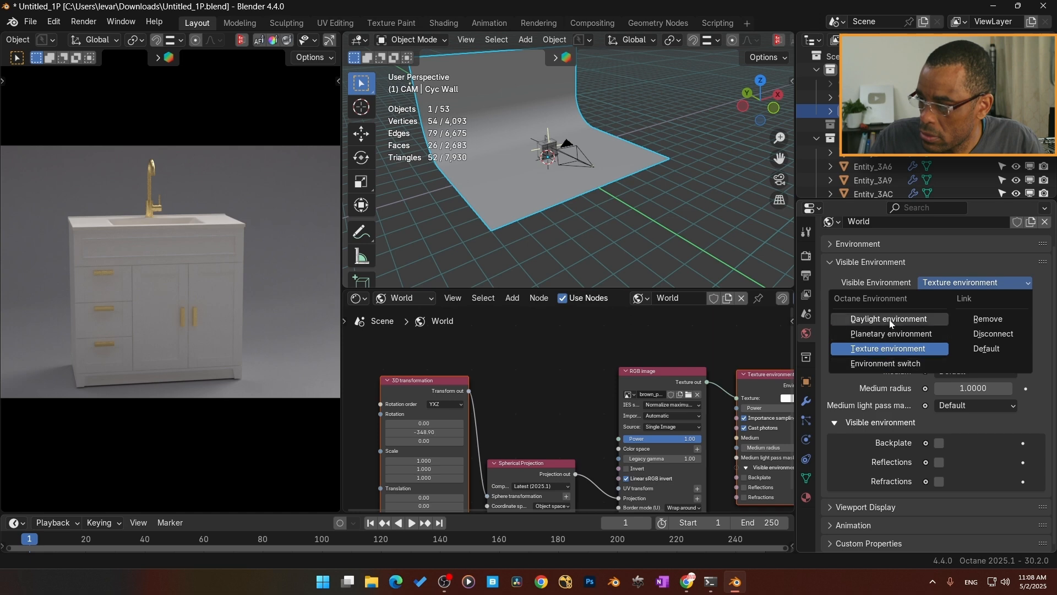
pyautogui.click(639, 298)
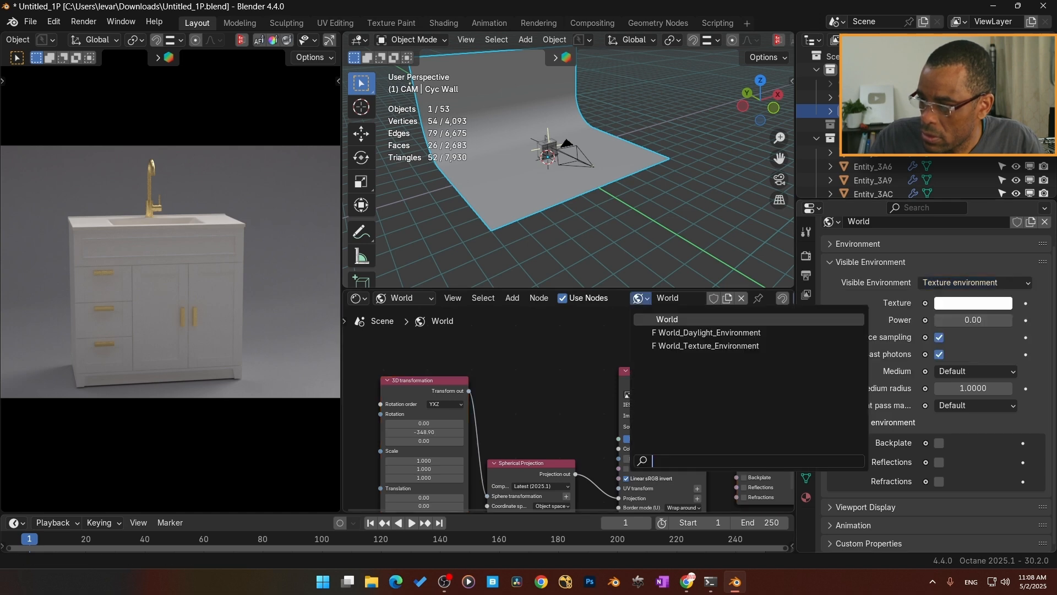
pyautogui.click(661, 320)
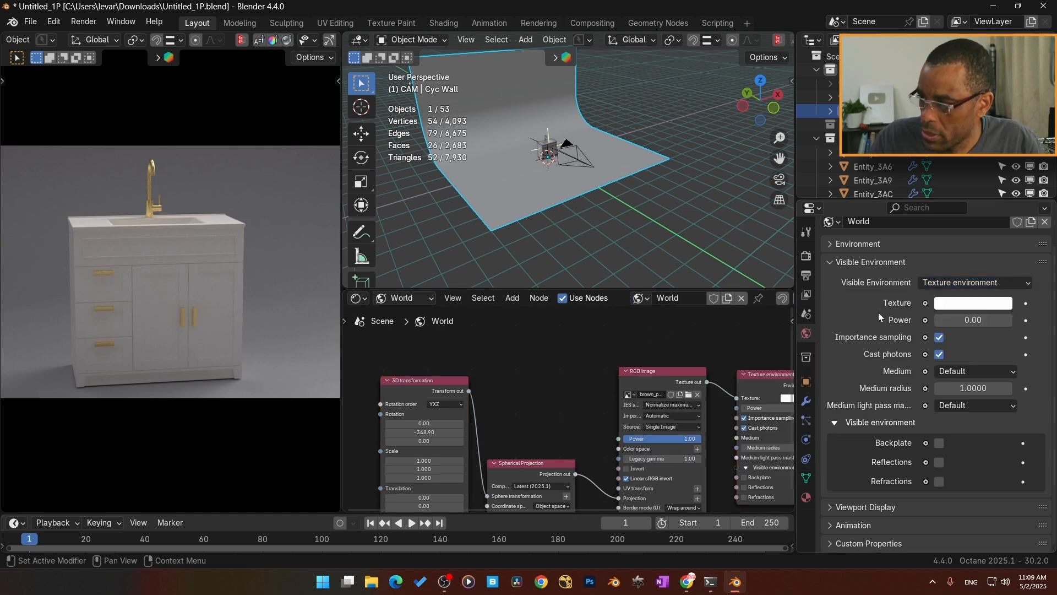
pyautogui.click(949, 286)
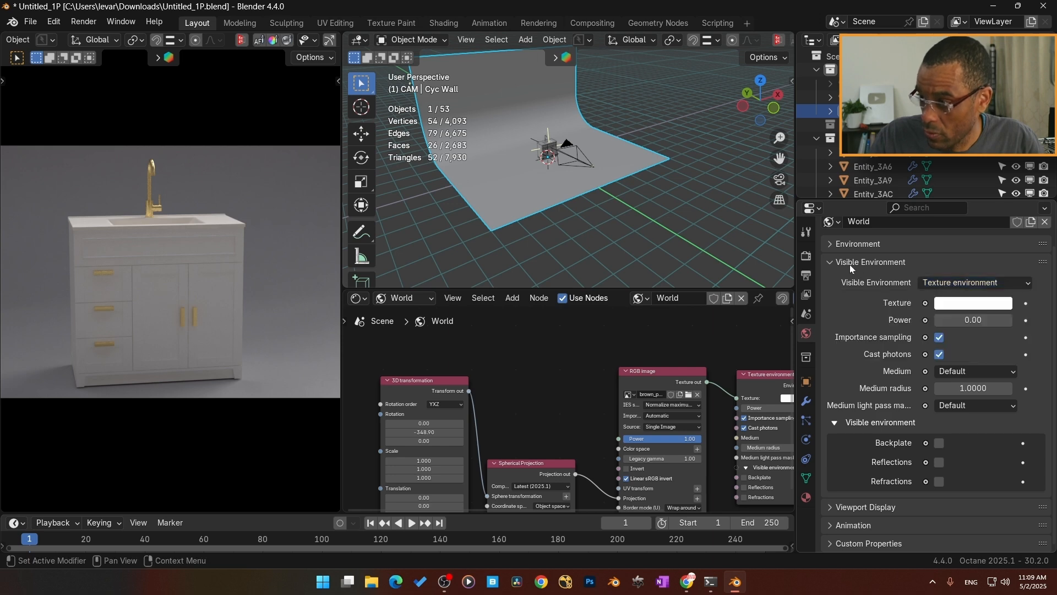
# Step: Try a power of 0 for the world's main texture environment and settle on 0.3
pyautogui.click(829, 265)
pyautogui.click(826, 275)
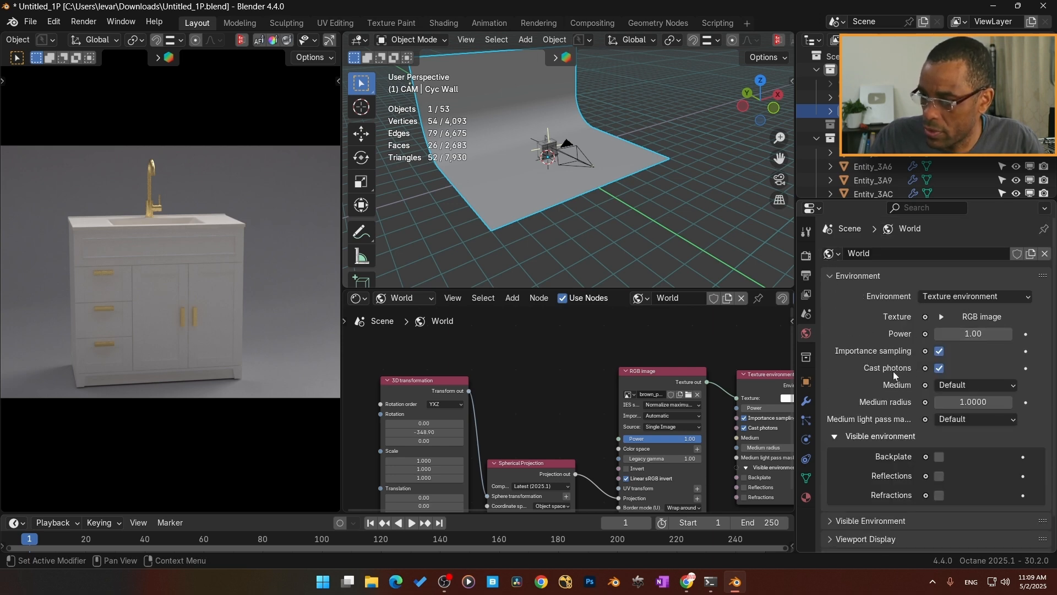
pyautogui.click(970, 336)
pyautogui.write('0')
pyautogui.press('Return')
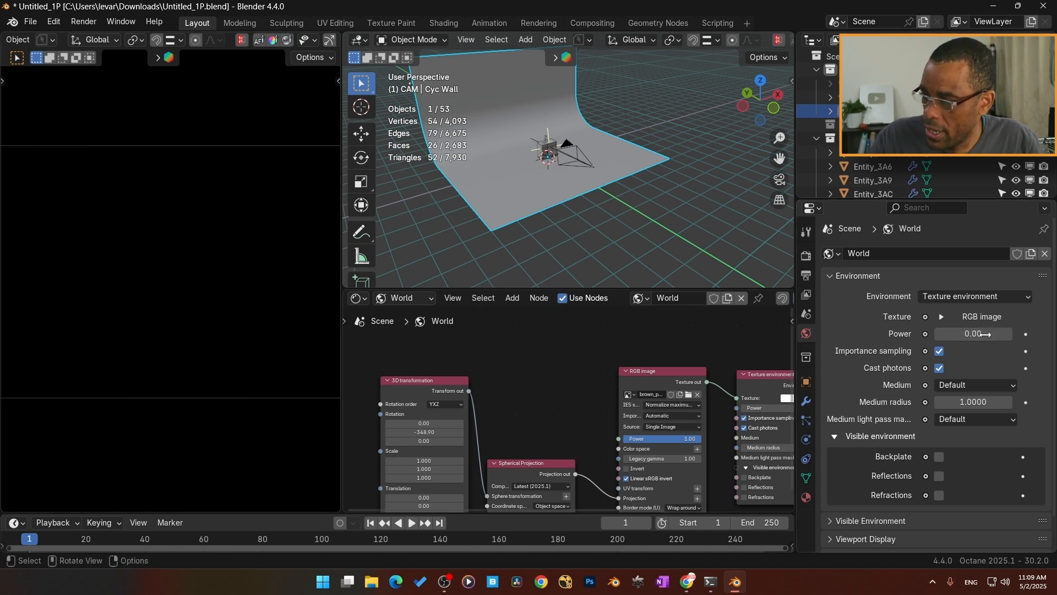
pyautogui.click(985, 334)
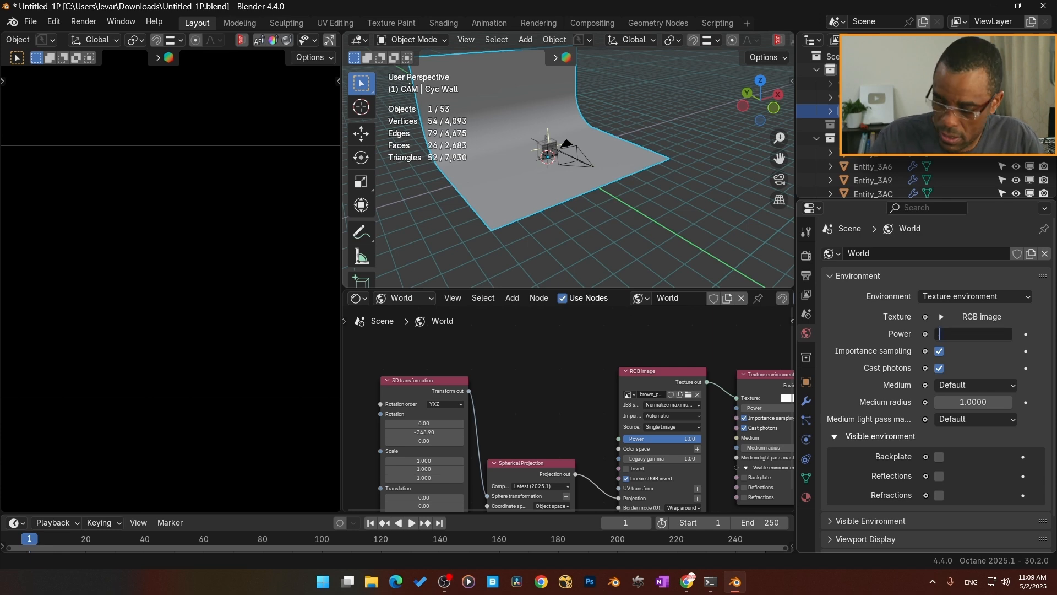
pyautogui.write('0.3')
pyautogui.press('Return')
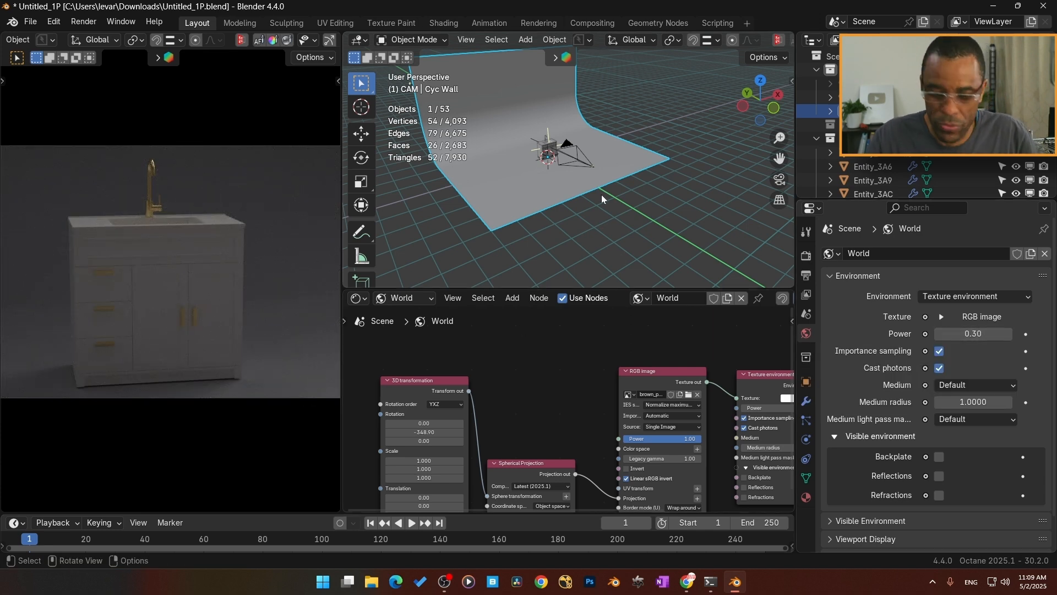
# Step: Enlarge the 3D viewport over the node editor and add an Octane Area Light to the vanity scene
pyautogui.moveTo(601, 194); pyautogui.dragTo(578, 250, button='middle')
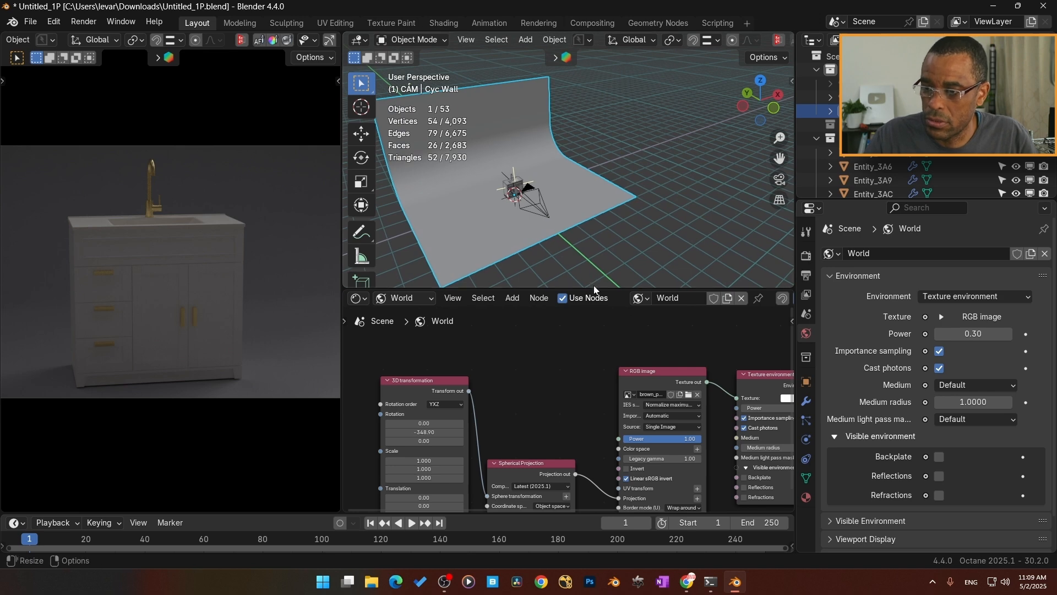
pyautogui.moveTo(594, 285); pyautogui.dragTo(590, 427)
pyautogui.moveTo(550, 310)
pyautogui.mouseDown(button='middle')
pyautogui.moveTo(616, 298)
pyautogui.moveTo(565, 319)
pyautogui.mouseUp(button='middle')
pyautogui.scroll(8, 572, 315)
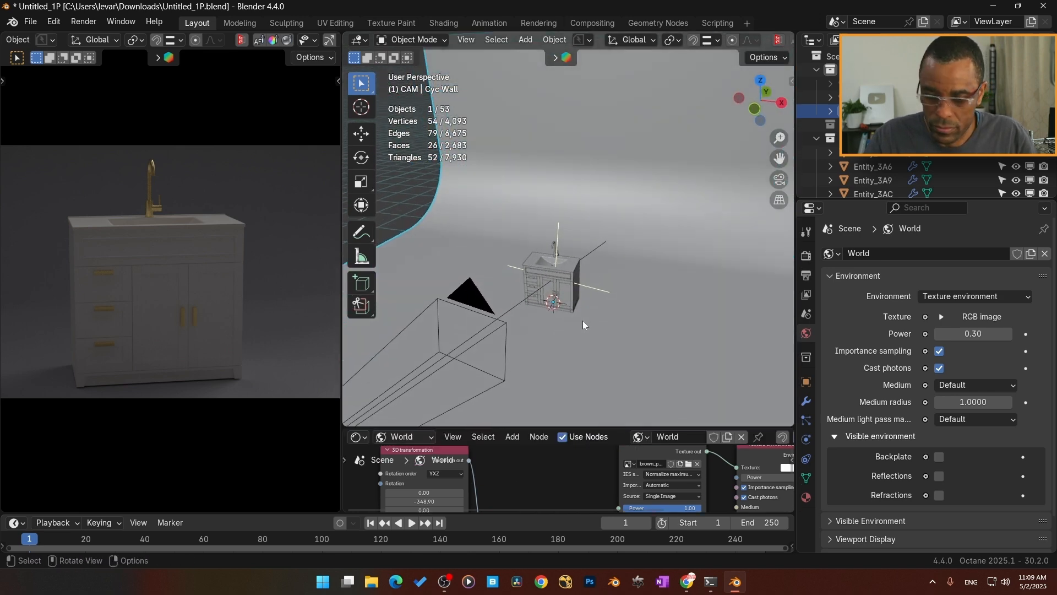
pyautogui.hotkey('shift', 'a')
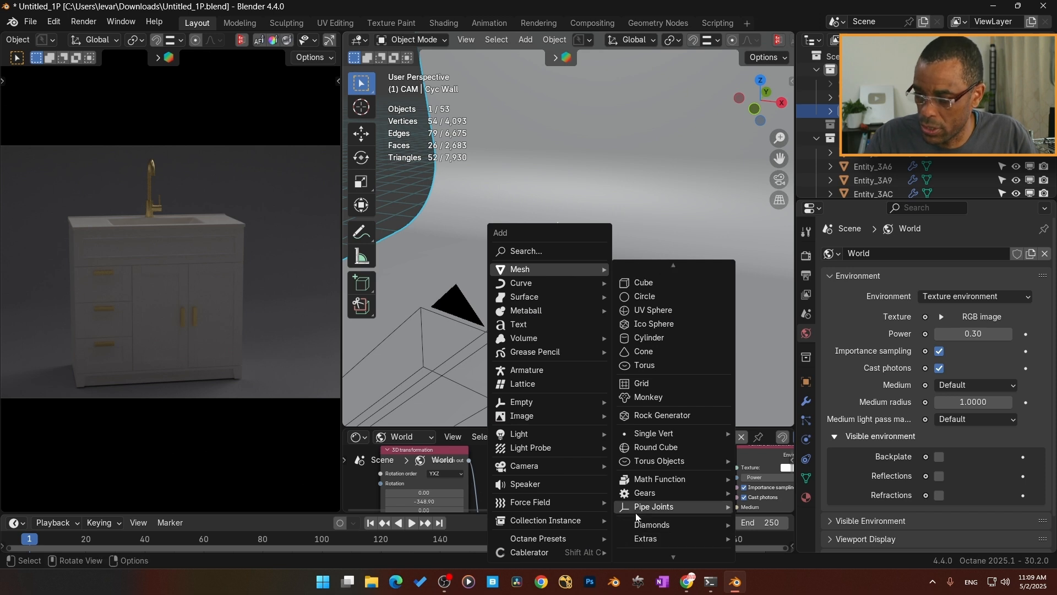
pyautogui.moveTo(574, 495)
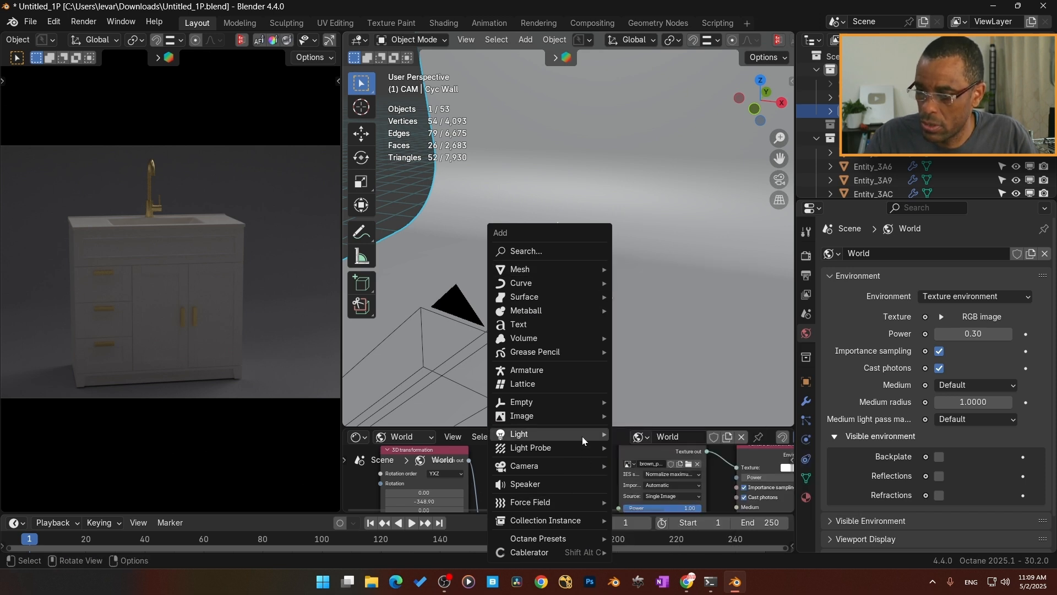
pyautogui.moveTo(583, 436)
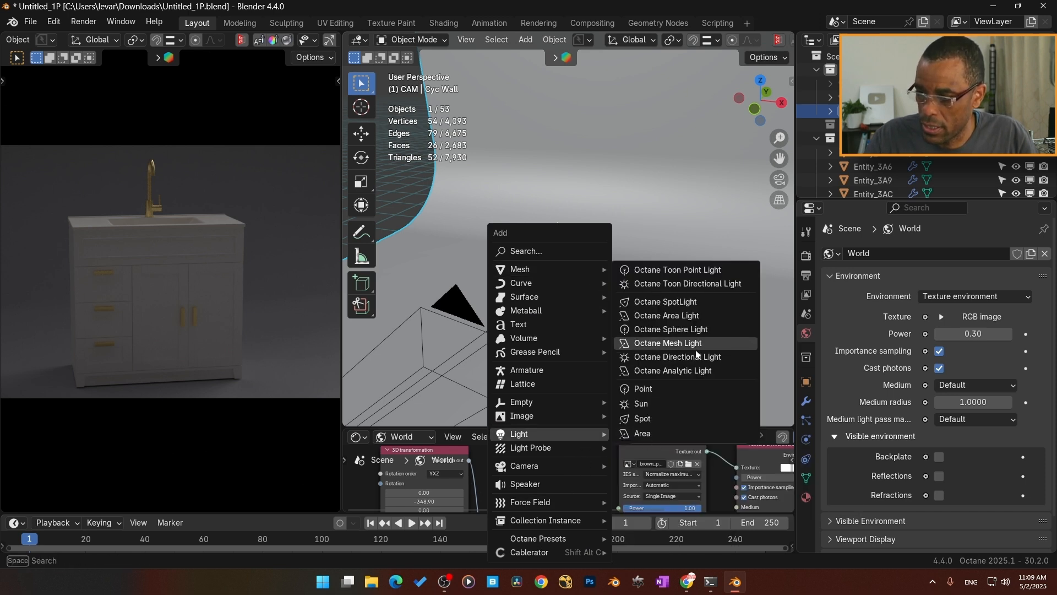
pyautogui.click(699, 315)
# Step: Raise the area light about 1.5 m along the global Z axis, above the vanity
pyautogui.scroll(3, 564, 326)
pyautogui.press('g')
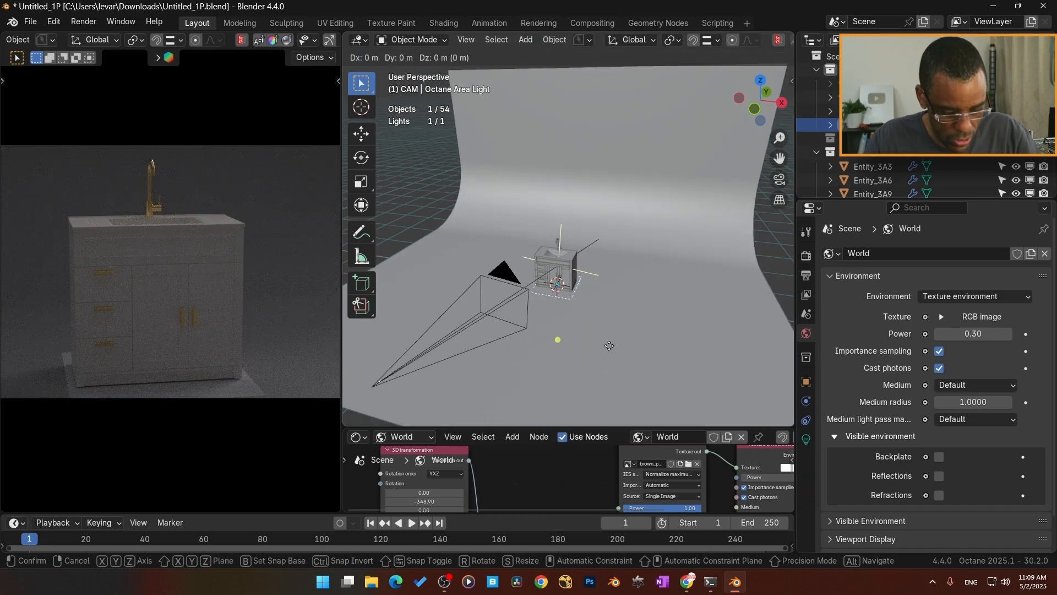
pyautogui.press('z')
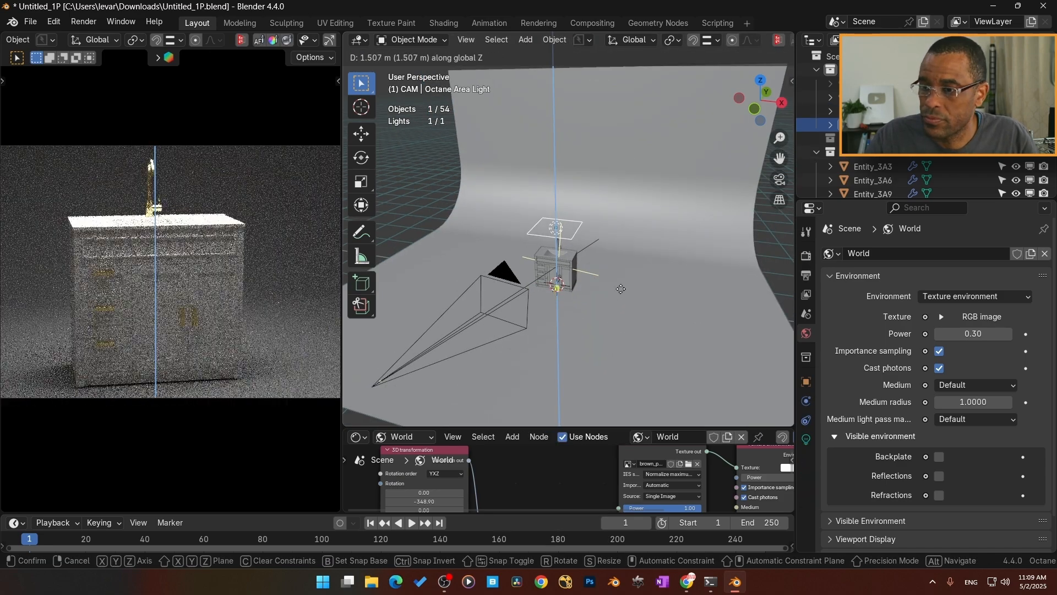
pyautogui.click(621, 289)
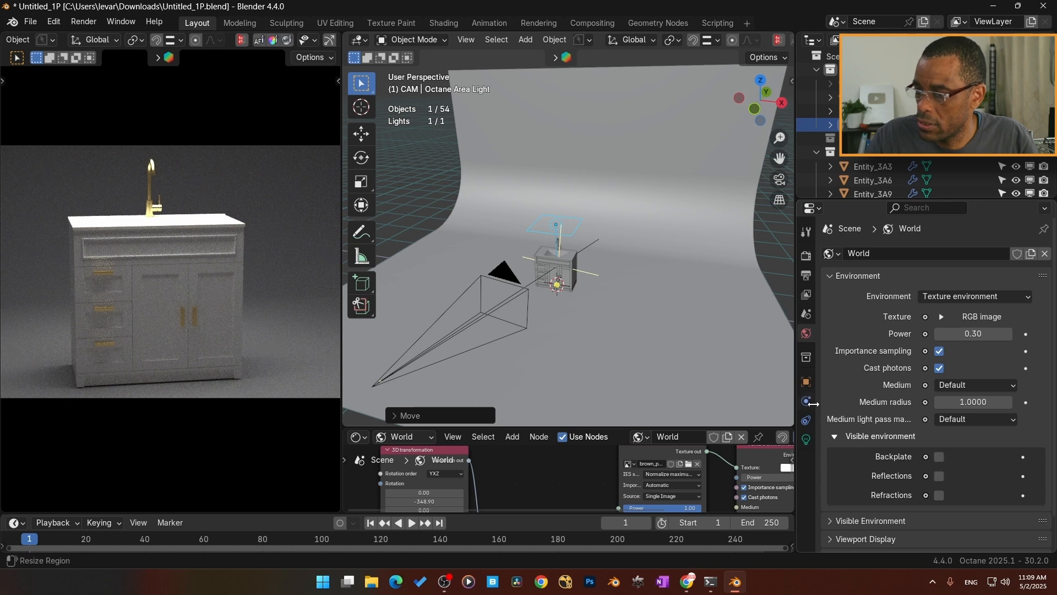
# Step: Add a Track To constraint to the area light and target the vanity object Entity_4B4
pyautogui.click(806, 421)
pyautogui.click(932, 254)
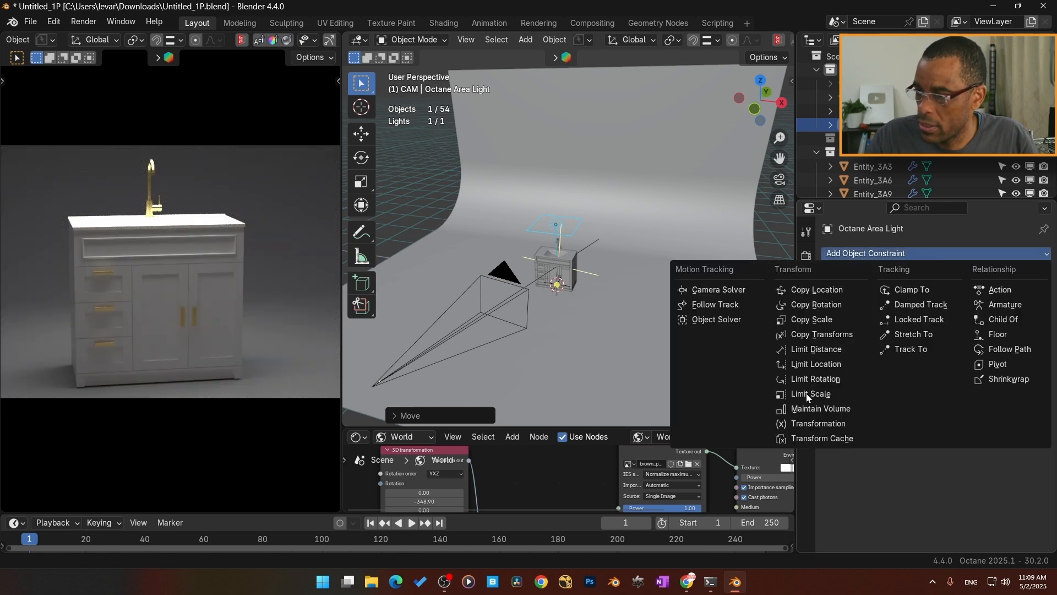
pyautogui.click(909, 349)
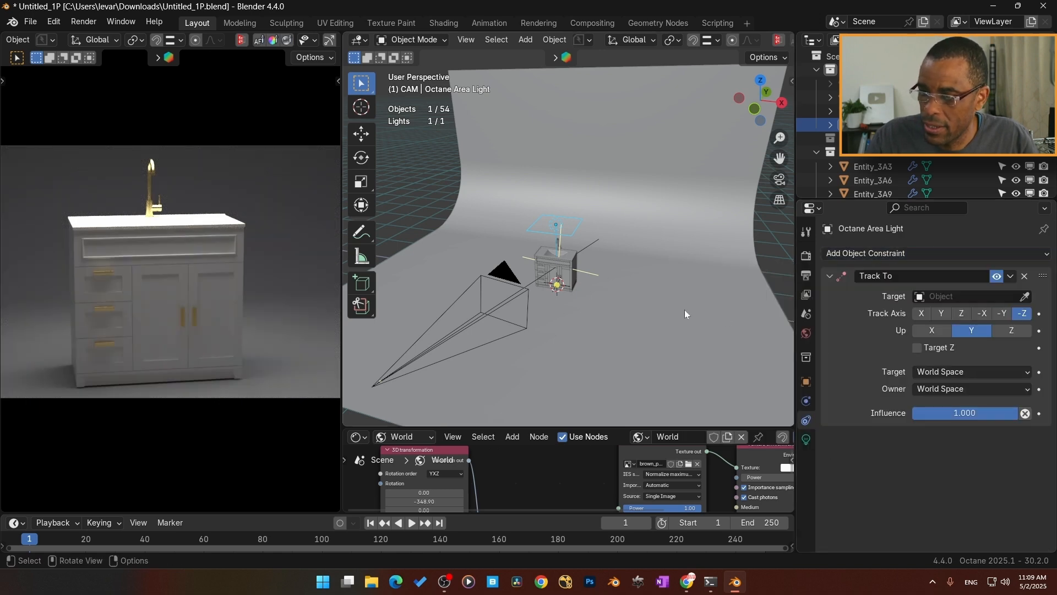
pyautogui.click(1026, 297)
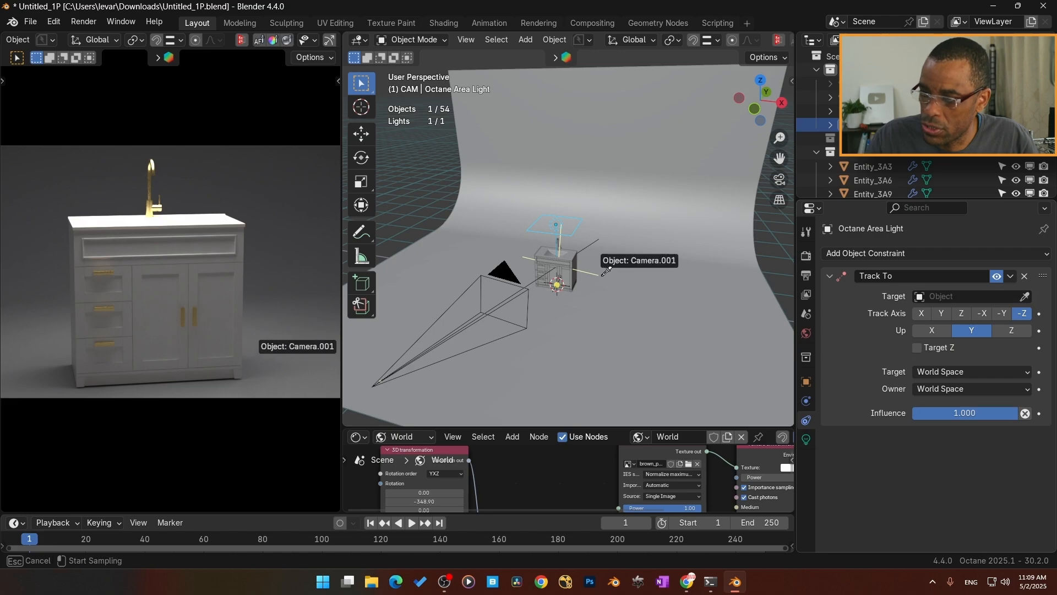
pyautogui.click(570, 264)
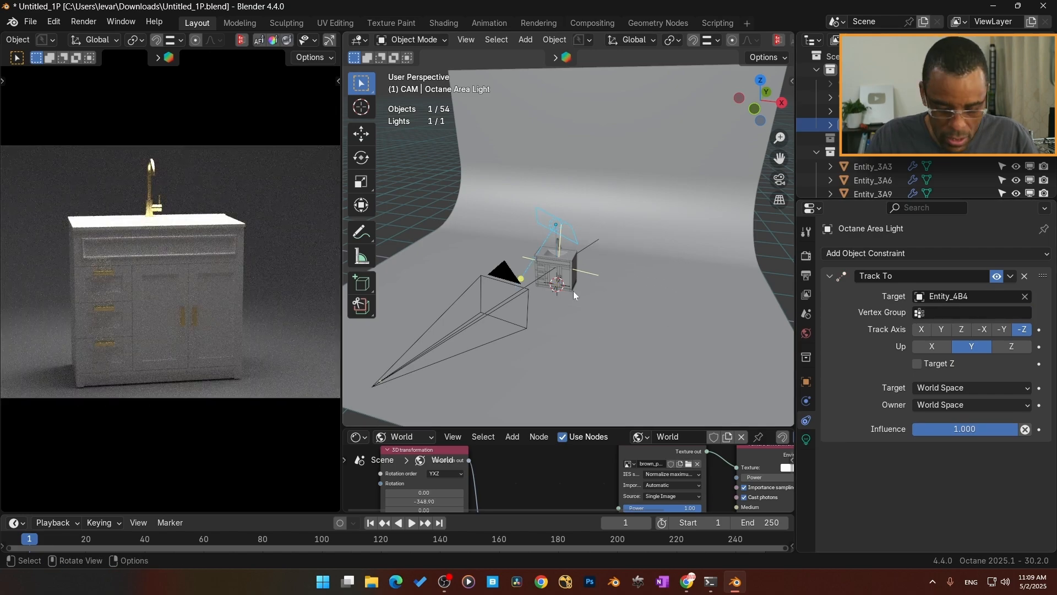
# Step: Move the area light freehand from above the vanity to its positive X side, keeping it raised above the floor
pyautogui.scroll(-2, 573, 291)
pyautogui.press('g')
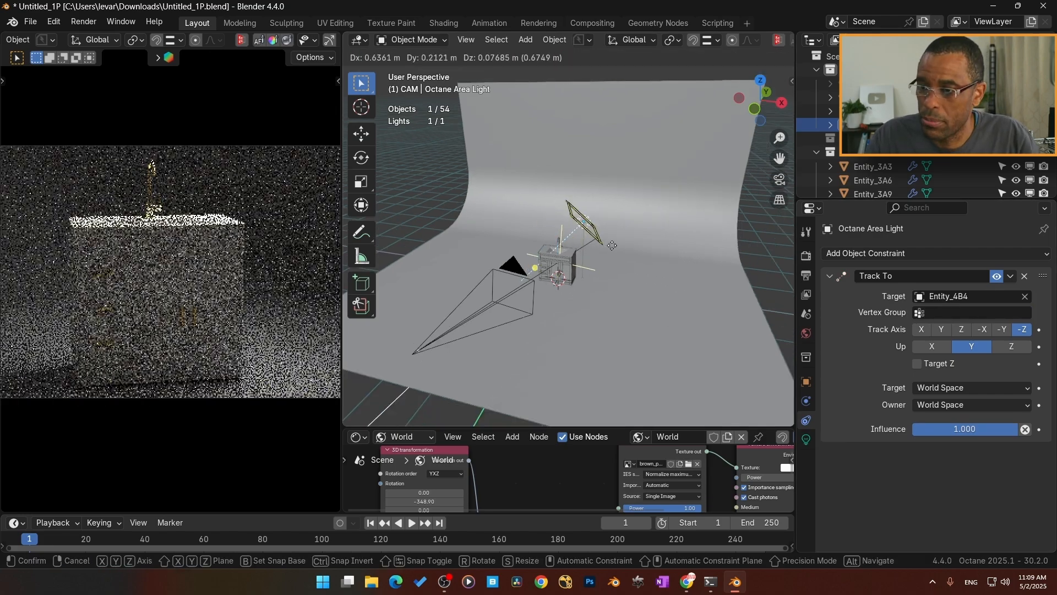
pyautogui.click(675, 240)
pyautogui.moveTo(575, 266)
pyautogui.mouseDown(button='middle')
pyautogui.moveTo(610, 267)
pyautogui.moveTo(574, 277)
pyautogui.mouseUp(button='middle')
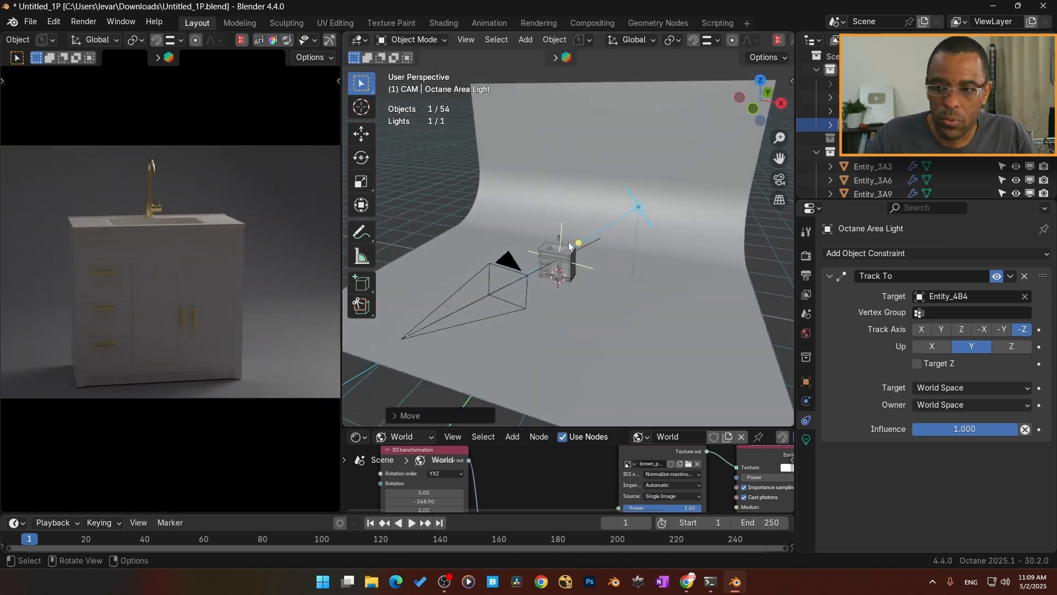
pyautogui.moveTo(550, 255); pyautogui.dragTo(573, 256, button='middle')
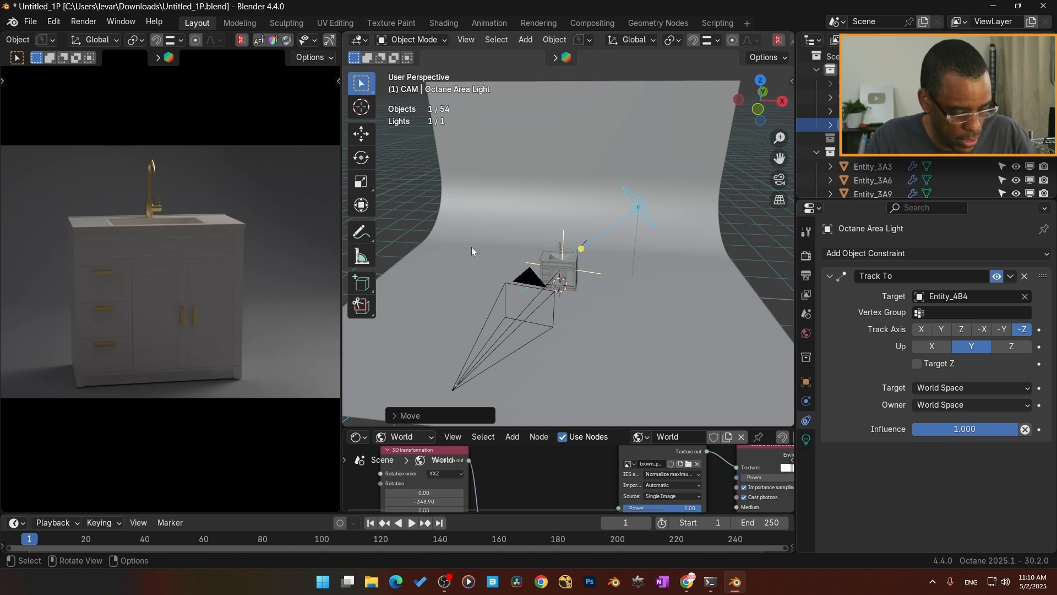
# Step: Bring a human scale figure into the scene, select it and frame it in the viewport
pyautogui.hotkey('ctrl', 's')
pyautogui.click(582, 102)
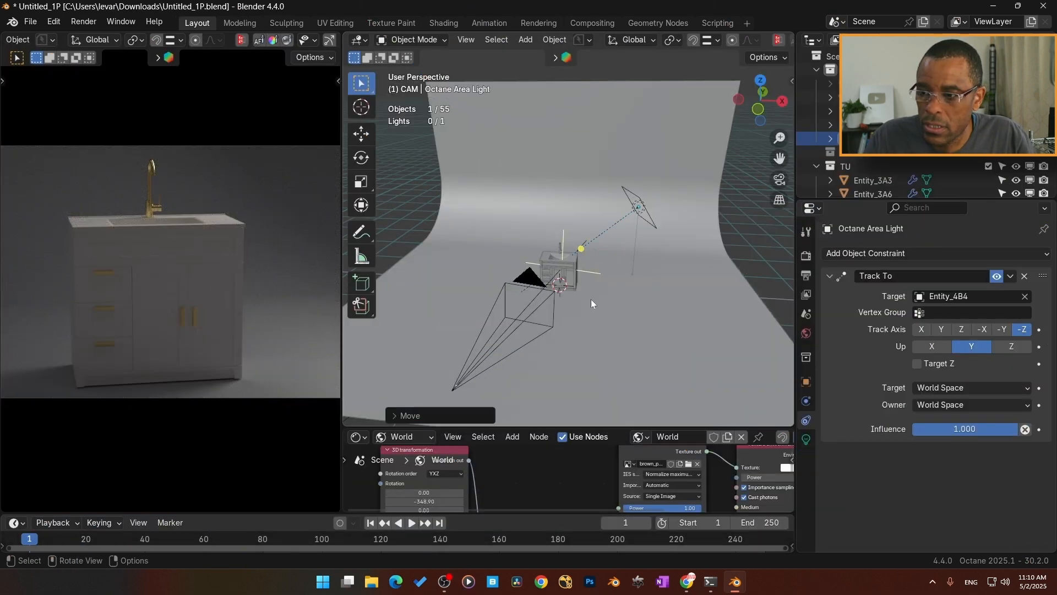
pyautogui.scroll(-6, 590, 299)
pyautogui.click(872, 125)
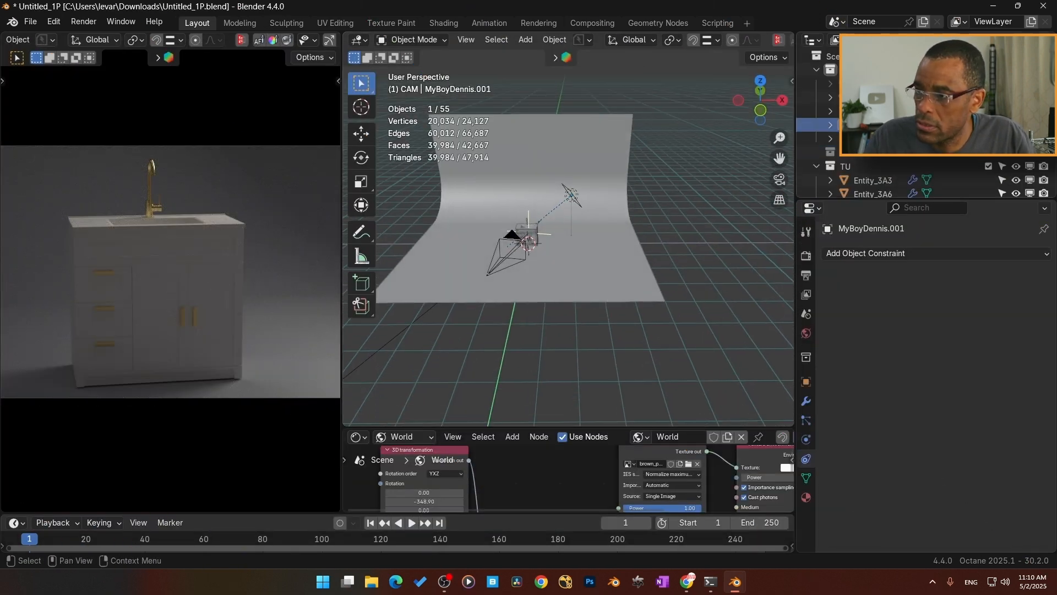
pyautogui.press('KP_Decimal')
pyautogui.scroll(-5, 596, 236)
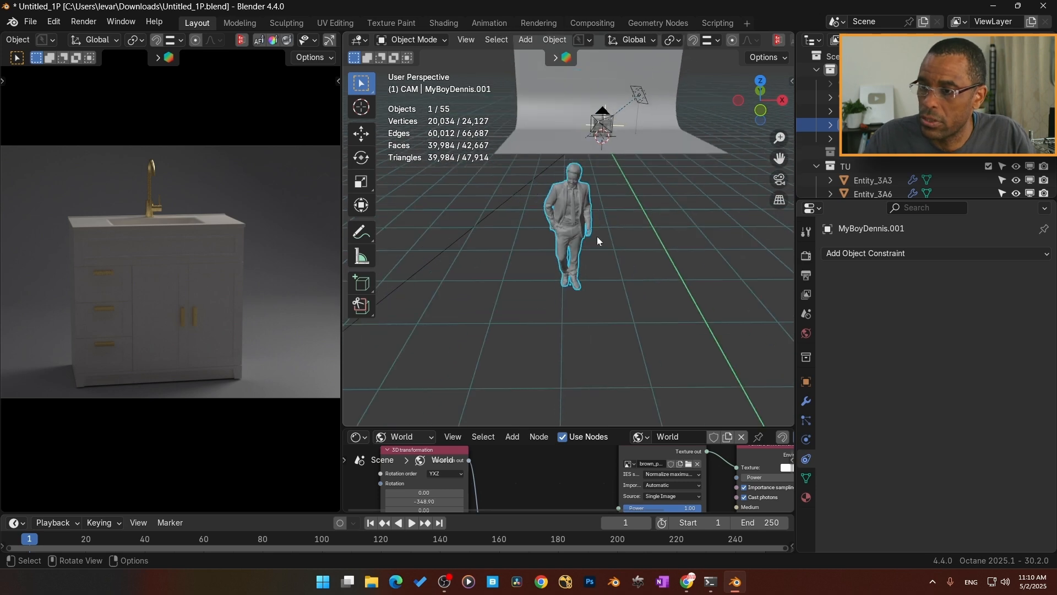
# Step: Reselect the human figure and snap it to the 3D cursor at the vanity's base
pyautogui.click(599, 137)
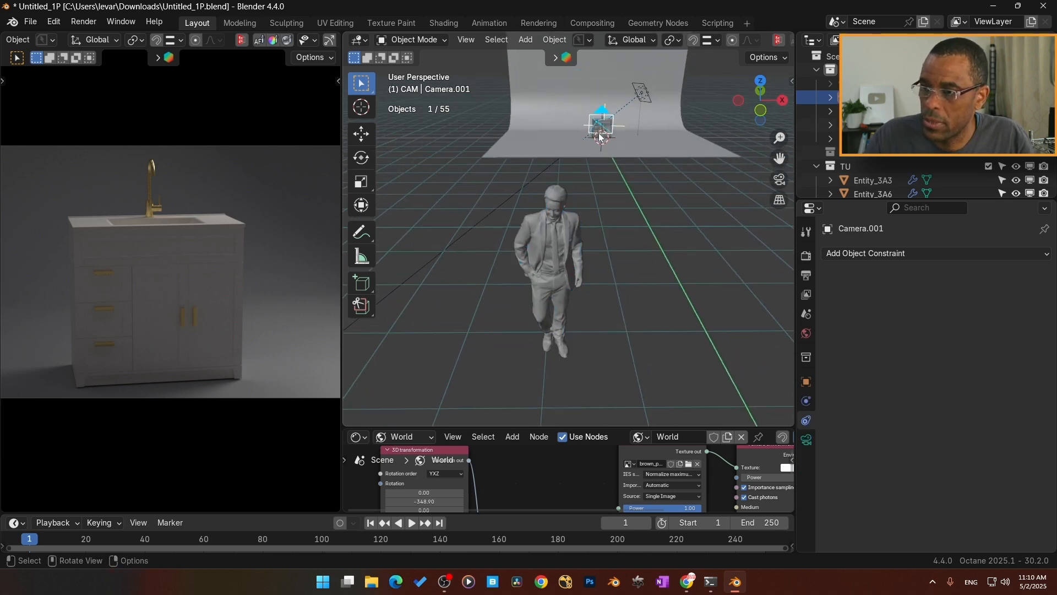
pyautogui.scroll(5, 600, 136)
pyautogui.click(626, 174)
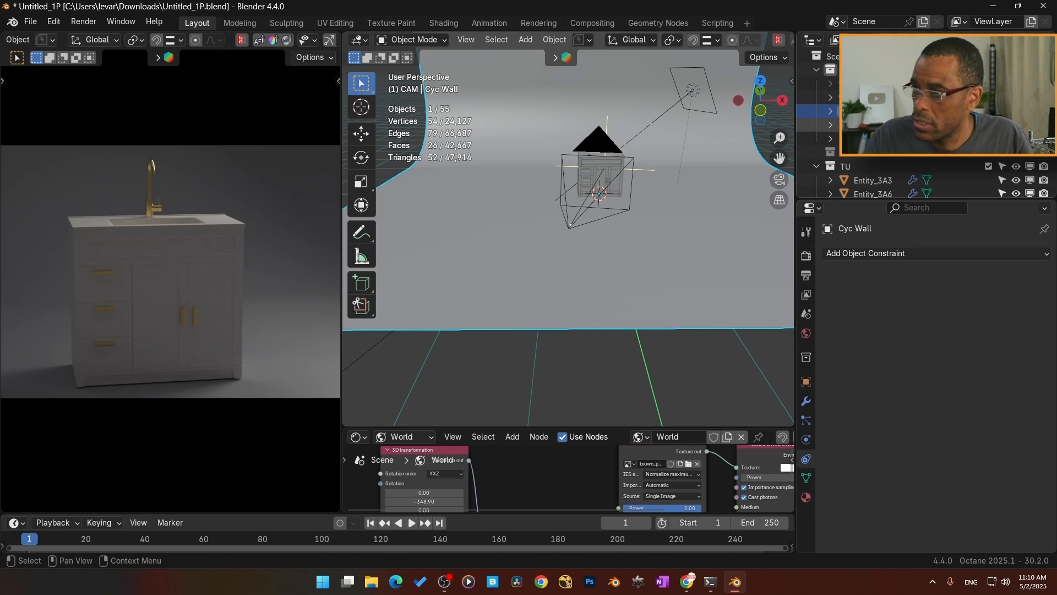
pyautogui.click(635, 176)
pyautogui.hotkey('shift', 's')
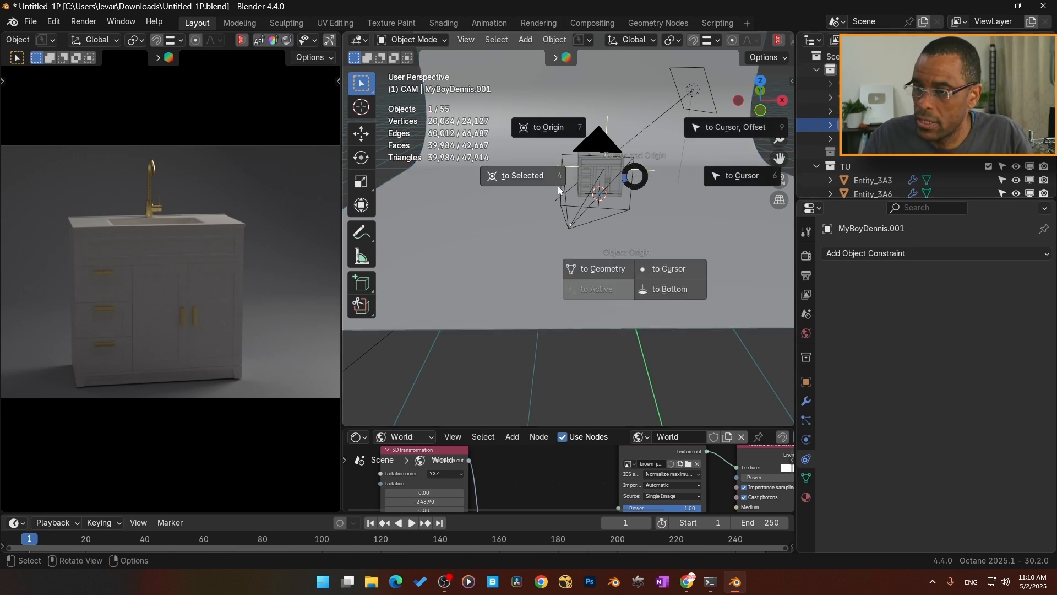
pyautogui.click(733, 177)
# Step: Move the human figure in the negative X direction so that it stands beside the vanity
pyautogui.moveTo(626, 207); pyautogui.dragTo(589, 210, button='middle')
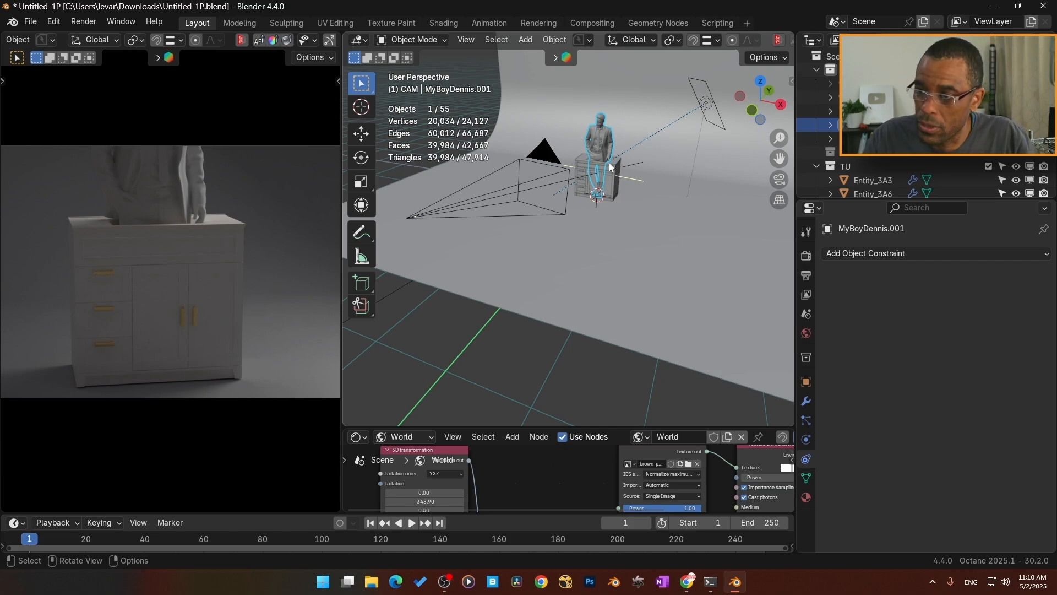
pyautogui.press('g')
pyautogui.press('x')
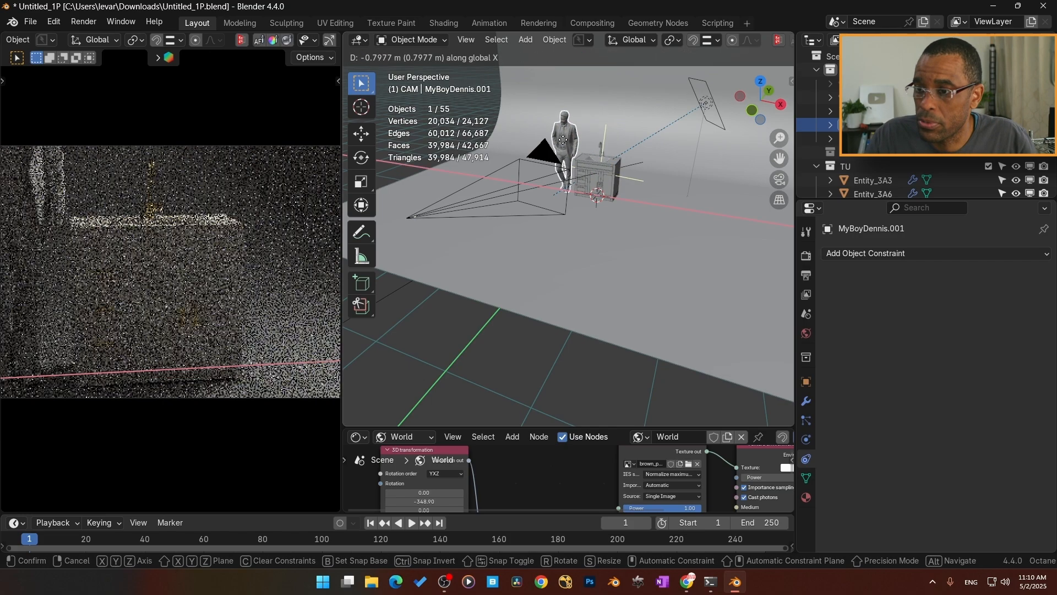
pyautogui.click(559, 140)
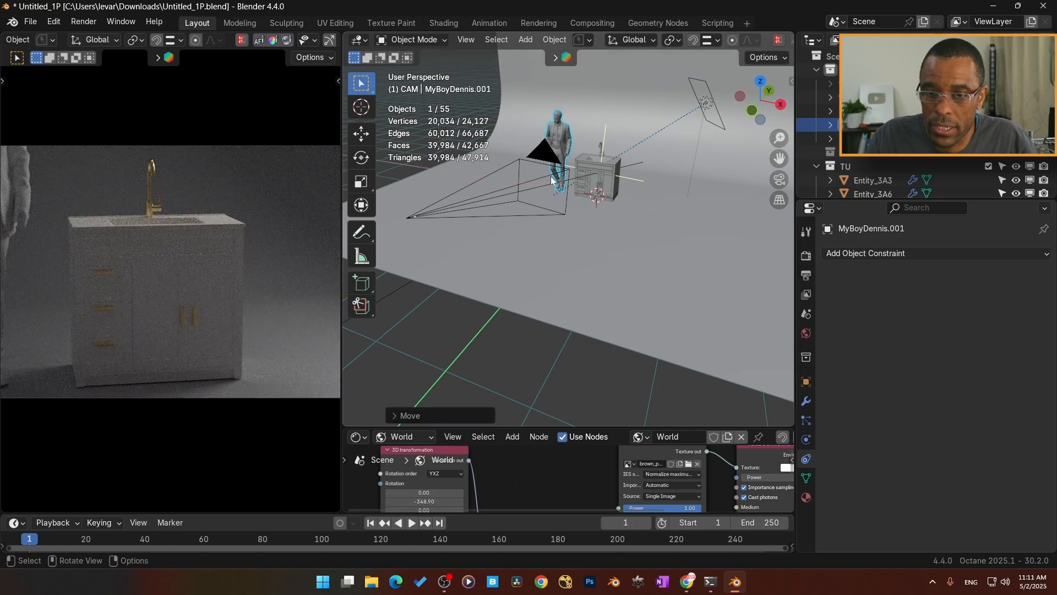
# Step: Scale the area light up to about 1.72 times its size, using the human figure as reference
pyautogui.moveTo(555, 176); pyautogui.dragTo(583, 207, button='middle')
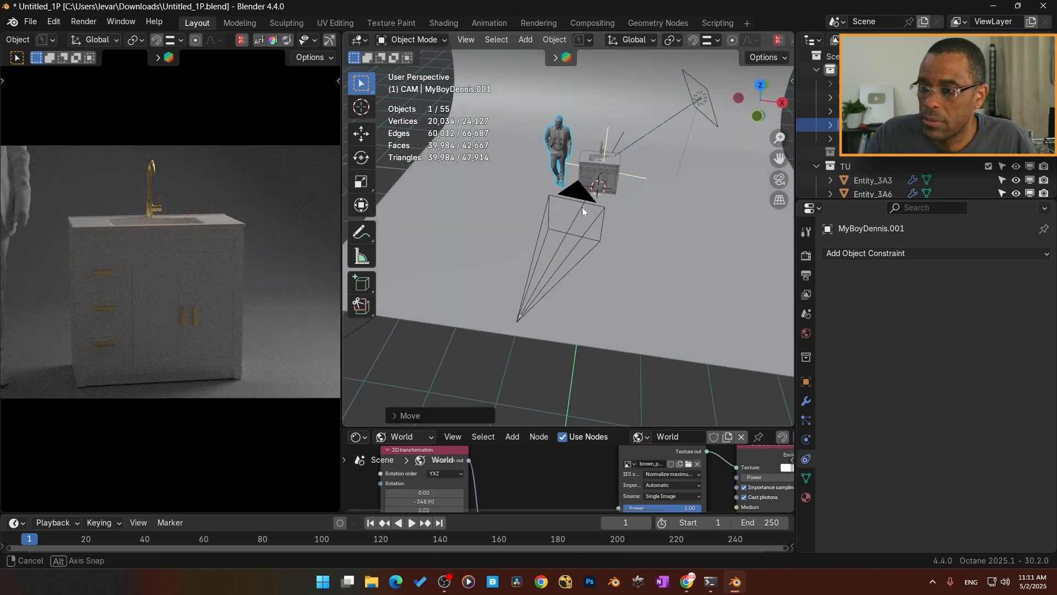
pyautogui.click(697, 102)
pyautogui.moveTo(697, 102); pyautogui.dragTo(715, 149, button='middle')
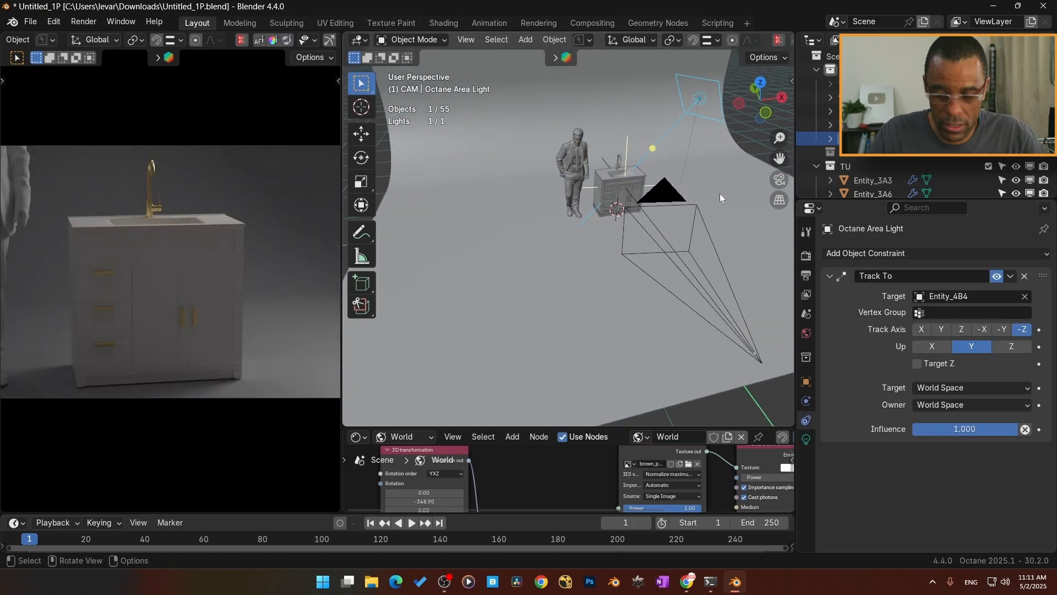
pyautogui.press('s')
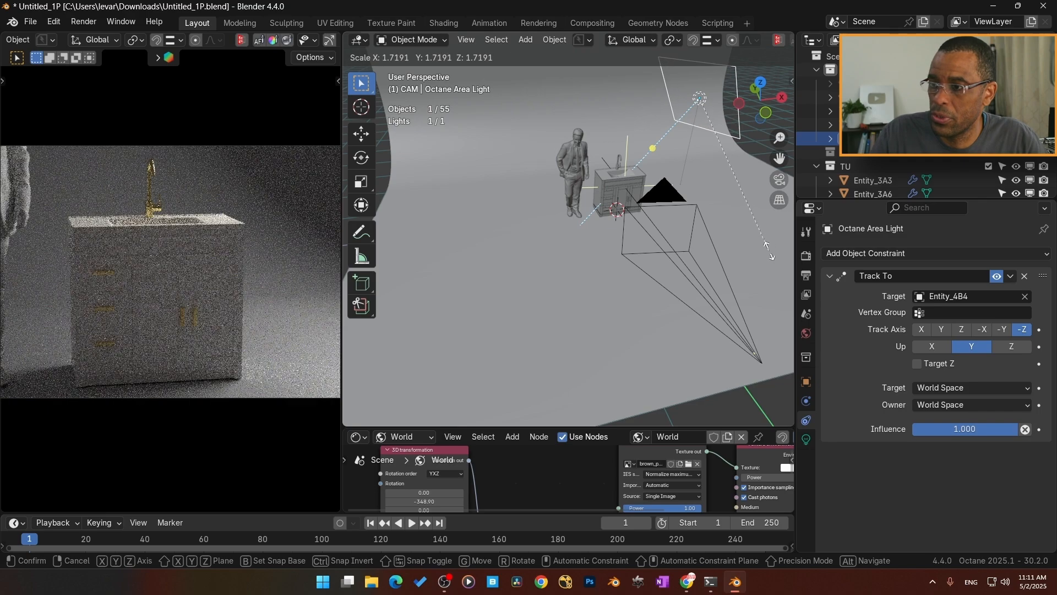
pyautogui.click(769, 252)
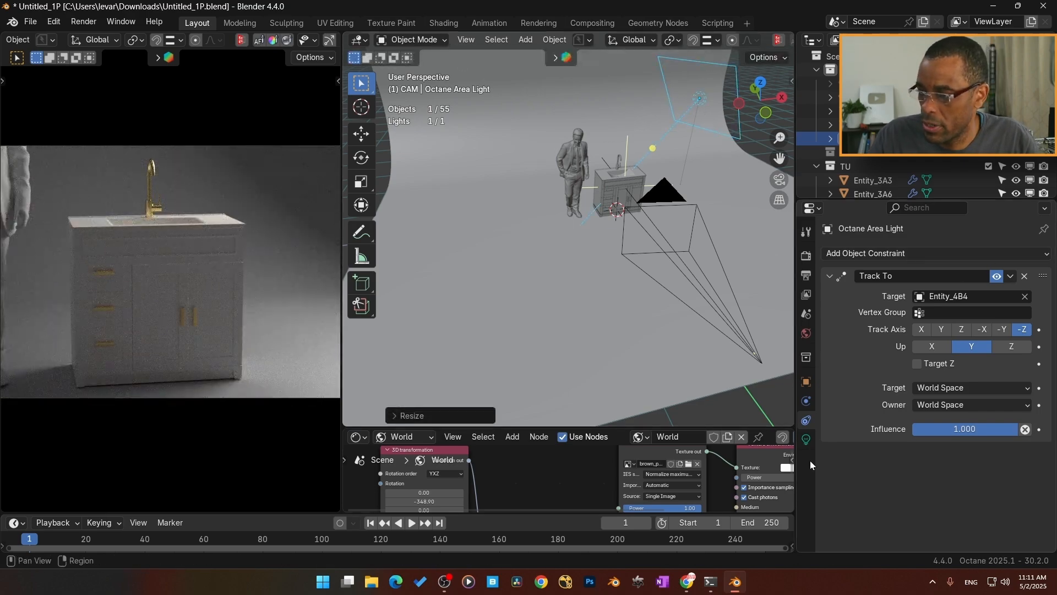
# Step: Try the Ellipse shape for the area light and settle on Disk
pyautogui.click(806, 439)
pyautogui.click(980, 372)
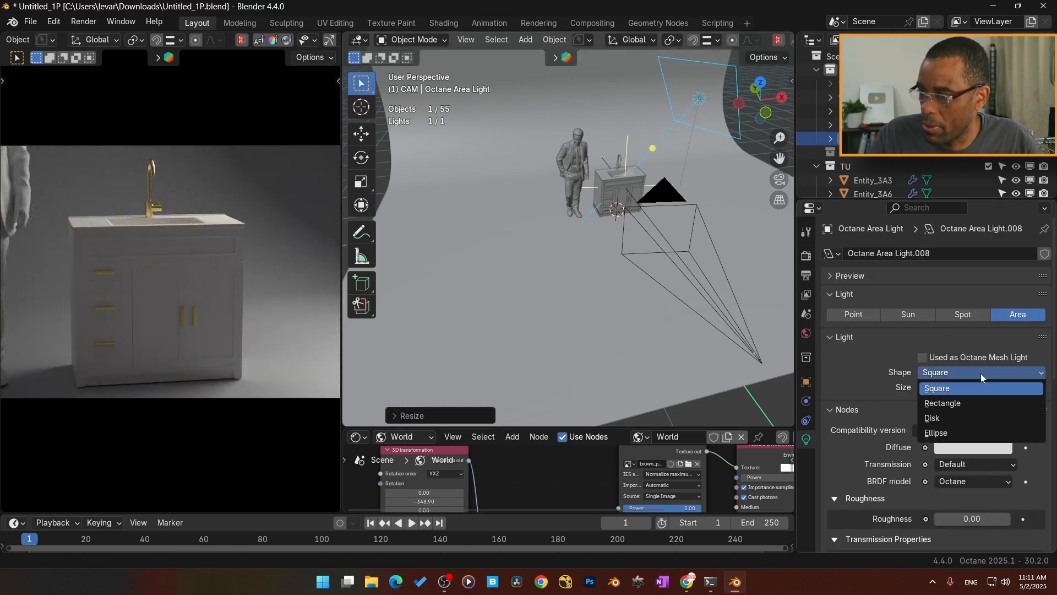
pyautogui.click(948, 436)
pyautogui.click(963, 376)
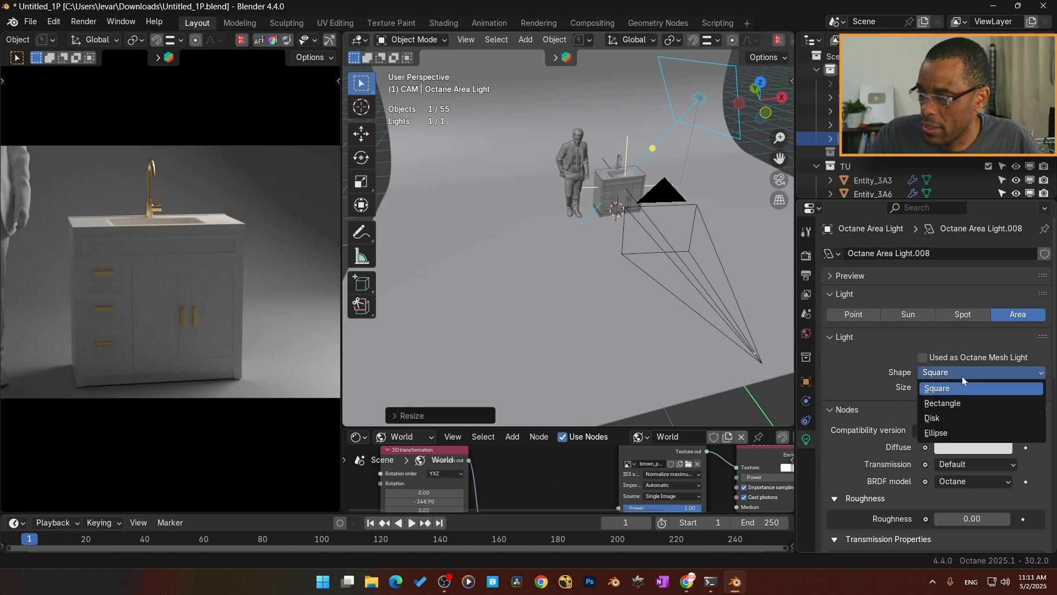
pyautogui.click(948, 433)
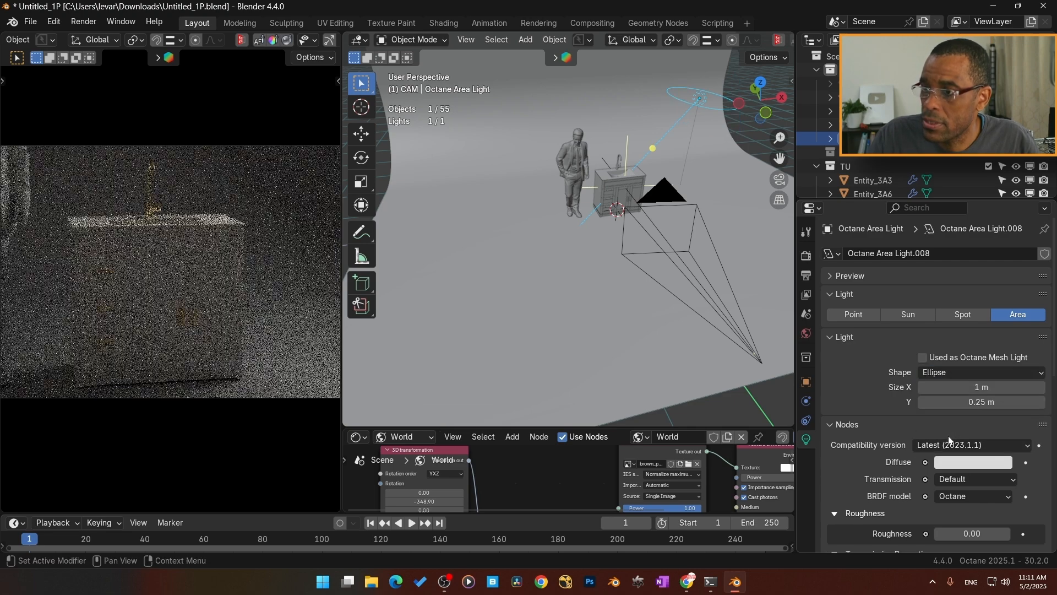
pyautogui.click(953, 372)
pyautogui.click(940, 418)
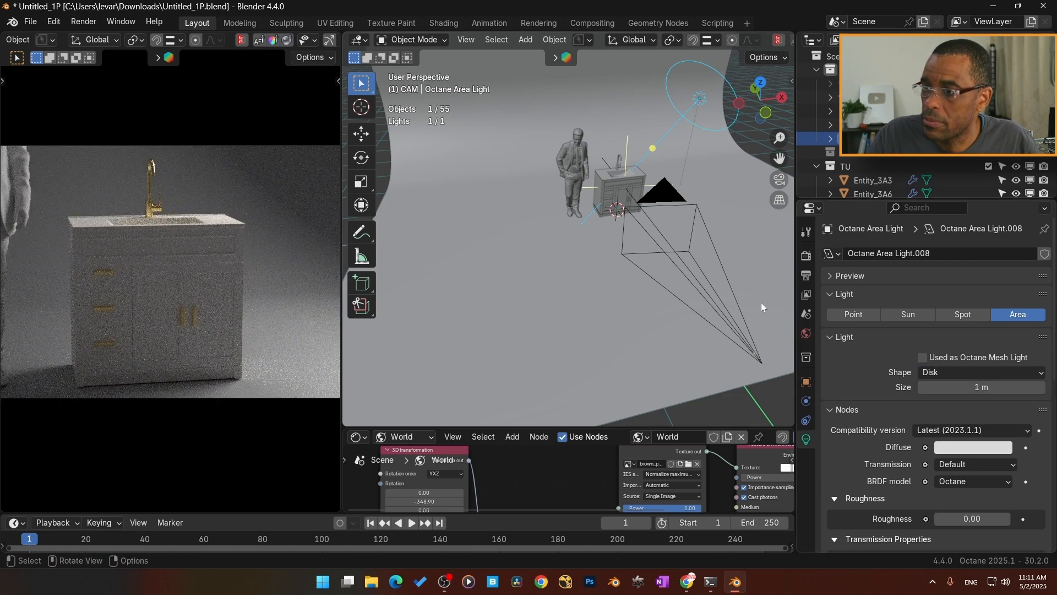
# Step: Enlarge the disk-shaped area light slightly
pyautogui.scroll(-3, 861, 405)
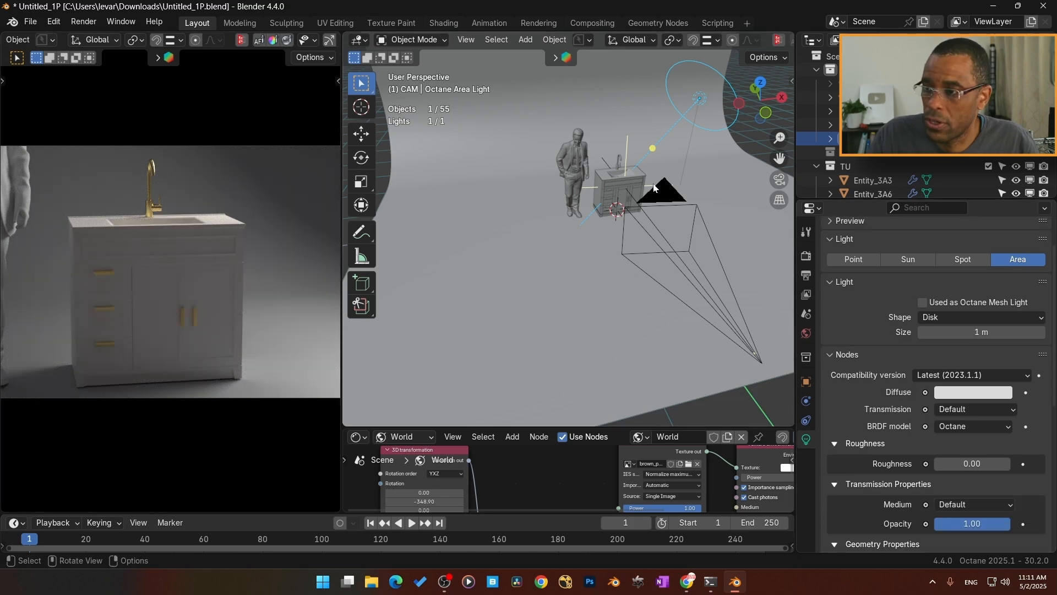
pyautogui.press('s')
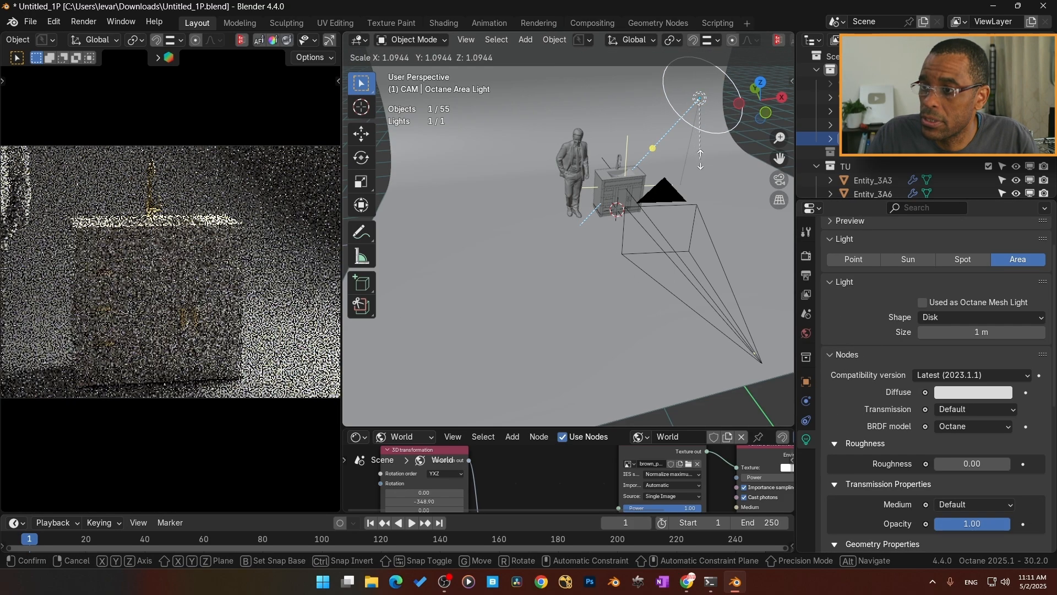
pyautogui.click(669, 213)
# Step: Move the human figure away from the vanity, past the edge of the cyc wall and out of the camera's view
pyautogui.moveTo(668, 213); pyautogui.dragTo(626, 277, button='middle')
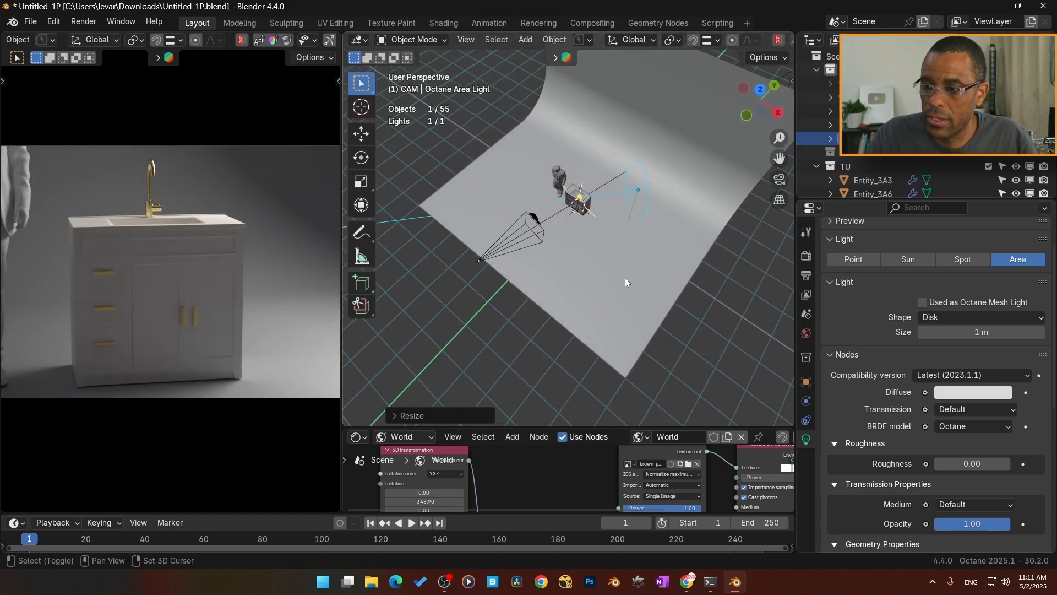
pyautogui.click(557, 179)
pyautogui.moveTo(557, 180); pyautogui.dragTo(482, 132)
# Step: Move the area light about 3.7 m to the vanity's negative X side, and reposition it lower and farther out by about 1.7 m
pyautogui.click(643, 211)
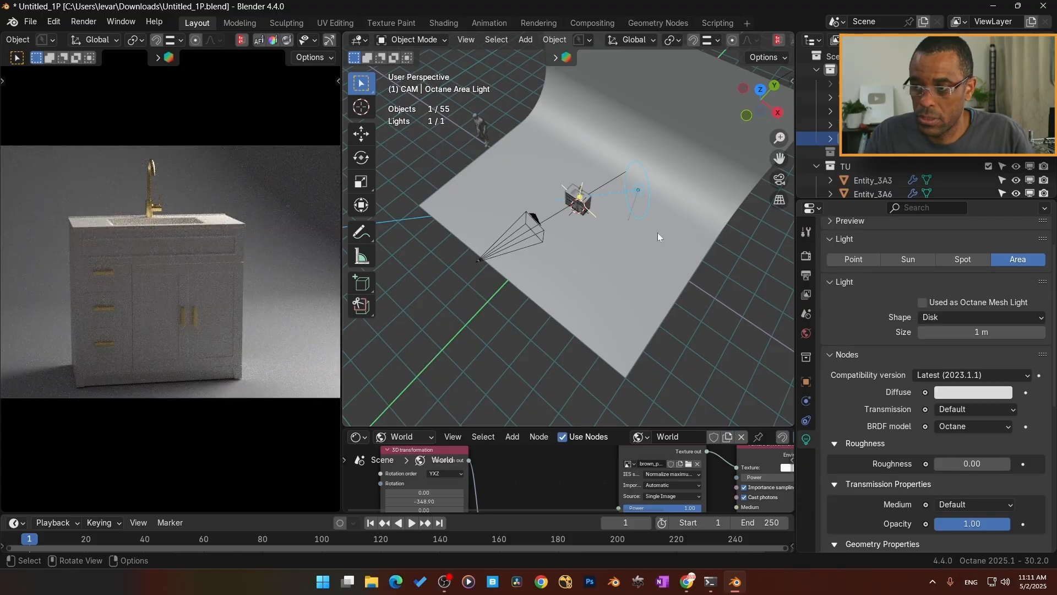
pyautogui.press('g')
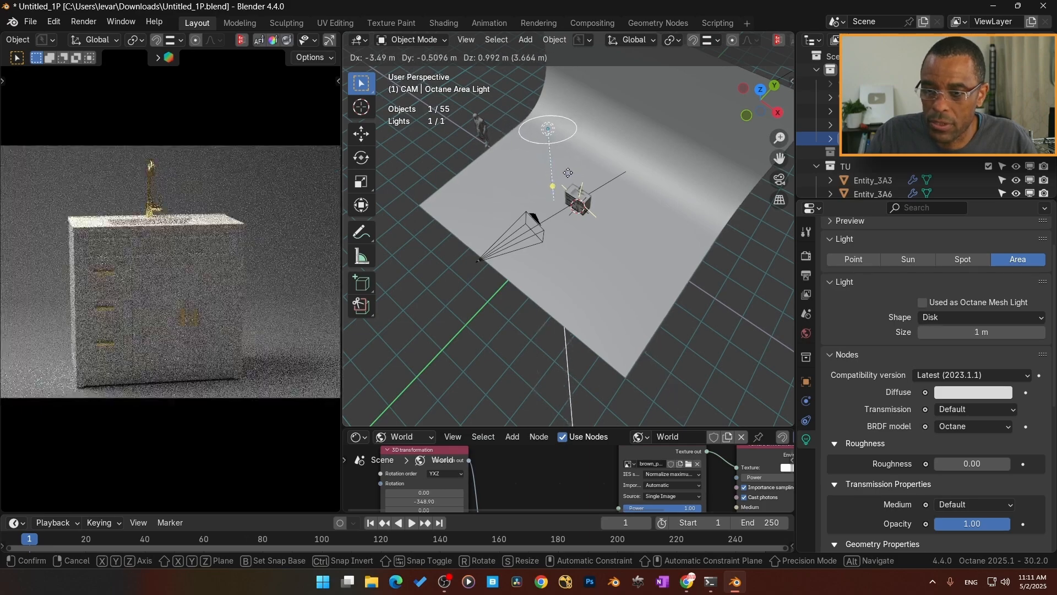
pyautogui.click(568, 172)
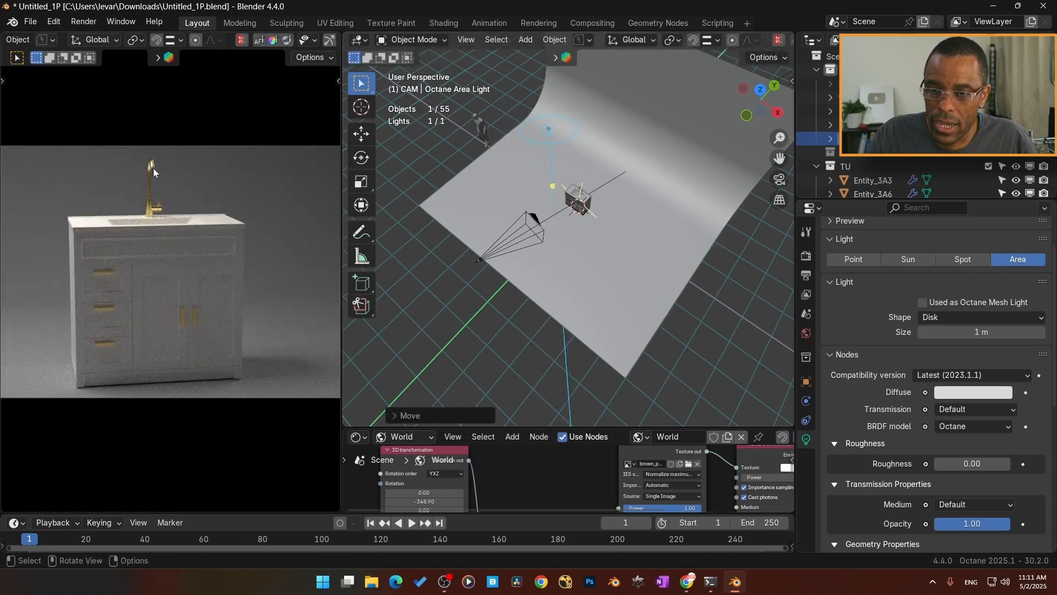
pyautogui.moveTo(556, 236); pyautogui.dragTo(622, 193, button='middle')
pyautogui.press('g')
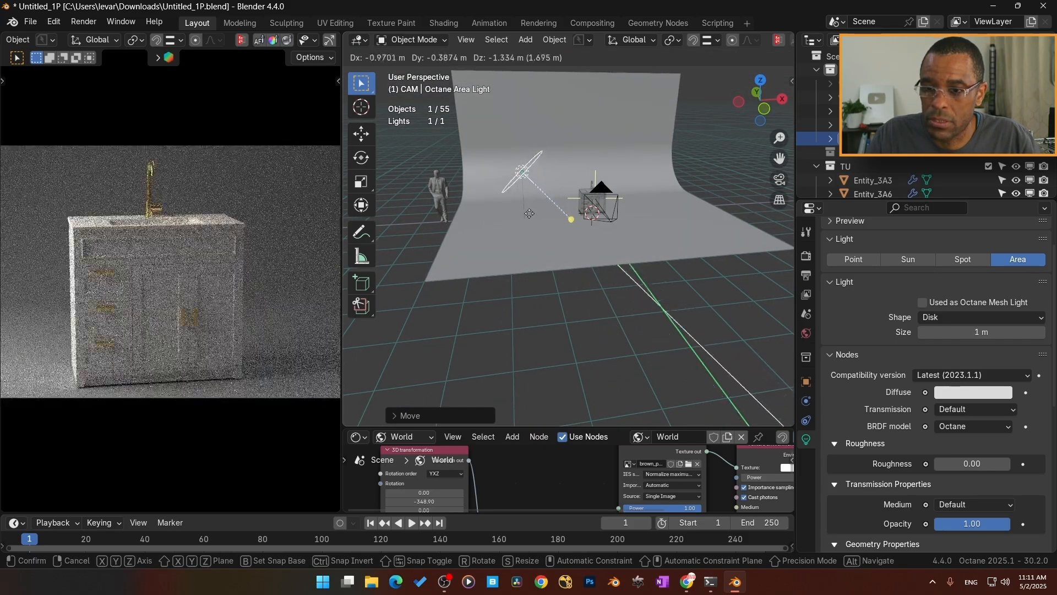
pyautogui.click(530, 213)
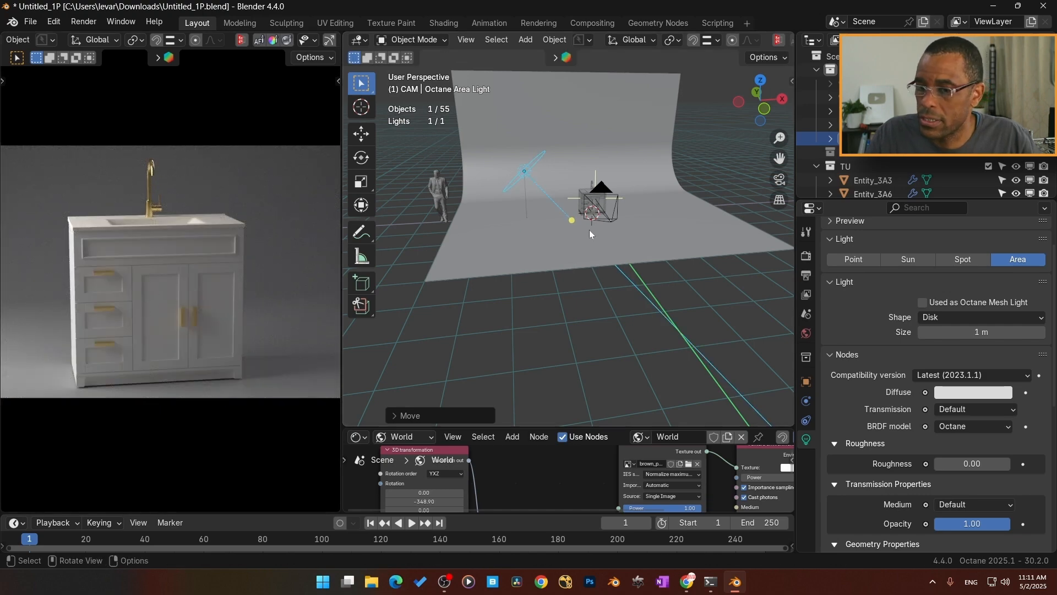
# Step: Add a Plain Axes empty at the 3D cursor by the vanity's base
pyautogui.moveTo(588, 236); pyautogui.dragTo(557, 262, button='middle')
pyautogui.moveTo(548, 293); pyautogui.dragTo(572, 316, button='middle')
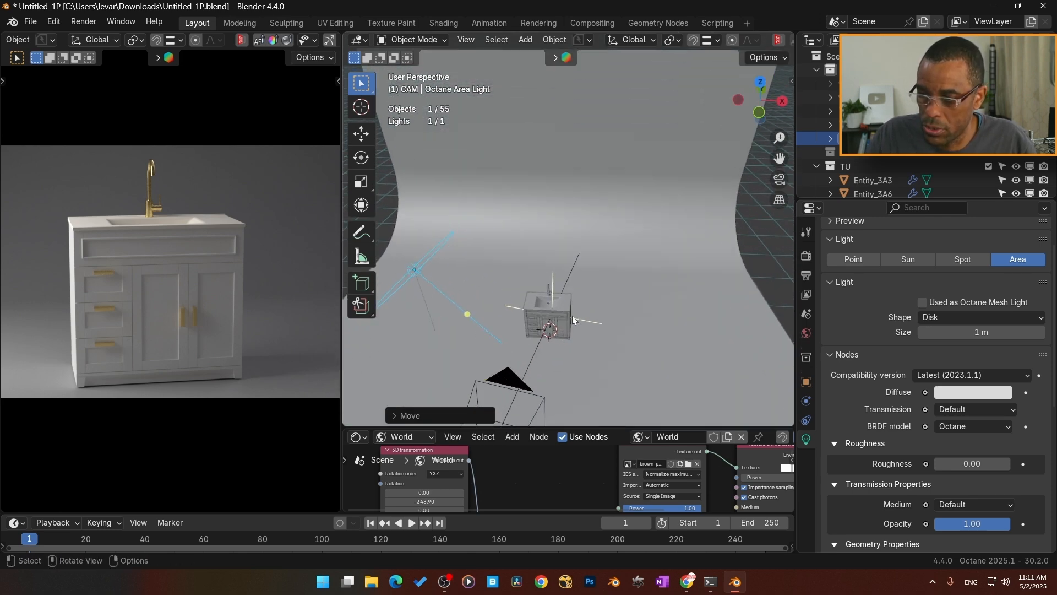
pyautogui.click(562, 300)
pyautogui.hotkey('shift', 'a')
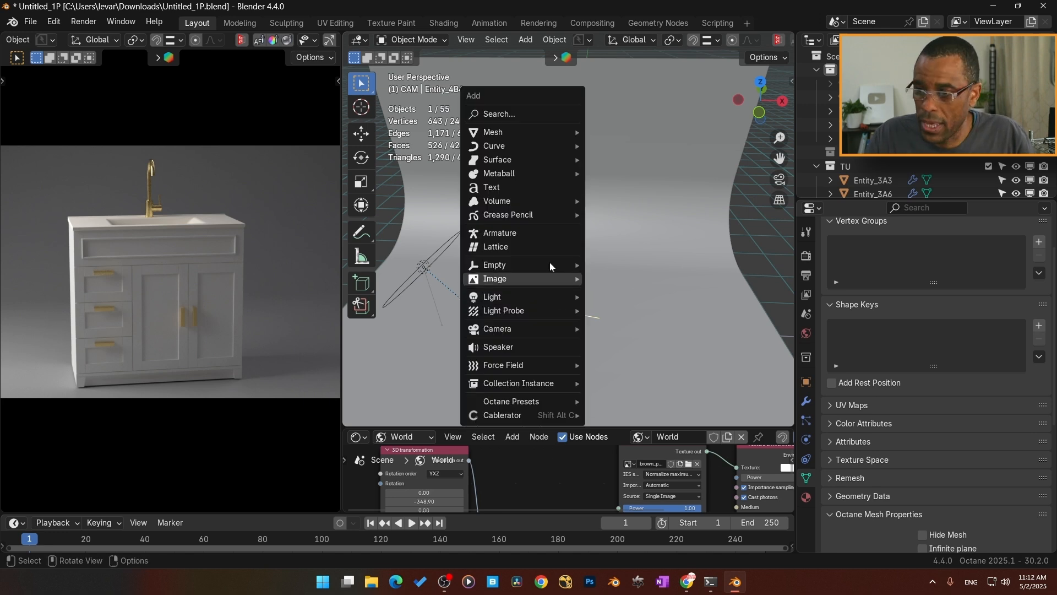
pyautogui.moveTo(538, 269)
pyautogui.click(605, 265)
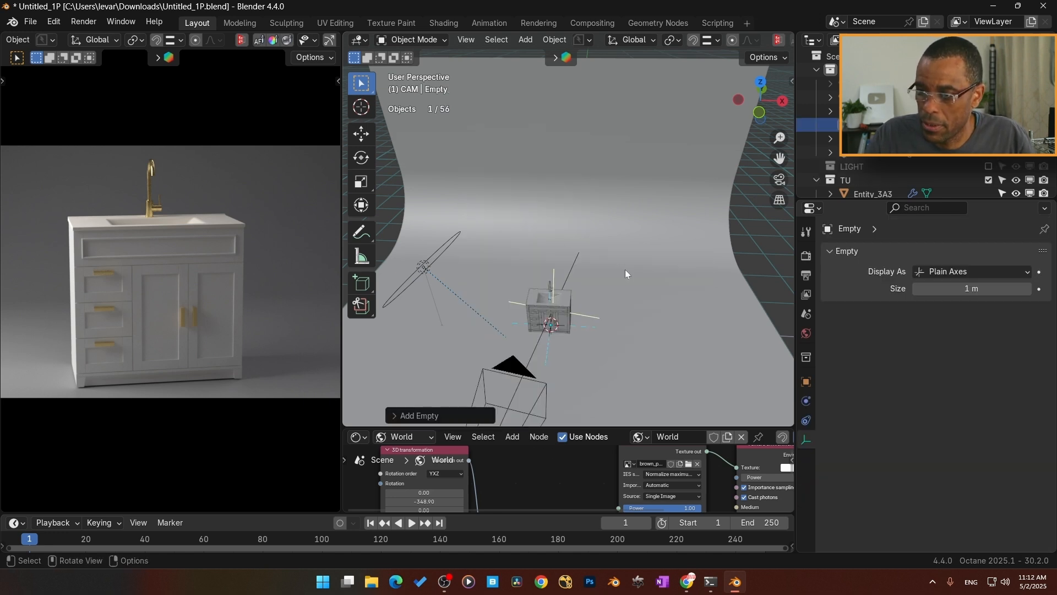
# Step: Retarget the area light's Track To constraint from the vanity part to the Empty
pyautogui.click(412, 245)
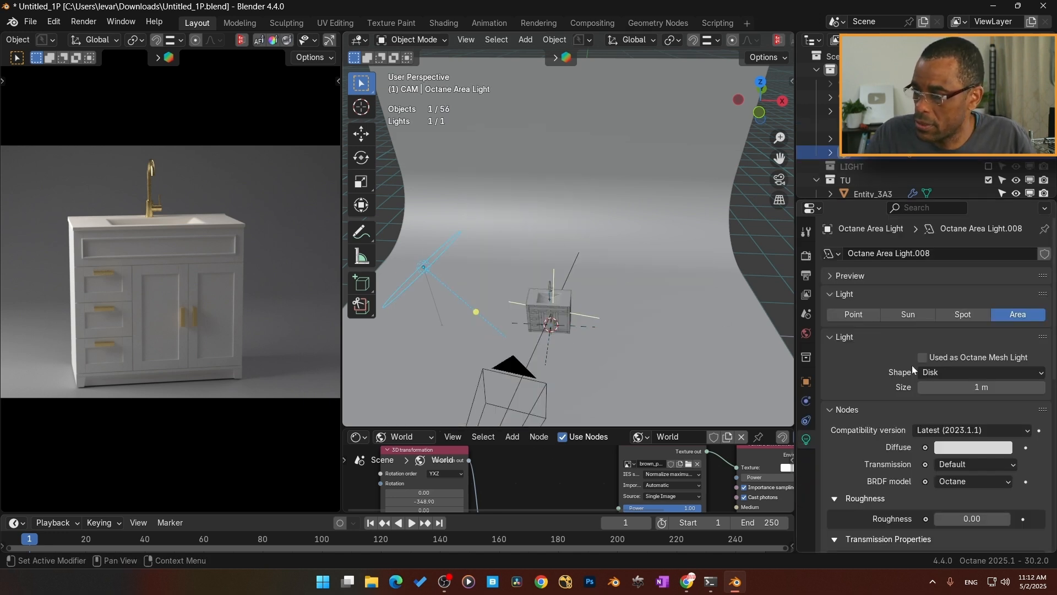
pyautogui.click(806, 420)
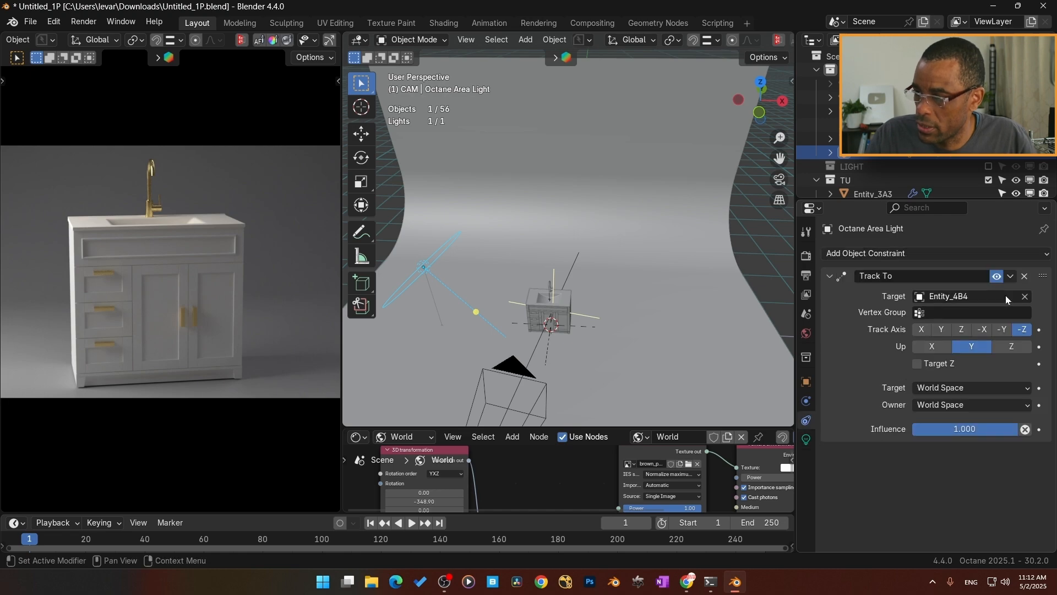
pyautogui.click(1025, 296)
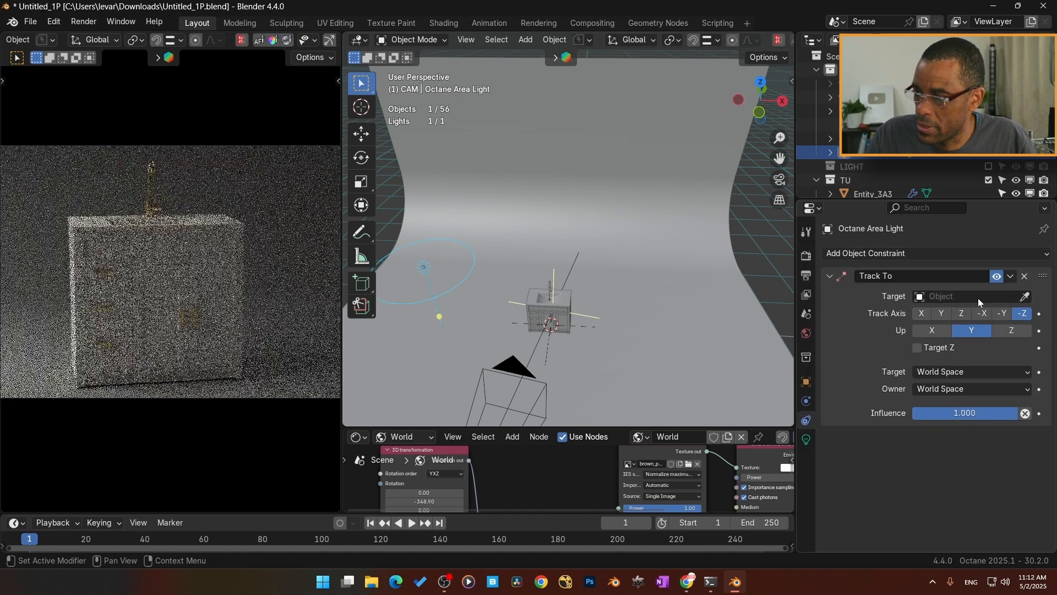
pyautogui.click(977, 298)
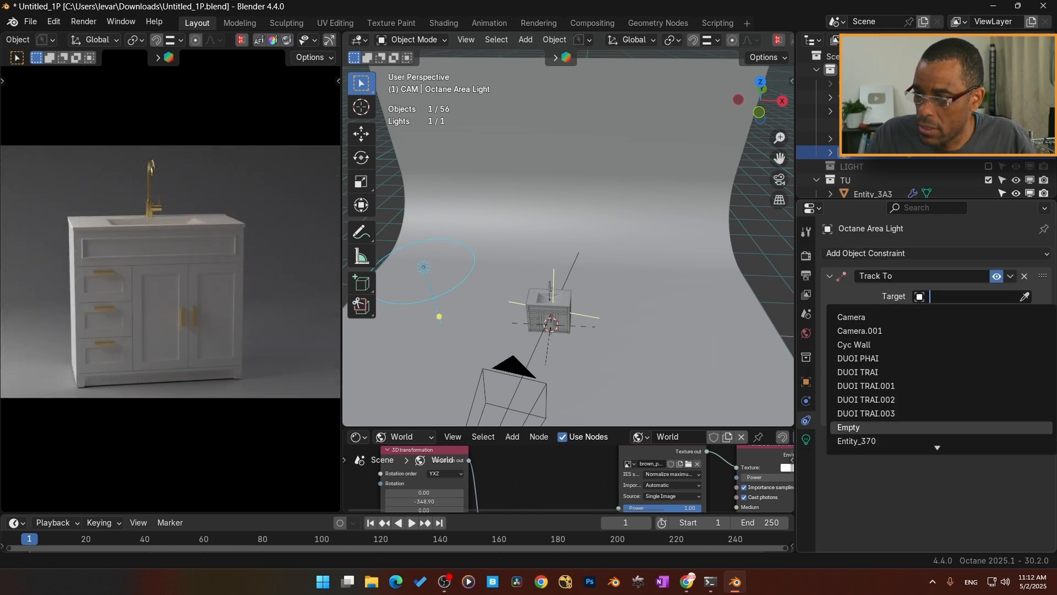
pyautogui.click(864, 427)
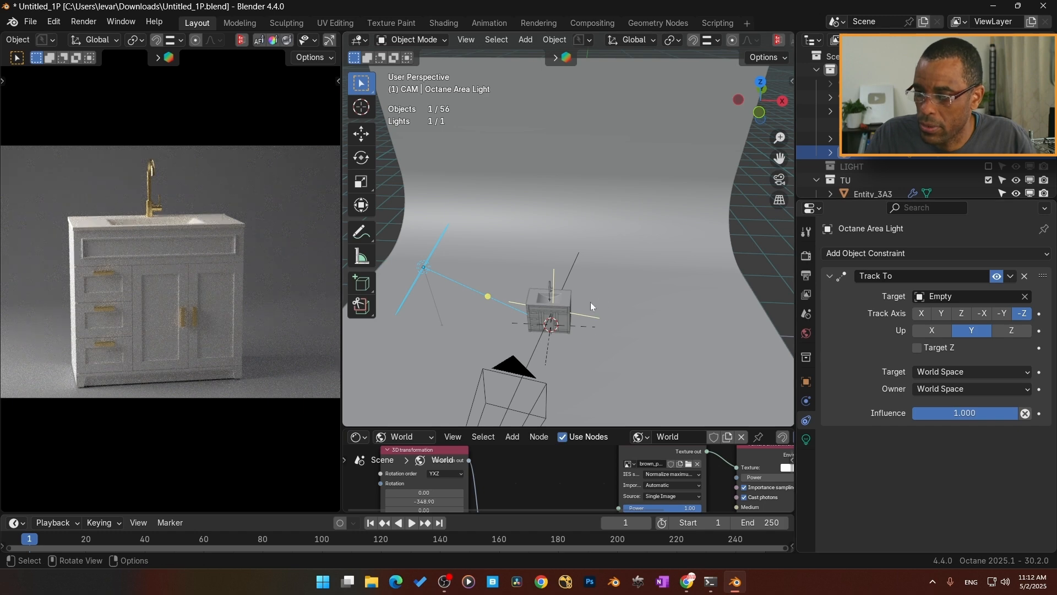
# Step: Raise the area light slightly, moving it about 0.29 m
pyautogui.moveTo(525, 328); pyautogui.dragTo(553, 302, button='middle')
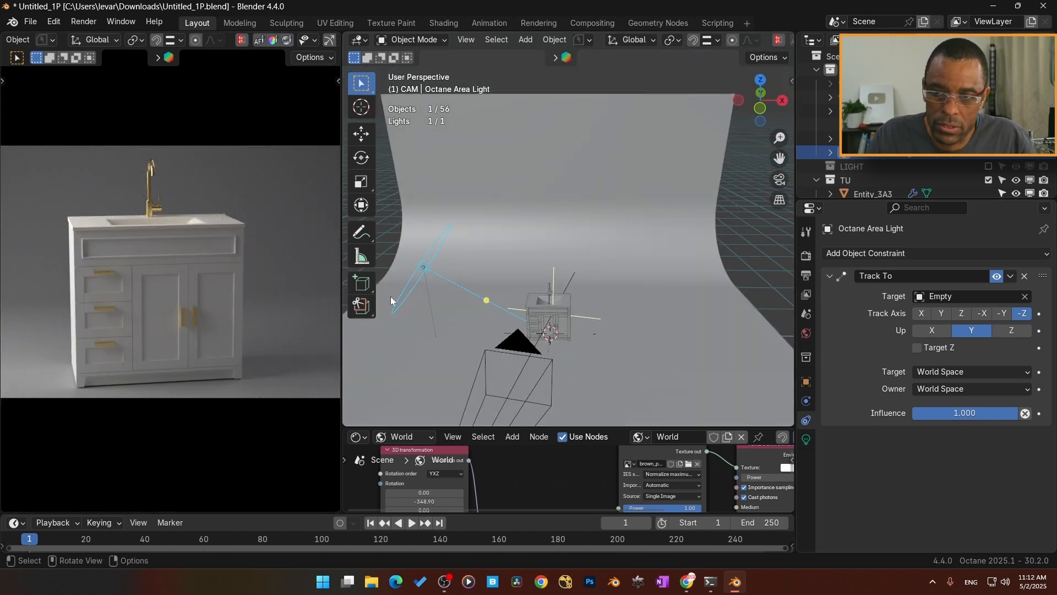
pyautogui.press('g')
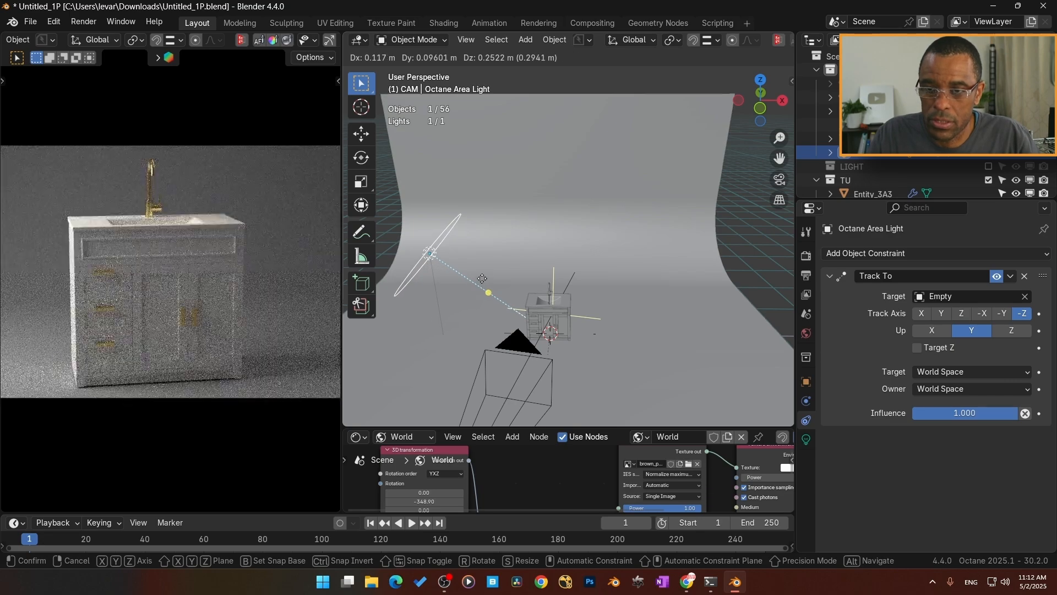
pyautogui.click(482, 279)
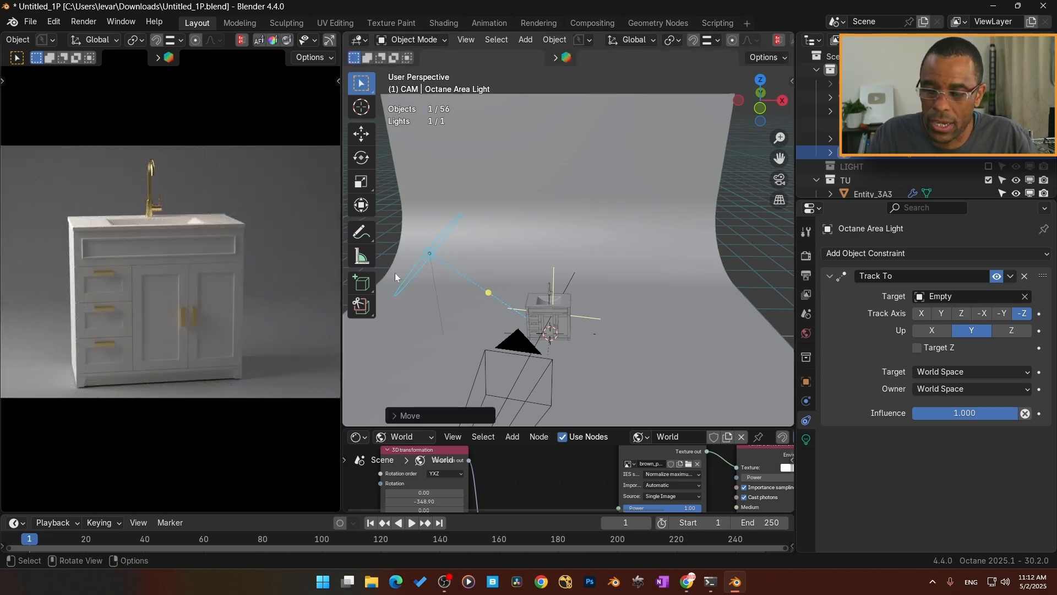
# Step: Show the area light's own shader nodes in an enlarged node editor and delete the Texture emission node
pyautogui.moveTo(599, 427); pyautogui.dragTo(599, 285)
pyautogui.click(408, 296)
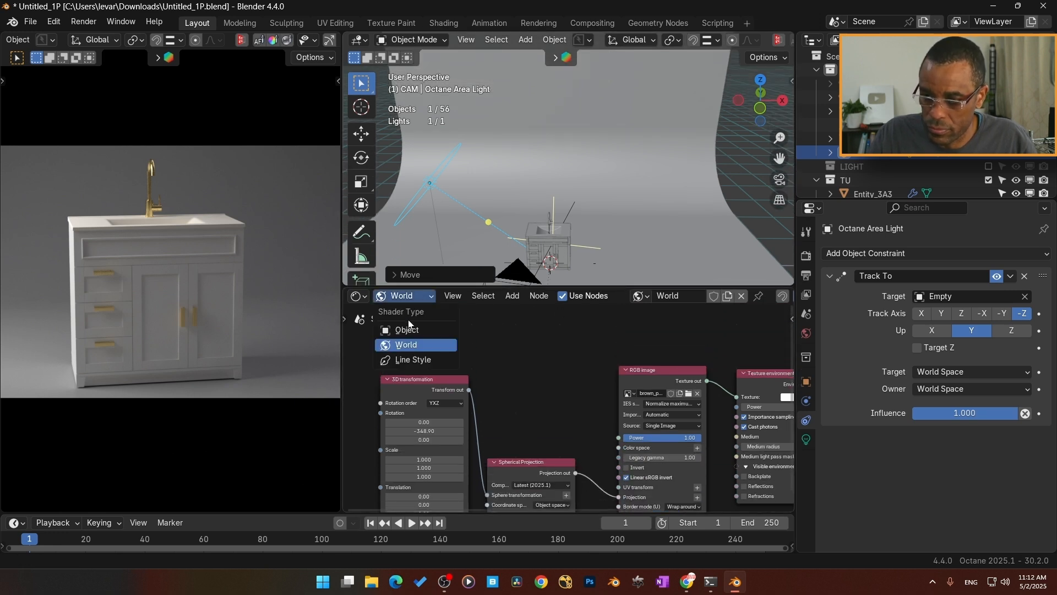
pyautogui.click(407, 330)
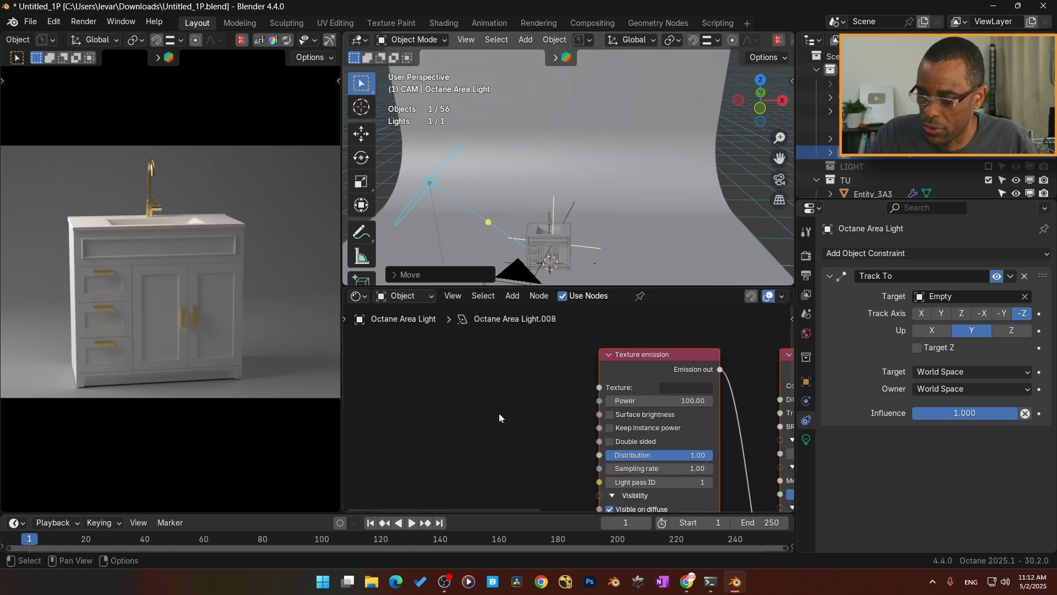
pyautogui.moveTo(498, 417); pyautogui.dragTo(422, 408, button='middle')
pyautogui.click(561, 352)
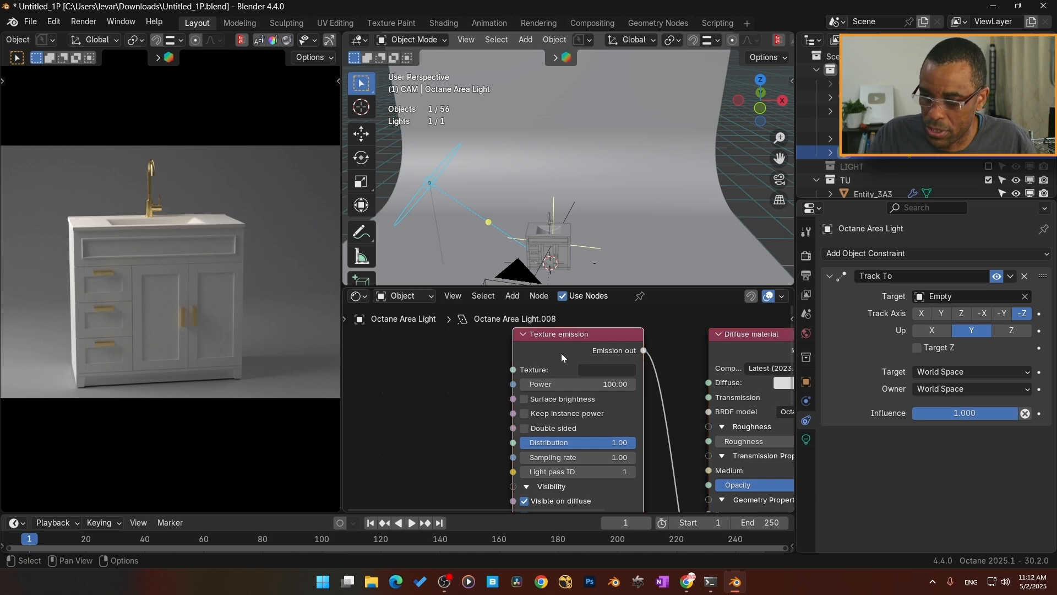
pyautogui.press('x')
# Step: Add a Black body emission node and connect its output to the Diffuse material's Emission input
pyautogui.hotkey('shift', 'a')
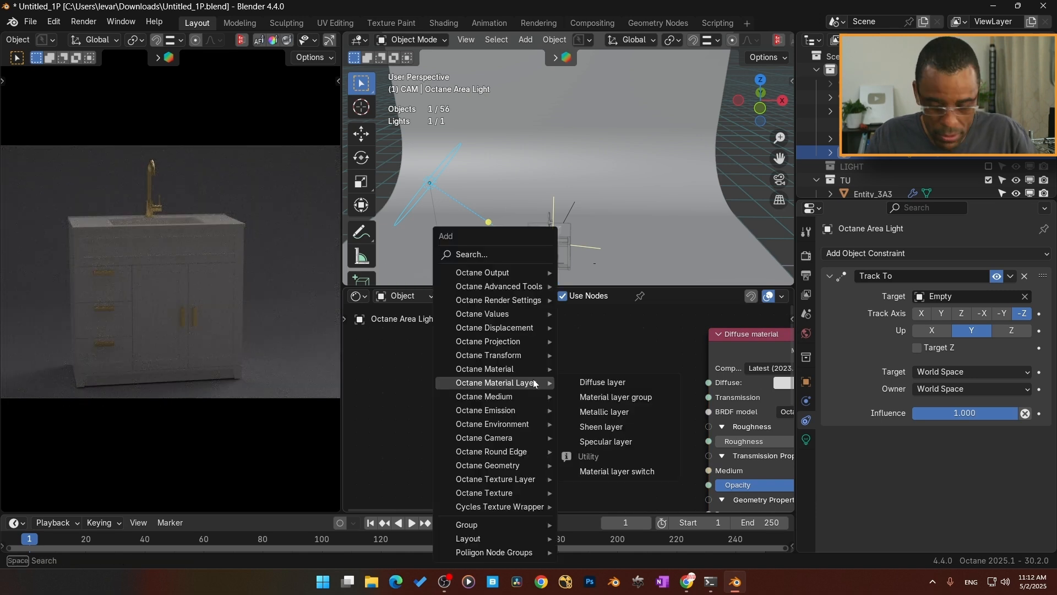
pyautogui.write('b')
pyautogui.press('Down')
pyautogui.press('Return')
pyautogui.click(486, 368)
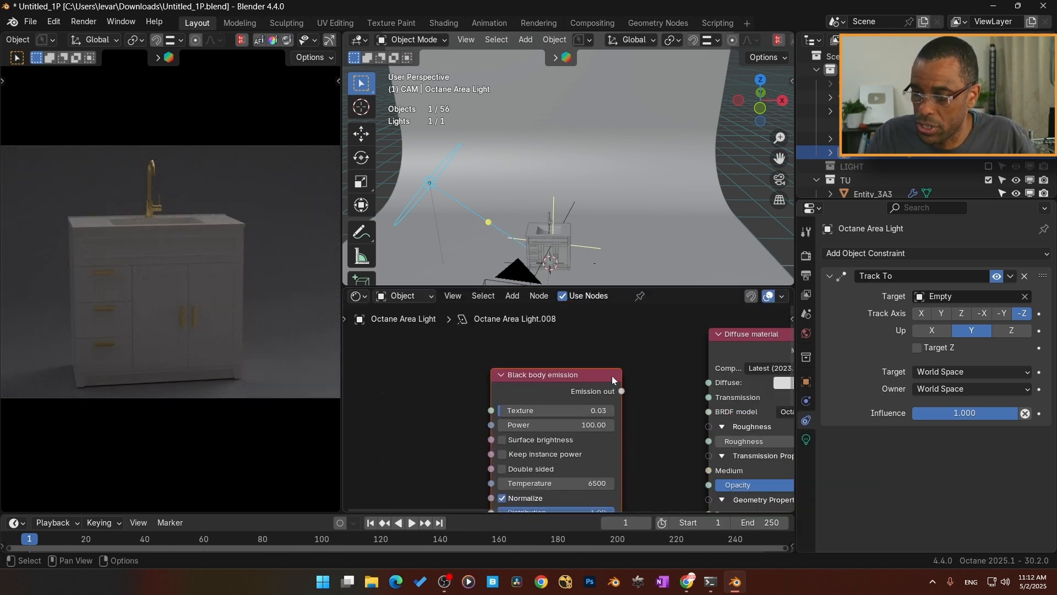
pyautogui.moveTo(663, 408); pyautogui.dragTo(580, 374, button='middle')
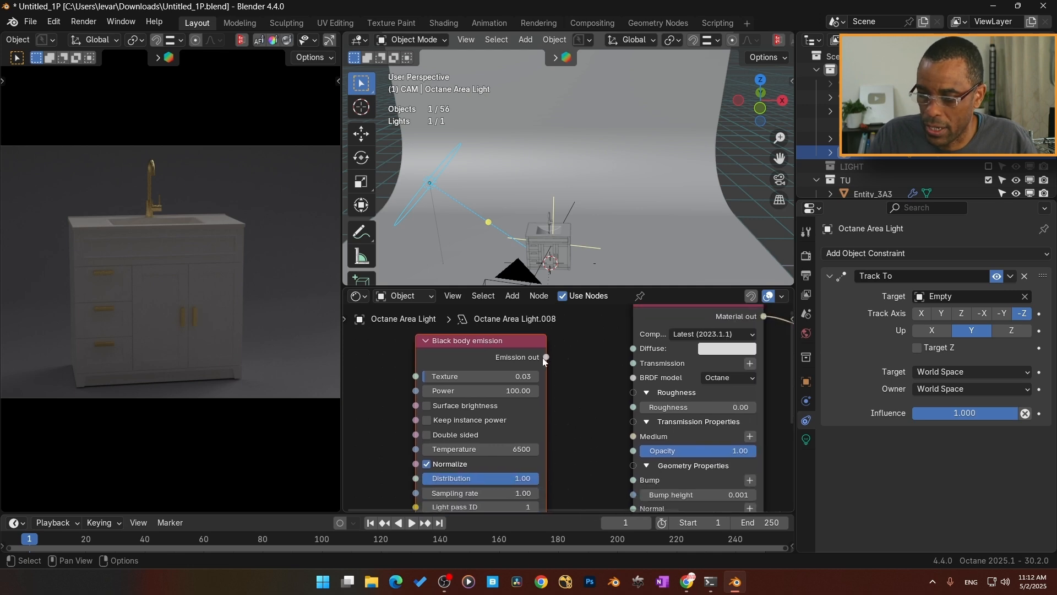
pyautogui.scroll(-2, 552, 361)
pyautogui.moveTo(553, 374); pyautogui.dragTo(612, 429)
pyautogui.moveTo(582, 389); pyautogui.dragTo(601, 443, button='middle')
pyautogui.scroll(2, 600, 439)
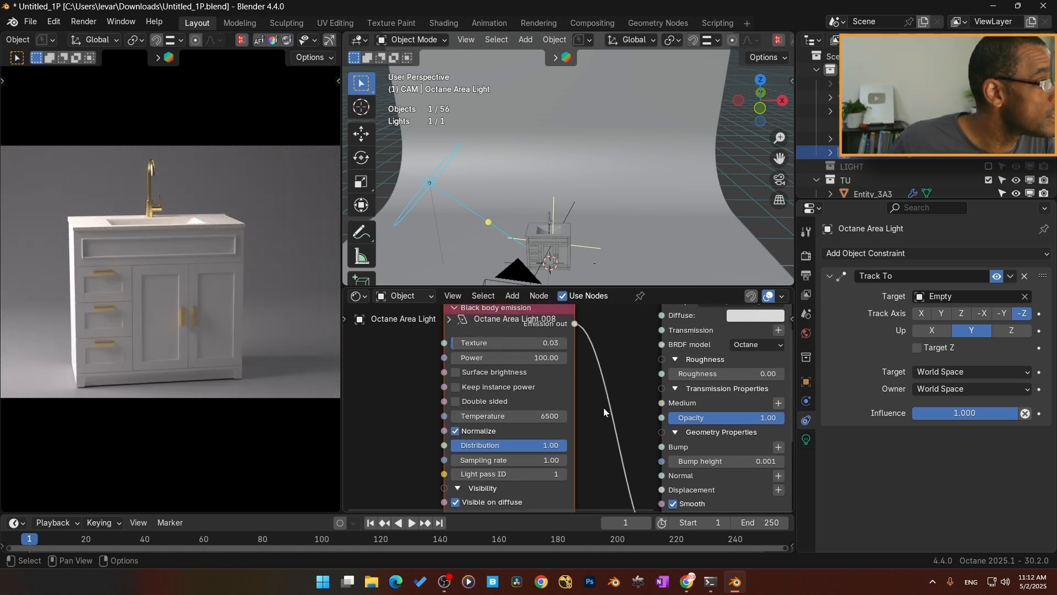
# Step: Set the Black body emission temperature to 5600
pyautogui.scroll(1, 604, 425)
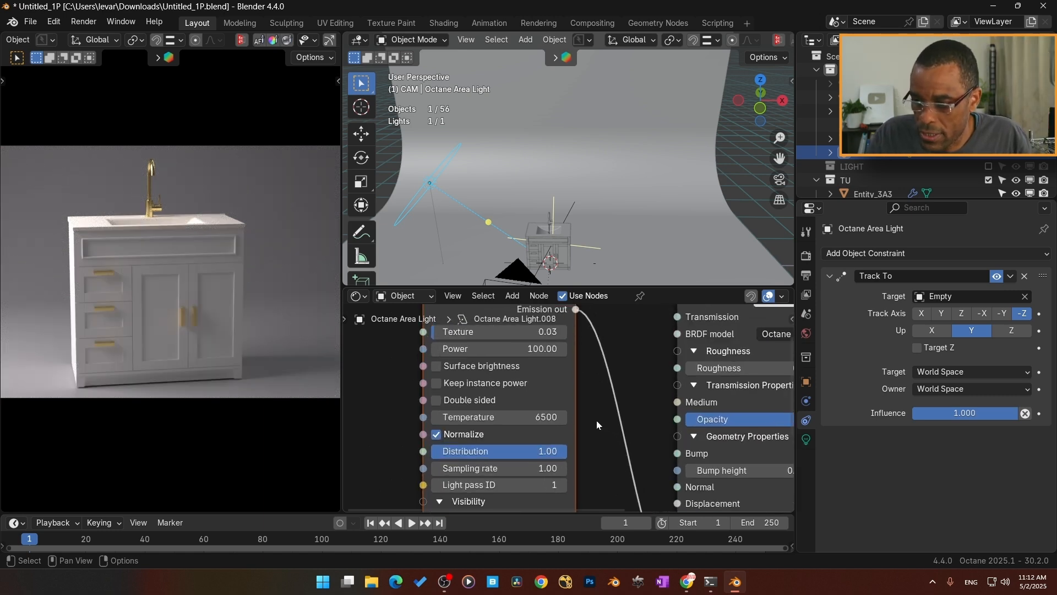
pyautogui.click(551, 417)
pyautogui.write('56')
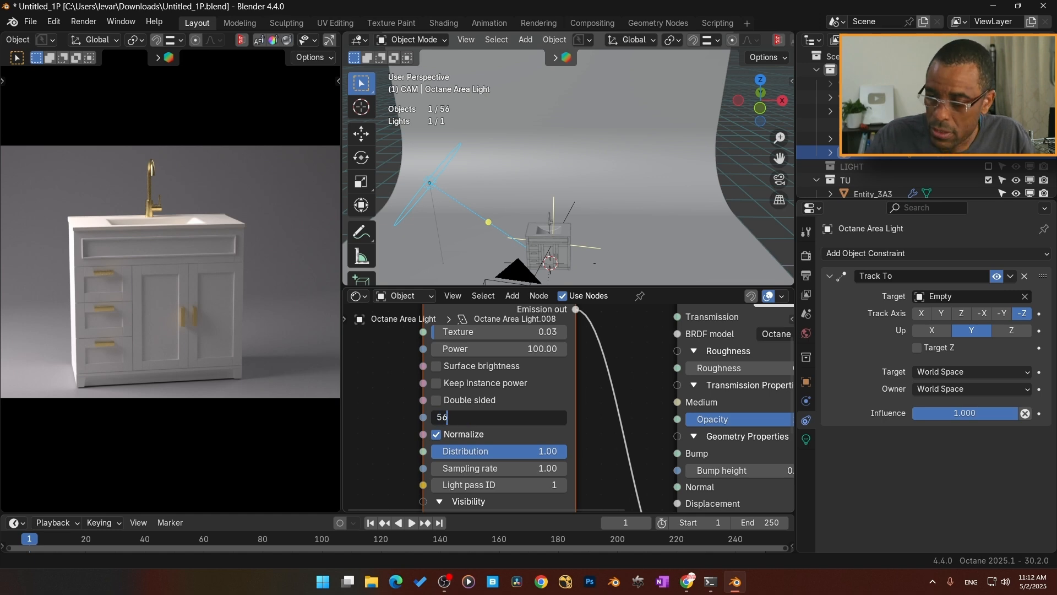
pyautogui.write('00')
pyautogui.press('Return')
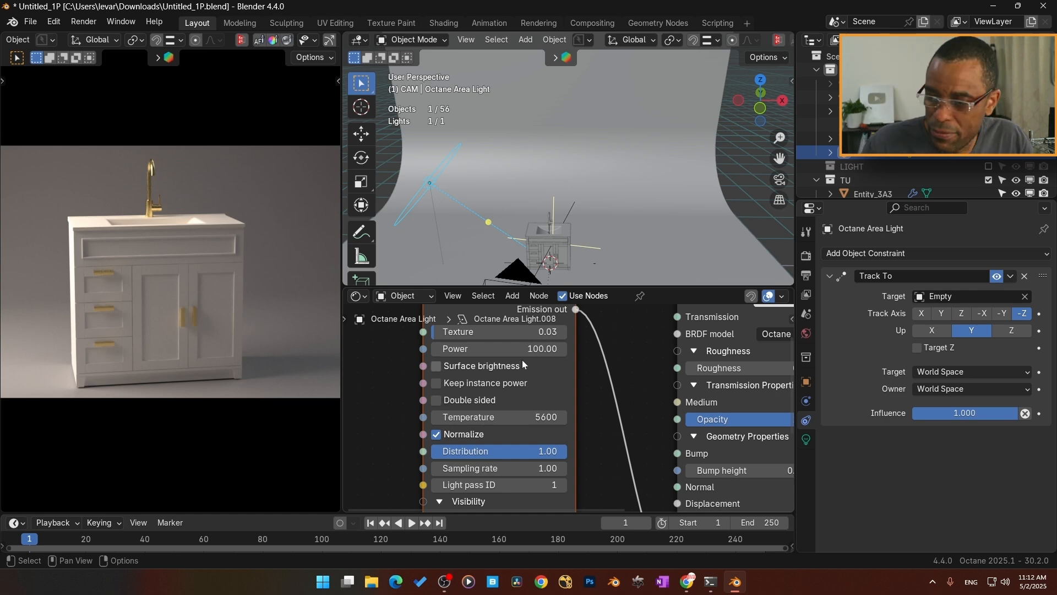
# Step: Set the Black body emission power to 75 and move the node closer to the Diffuse material node
pyautogui.scroll(-3, 598, 408)
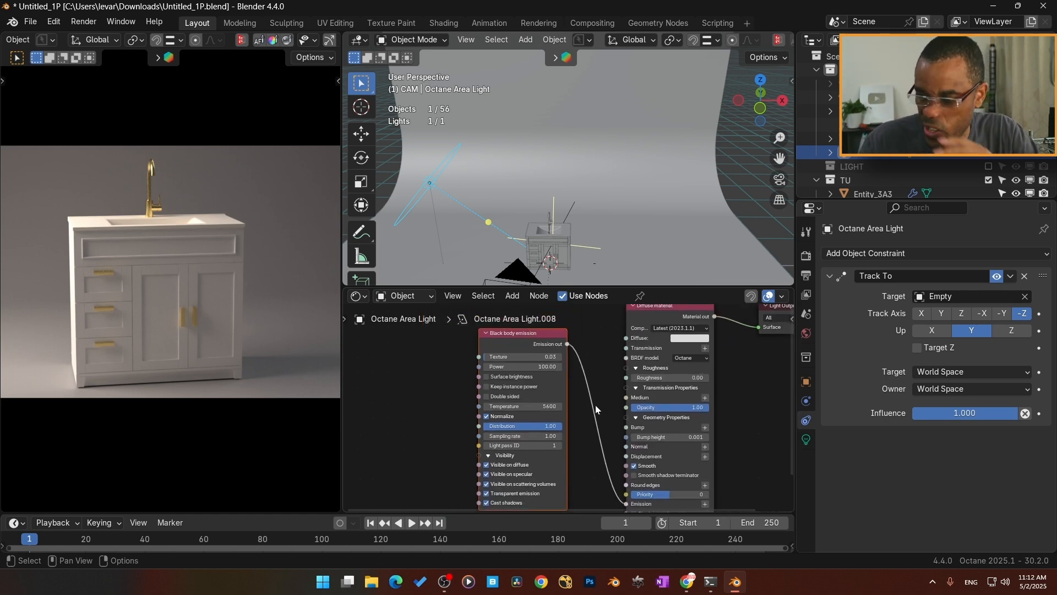
pyautogui.moveTo(596, 406); pyautogui.dragTo(591, 425, button='middle')
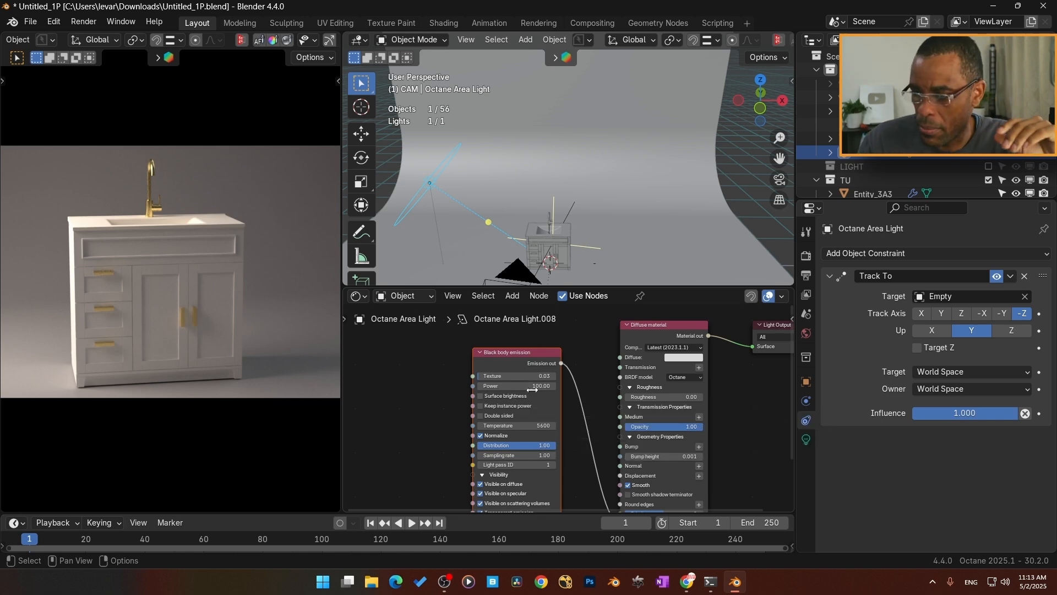
pyautogui.click(531, 388)
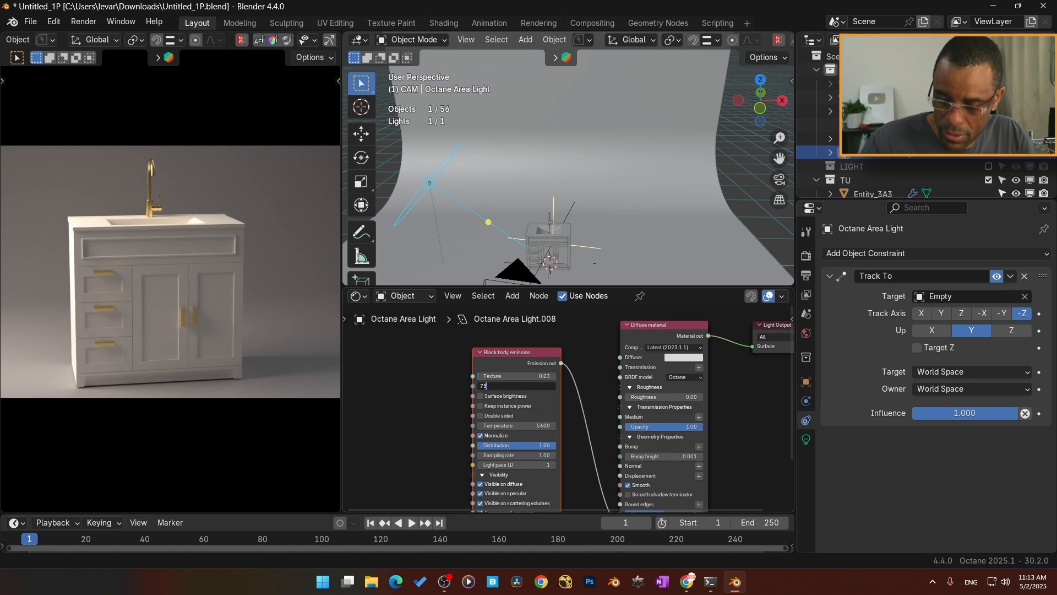
pyautogui.write('75')
pyautogui.press('Return')
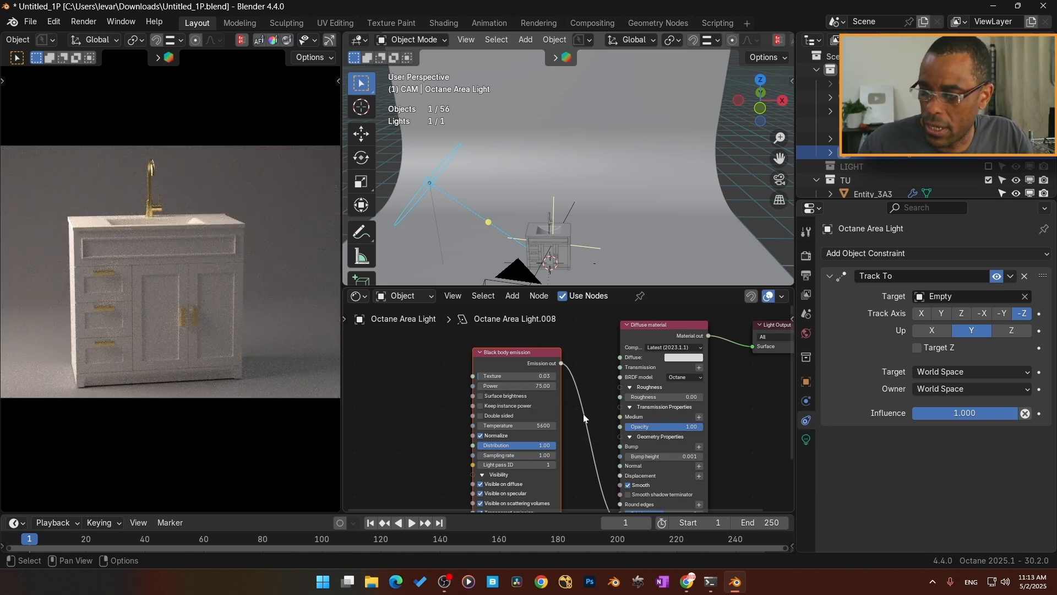
pyautogui.scroll(-1, 576, 404)
pyautogui.moveTo(481, 392); pyautogui.dragTo(500, 371)
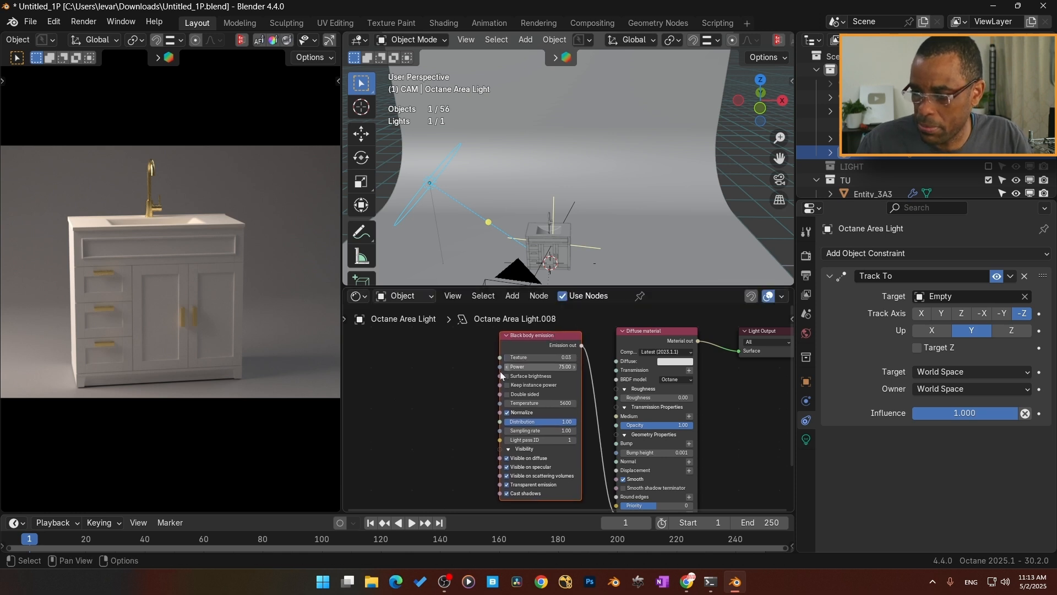
pyautogui.moveTo(500, 371); pyautogui.dragTo(493, 383, button='middle')
# Step: Duplicate the area light and place the copy higher on the vanity's positive X side
pyautogui.scroll(-3, 567, 273)
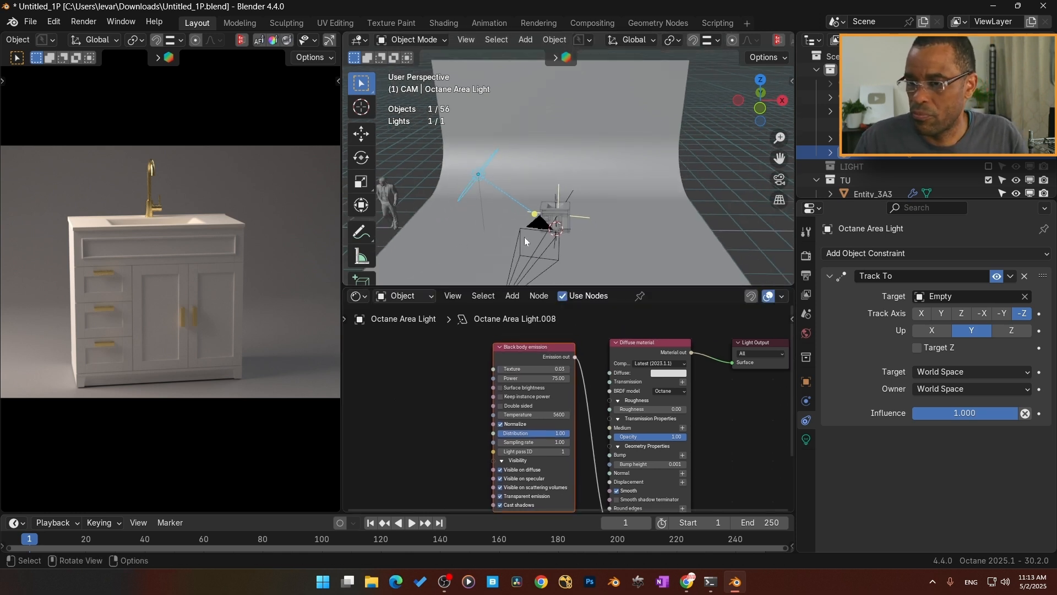
pyautogui.moveTo(547, 236); pyautogui.dragTo(544, 206, button='middle')
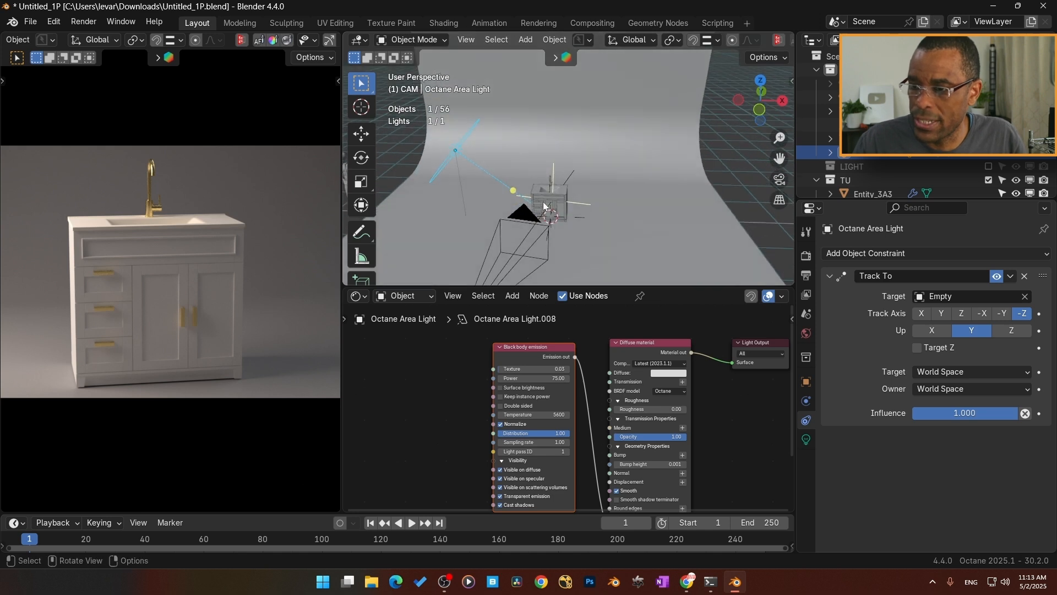
pyautogui.scroll(1, 543, 203)
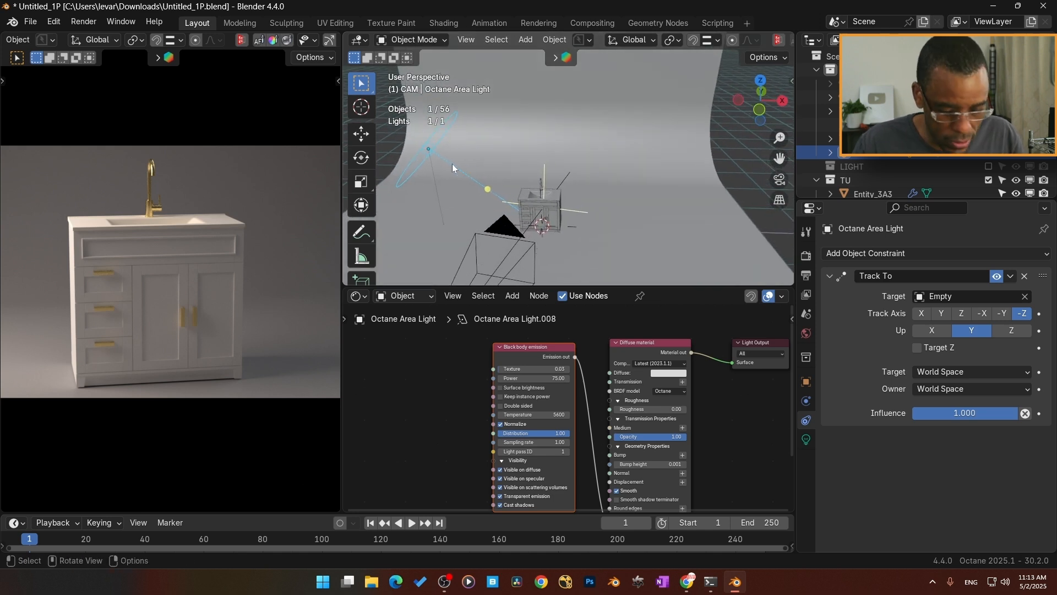
pyautogui.moveTo(451, 163)
pyautogui.mouseDown(button='middle')
pyautogui.moveTo(483, 179)
pyautogui.moveTo(461, 173)
pyautogui.mouseUp(button='middle')
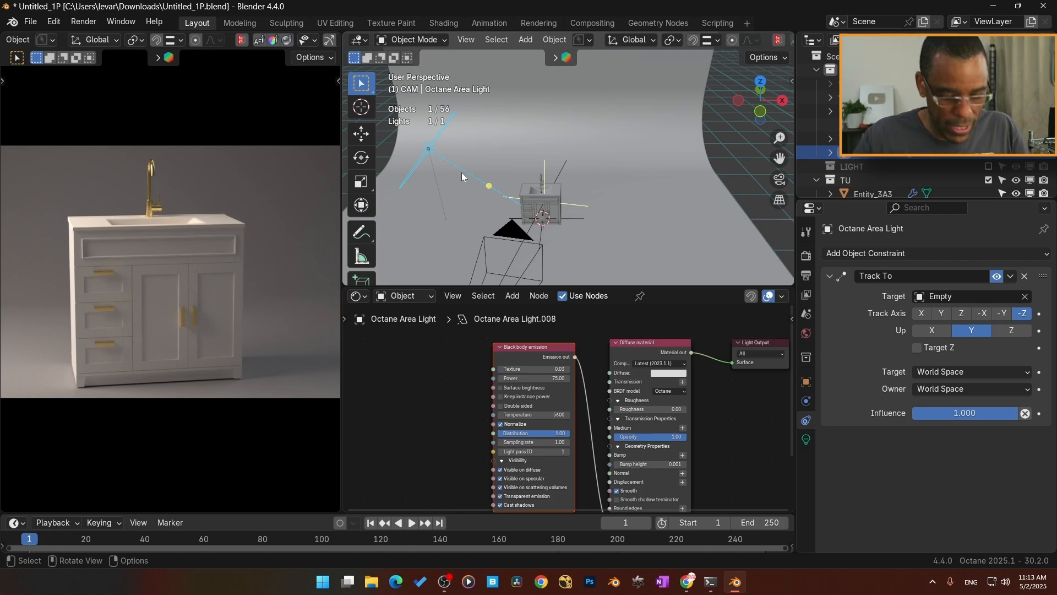
pyautogui.hotkey('shift', 'd')
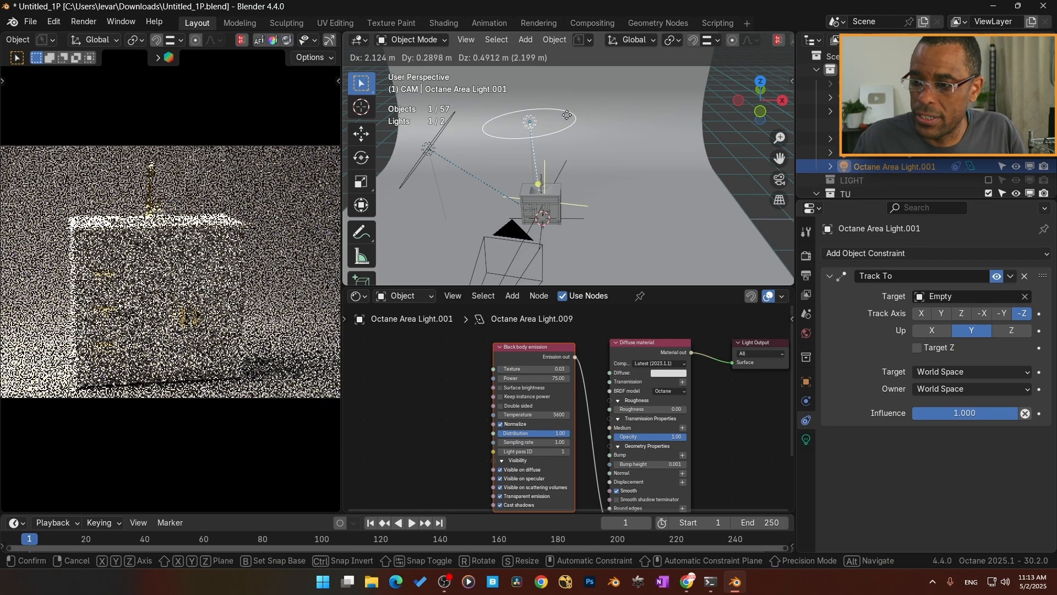
pyautogui.click(622, 183)
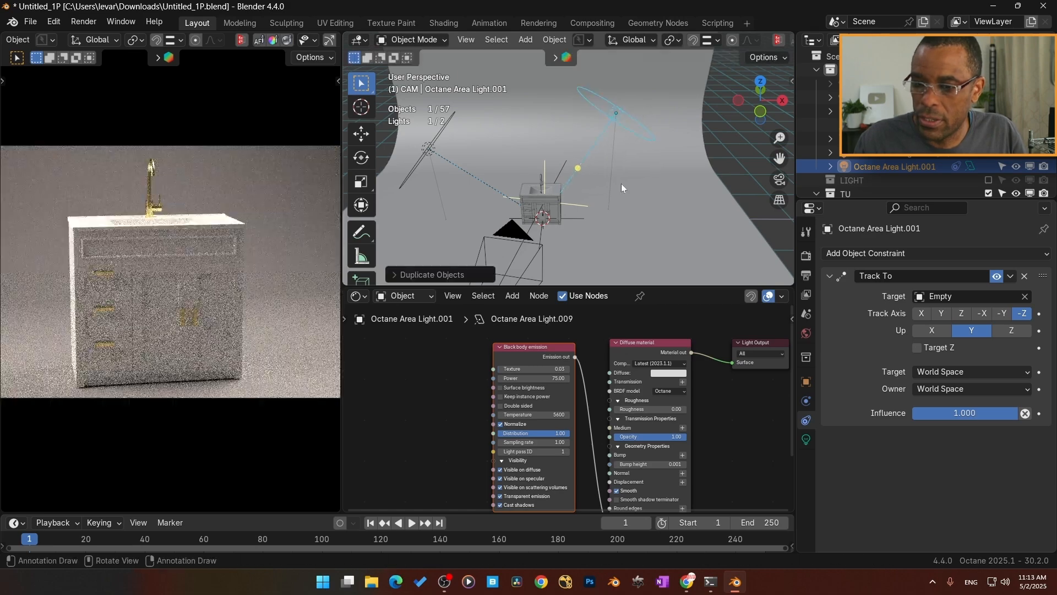
# Step: Set the duplicated area light's Black body emission power to 50
pyautogui.moveTo(621, 184); pyautogui.dragTo(570, 175, button='middle')
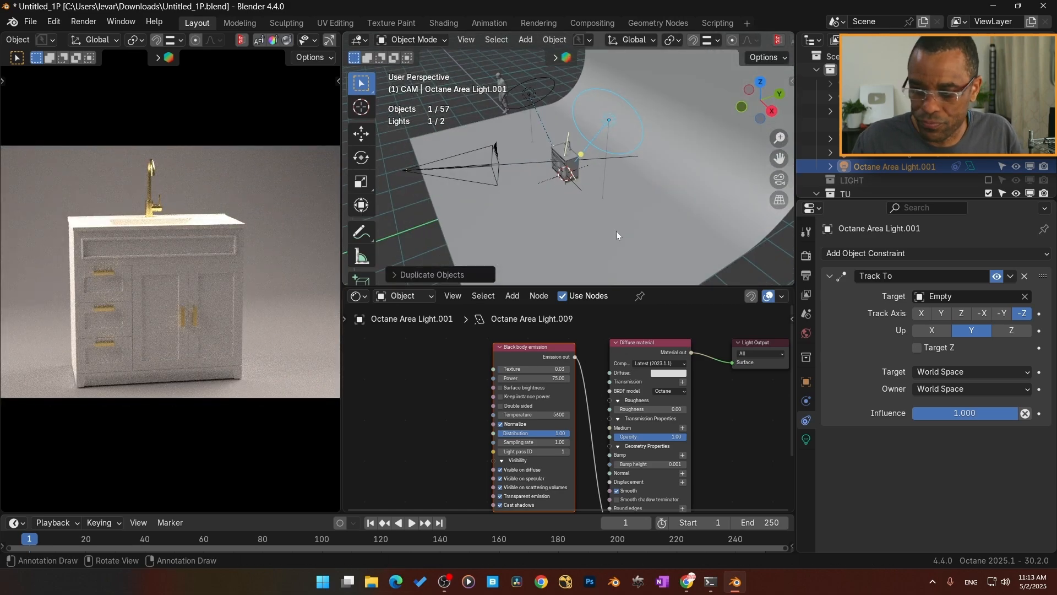
pyautogui.click(545, 378)
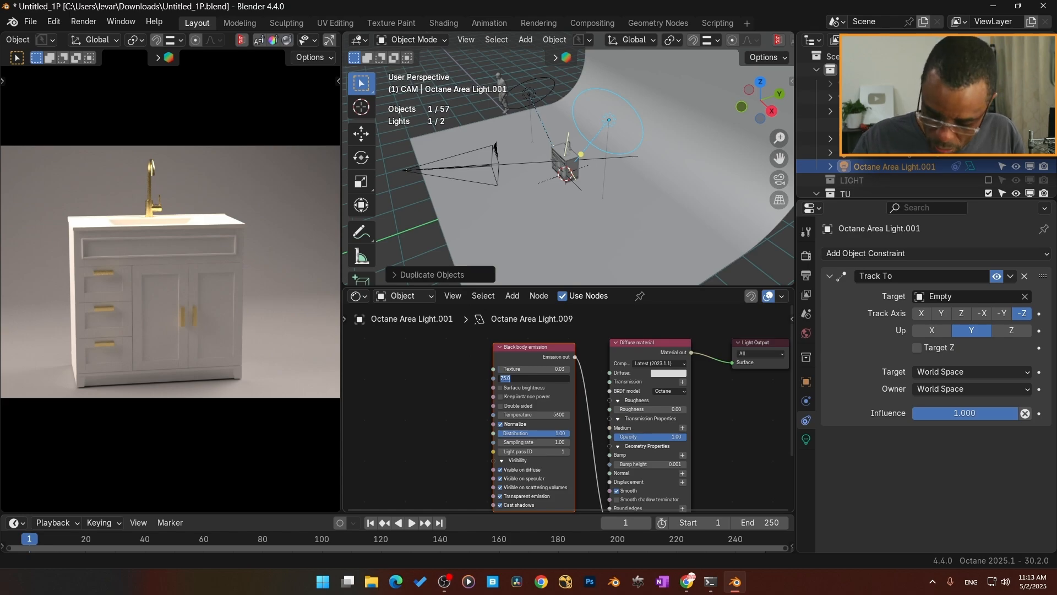
pyautogui.write('50')
pyautogui.press('Return')
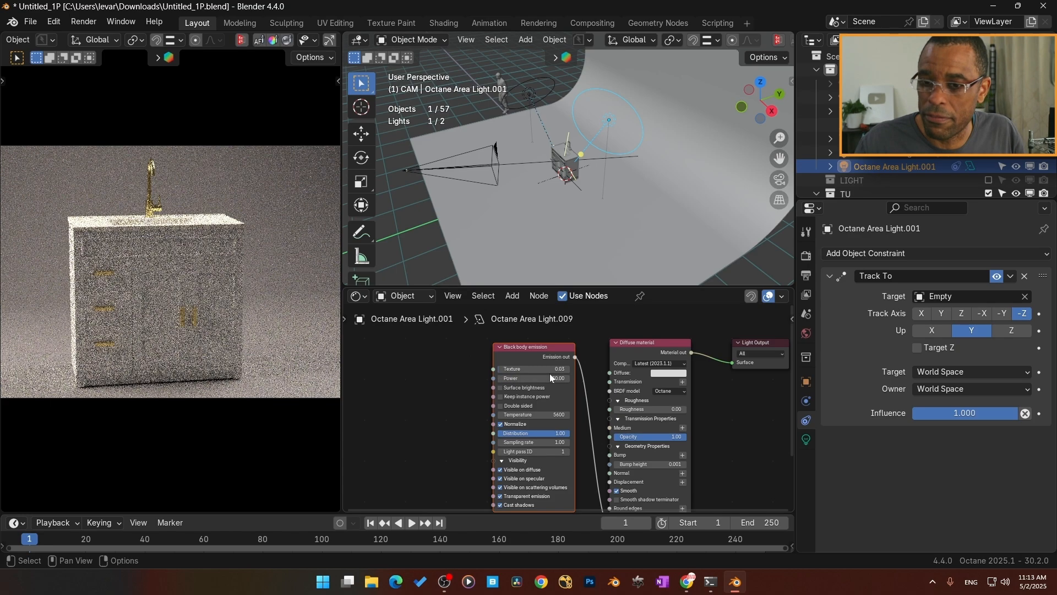
# Step: Move the duplicated area light behind the vanity and set its Diffuse material opacity to 0
pyautogui.moveTo(570, 175); pyautogui.dragTo(585, 173, button='middle')
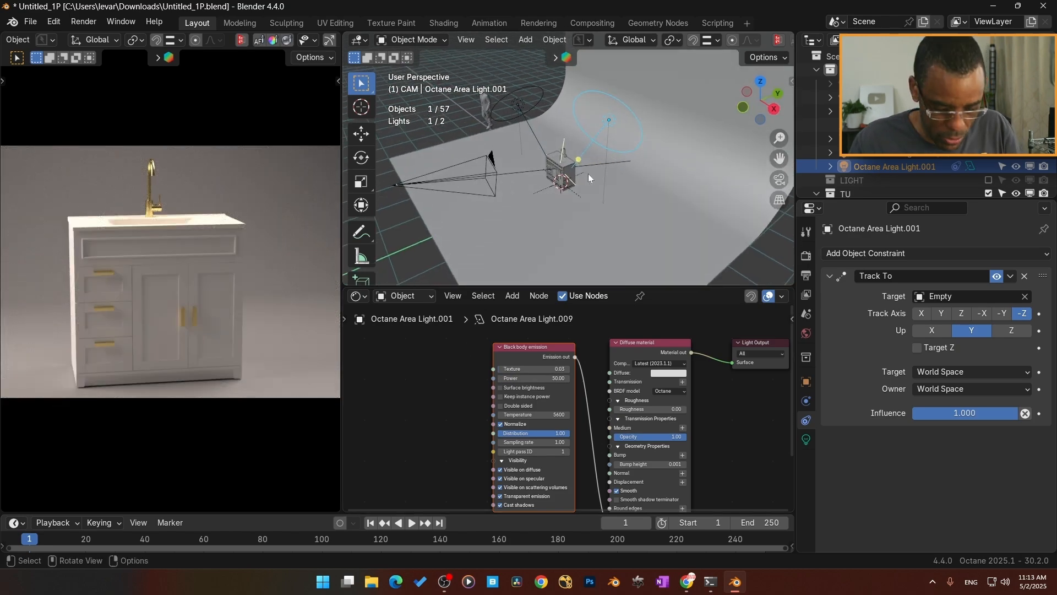
pyautogui.press('g')
pyautogui.click(593, 182)
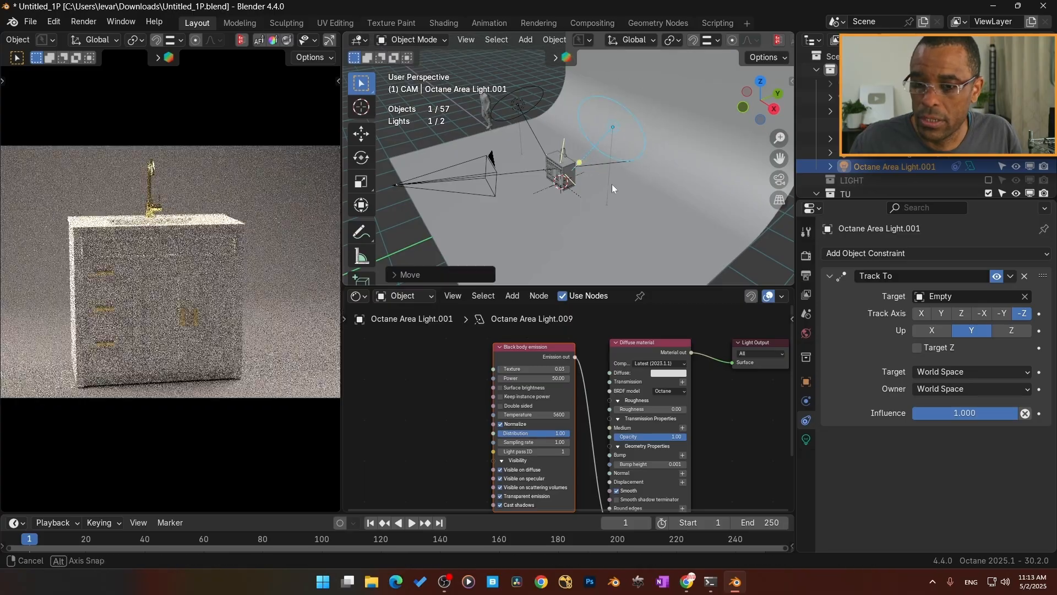
pyautogui.moveTo(612, 184); pyautogui.dragTo(648, 167, button='middle')
pyautogui.press('g')
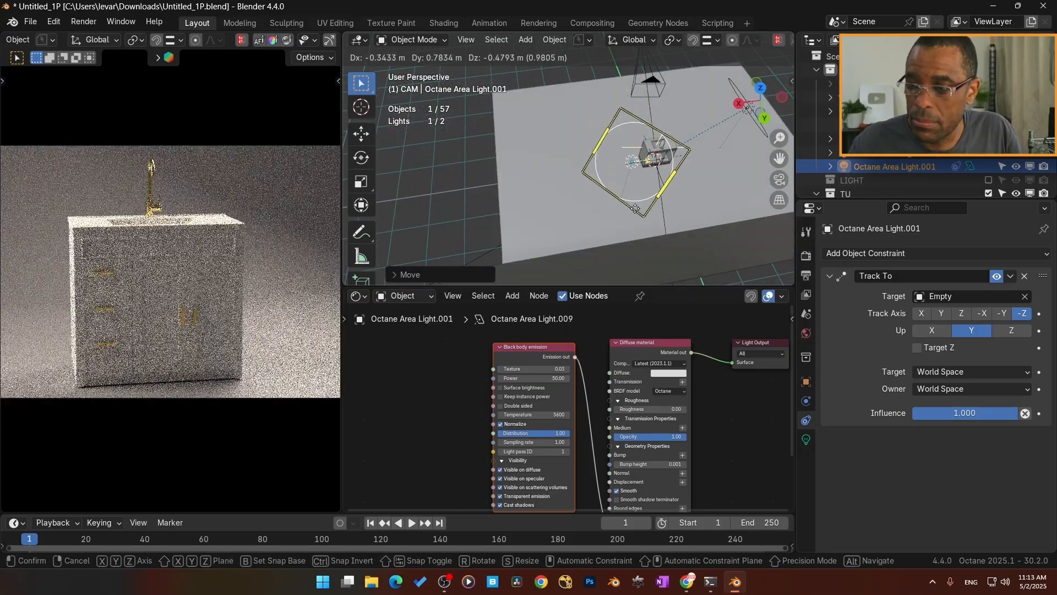
pyautogui.click(672, 233)
pyautogui.moveTo(672, 233); pyautogui.dragTo(676, 223, button='middle')
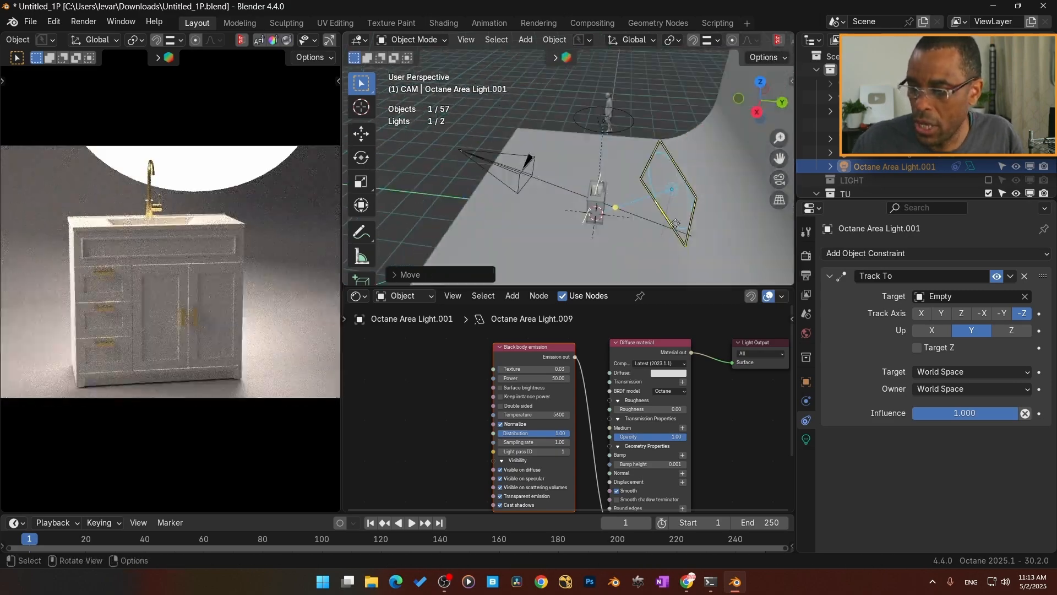
pyautogui.moveTo(645, 438); pyautogui.dragTo(567, 438)
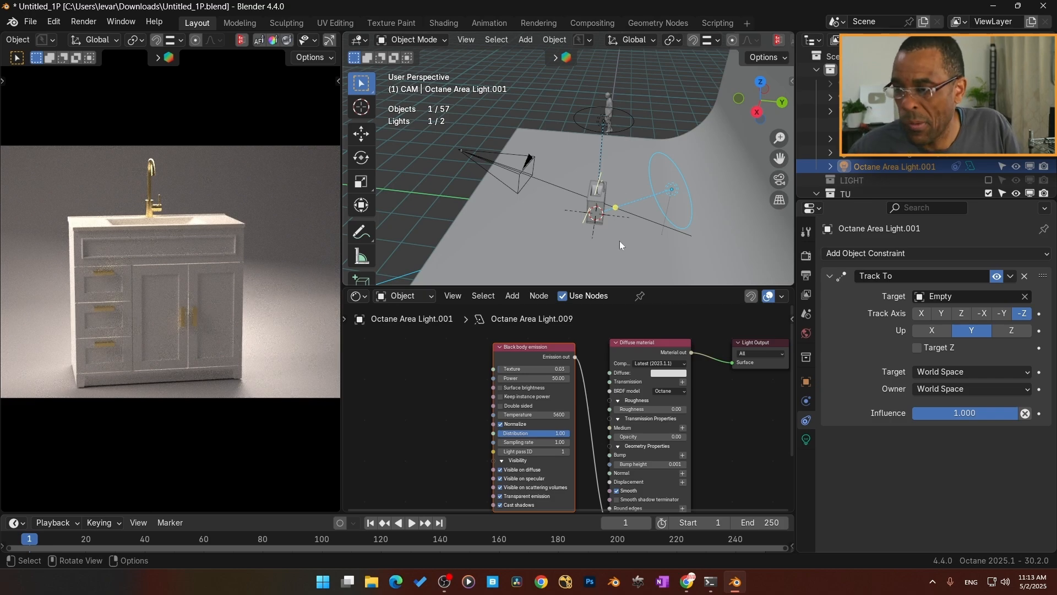
# Step: Reposition the duplicated area light to the vanity's positive X side, slightly toward the camera
pyautogui.moveTo(619, 240); pyautogui.dragTo(620, 165, button='middle')
pyautogui.press('g')
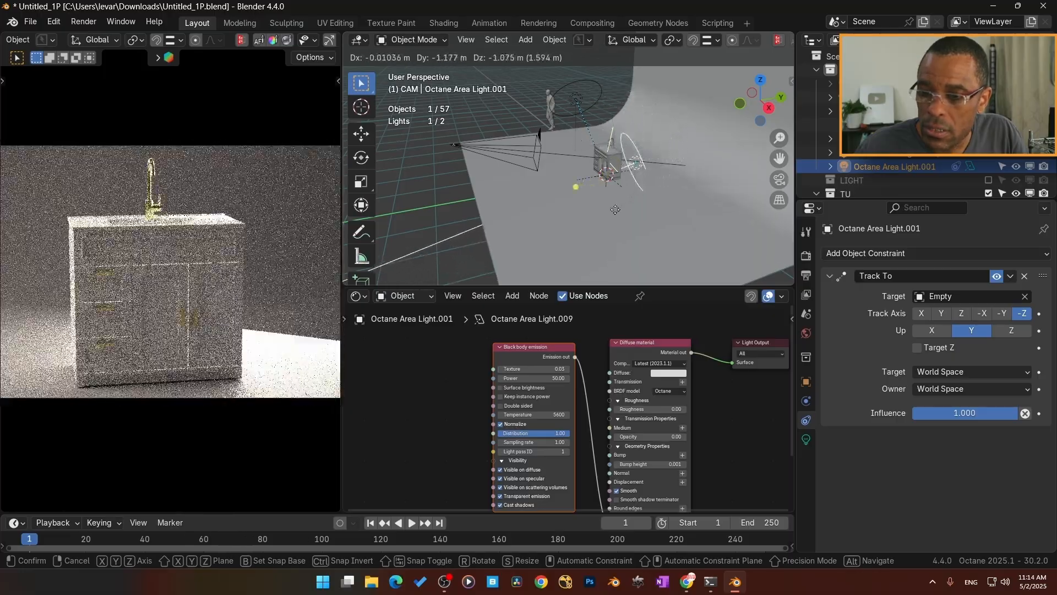
pyautogui.click(648, 173)
pyautogui.moveTo(587, 169); pyautogui.dragTo(590, 193, button='middle')
pyautogui.press('KP_7')
pyautogui.scroll(-3, 643, 183)
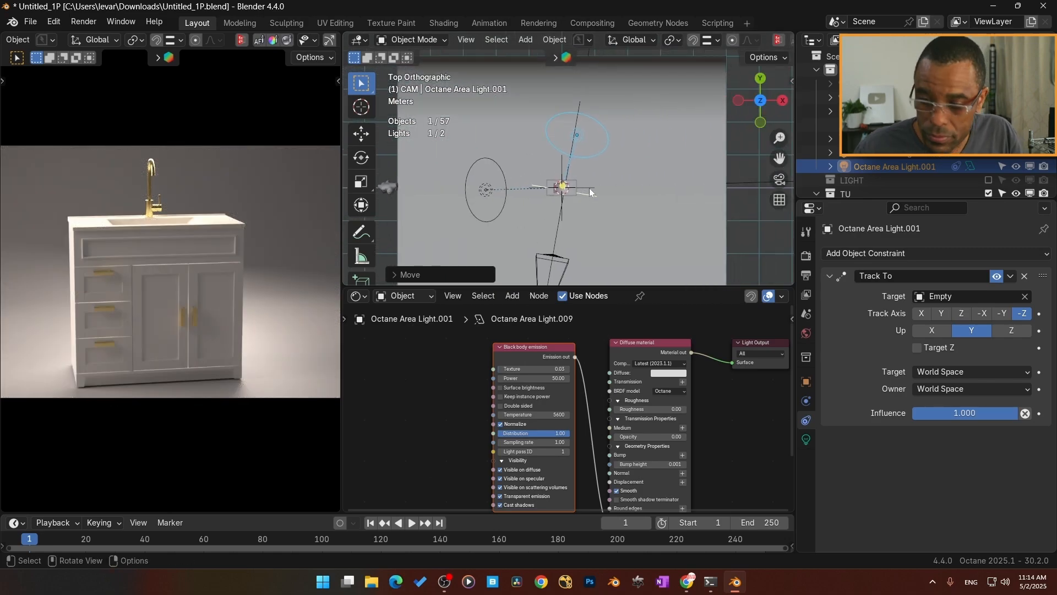
pyautogui.press('g')
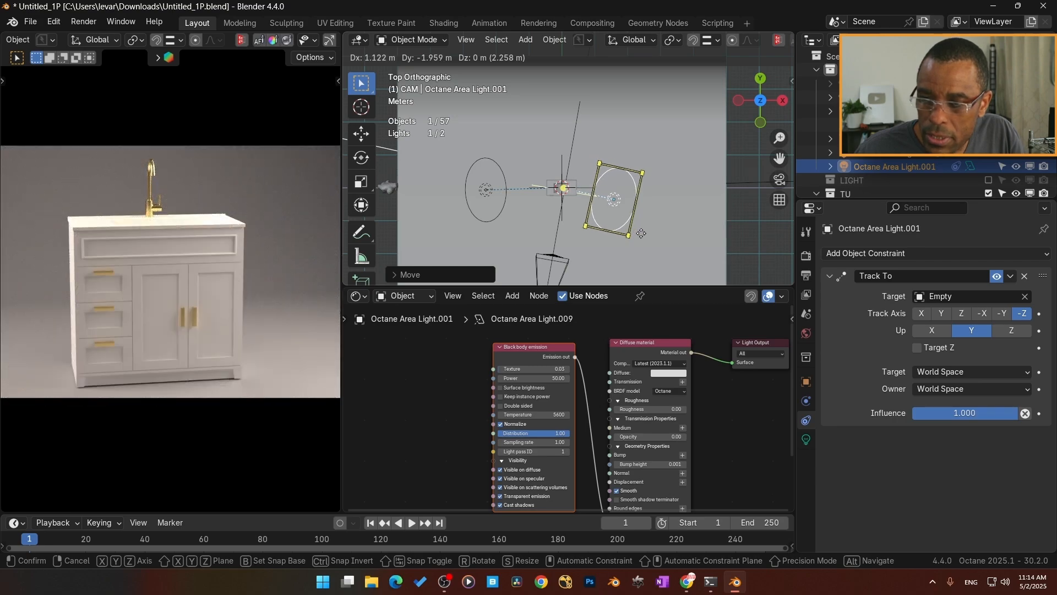
pyautogui.click(640, 234)
pyautogui.moveTo(640, 234); pyautogui.dragTo(629, 181, button='middle')
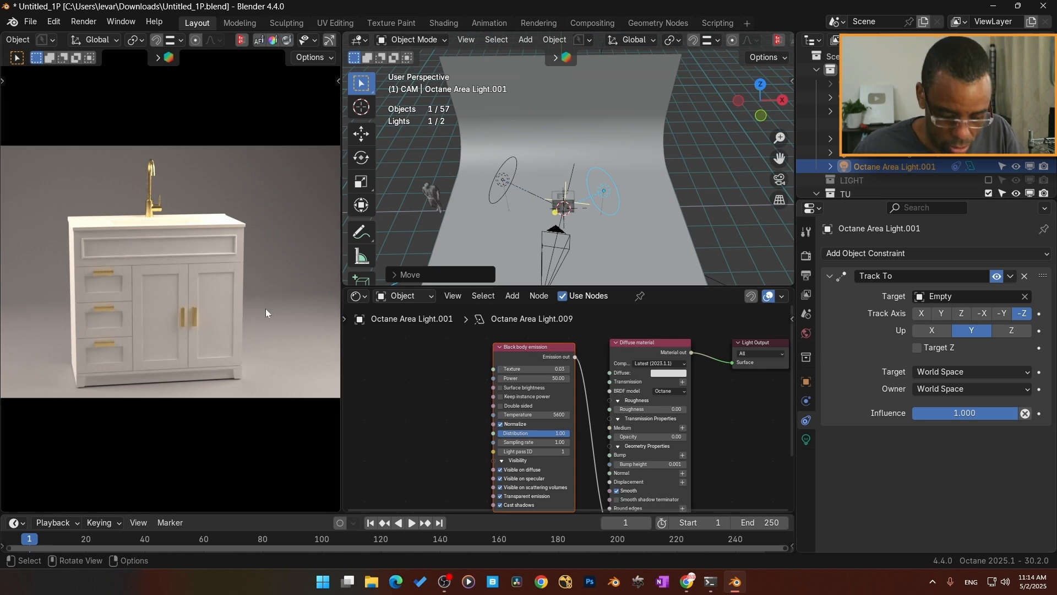
# Step: Set the Octane preview denoiser's blend to 0.3 for the camera view
pyautogui.press('n')
pyautogui.scroll(-3, 285, 395)
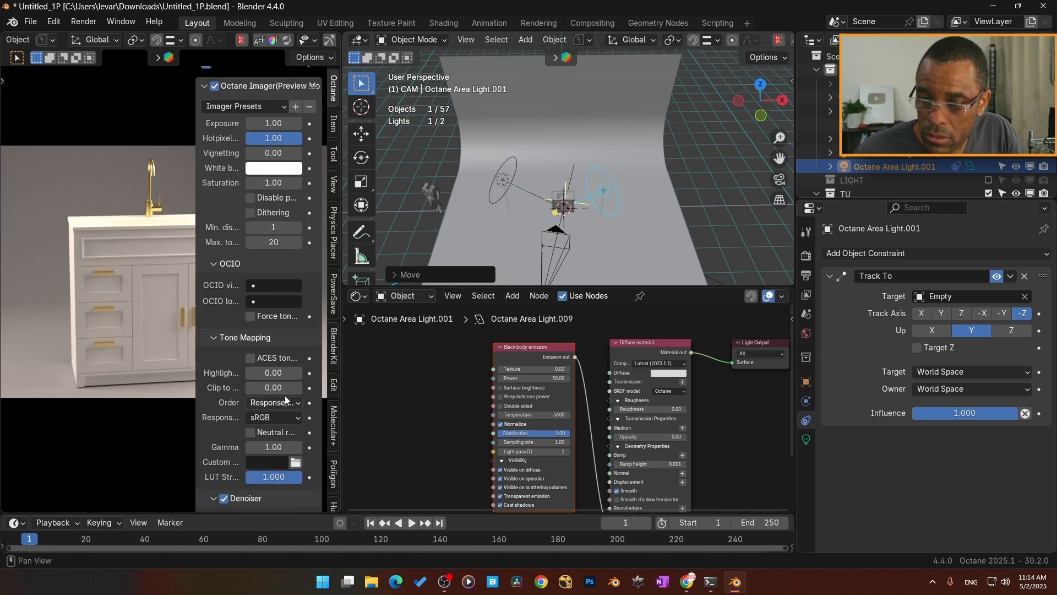
pyautogui.scroll(-6, 285, 400)
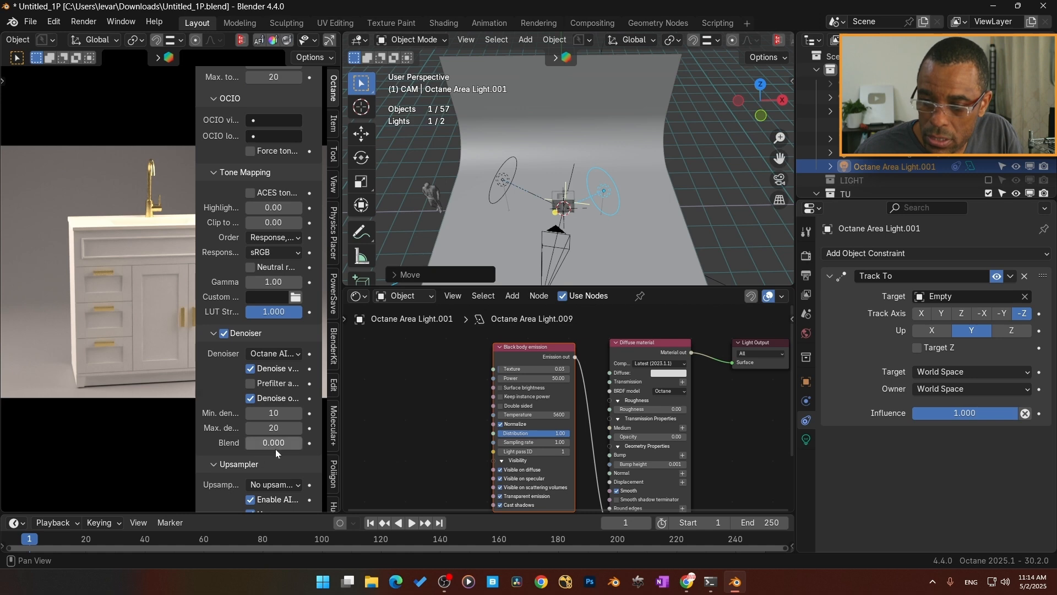
pyautogui.click(275, 443)
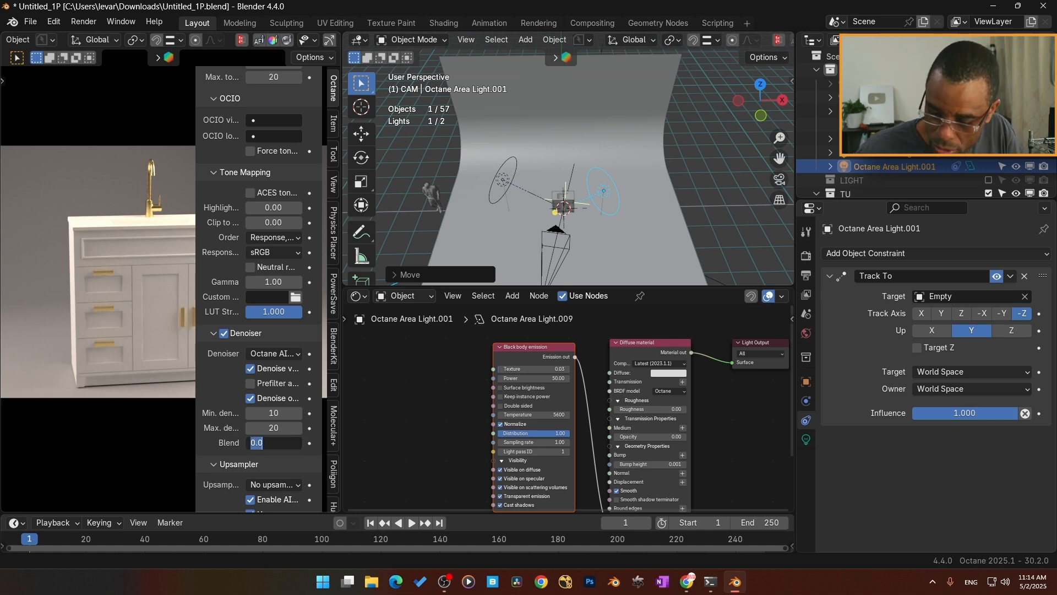
pyautogui.write('.')
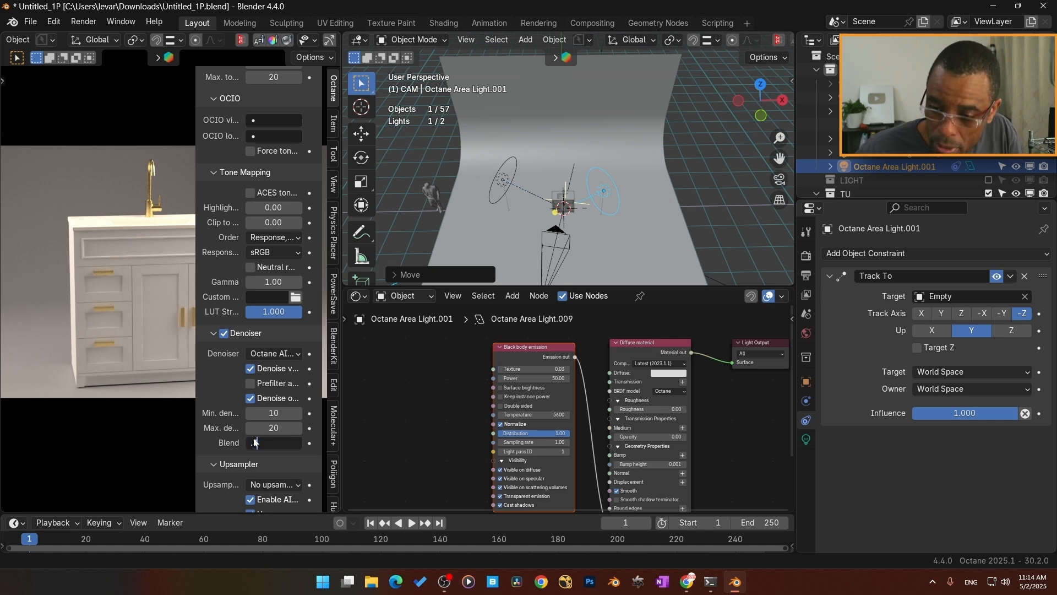
pyautogui.write('300')
pyautogui.press('Return')
# Step: Set the preview denoiser's maximum and minimum intervals both to 1
pyautogui.click(269, 428)
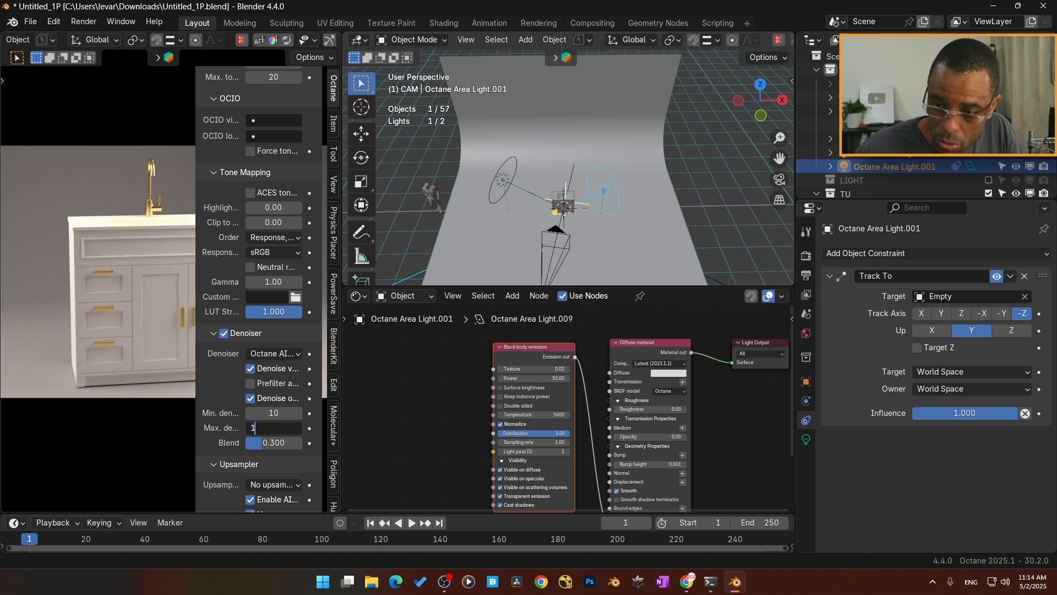
pyautogui.press('Return')
pyautogui.click(270, 414)
pyautogui.write('1')
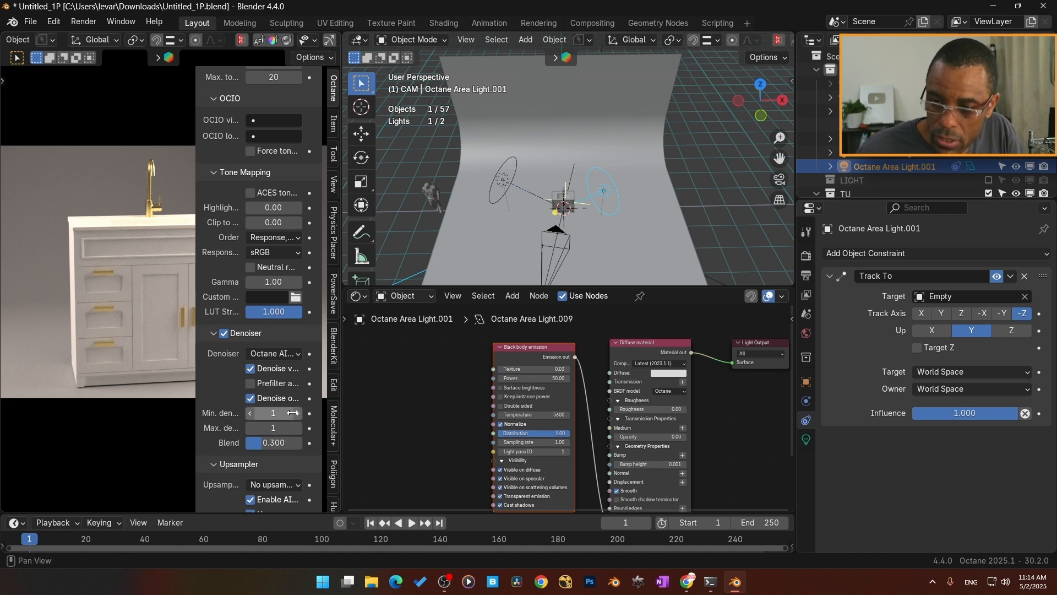
pyautogui.press('Return')
pyautogui.press('n')
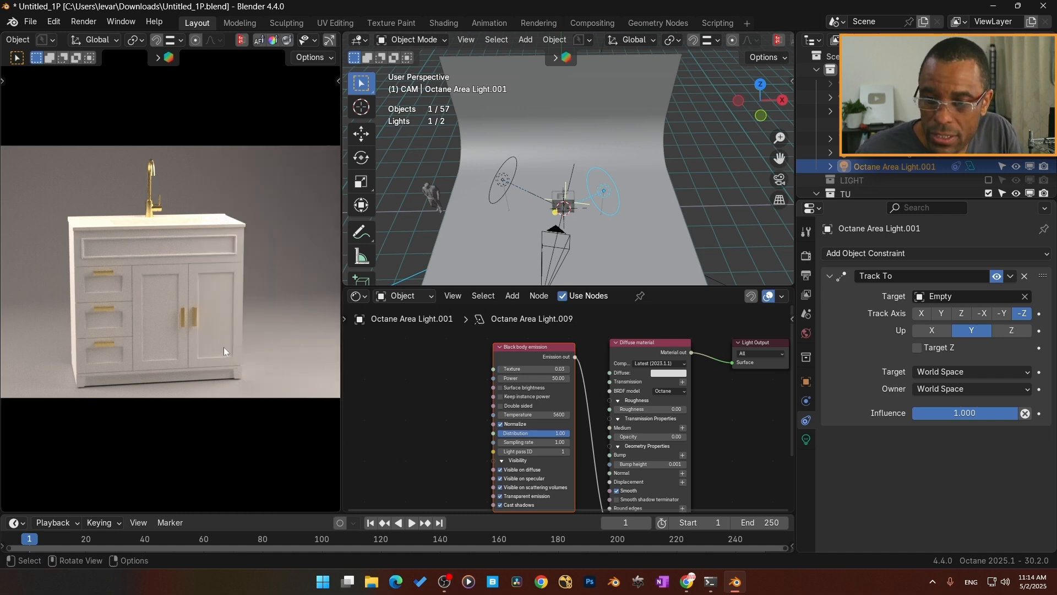
pyautogui.scroll(1, 242, 325)
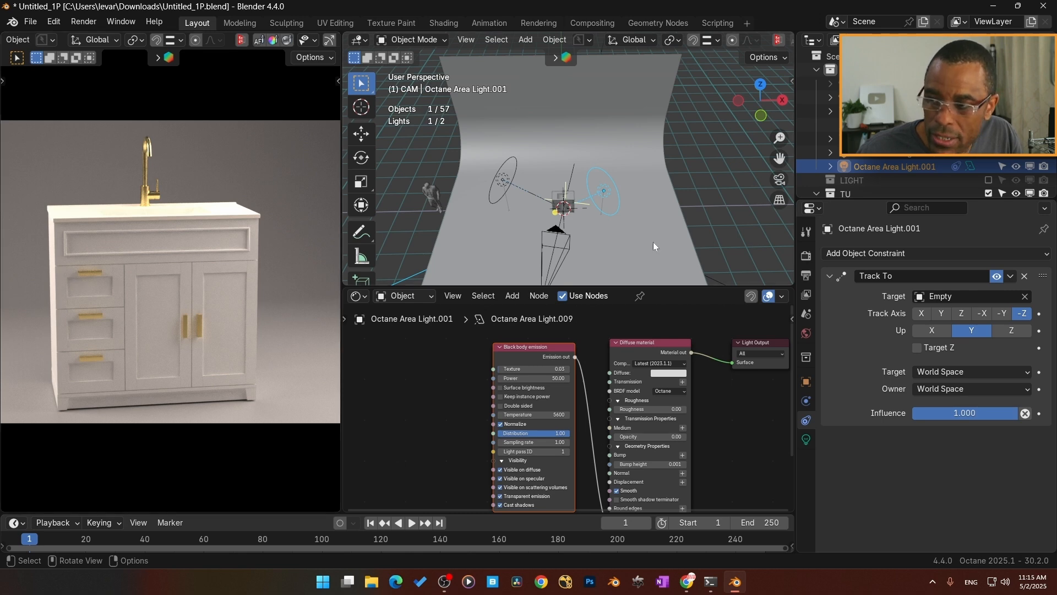
# Step: Shift the duplicated area light about 0.4 m outward in X and 0.66 m down, and set its Black body emission power to 25
pyautogui.moveTo(654, 246); pyautogui.dragTo(622, 168, button='middle')
pyautogui.scroll(4, 573, 214)
pyautogui.press('g')
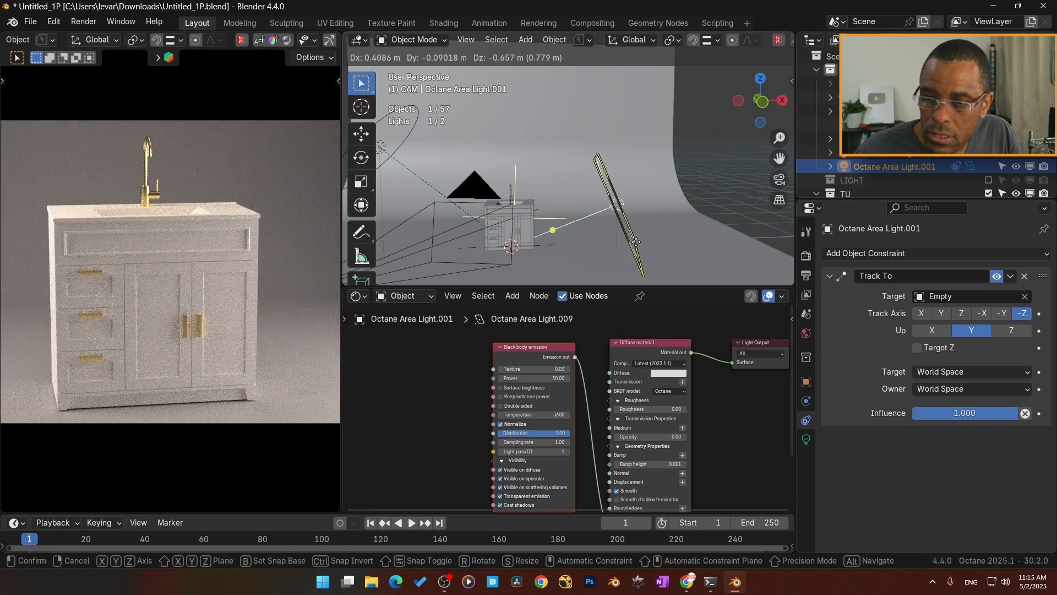
pyautogui.click(636, 242)
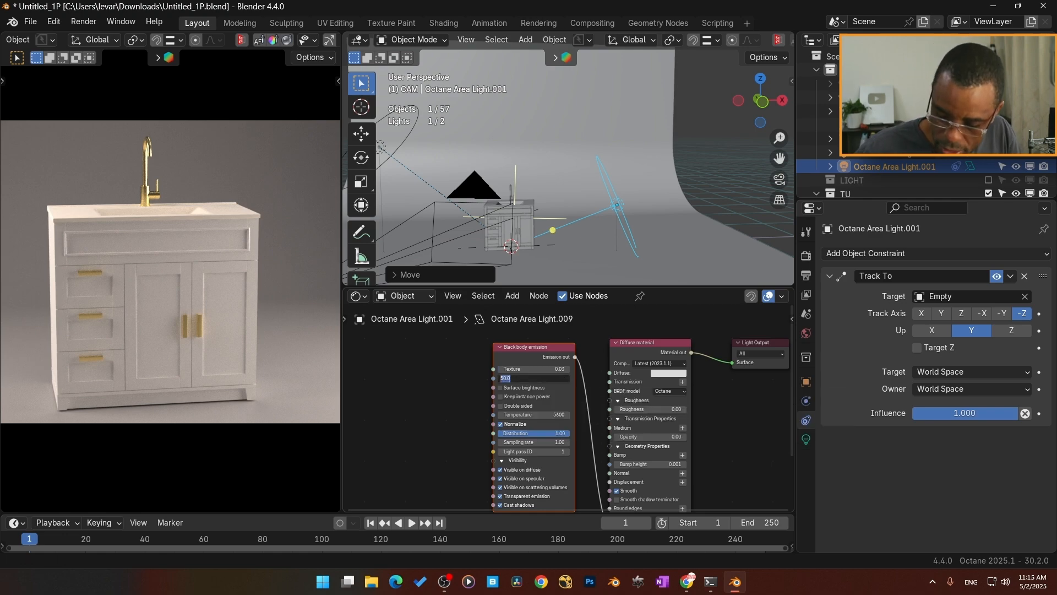
pyautogui.write('25')
pyautogui.press('Return')
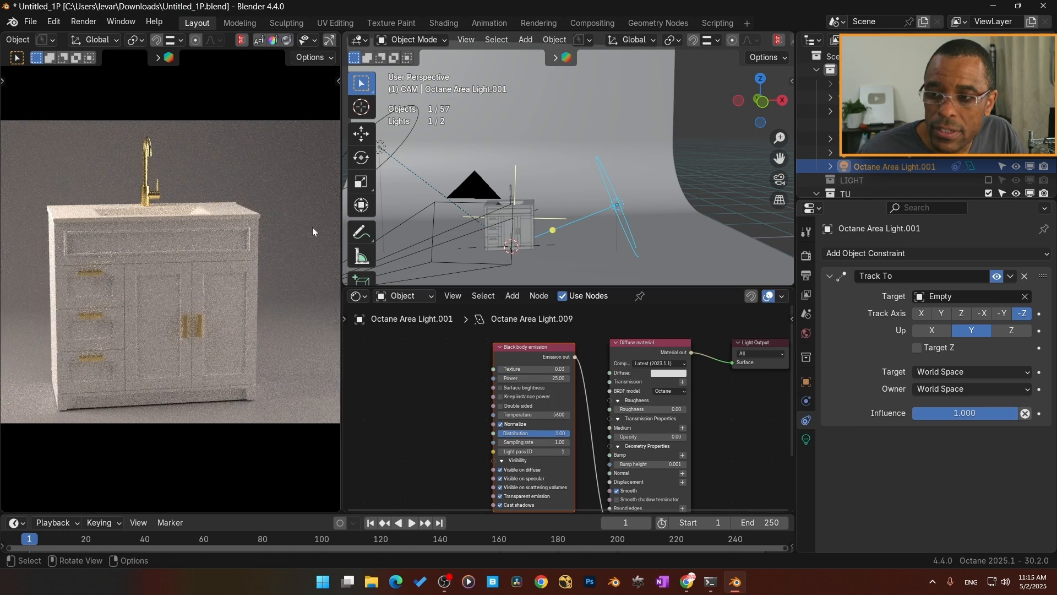
# Step: Set the original area light's Black body emission power to 50
pyautogui.click(384, 144)
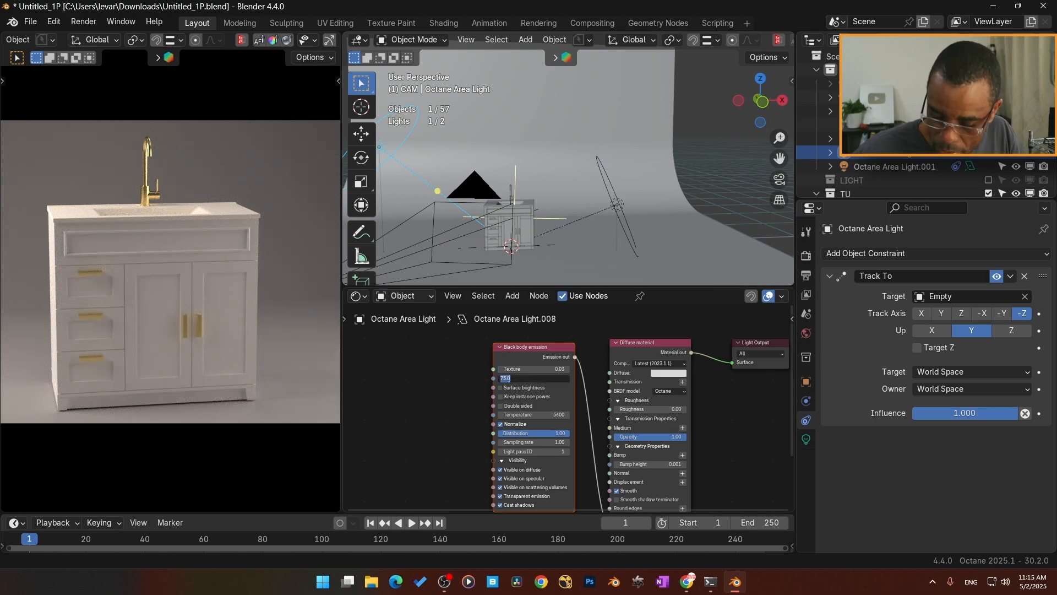
pyautogui.write('50')
pyautogui.press('Return')
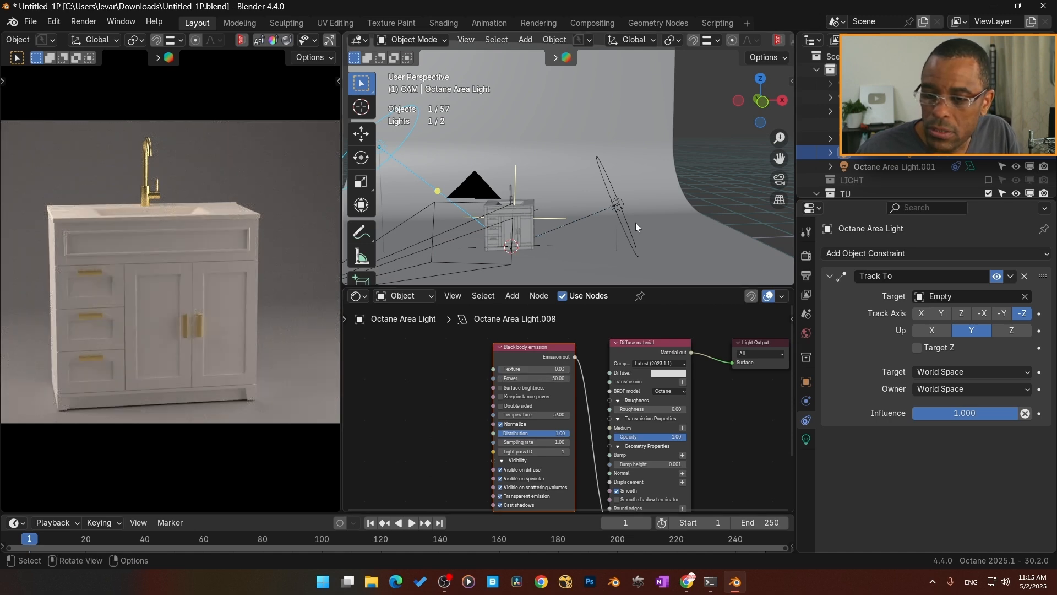
# Step: Adjust the world's Texture environment power to 0.61 after trying 1
pyautogui.press('n')
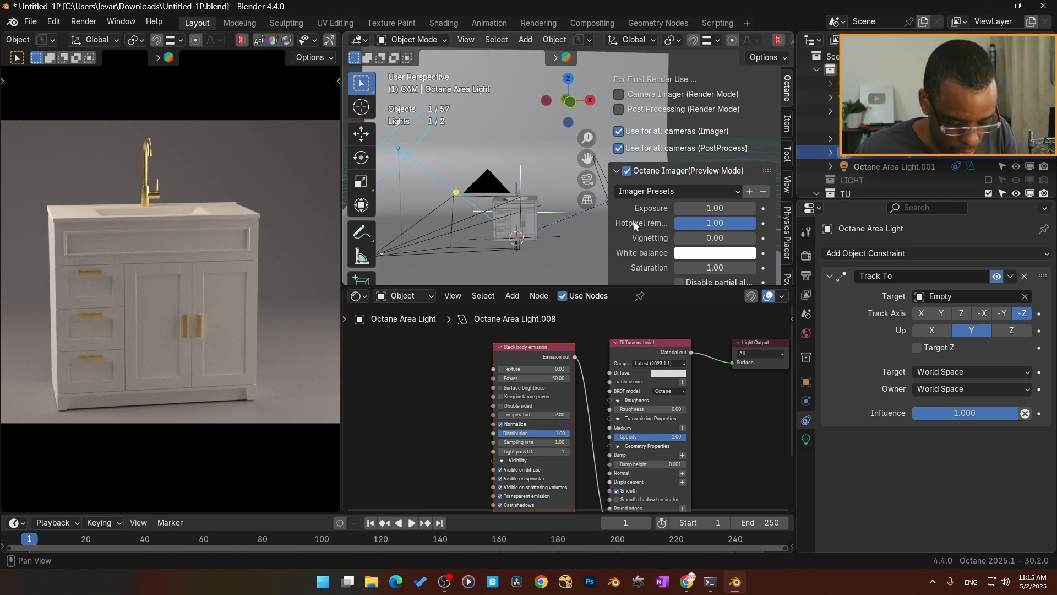
pyautogui.press('n')
pyautogui.click(806, 333)
pyautogui.click(967, 334)
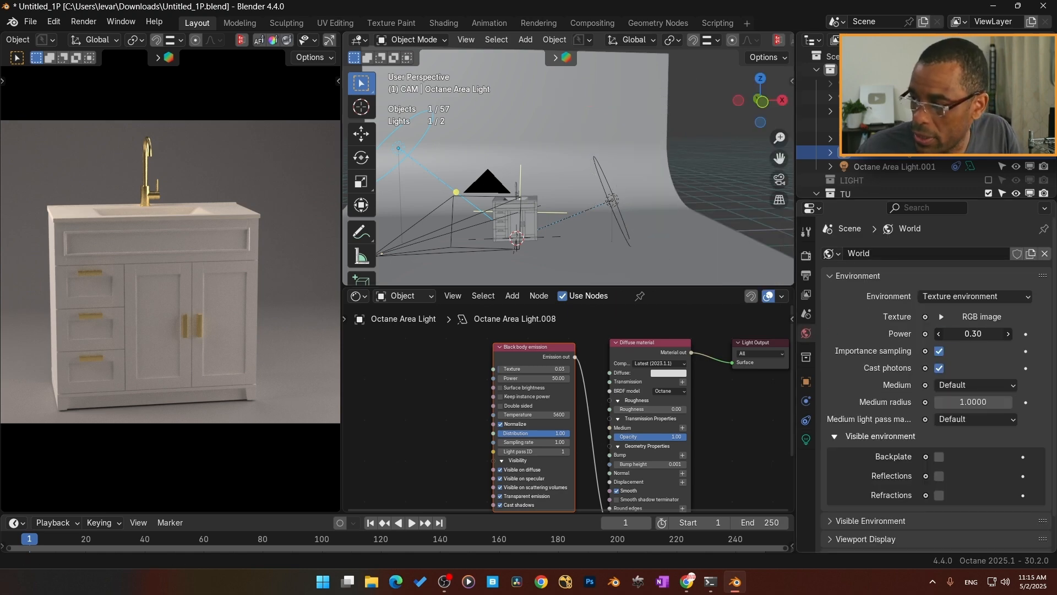
pyautogui.write('1')
pyautogui.press('Return')
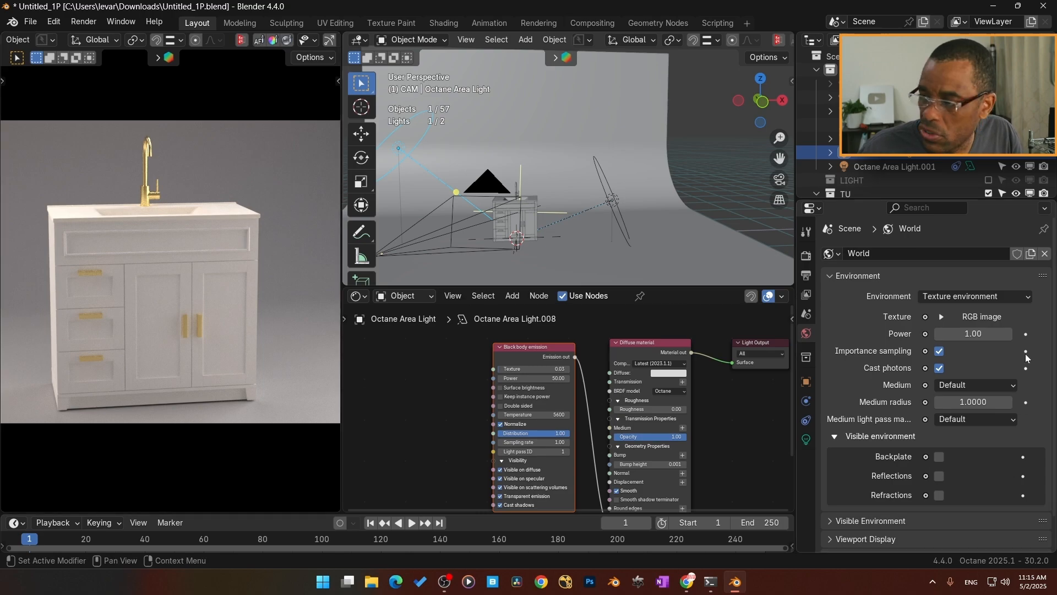
pyautogui.moveTo(972, 333); pyautogui.dragTo(1049, 333)
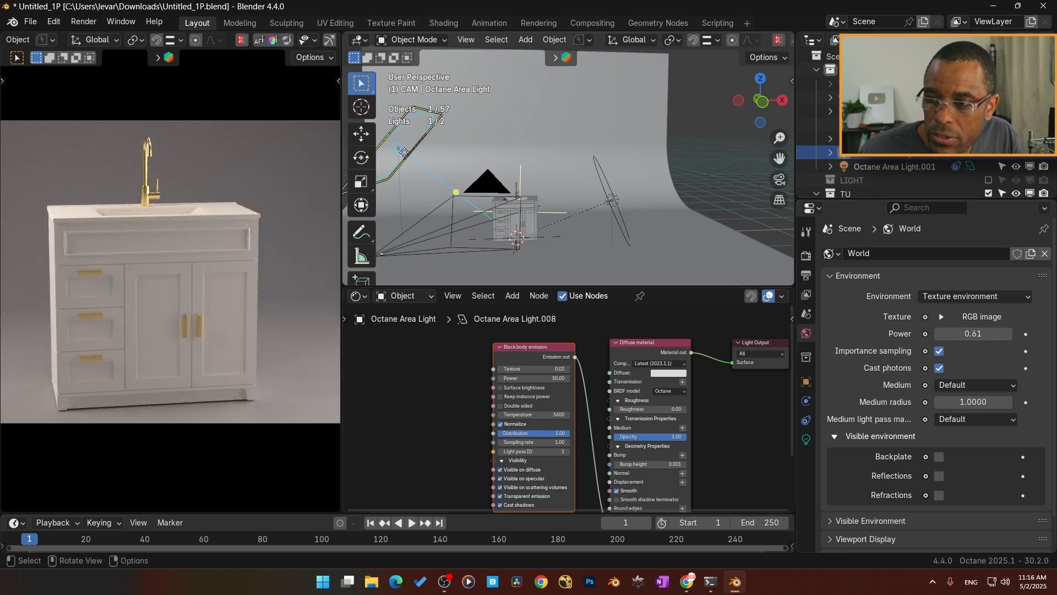
# Step: Scale the original area light up by about 1.38 and set its Black body emission power to 25
pyautogui.moveTo(484, 213); pyautogui.dragTo(520, 216, button='middle')
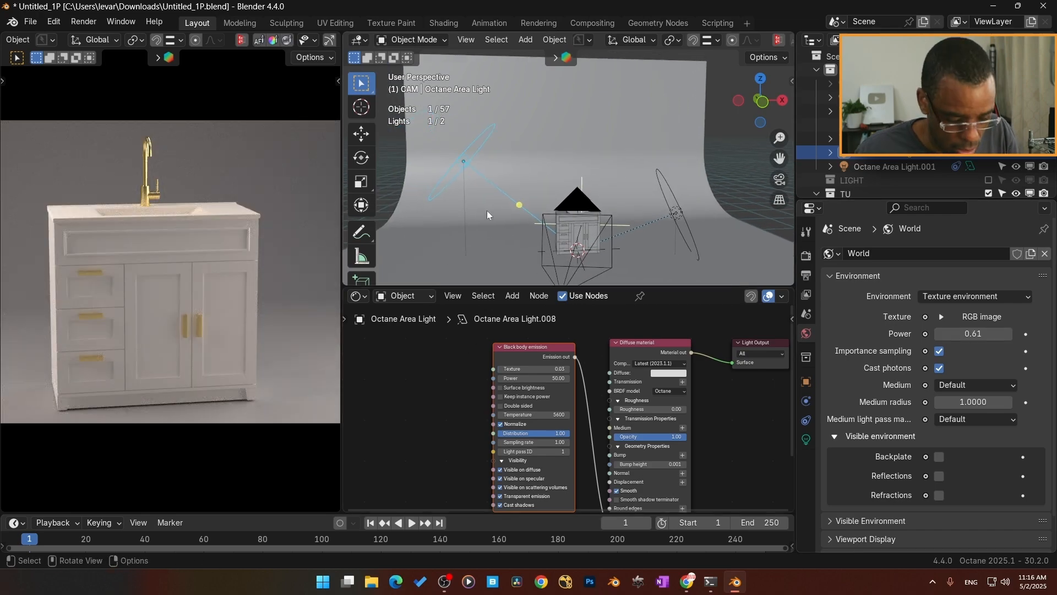
pyautogui.press('s')
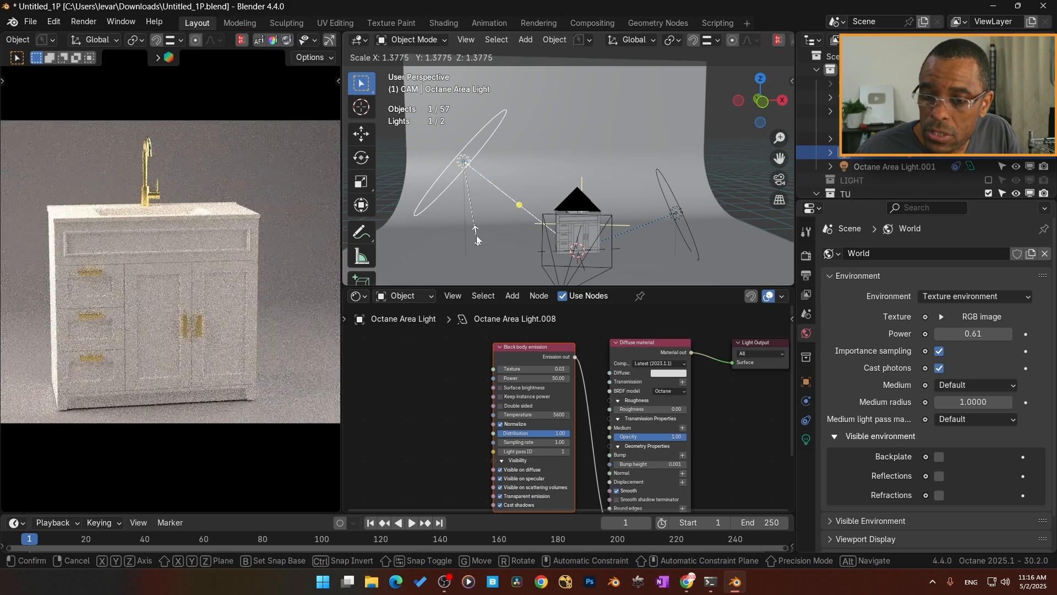
pyautogui.click(477, 239)
pyautogui.click(548, 379)
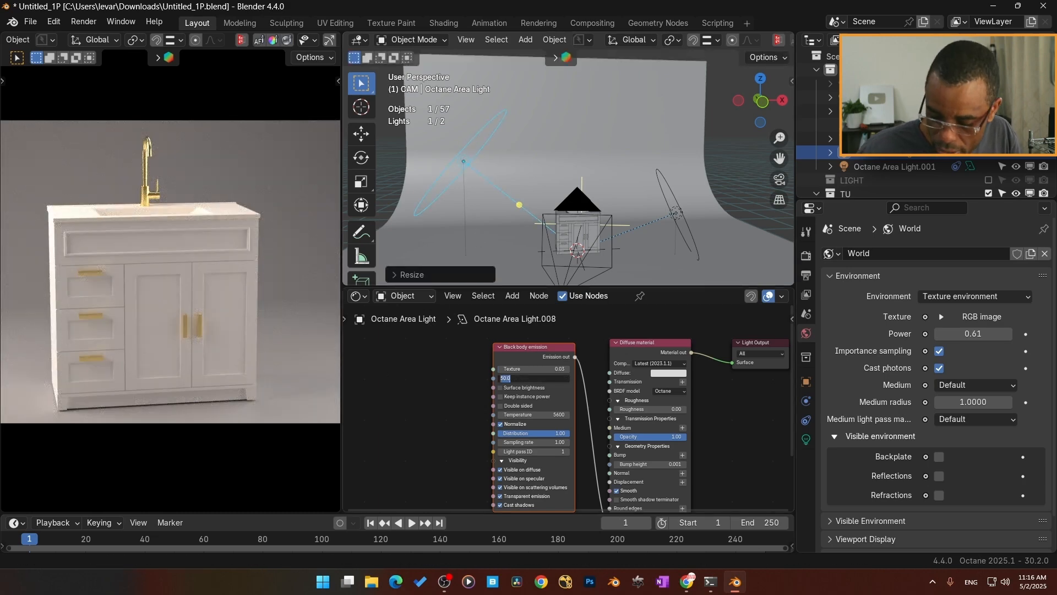
pyautogui.press('Return')
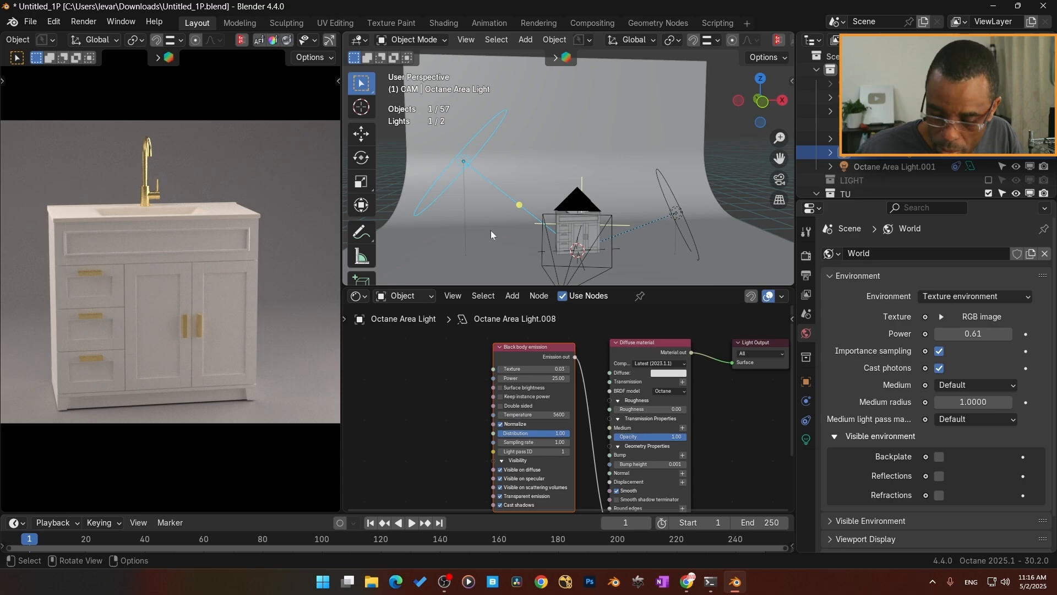
# Step: Move the original area light farther from the vanity along negative X in the top view
pyautogui.press('KP_7')
pyautogui.press('g')
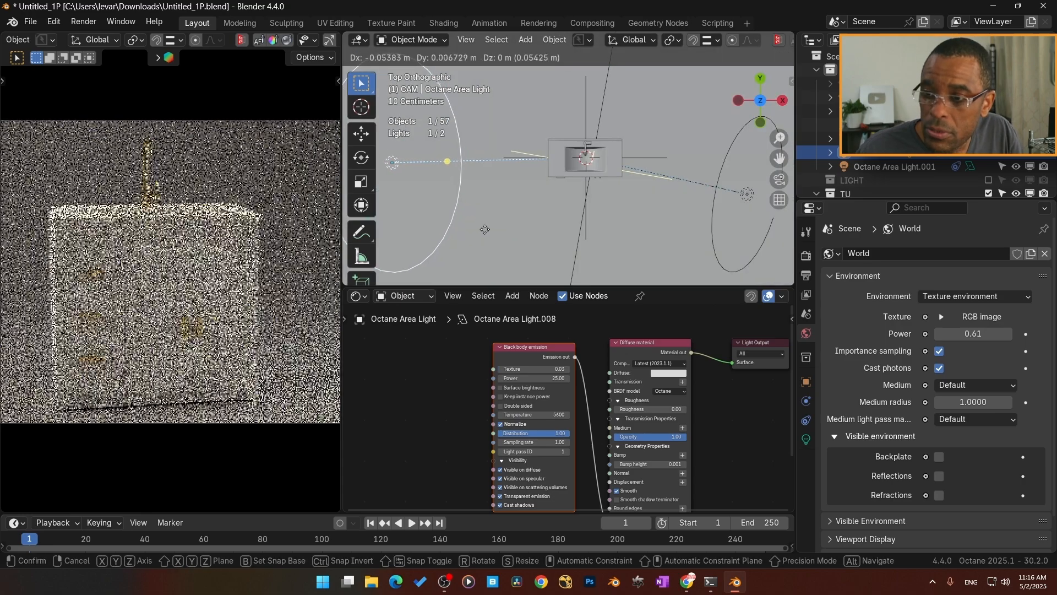
pyautogui.click(456, 229)
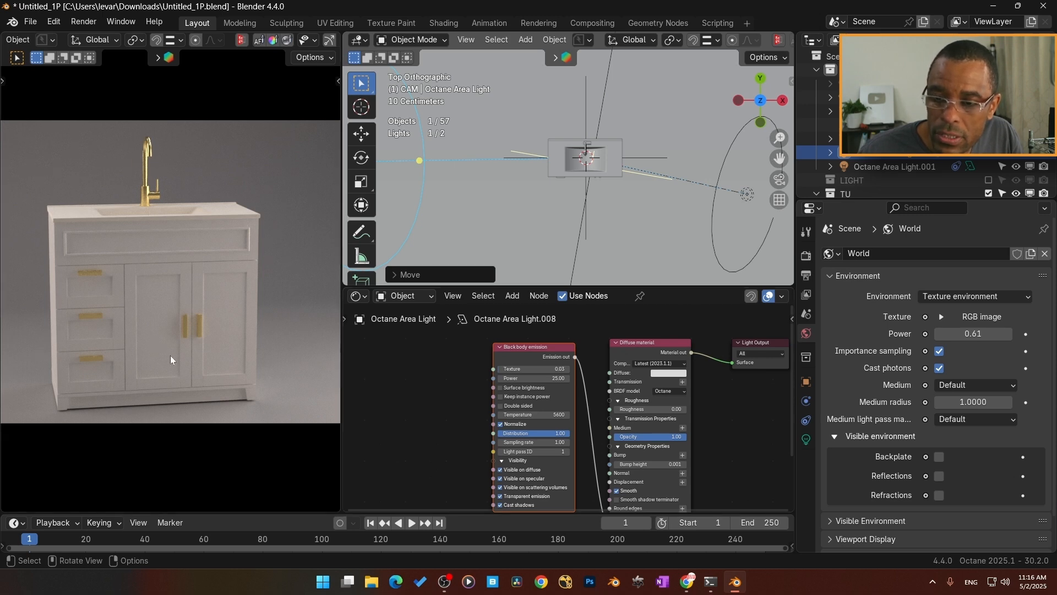
# Step: Examine the countertop's front edge up close and check its modifier stack
pyautogui.click(171, 253)
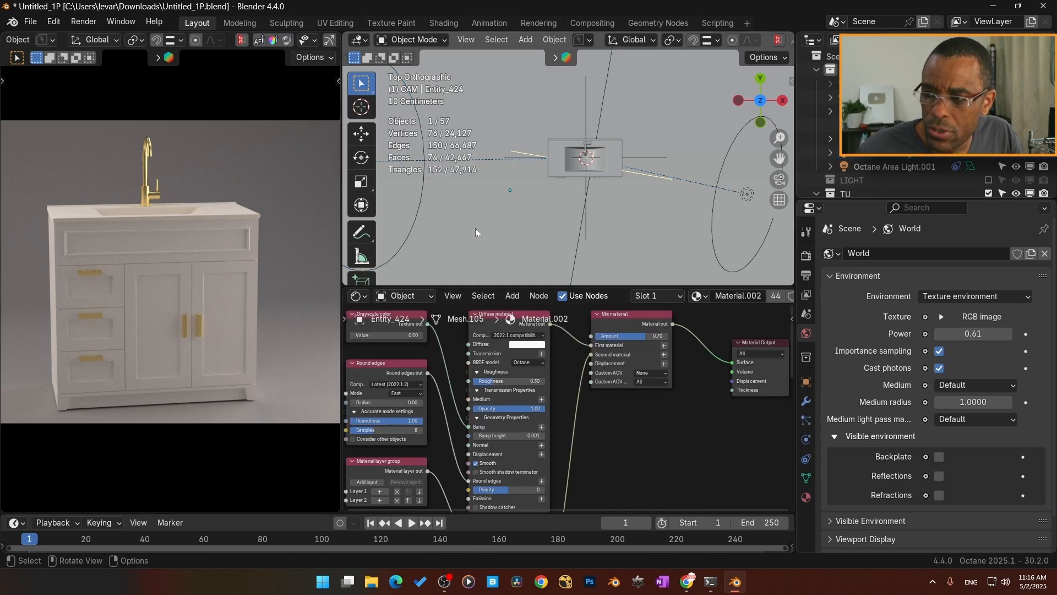
pyautogui.click(599, 174)
pyautogui.moveTo(600, 178); pyautogui.dragTo(606, 139, button='middle')
pyautogui.press('KP_Decimal')
pyautogui.scroll(4, 573, 227)
pyautogui.moveTo(573, 227)
pyautogui.mouseDown(button='middle')
pyautogui.moveTo(570, 213)
pyautogui.moveTo(590, 217)
pyautogui.mouseUp(button='middle')
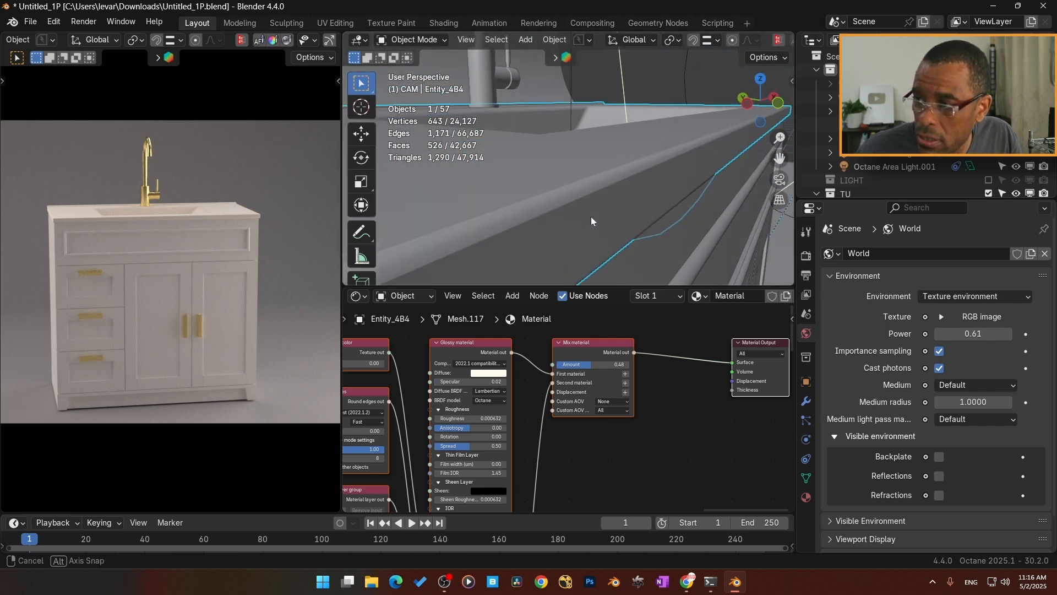
pyautogui.click(805, 401)
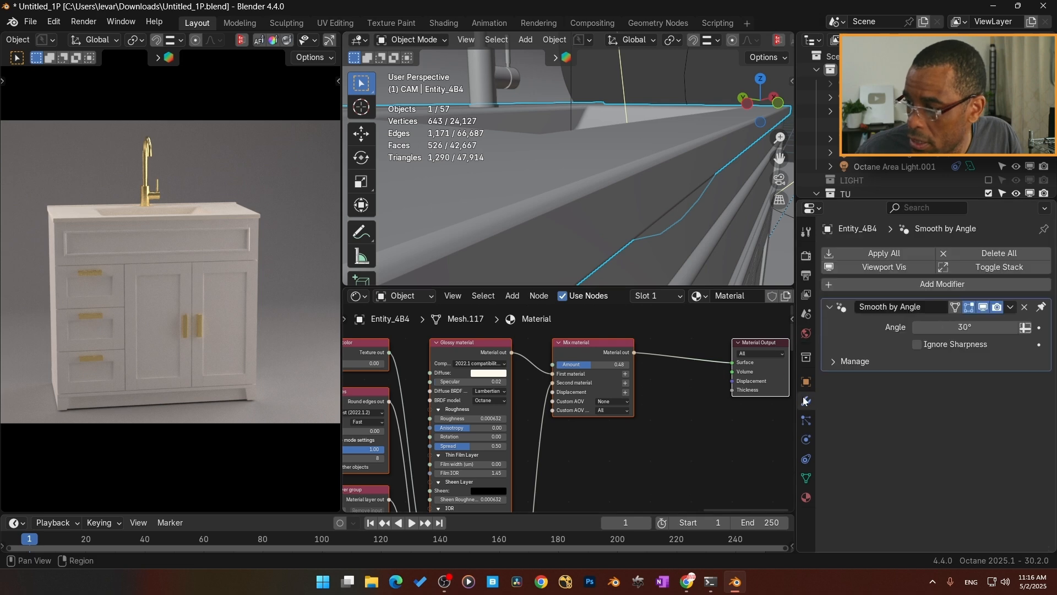
pyautogui.moveTo(557, 234); pyautogui.dragTo(590, 216, button='middle')
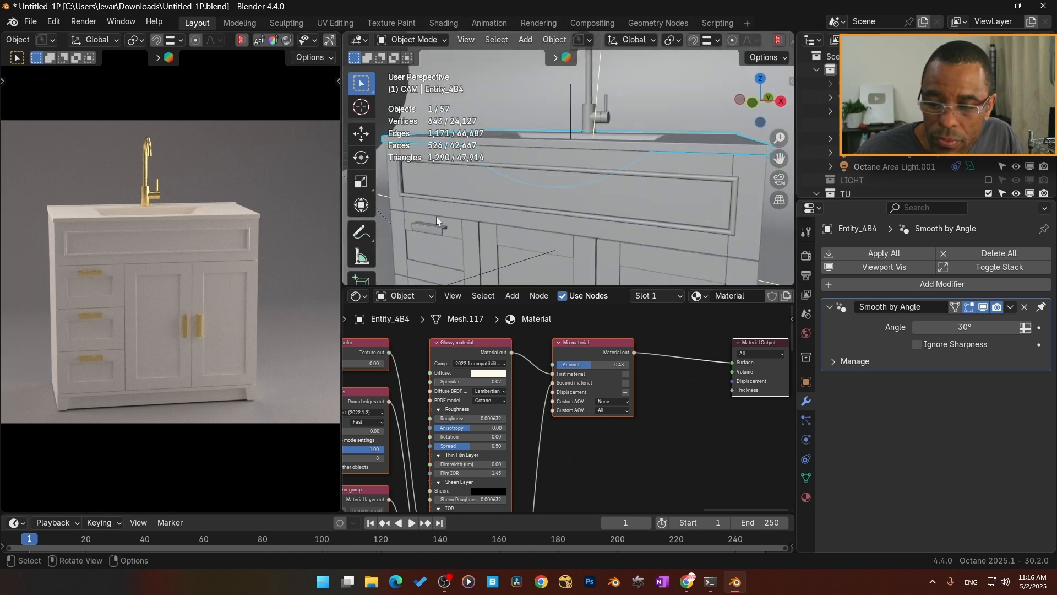
# Step: Duplicate the area light on the vanity's +X side and place the copy toward the vanity's front, at about X 1.16, Y -1.17, Z 0.89 m
pyautogui.scroll(-8, 579, 204)
pyautogui.moveTo(597, 209); pyautogui.dragTo(616, 209, button='middle')
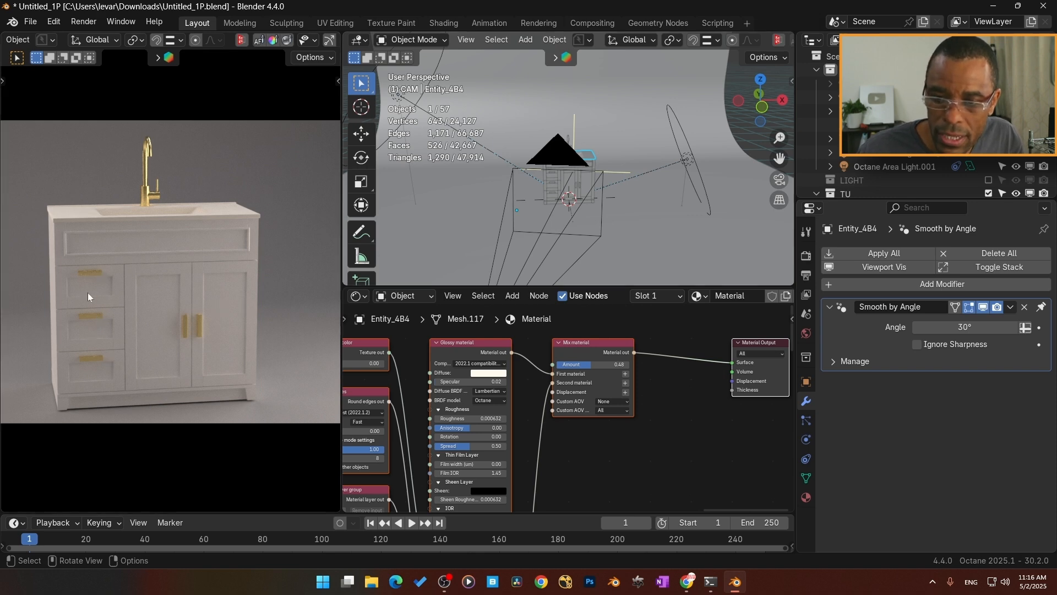
pyautogui.moveTo(634, 173); pyautogui.dragTo(560, 211, button='middle')
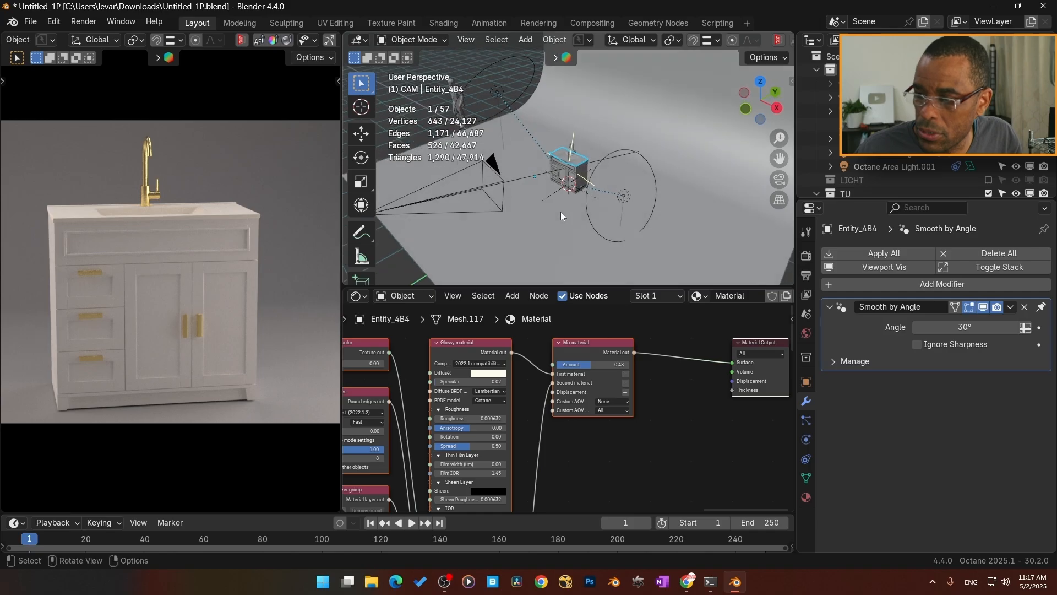
pyautogui.click(625, 196)
pyautogui.hotkey('shift', 'd')
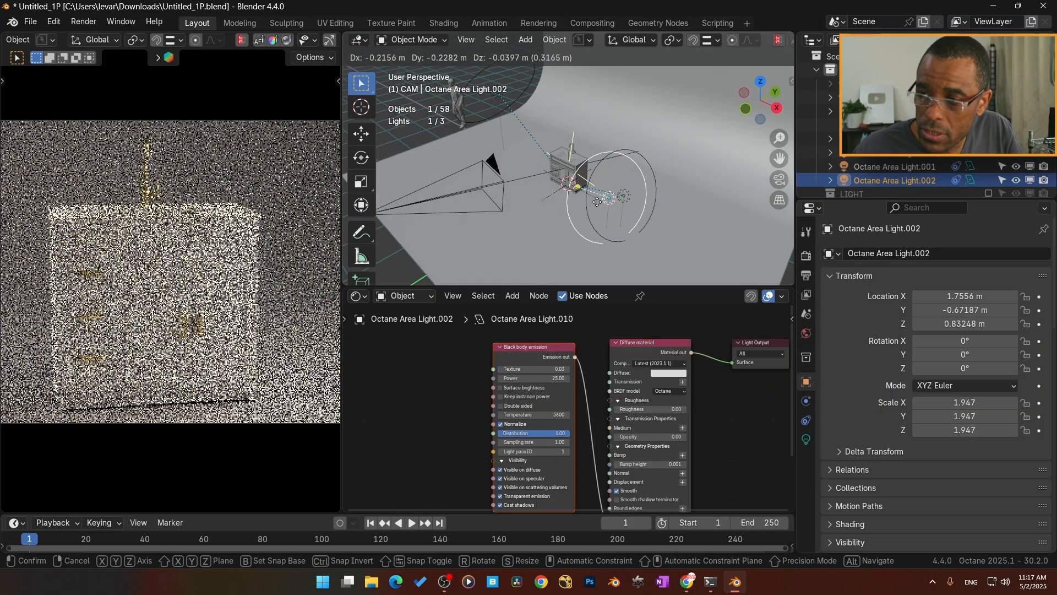
pyautogui.click(556, 198)
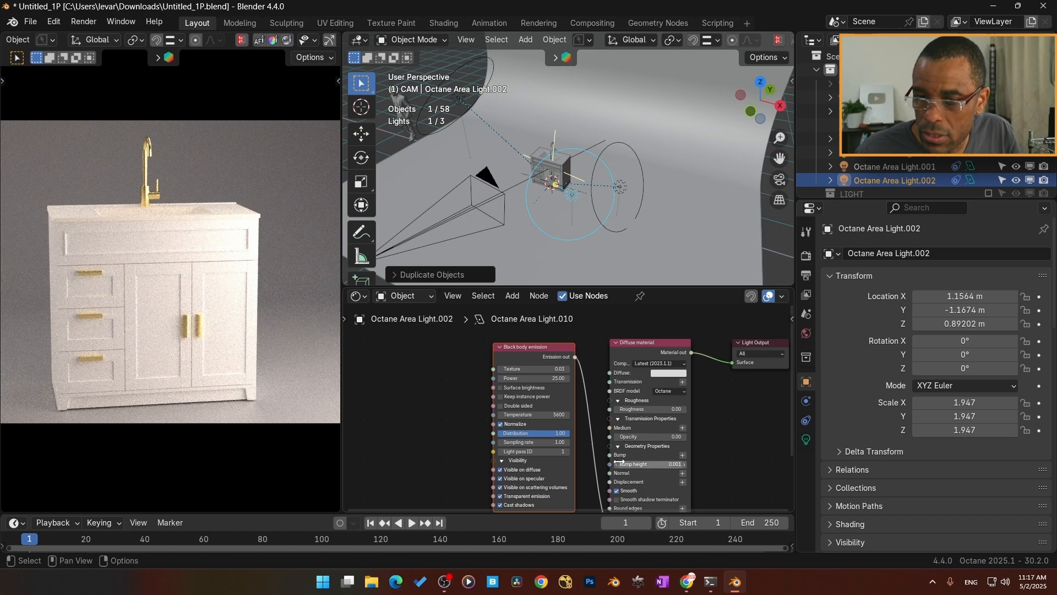
# Step: Set the duplicated light's Black body emission power to 10 and scale the light down to about 1.54
pyautogui.click(549, 379)
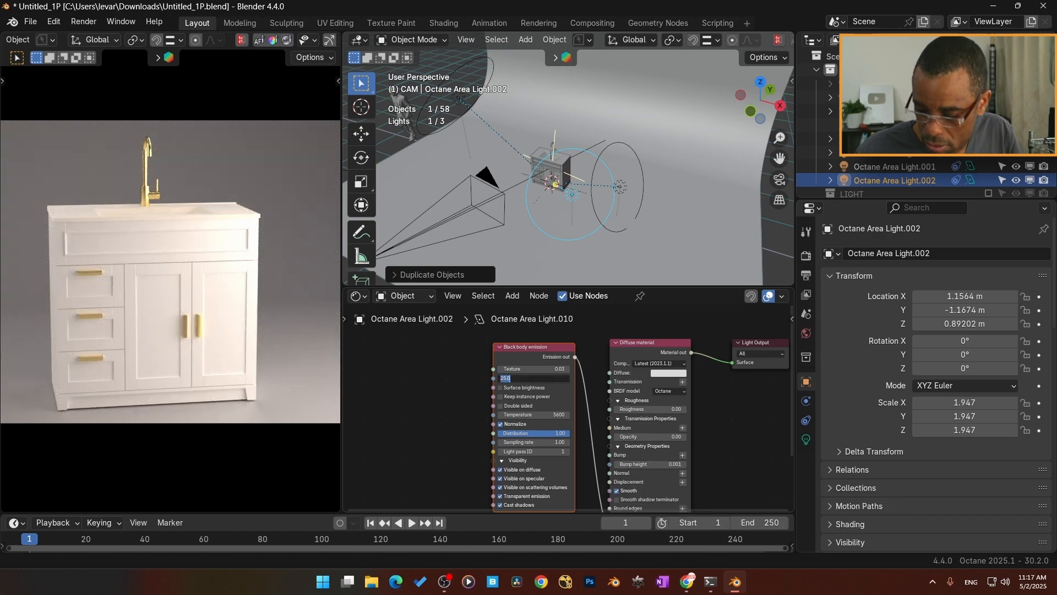
pyautogui.write('10')
pyautogui.press('Return')
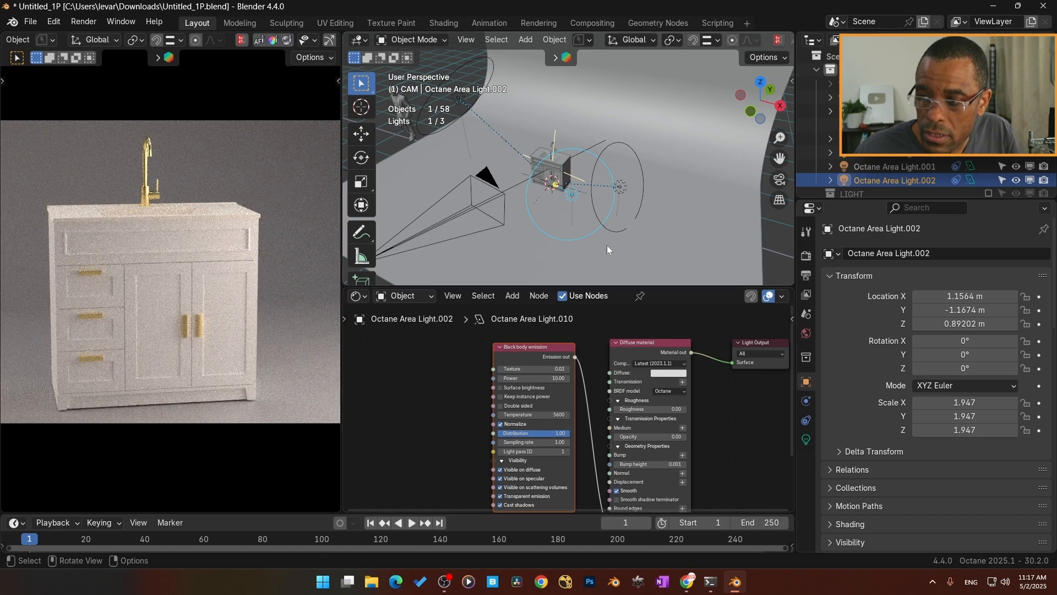
pyautogui.press('s')
pyautogui.click(604, 235)
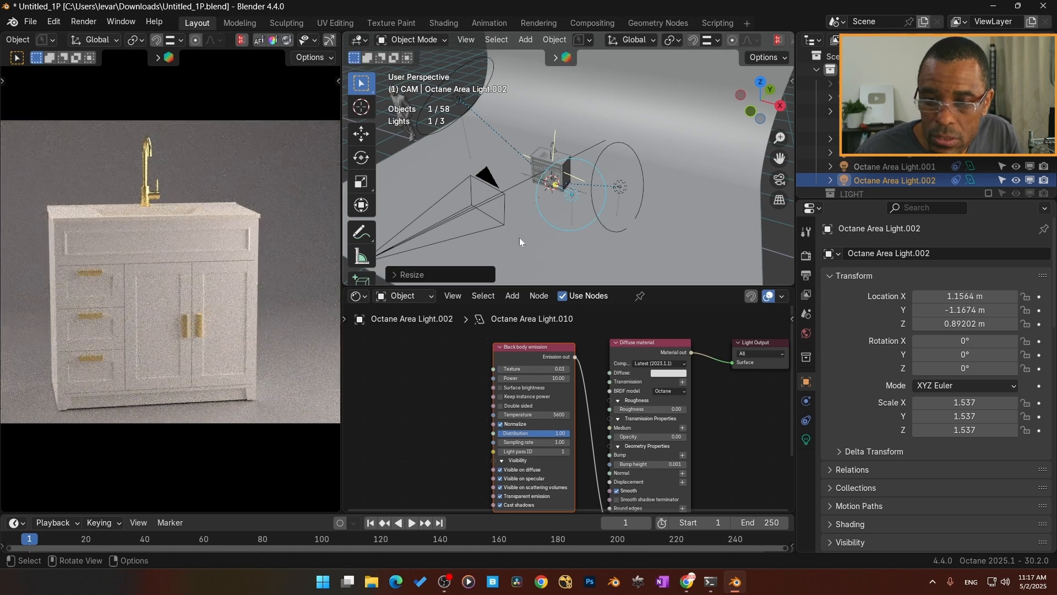
# Step: Try the duplicated light at several positions in front of the vanity, ending on its -X side at about X -0.99, Y -0.69, Z 0.71 m
pyautogui.moveTo(520, 237); pyautogui.dragTo(579, 204, button='middle')
pyautogui.scroll(5, 572, 235)
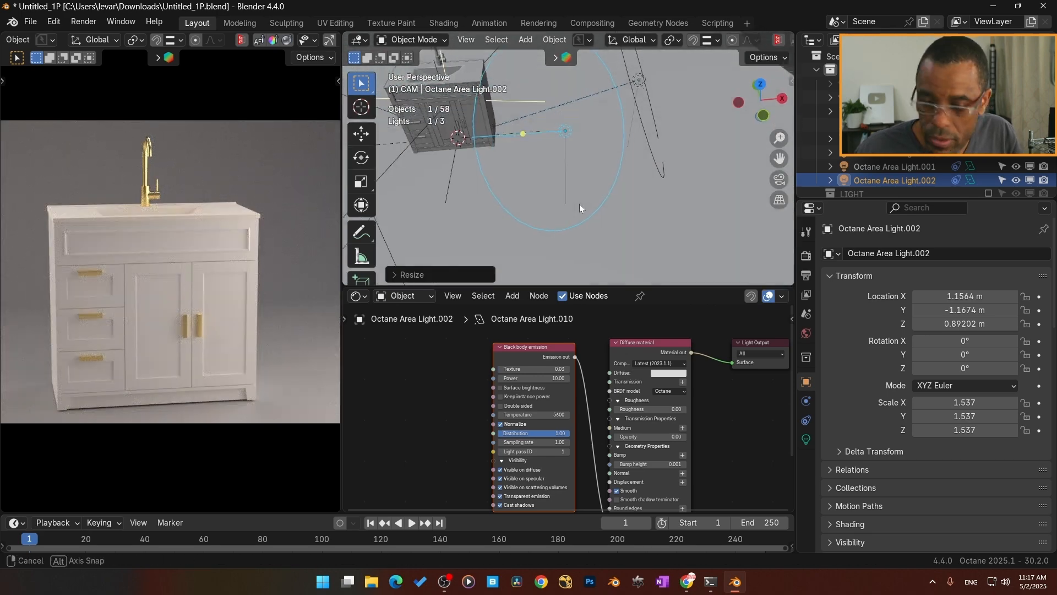
pyautogui.press('g')
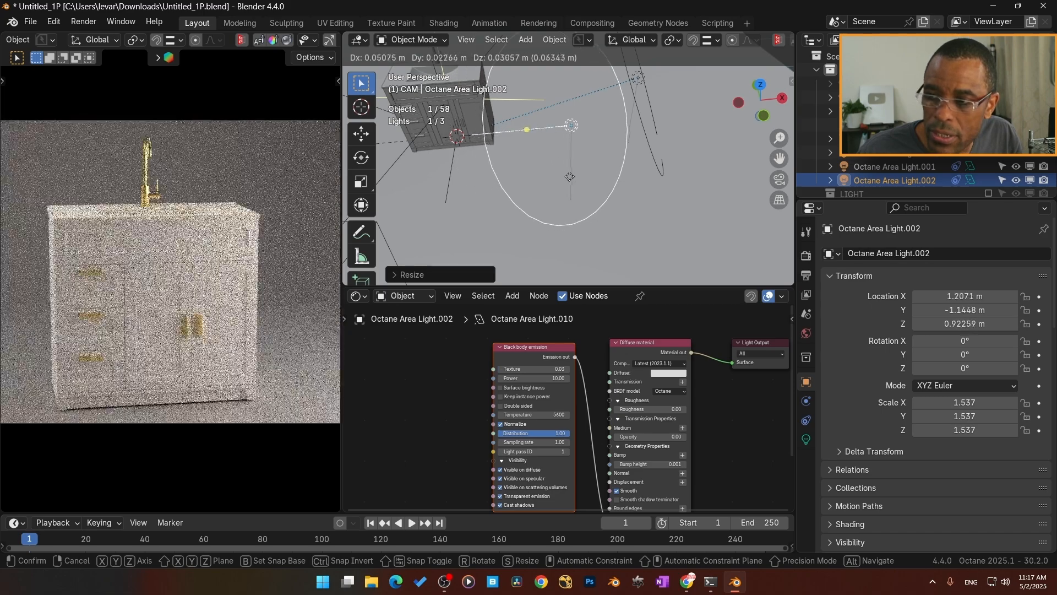
pyautogui.click(569, 181)
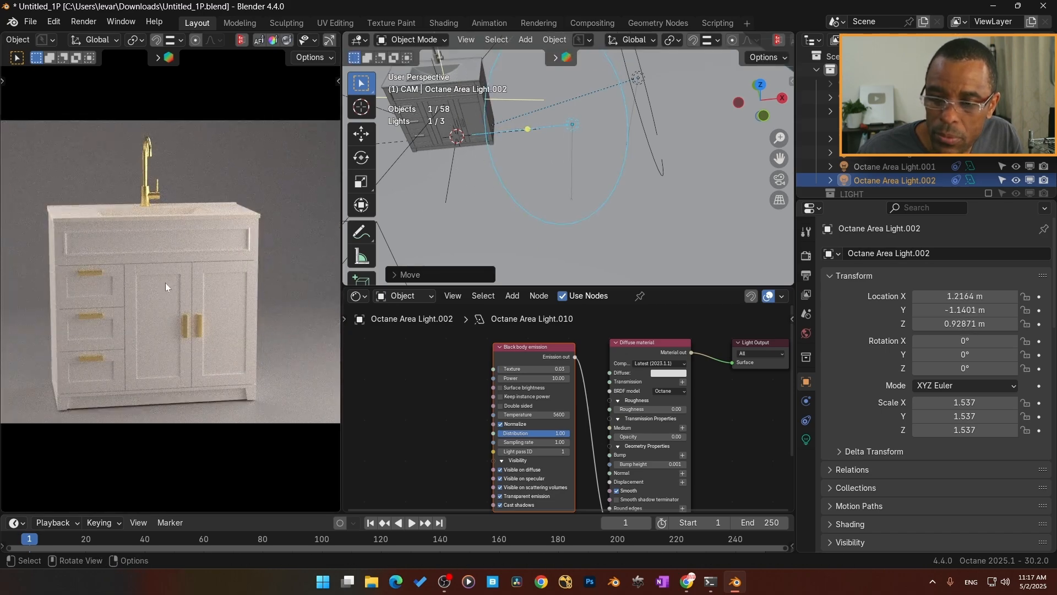
pyautogui.press('g')
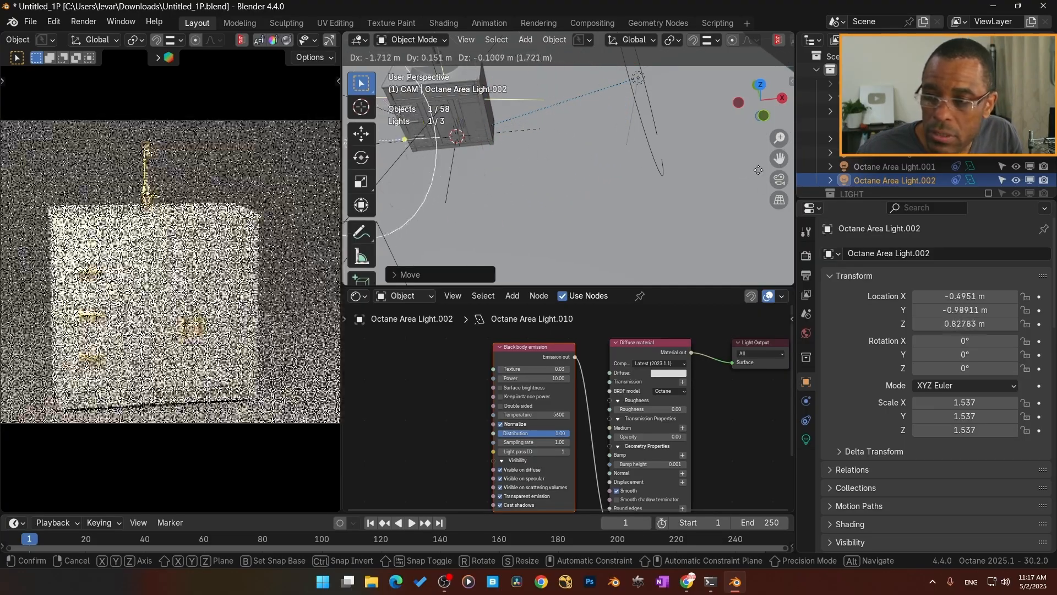
pyautogui.click(541, 180)
pyautogui.moveTo(542, 180); pyautogui.dragTo(565, 152, button='middle')
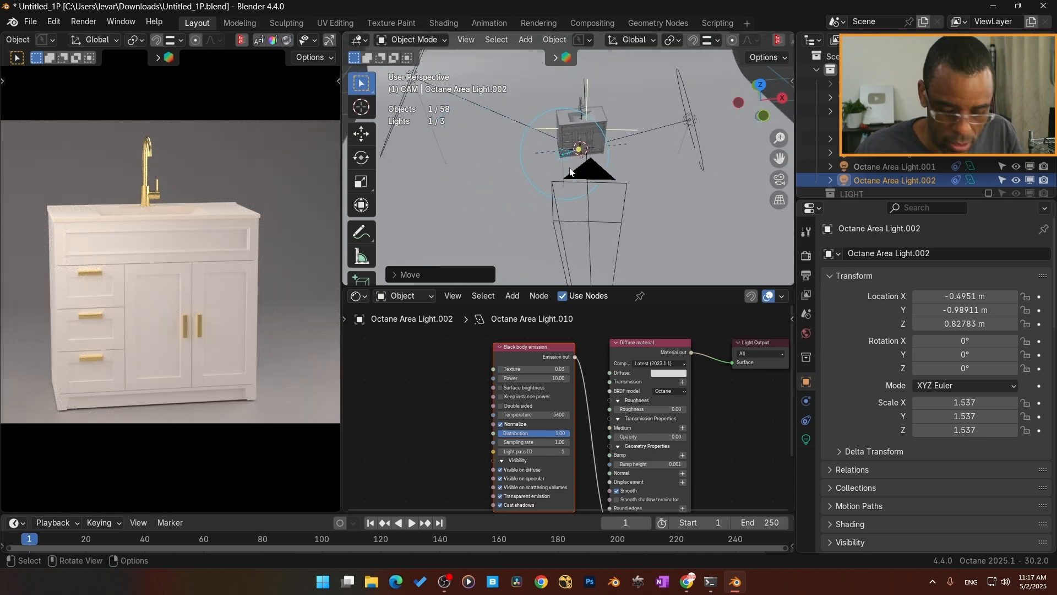
pyautogui.moveTo(571, 172); pyautogui.dragTo(587, 186, button='middle')
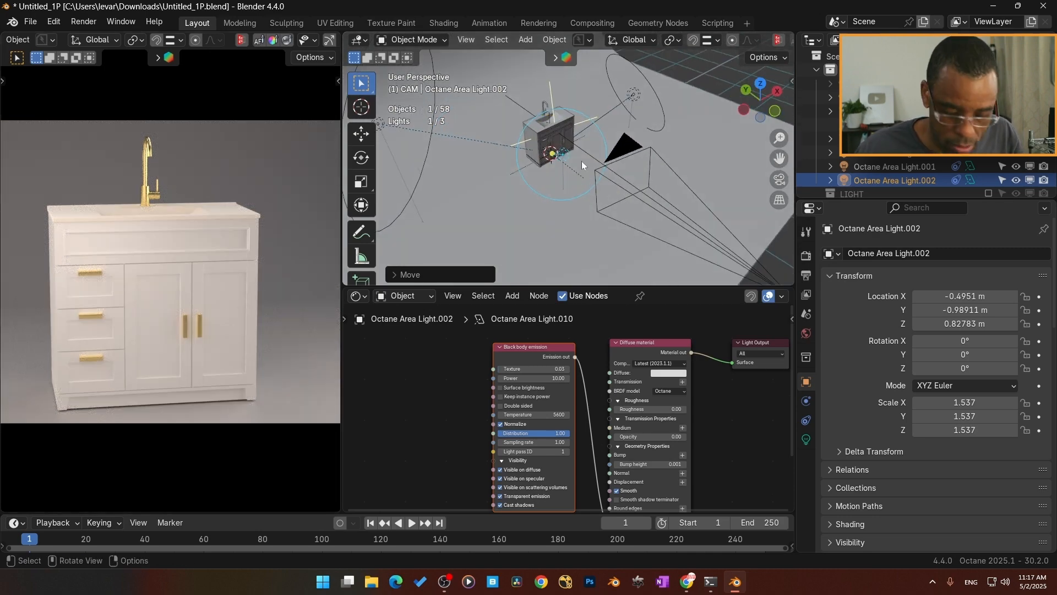
pyautogui.press('g')
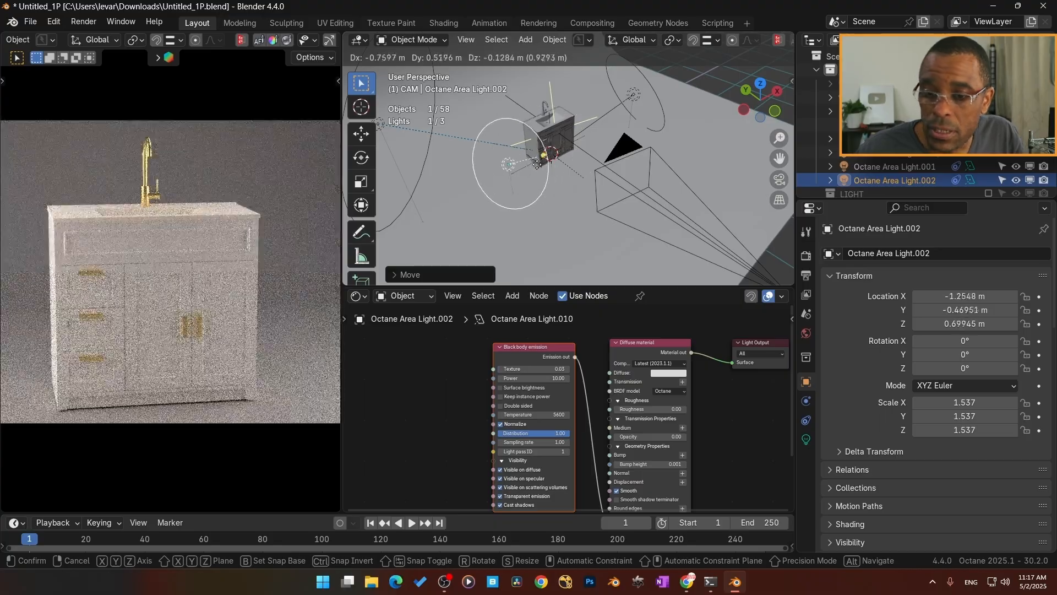
pyautogui.click(557, 165)
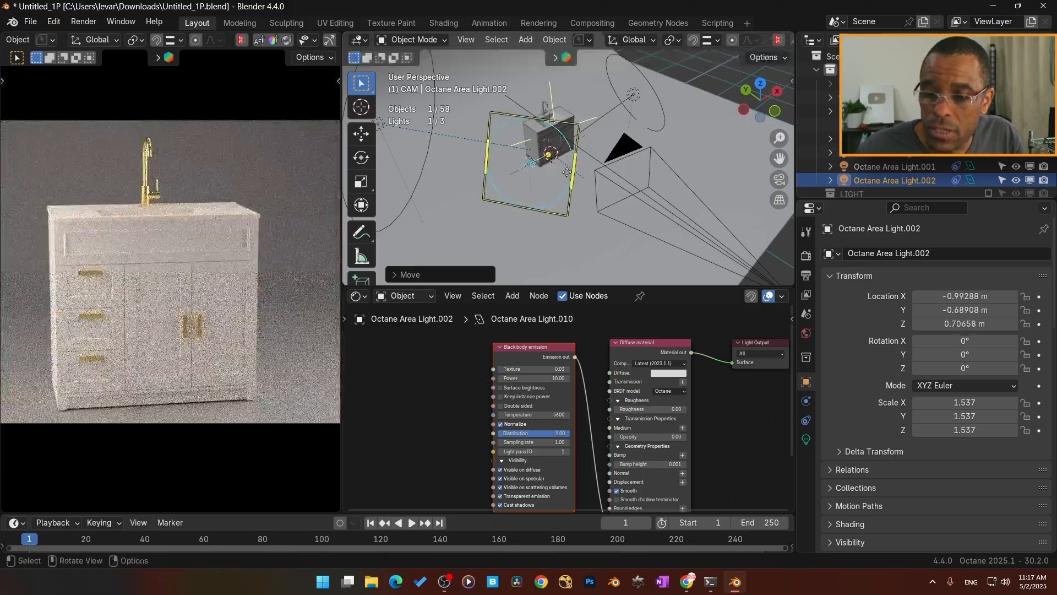
# Step: Raise the duplicated light above the countertop to about X -0.37, Y -0.33, Z 1.71 m
pyautogui.moveTo(560, 204); pyautogui.dragTo(594, 163, button='middle')
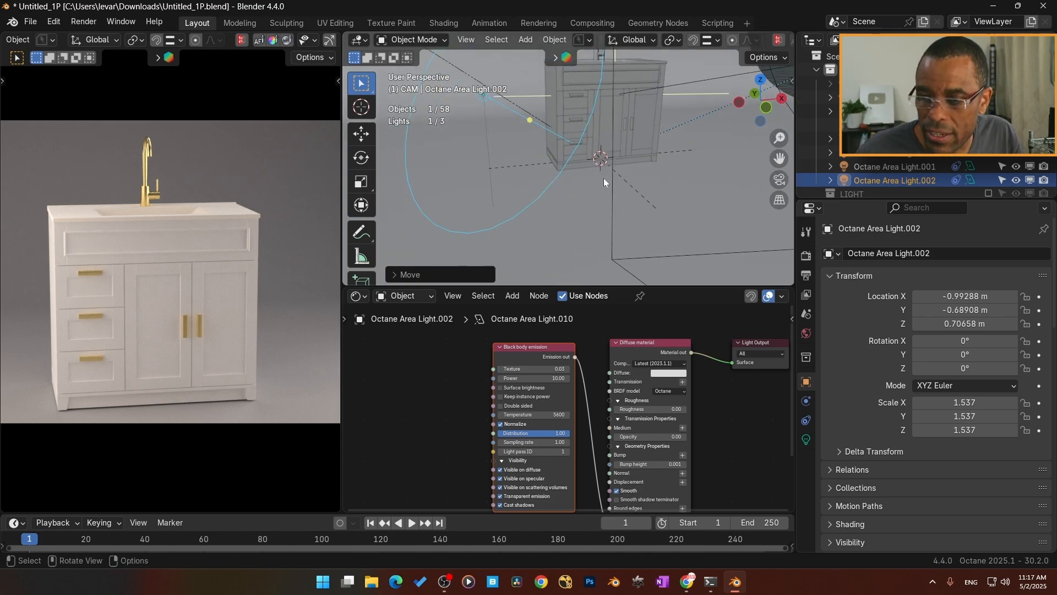
pyautogui.press('g')
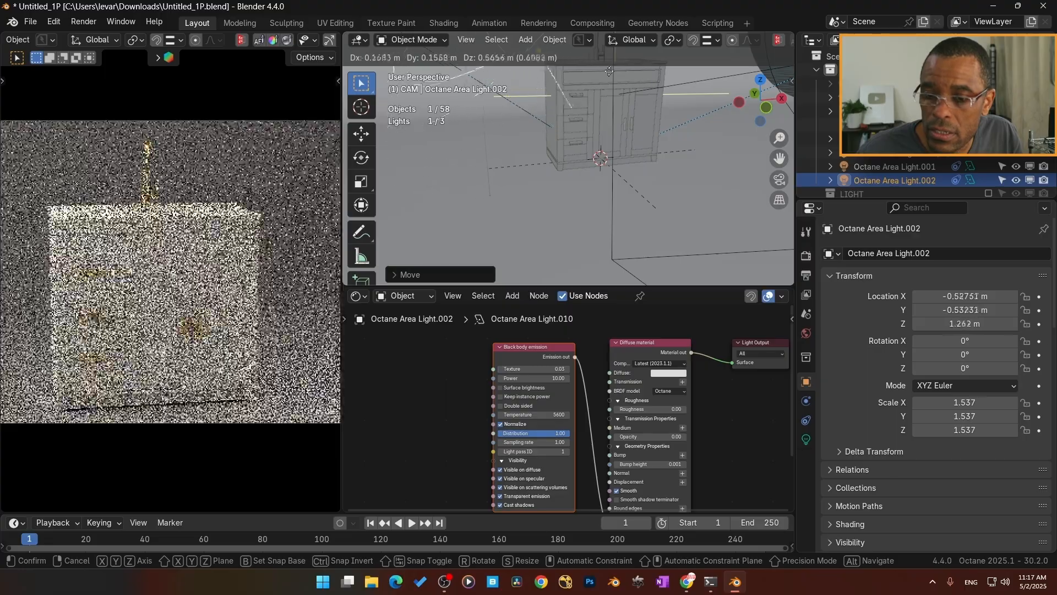
pyautogui.click(658, 61)
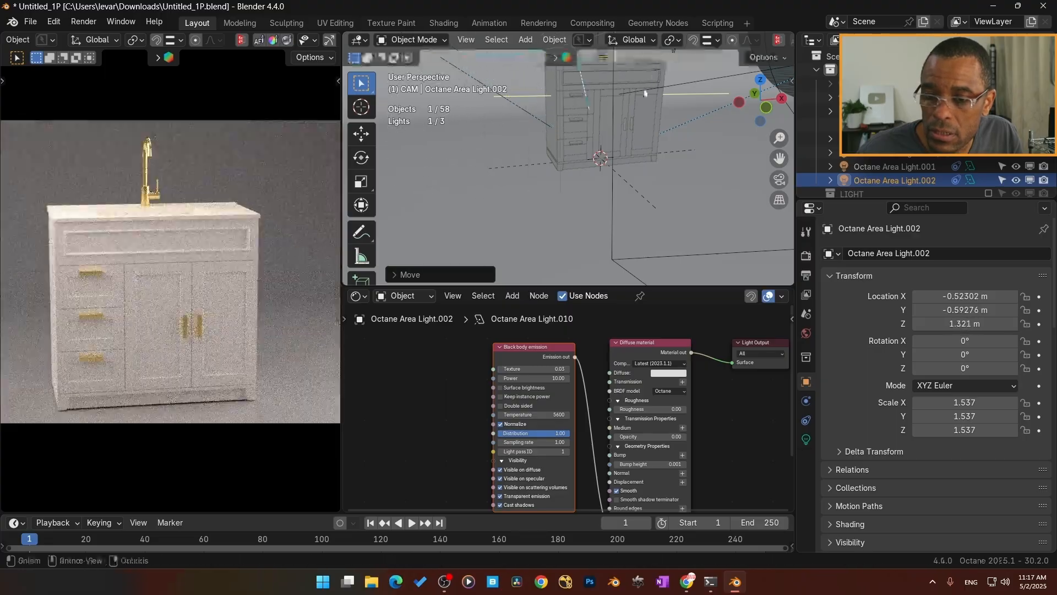
pyautogui.moveTo(658, 61); pyautogui.dragTo(606, 159, button='middle')
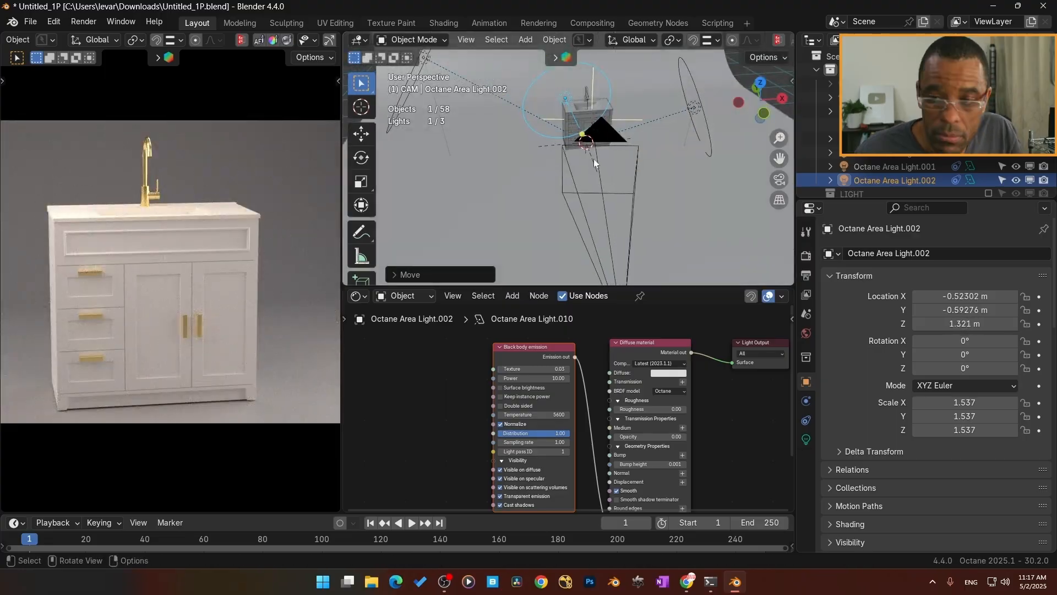
pyautogui.press('g')
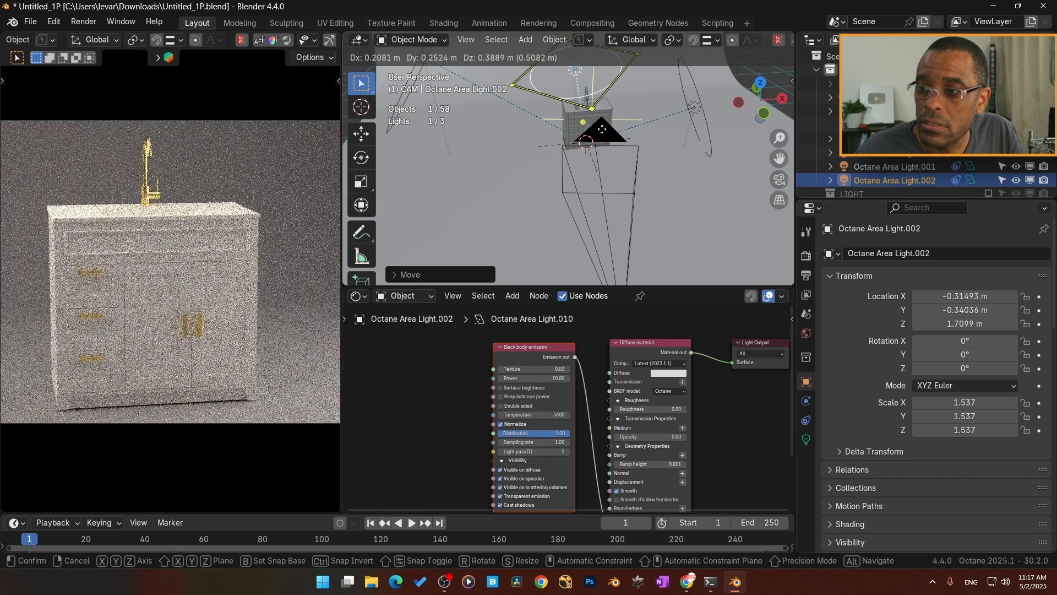
pyautogui.click(587, 142)
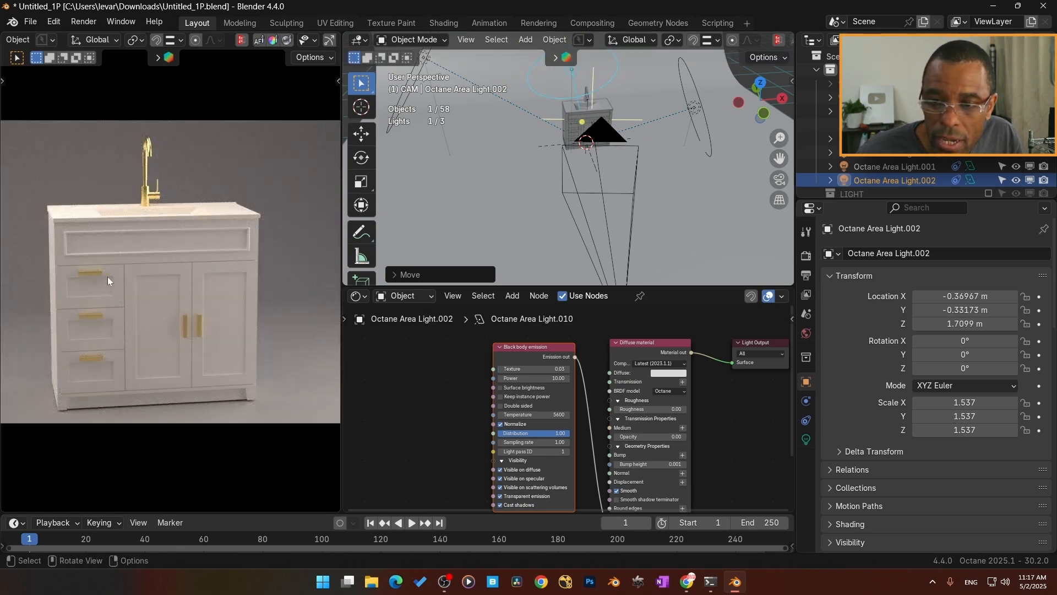
# Step: Turn off pass 1 in the countertop's Octane light pass mask
pyautogui.moveTo(567, 133); pyautogui.dragTo(597, 159, button='middle')
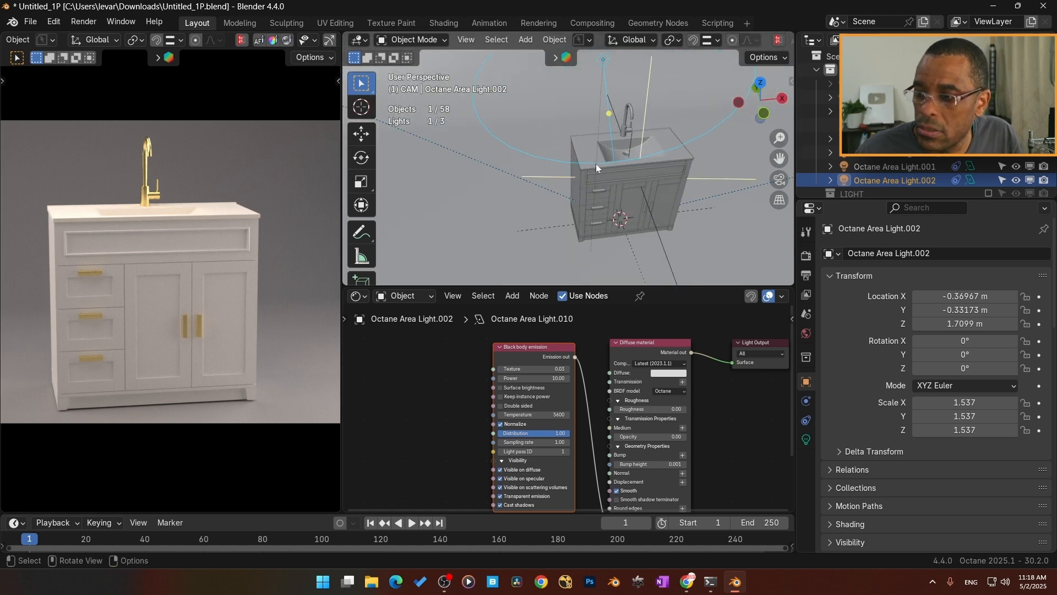
pyautogui.click(583, 168)
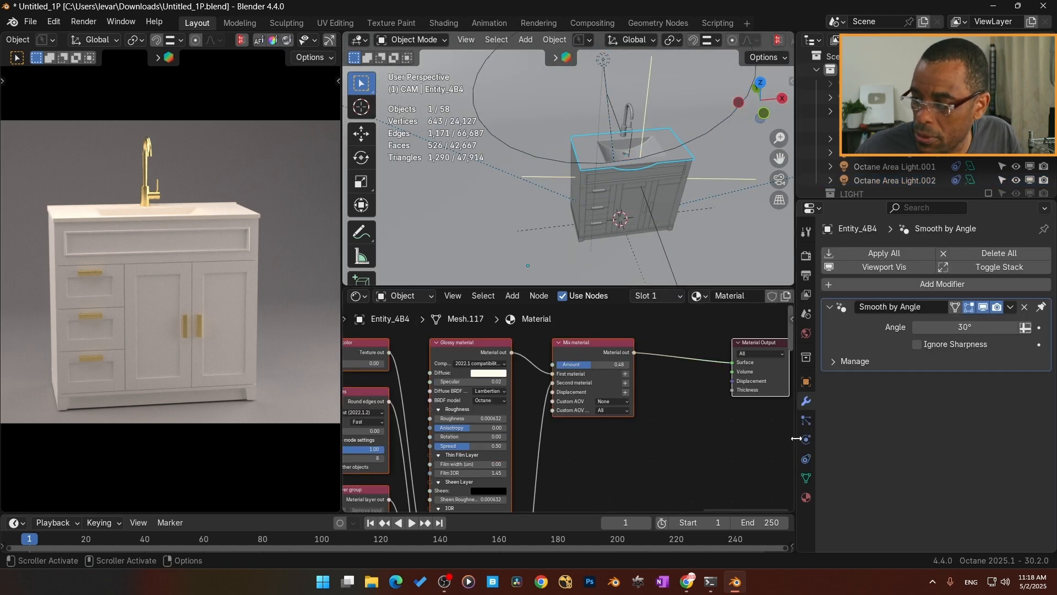
pyautogui.click(806, 381)
pyautogui.scroll(-10, 876, 468)
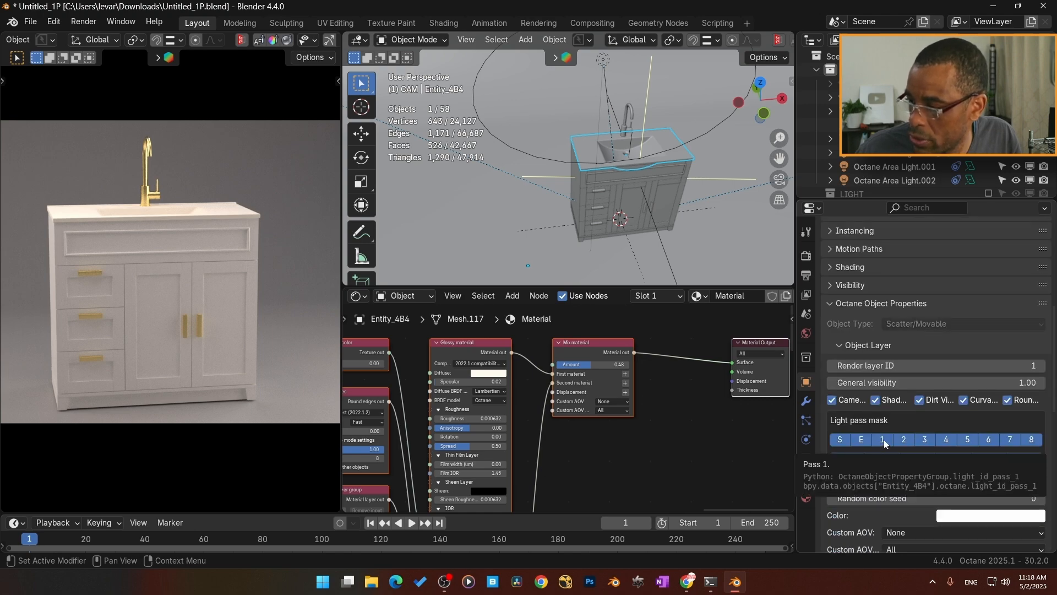
pyautogui.click(884, 439)
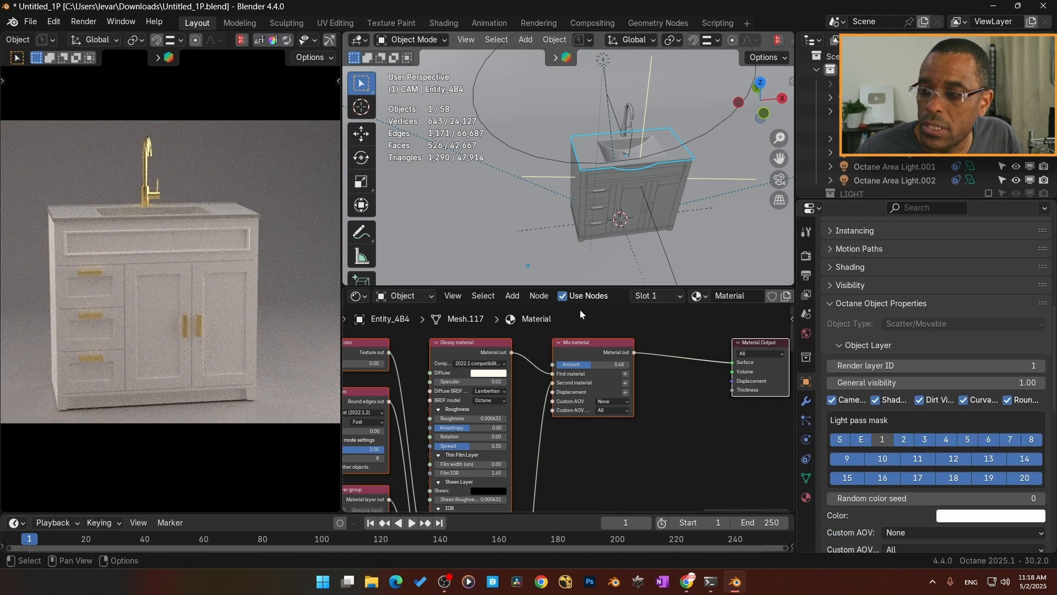
# Step: Turn pass 1 back on and turn off pass 2 in the countertop's Octane light pass mask
pyautogui.click(594, 161)
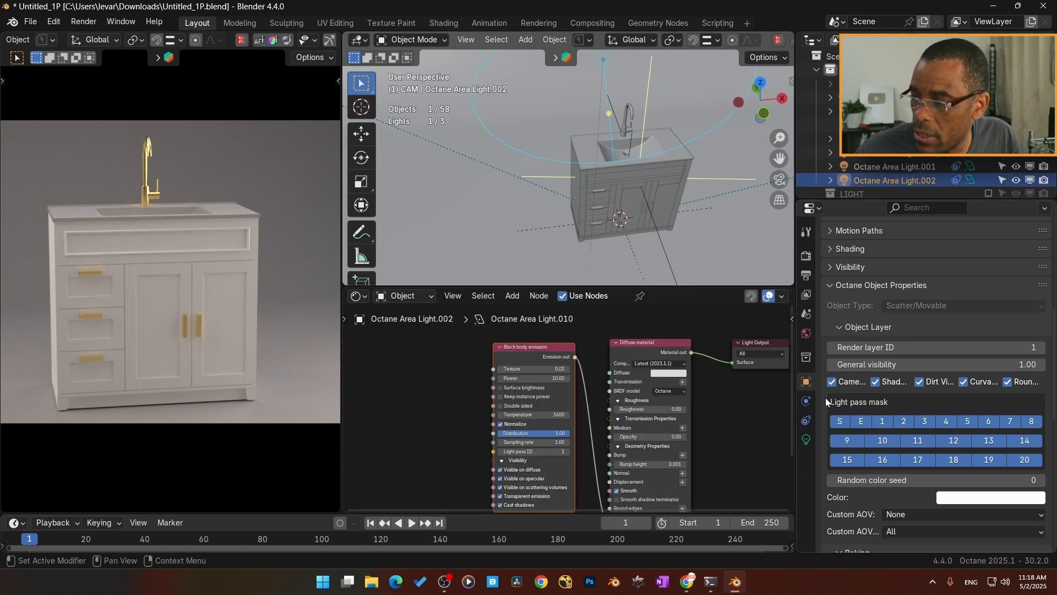
pyautogui.click(584, 166)
pyautogui.click(905, 440)
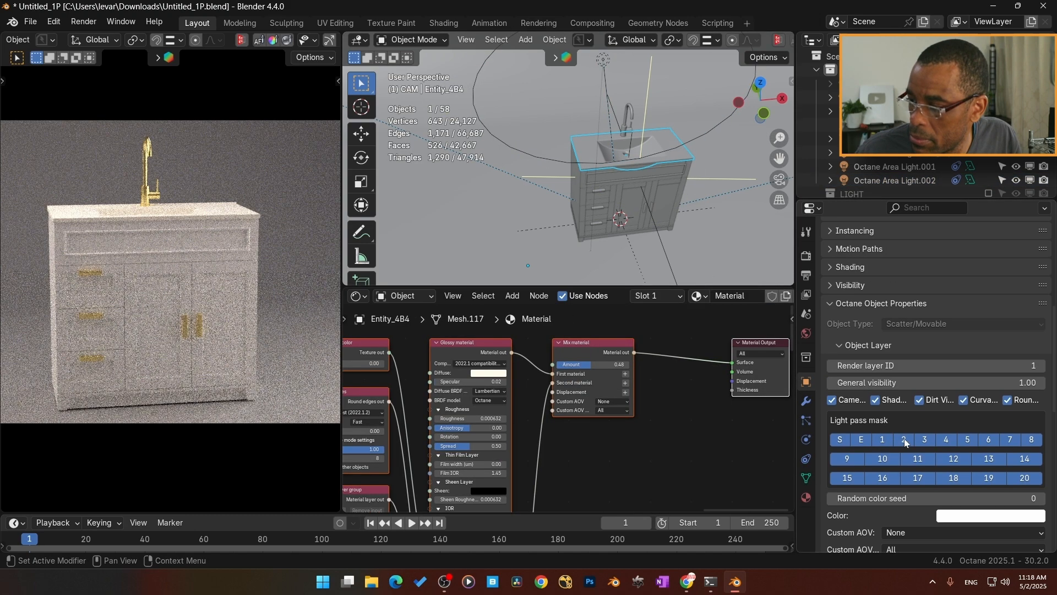
pyautogui.click(907, 438)
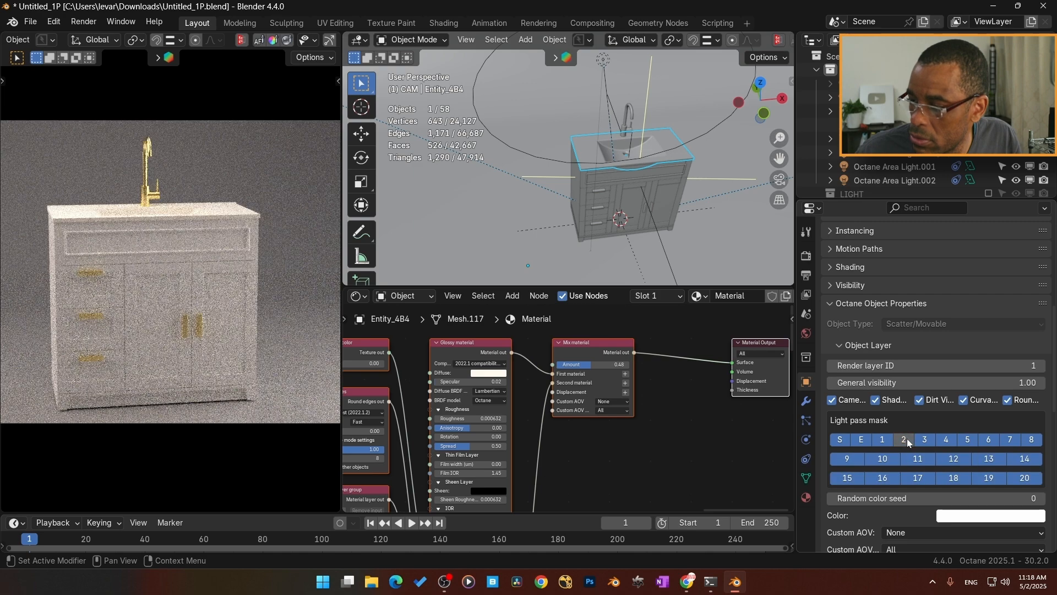
# Step: Set the light pass ID of the overhead area light above the vanity to 2 in its Black body emission node
pyautogui.click(538, 160)
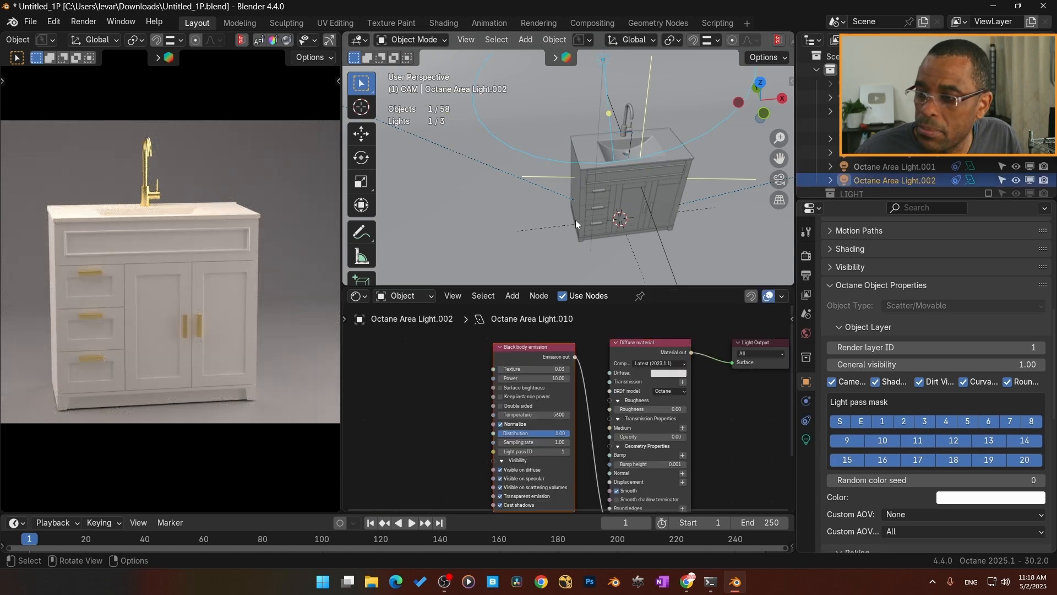
pyautogui.moveTo(576, 220); pyautogui.dragTo(588, 165, button='middle')
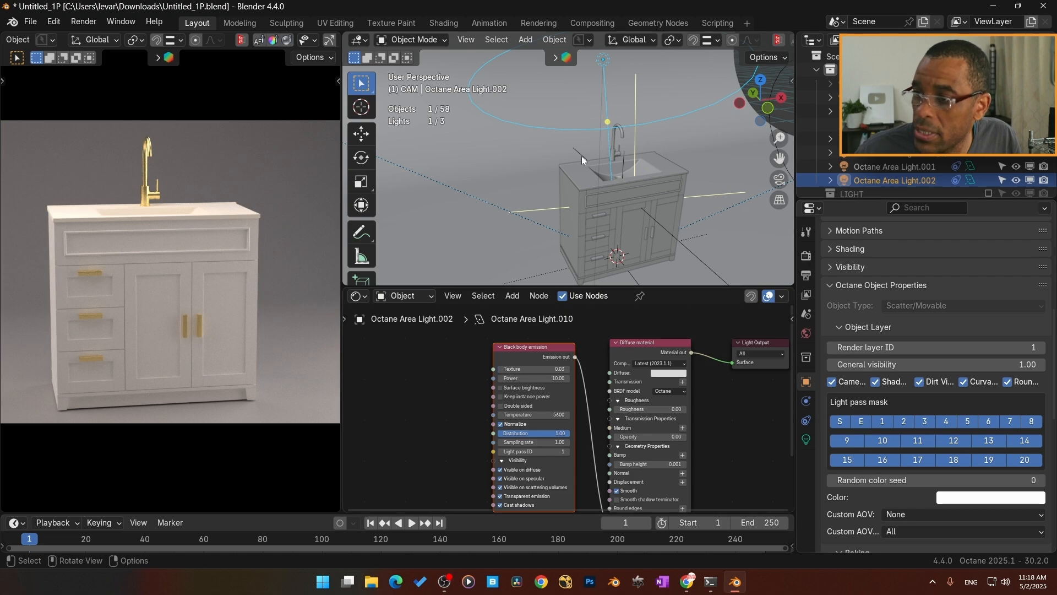
pyautogui.moveTo(474, 410); pyautogui.dragTo(473, 387, button='middle')
pyautogui.click(533, 428)
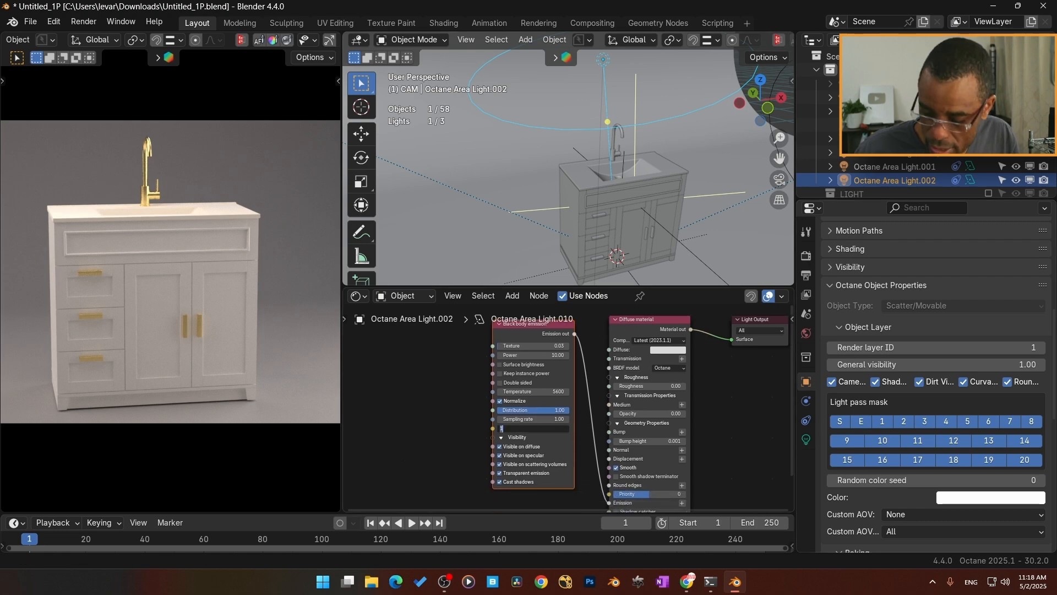
pyautogui.write('2')
pyautogui.press('Return')
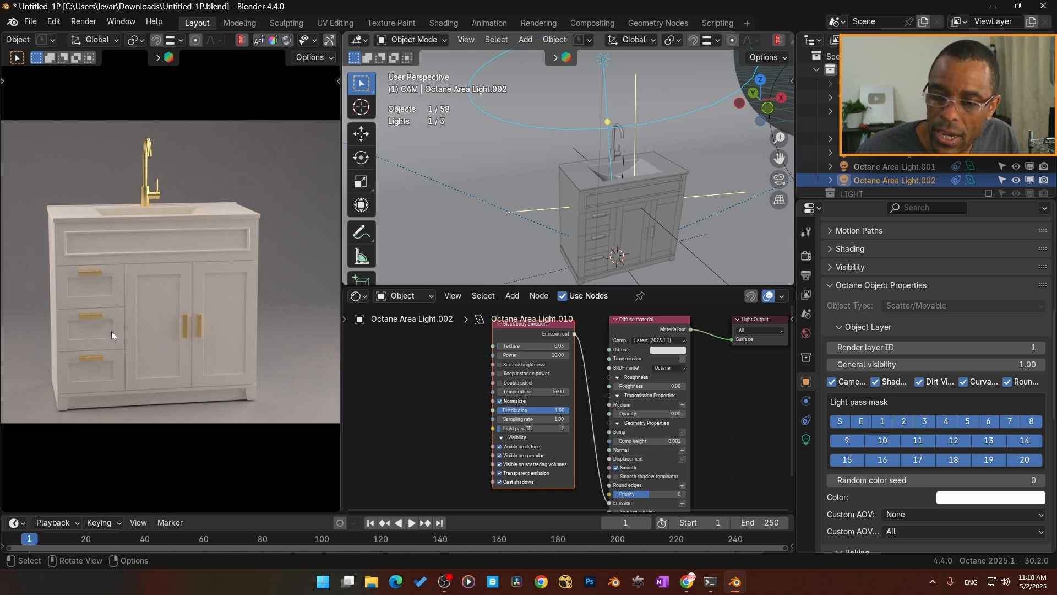
# Step: Move the overhead area light slightly down toward the countertop, by a little over 0.1 m
pyautogui.moveTo(441, 227); pyautogui.dragTo(610, 191, button='middle')
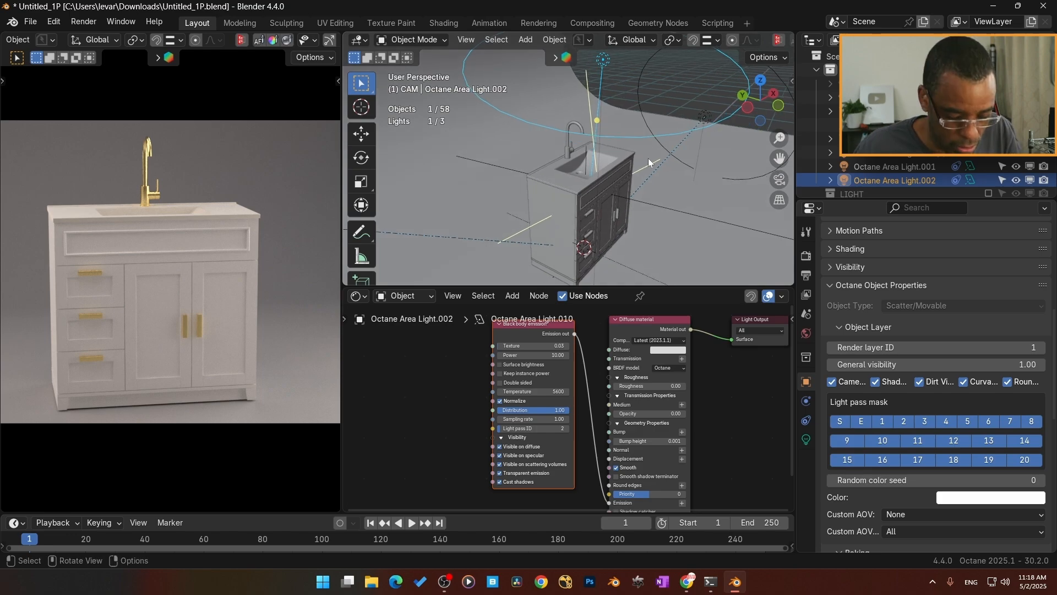
pyautogui.press('g')
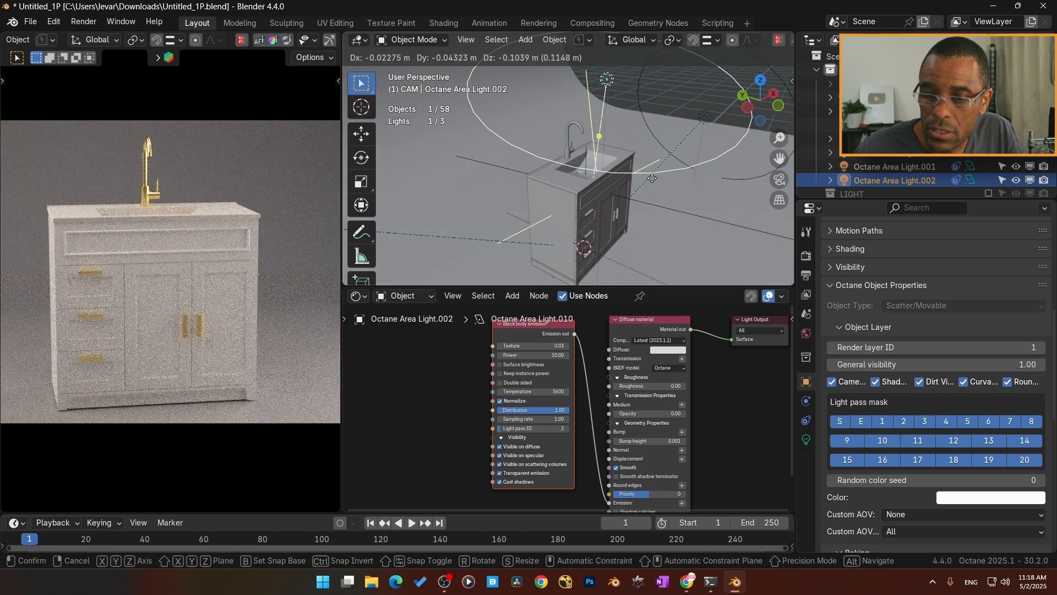
pyautogui.click(653, 181)
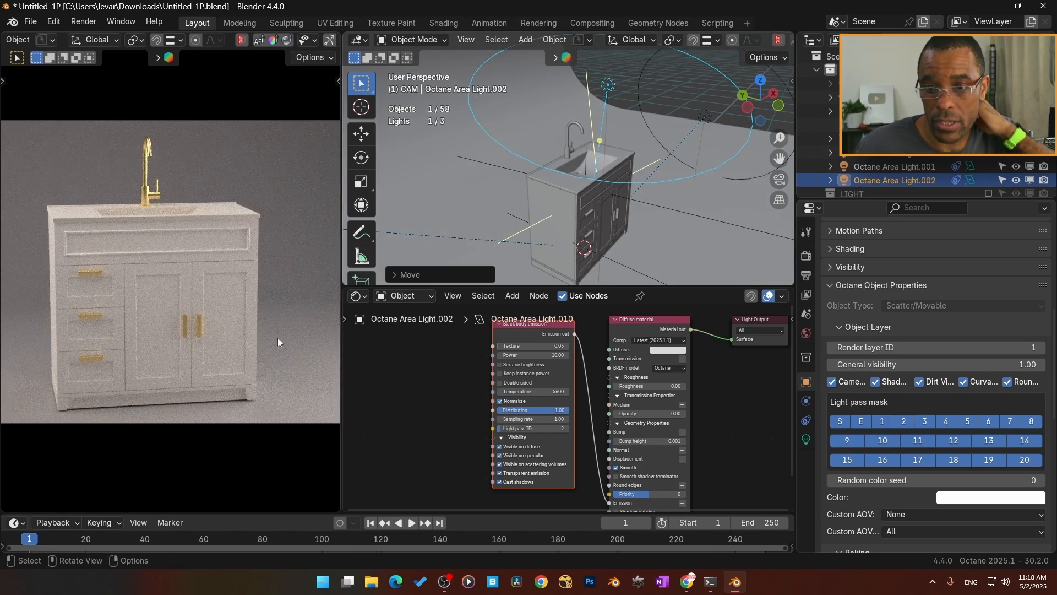
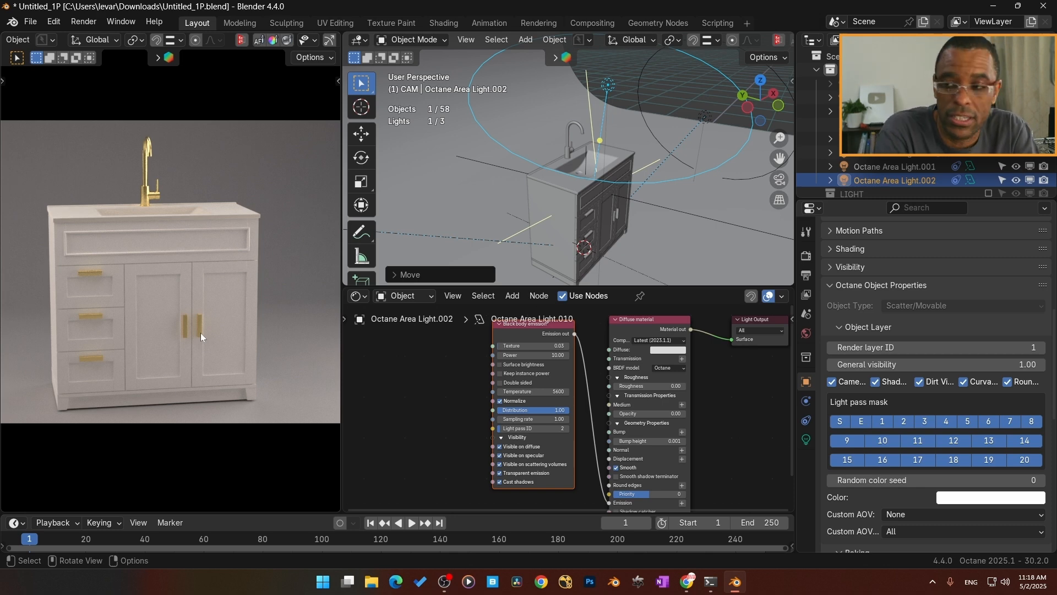
# Step: Duplicate the area light on the vanity's -X side and place the copy high up on its +X side, toward the backdrop
pyautogui.scroll(-5, 450, 235)
pyautogui.moveTo(567, 206); pyautogui.dragTo(528, 210, button='middle')
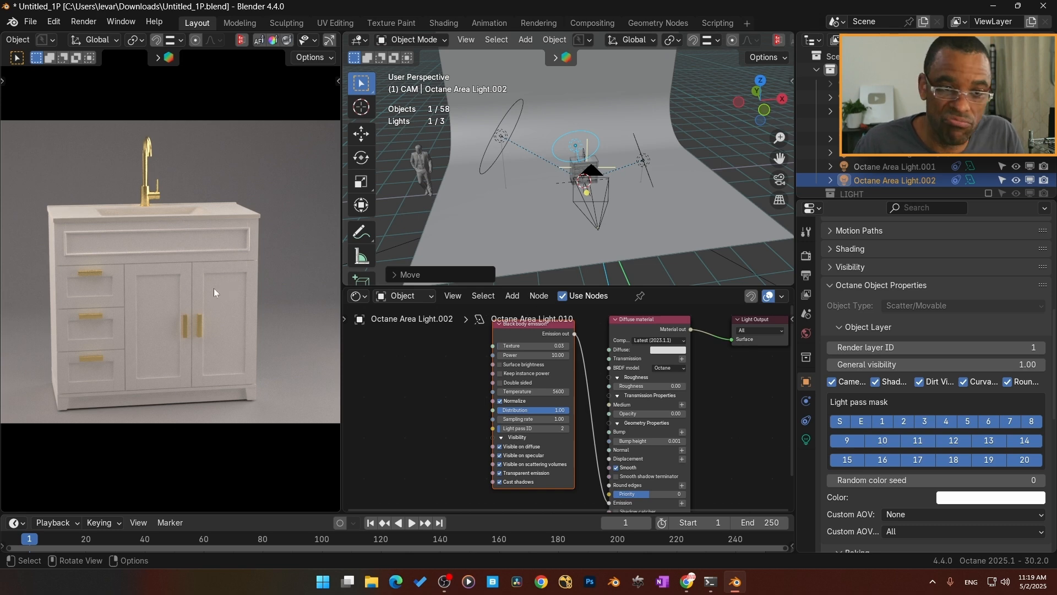
pyautogui.moveTo(606, 209)
pyautogui.mouseDown(button='middle')
pyautogui.moveTo(564, 207)
pyautogui.moveTo(581, 222)
pyautogui.moveTo(592, 210)
pyautogui.mouseUp(button='middle')
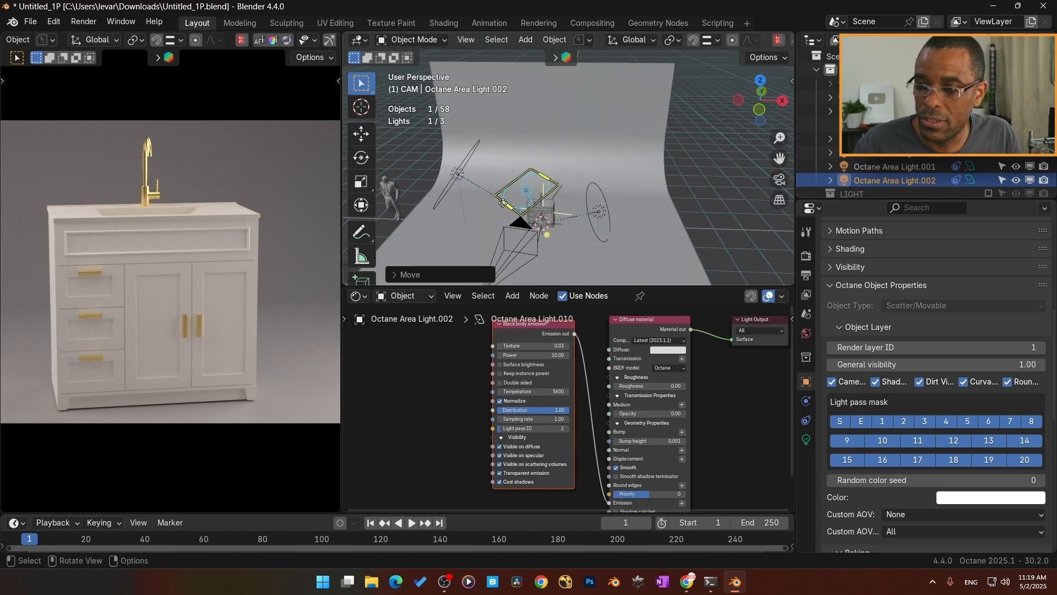
pyautogui.click(461, 170)
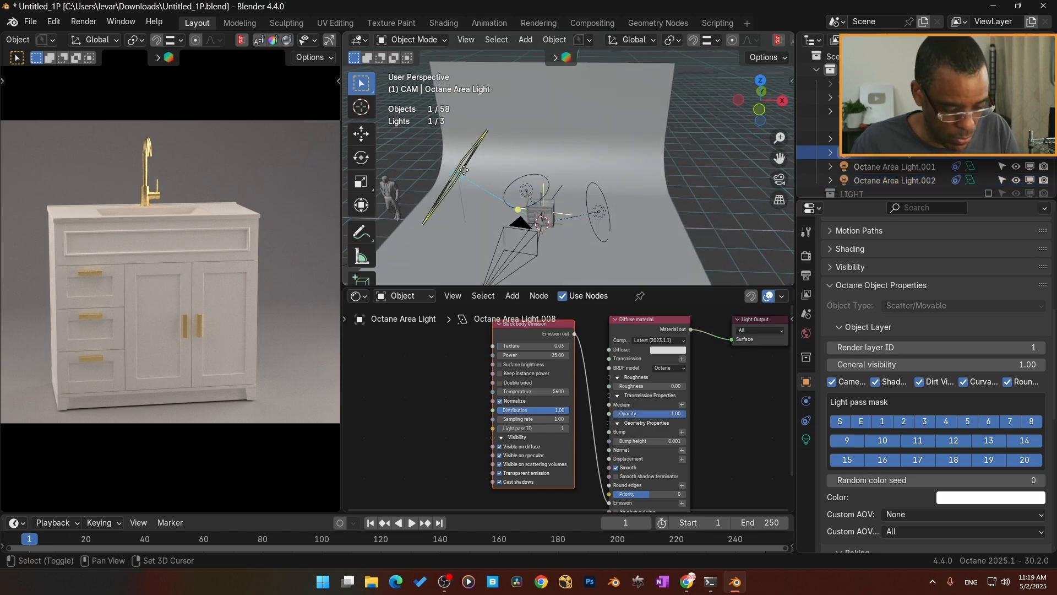
pyautogui.hotkey('shift', 'd')
pyautogui.click(628, 135)
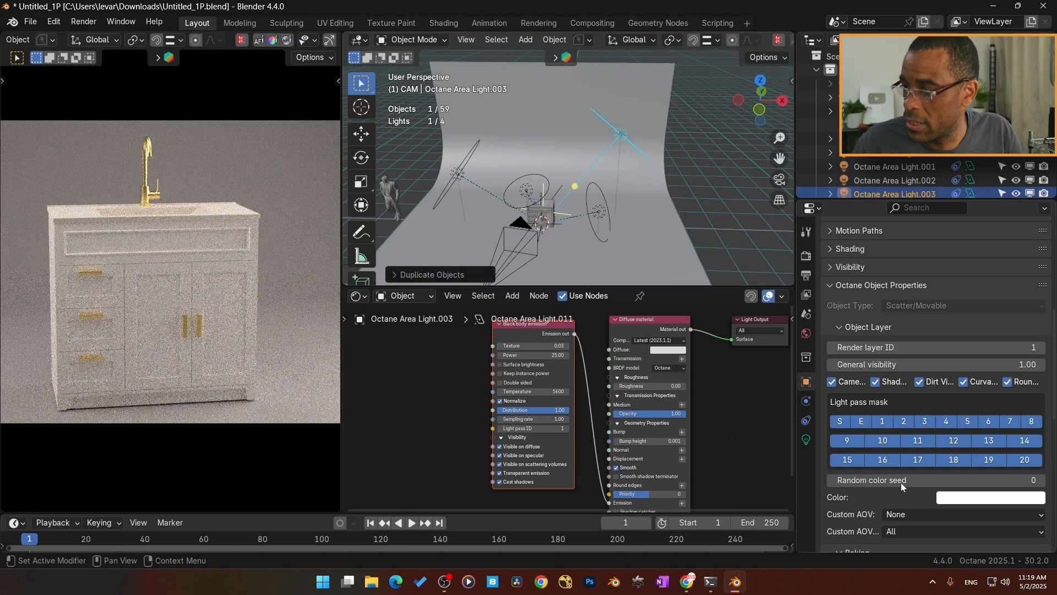
# Step: Remove the Track To constraint from the duplicated area light
pyautogui.click(806, 420)
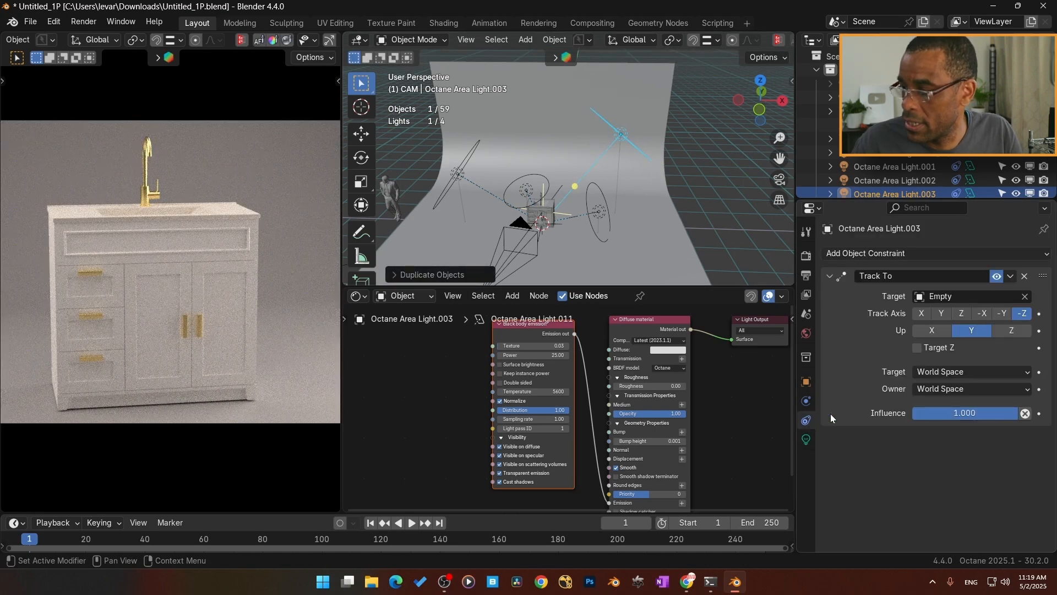
pyautogui.click(1011, 277)
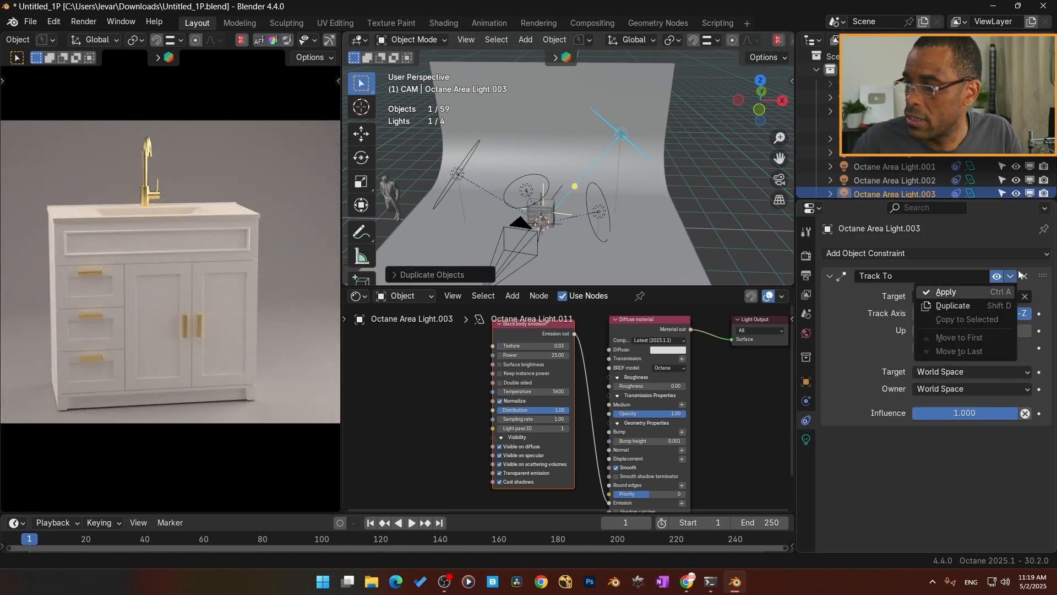
pyautogui.click(1024, 275)
# Step: Rotate the duplicated light freely to point back toward the -X side and reduce its disk size to 0.15 m
pyautogui.moveTo(646, 205); pyautogui.dragTo(556, 205, button='middle')
pyautogui.scroll(5, 628, 206)
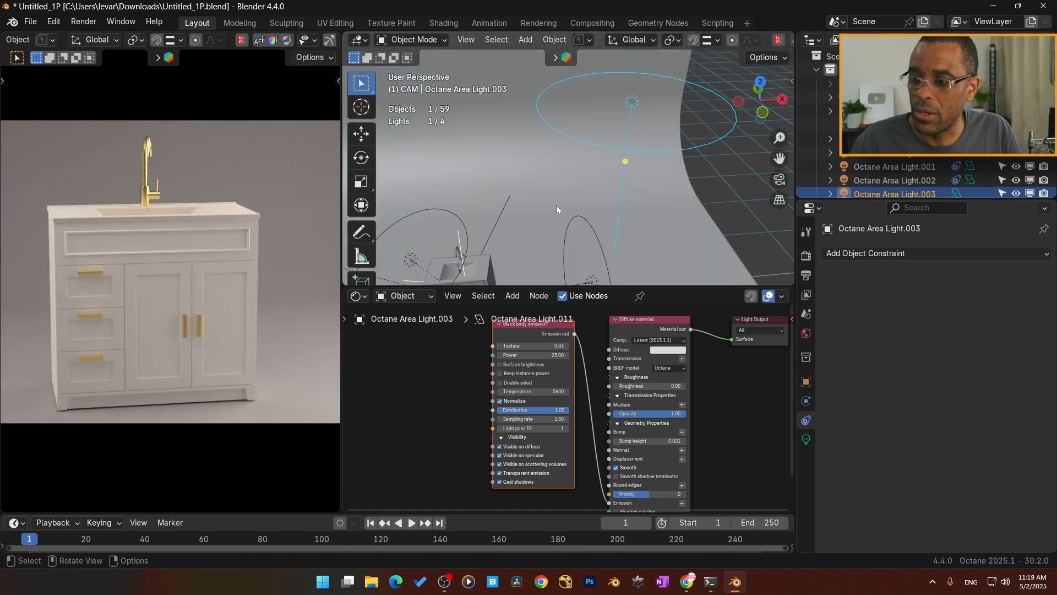
pyautogui.press('r')
pyautogui.press('r')
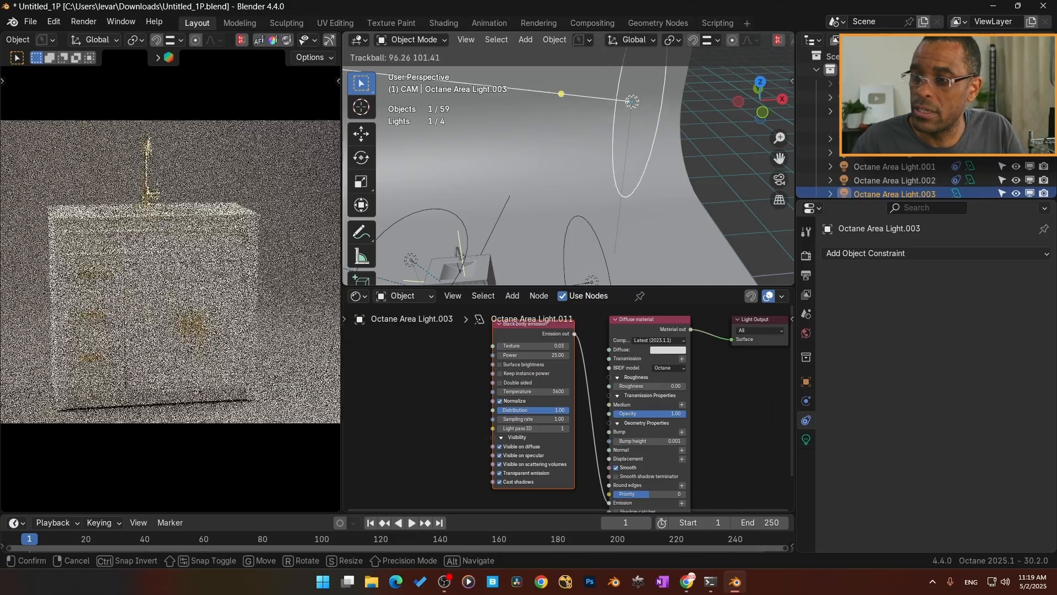
pyautogui.click(603, 253)
pyautogui.moveTo(596, 216)
pyautogui.mouseDown(button='middle')
pyautogui.moveTo(582, 220)
pyautogui.moveTo(633, 200)
pyautogui.moveTo(595, 215)
pyautogui.mouseUp(button='middle')
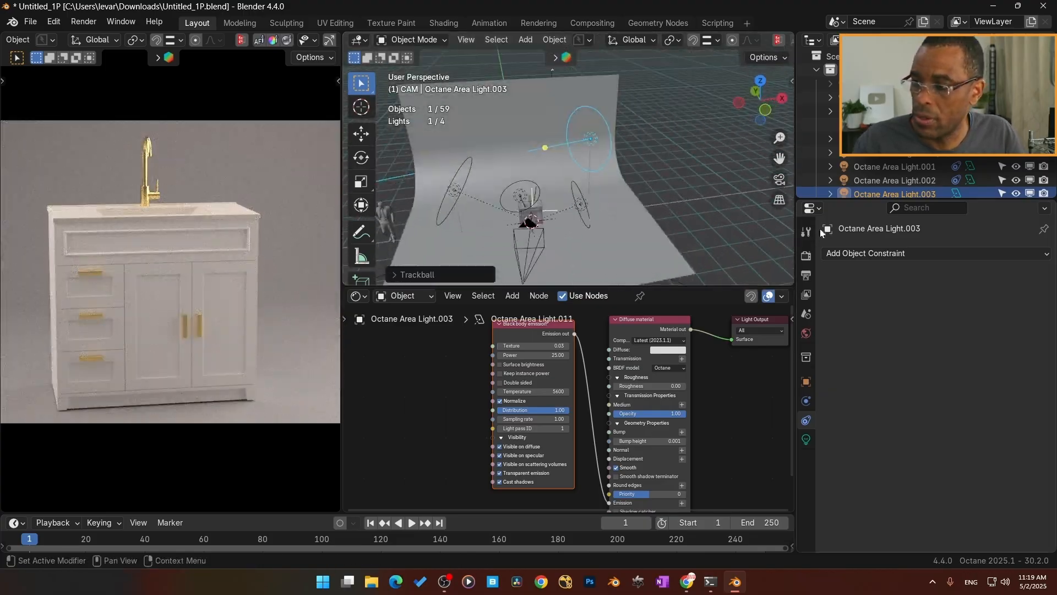
pyautogui.click(806, 439)
pyautogui.moveTo(983, 387)
pyautogui.mouseDown()
pyautogui.moveTo(936, 387)
pyautogui.moveTo(983, 387)
pyautogui.mouseUp()
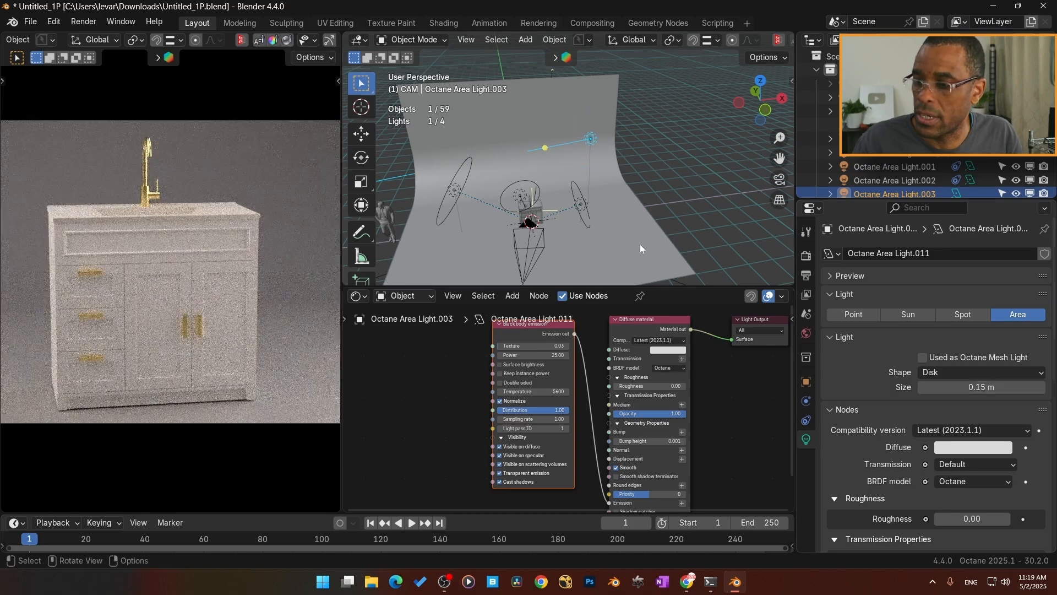
# Step: Add an RGB image node to the duplicated light's node tree, beside the Black body emission node
pyautogui.scroll(3, 479, 389)
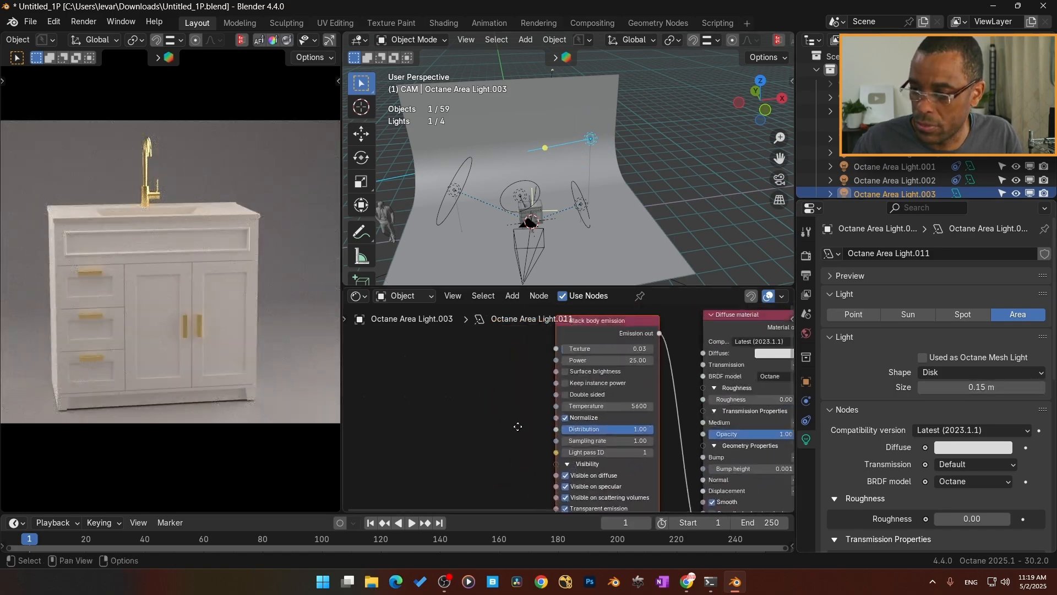
pyautogui.moveTo(478, 404); pyautogui.dragTo(536, 405, button='middle')
pyautogui.hotkey('shift', 'a')
pyautogui.write('rgb')
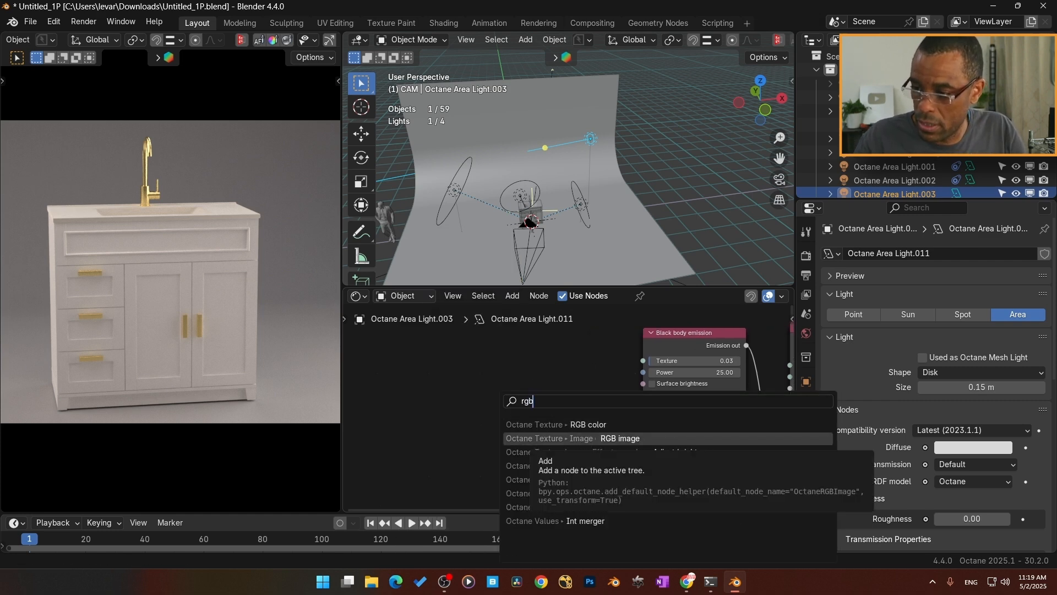
pyautogui.click(556, 438)
pyautogui.click(552, 427)
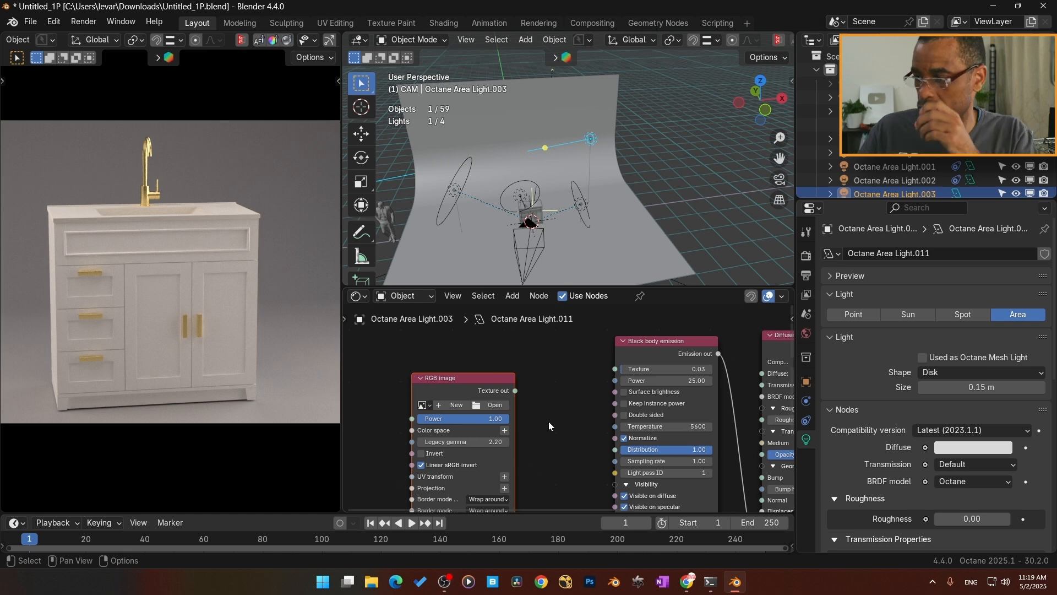
# Step: Connect the RGB image output to the Black body emission's Distribution input and load the image file whose name starts with GSG_Go
pyautogui.scroll(-2, 561, 413)
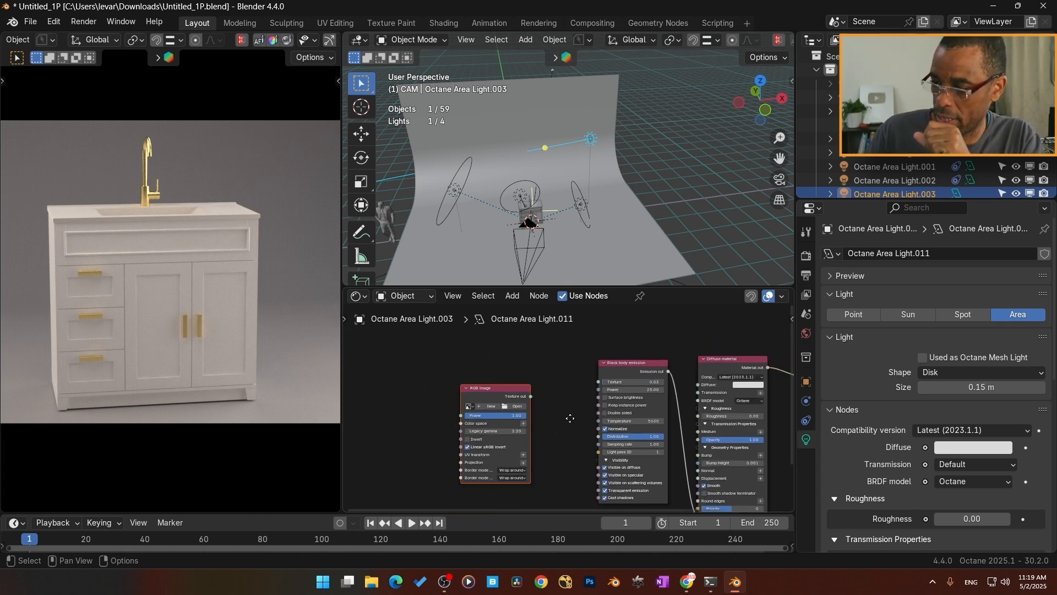
pyautogui.moveTo(570, 418); pyautogui.dragTo(558, 407, button='middle')
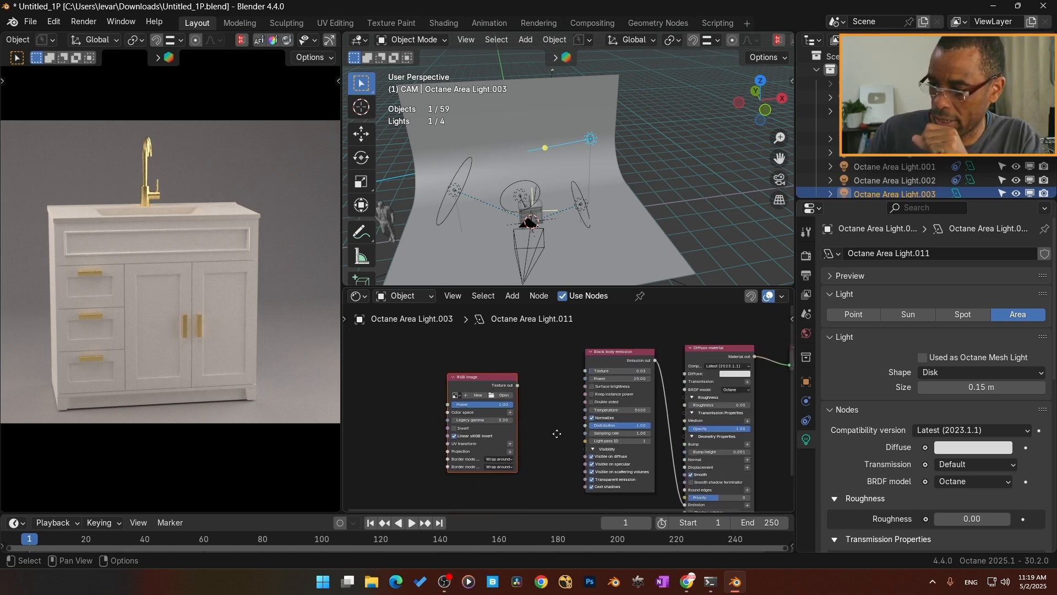
pyautogui.moveTo(517, 385); pyautogui.dragTo(584, 426)
pyautogui.scroll(2, 371, 418)
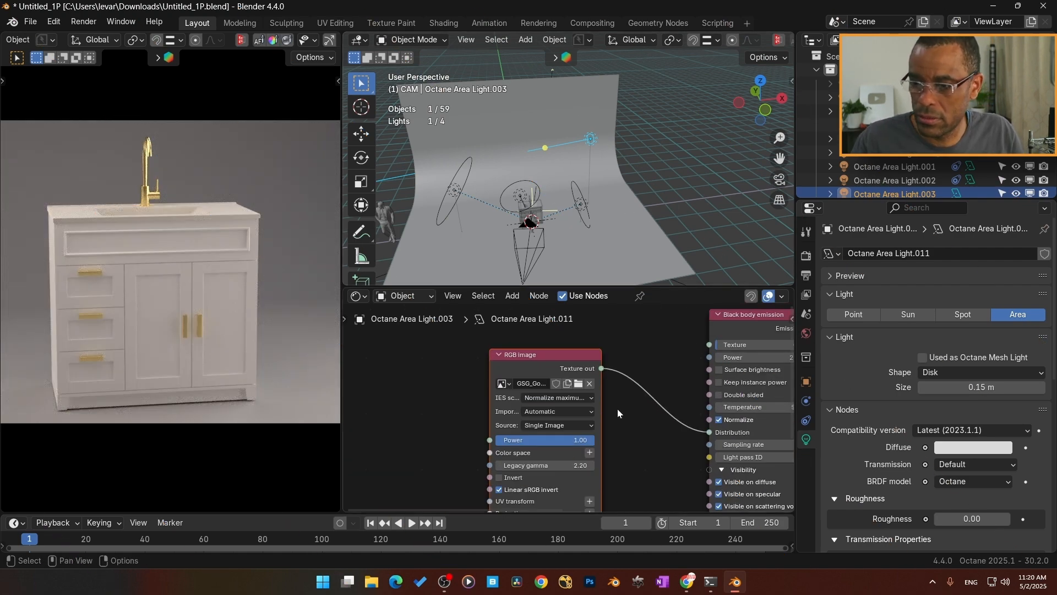
# Step: Set the duplicated light's Black body emission power to 100
pyautogui.moveTo(630, 438); pyautogui.dragTo(534, 441, button='middle')
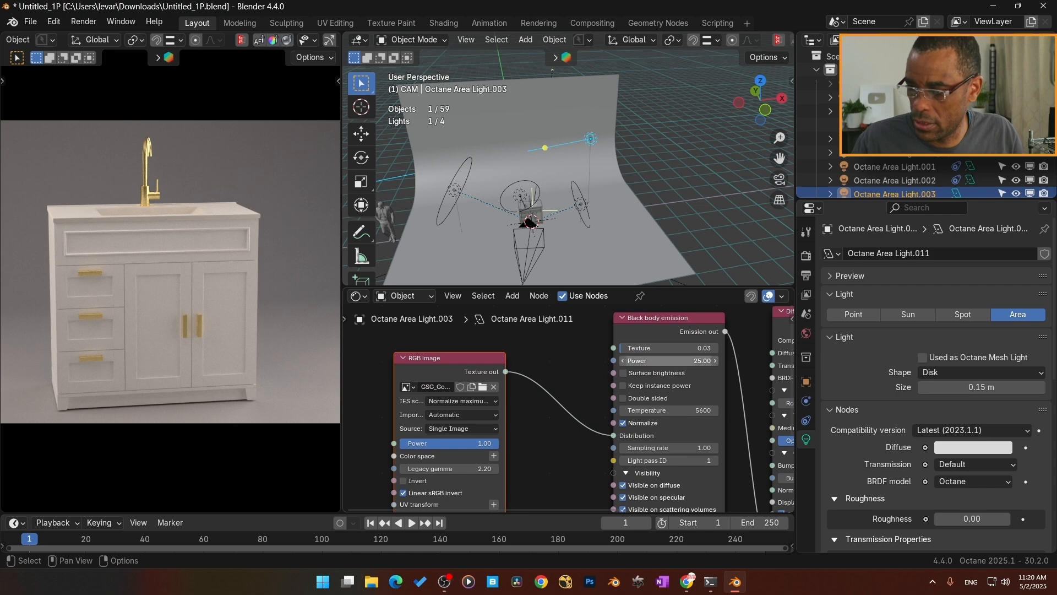
pyautogui.click(668, 360)
pyautogui.write('100')
pyautogui.press('Return')
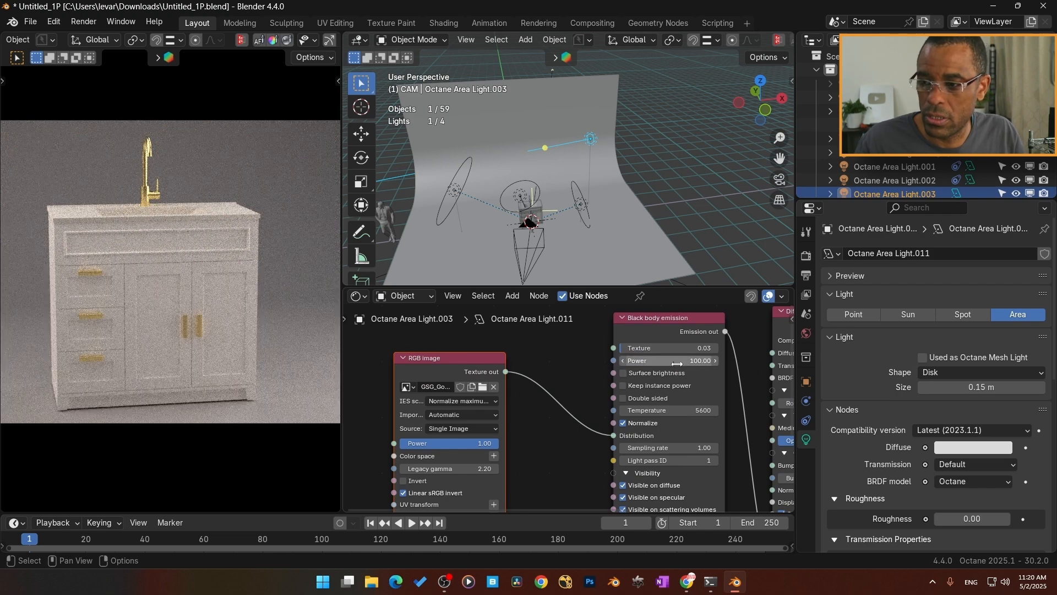
# Step: Set both border modes of the RGB image node to Black color
pyautogui.scroll(-4, 564, 408)
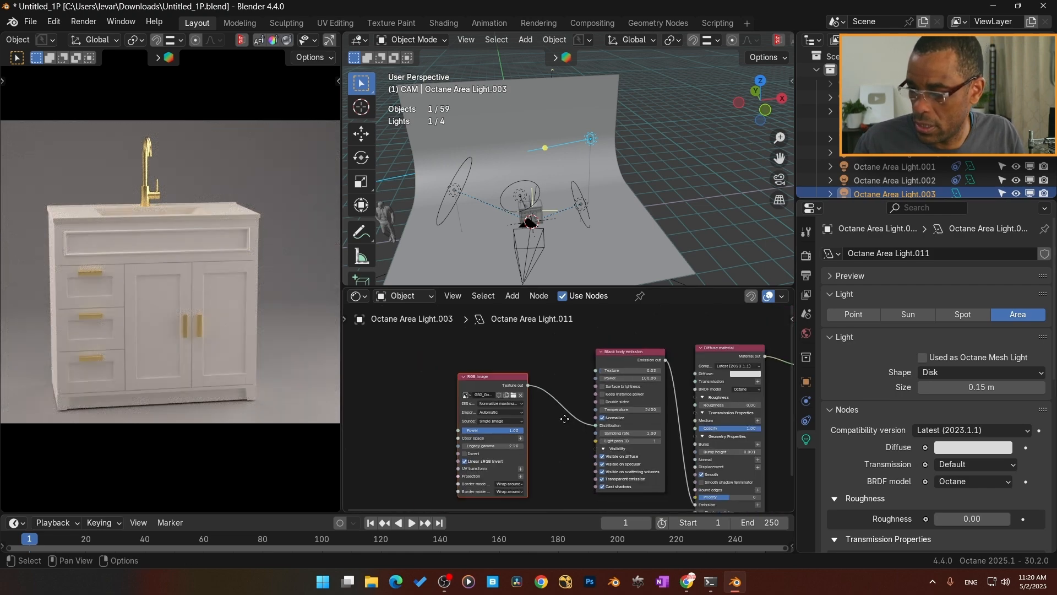
pyautogui.scroll(4, 577, 438)
pyautogui.click(484, 412)
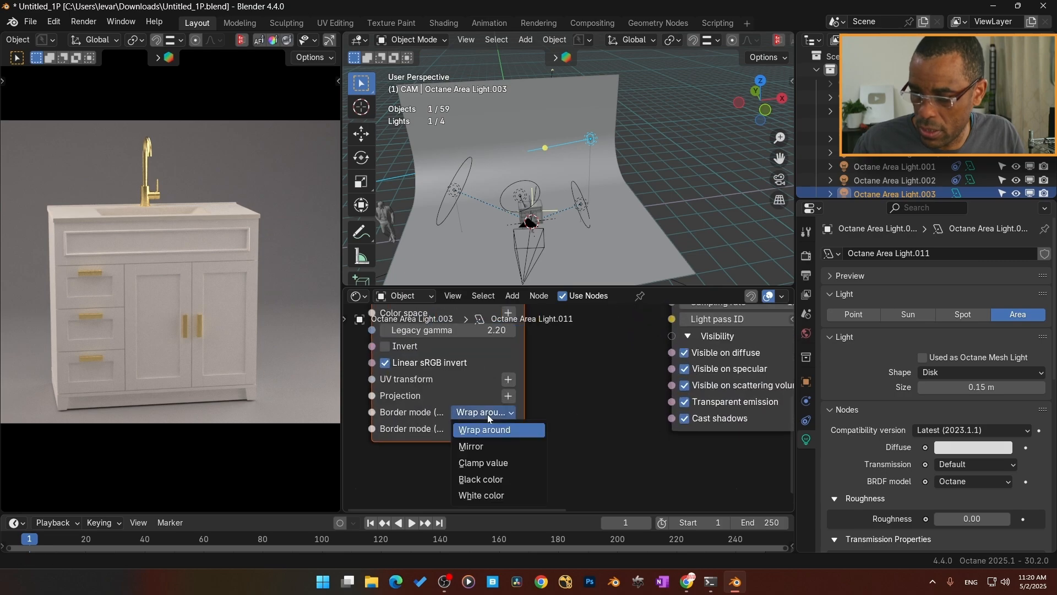
pyautogui.click(494, 480)
pyautogui.click(485, 429)
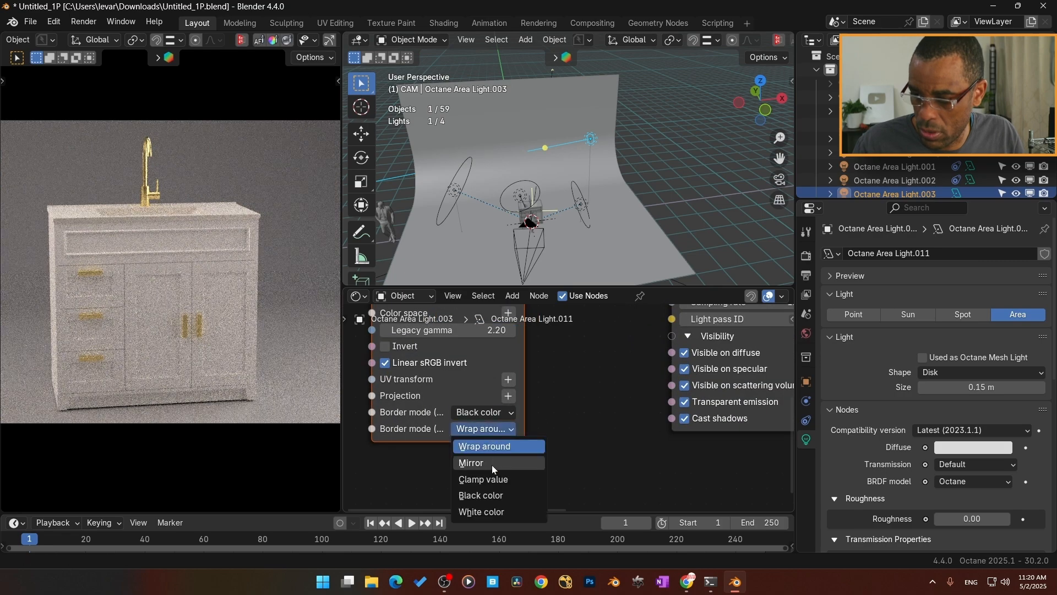
pyautogui.click(491, 497)
pyautogui.moveTo(582, 240); pyautogui.dragTo(551, 218, button='middle')
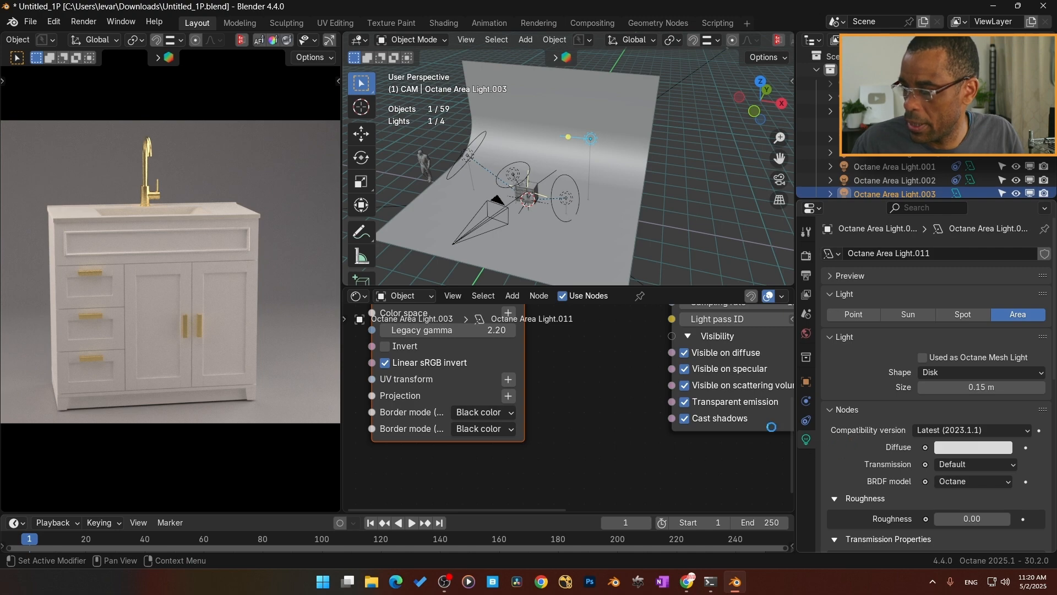
pyautogui.moveTo(772, 427); pyautogui.dragTo(522, 467, button='middle')
pyautogui.scroll(-4, 870, 479)
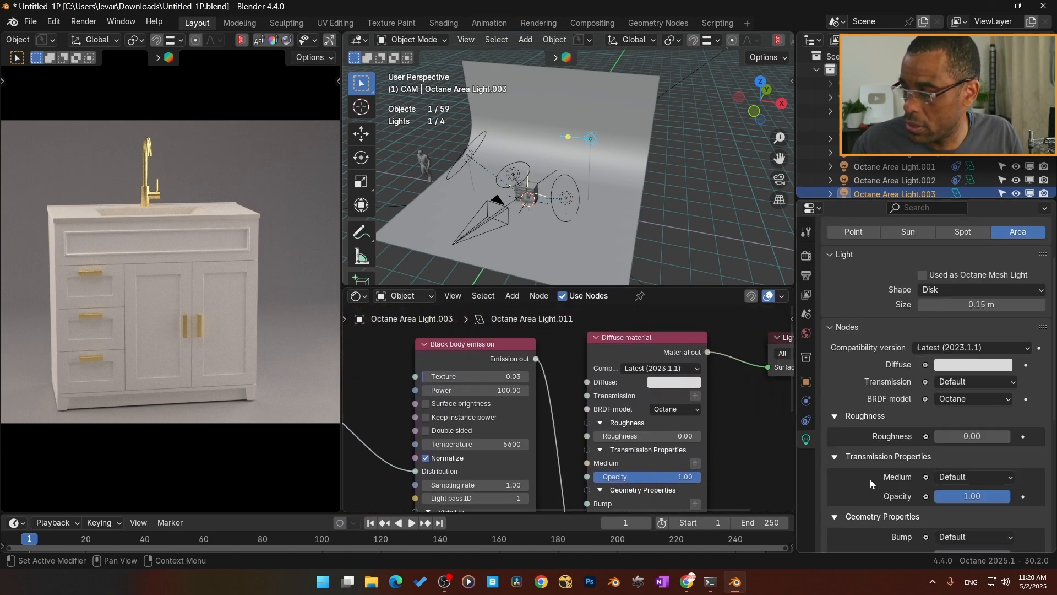
pyautogui.scroll(4, 865, 438)
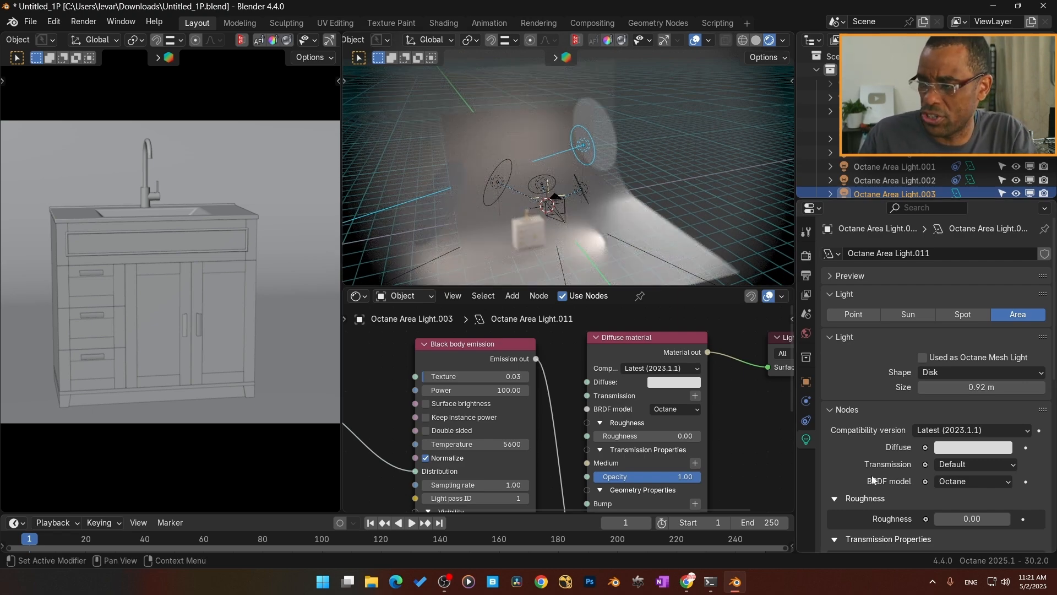
pyautogui.scroll(-10, 870, 440)
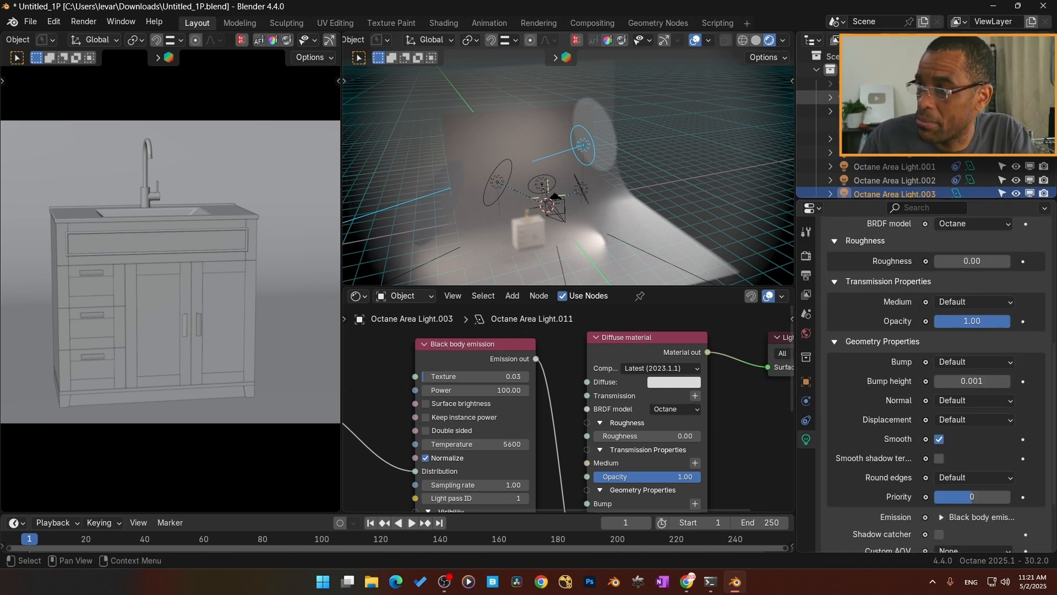
# Step: Select the camera and set its Octane camera type to Universal
pyautogui.click(881, 98)
pyautogui.scroll(-5, 877, 388)
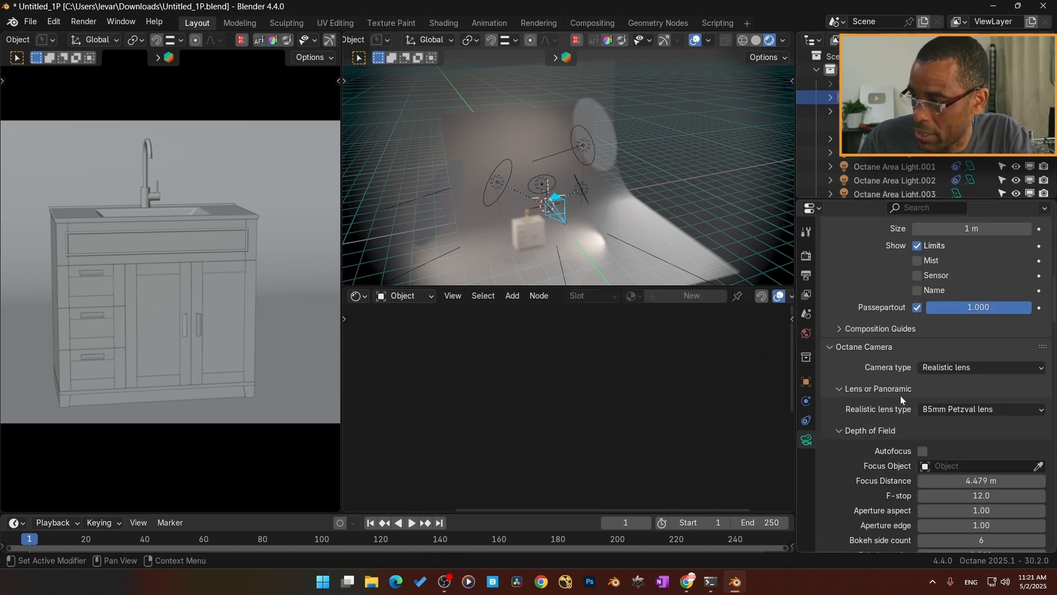
pyautogui.click(1001, 367)
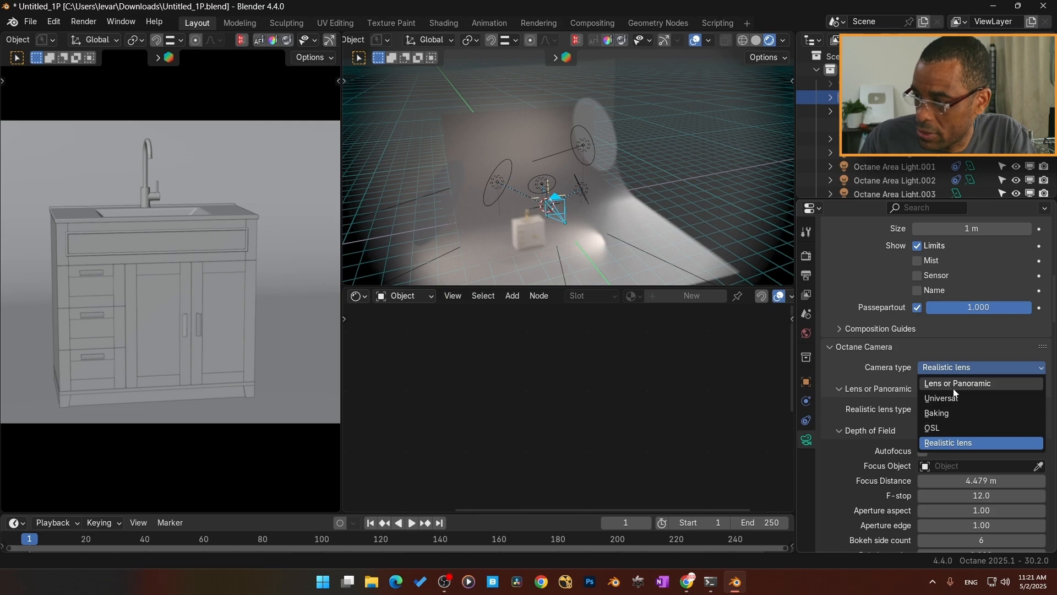
pyautogui.click(955, 399)
# Step: Select the image-patterned area light (Octane Area Light.003) and set its disk size to 0.7 m
pyautogui.scroll(8, 624, 246)
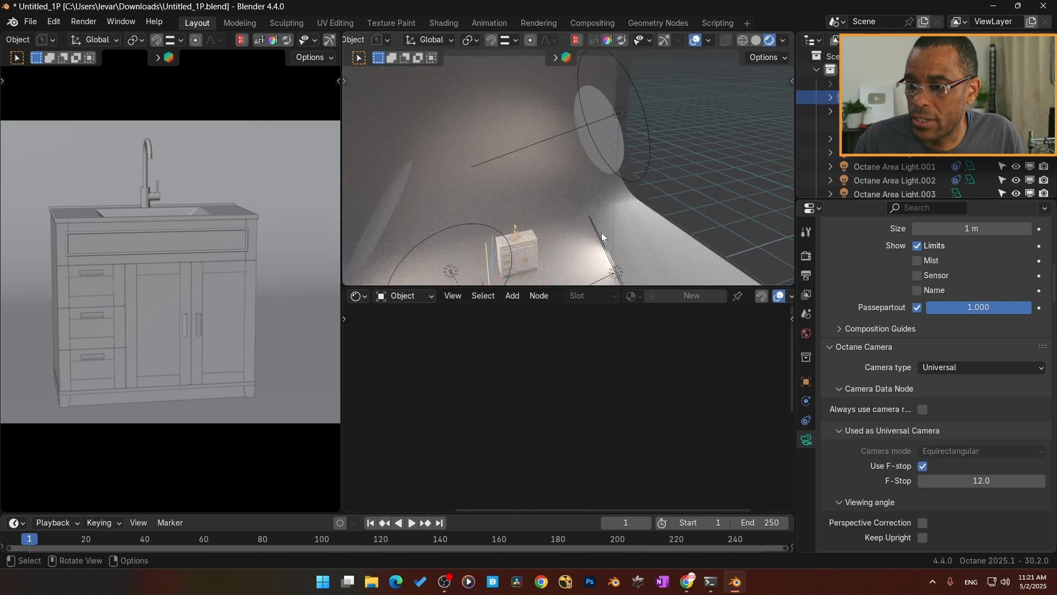
pyautogui.moveTo(524, 213); pyautogui.dragTo(523, 223, button='middle')
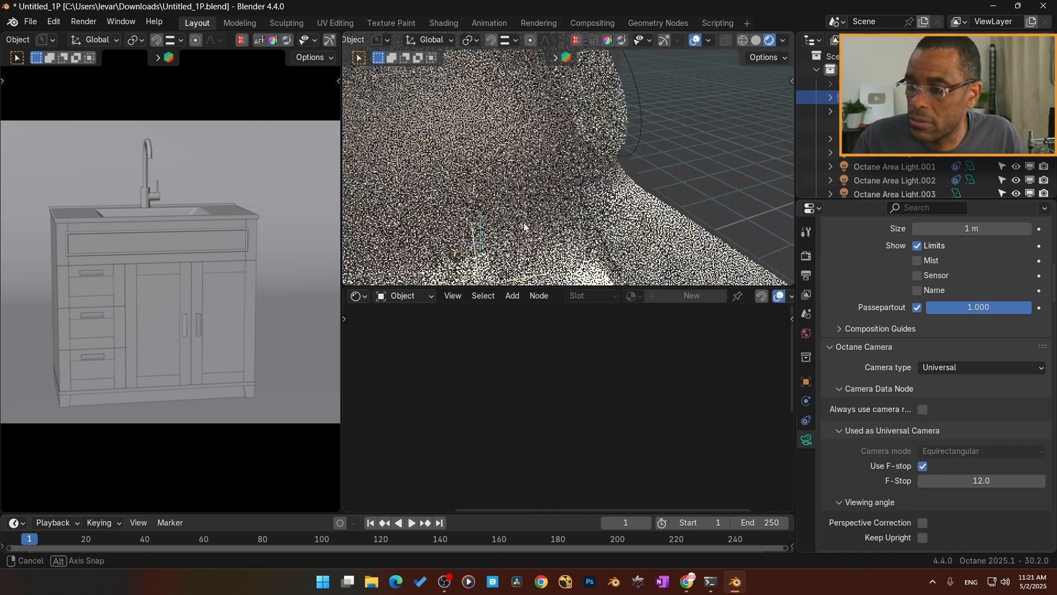
pyautogui.click(594, 126)
pyautogui.moveTo(568, 174); pyautogui.dragTo(643, 200, button='middle')
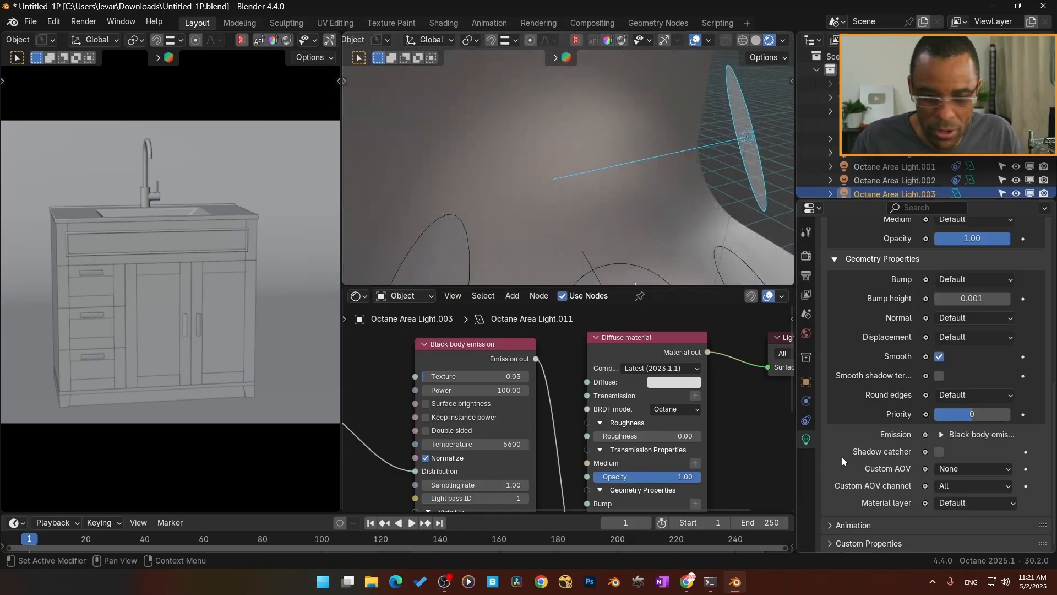
pyautogui.scroll(4, 884, 417)
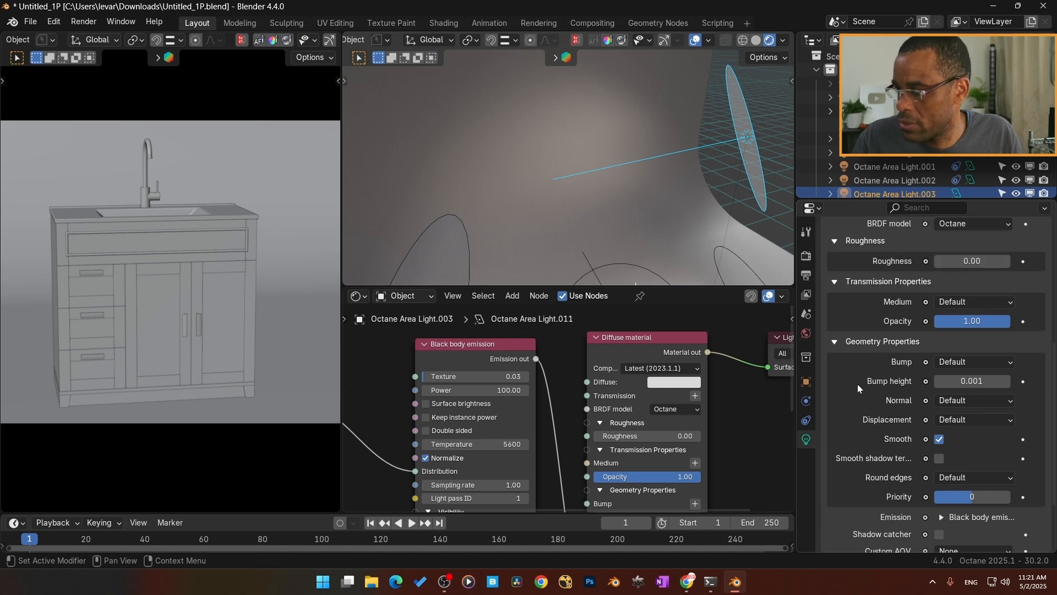
pyautogui.keyDown('ctrl'); pyautogui.hscroll(1, 709, 425); pyautogui.keyUp('ctrl')
pyautogui.scroll(-2, 711, 424)
pyautogui.moveTo(711, 424); pyautogui.dragTo(694, 425, button='middle')
pyautogui.moveTo(559, 416); pyautogui.dragTo(616, 410, button='middle')
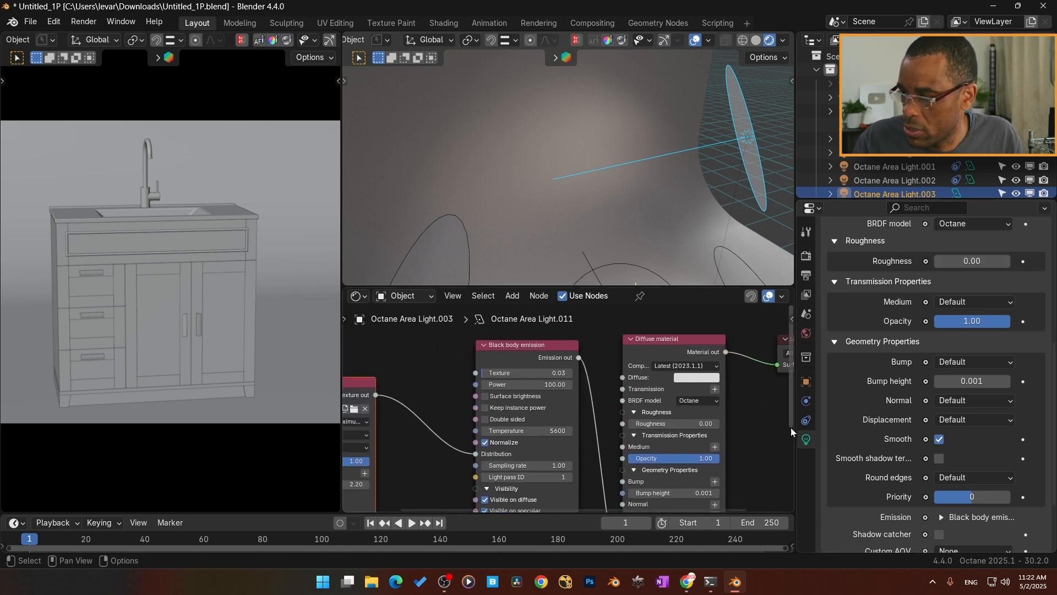
pyautogui.scroll(10, 936, 320)
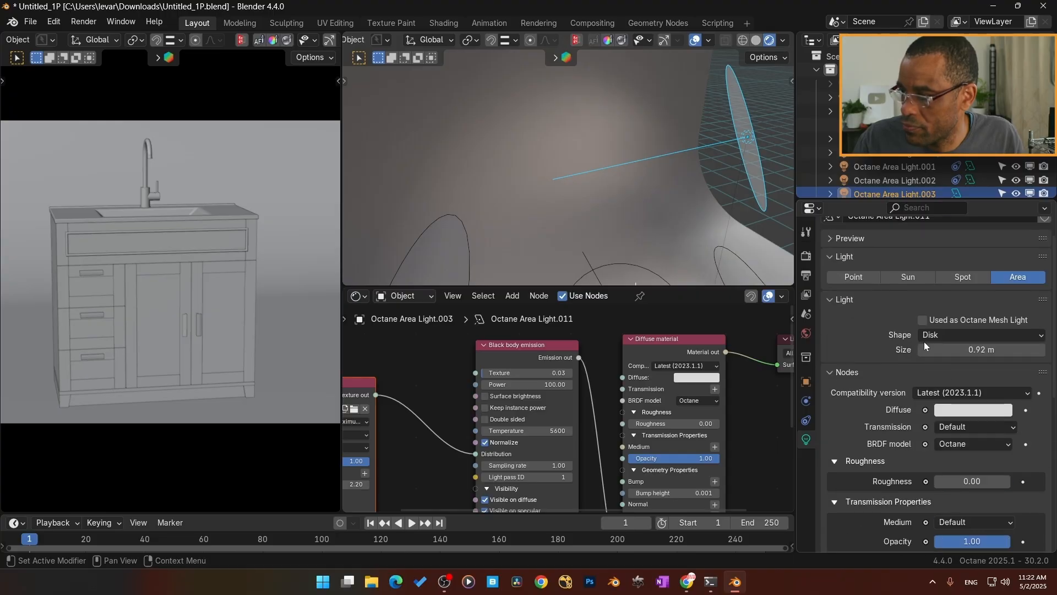
pyautogui.scroll(2, 936, 358)
pyautogui.moveTo(1005, 387)
pyautogui.mouseDown()
pyautogui.moveTo(969, 387)
pyautogui.moveTo(993, 387)
pyautogui.mouseUp()
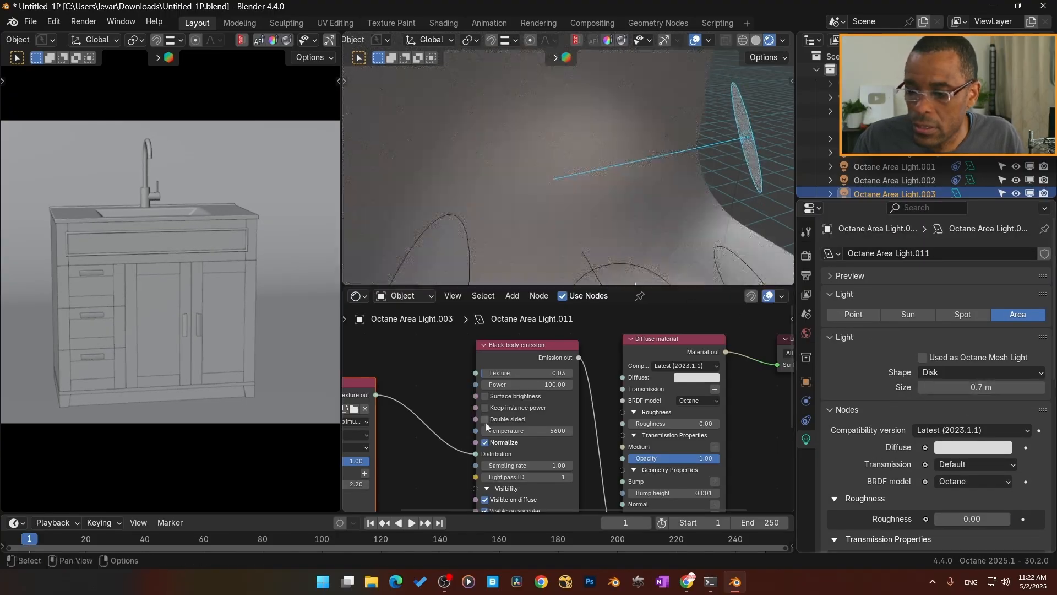
# Step: Add a Box Projection node and connect its output to the RGB image node's Projection input
pyautogui.moveTo(431, 449); pyautogui.dragTo(628, 363, button='middle')
pyautogui.scroll(-3, 628, 423)
pyautogui.moveTo(465, 435); pyautogui.dragTo(485, 445, button='middle')
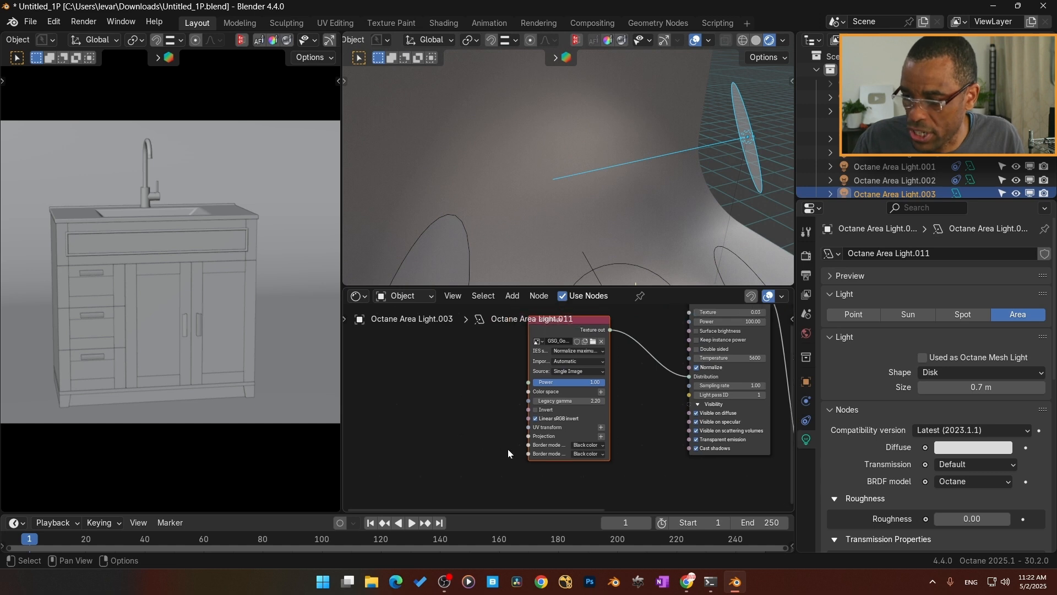
pyautogui.hotkey('shift', 'a')
pyautogui.write('B')
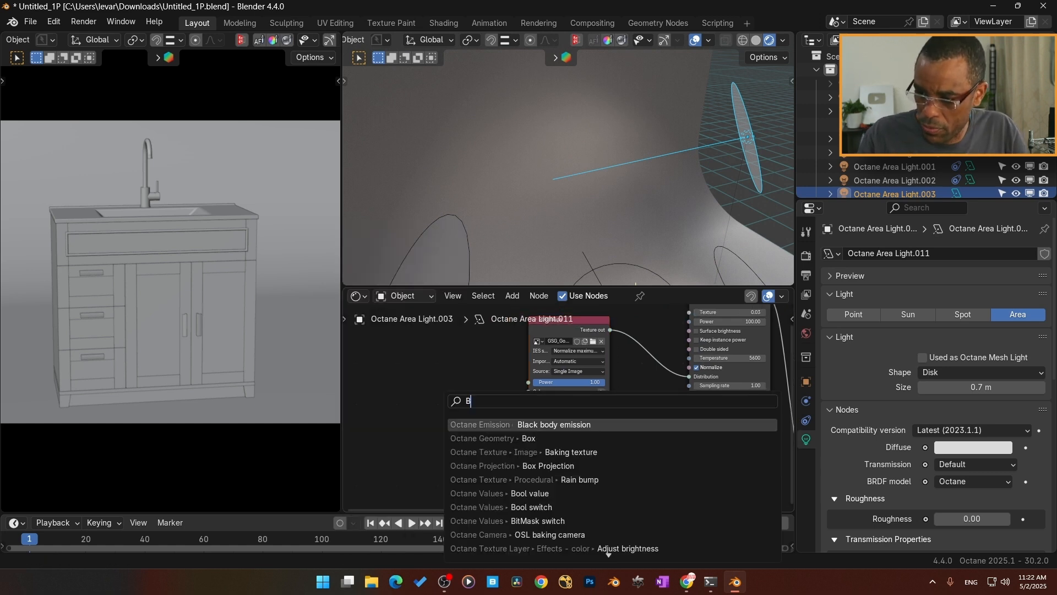
pyautogui.write('OX')
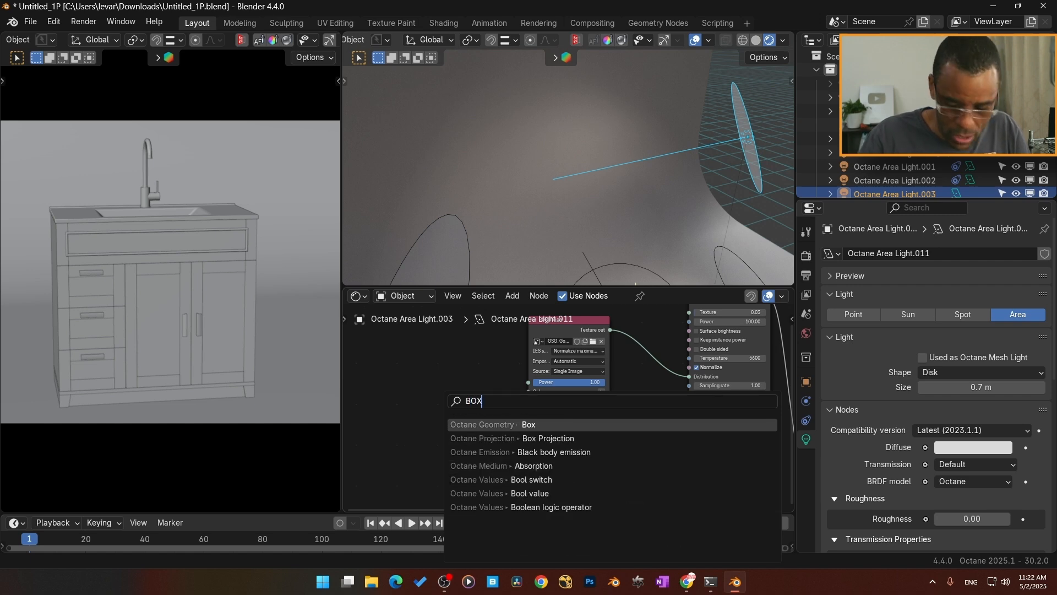
pyautogui.click(537, 437)
pyautogui.click(402, 404)
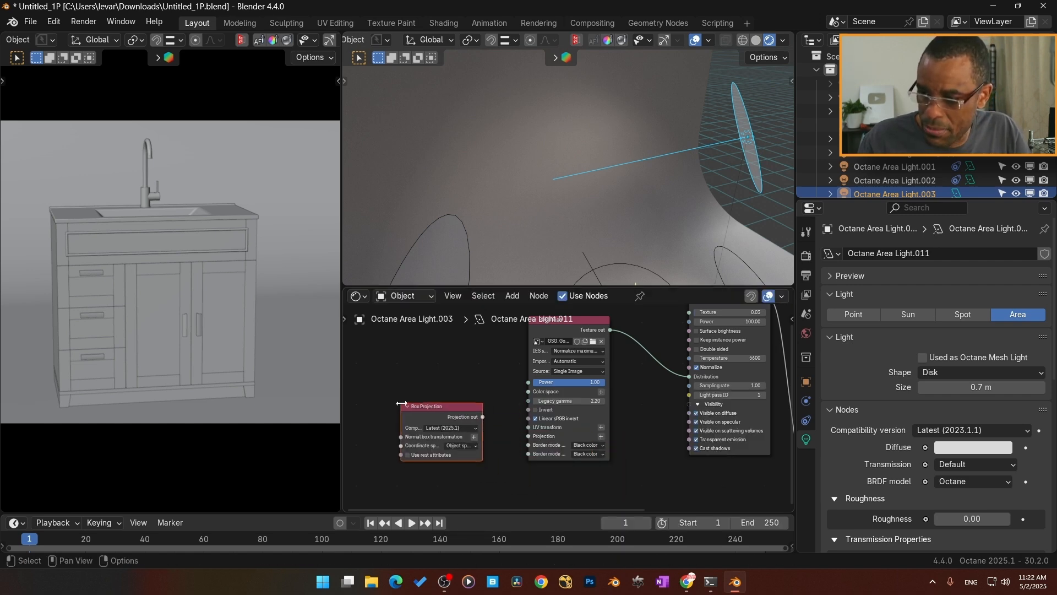
pyautogui.moveTo(483, 417)
pyautogui.mouseDown()
pyautogui.moveTo(511, 452)
pyautogui.moveTo(526, 438)
pyautogui.moveTo(470, 397)
pyautogui.moveTo(477, 405)
pyautogui.mouseUp()
pyautogui.scroll(2, 471, 397)
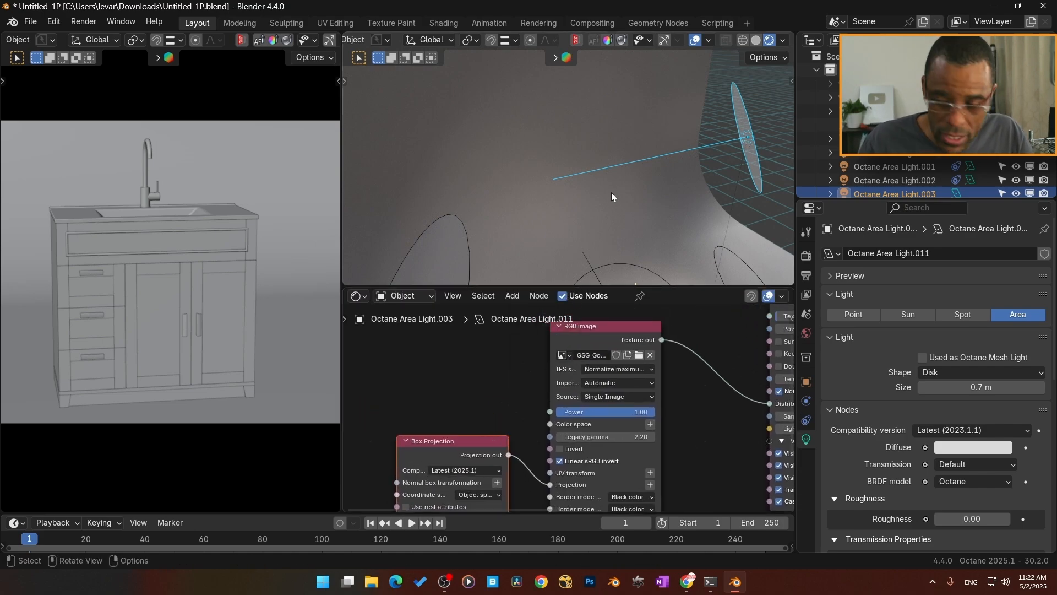
# Step: Scale the patterned light up slightly and add a 3D transformation node to the RGB image's UV transform input
pyautogui.press('s')
pyautogui.click(597, 203)
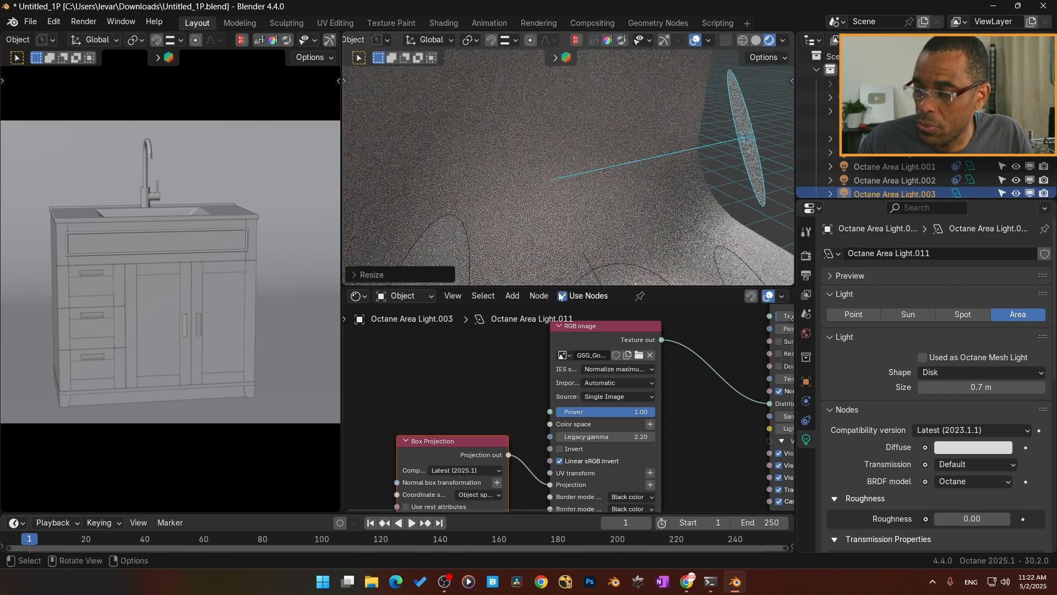
pyautogui.moveTo(510, 383); pyautogui.dragTo(488, 331, button='middle')
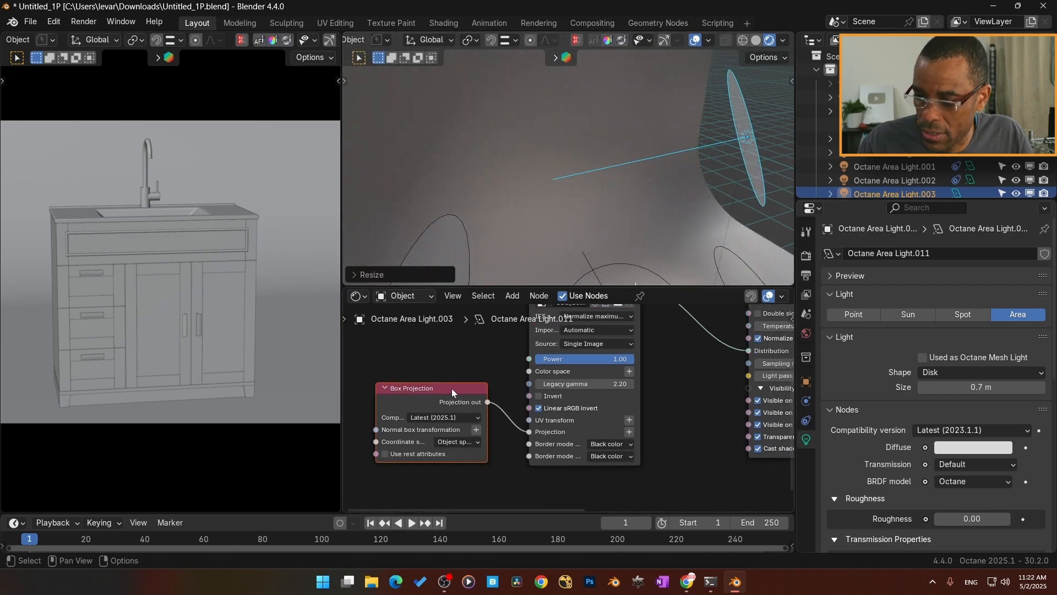
pyautogui.moveTo(452, 392)
pyautogui.mouseDown(button='middle')
pyautogui.moveTo(461, 406)
pyautogui.moveTo(472, 394)
pyautogui.mouseUp(button='middle')
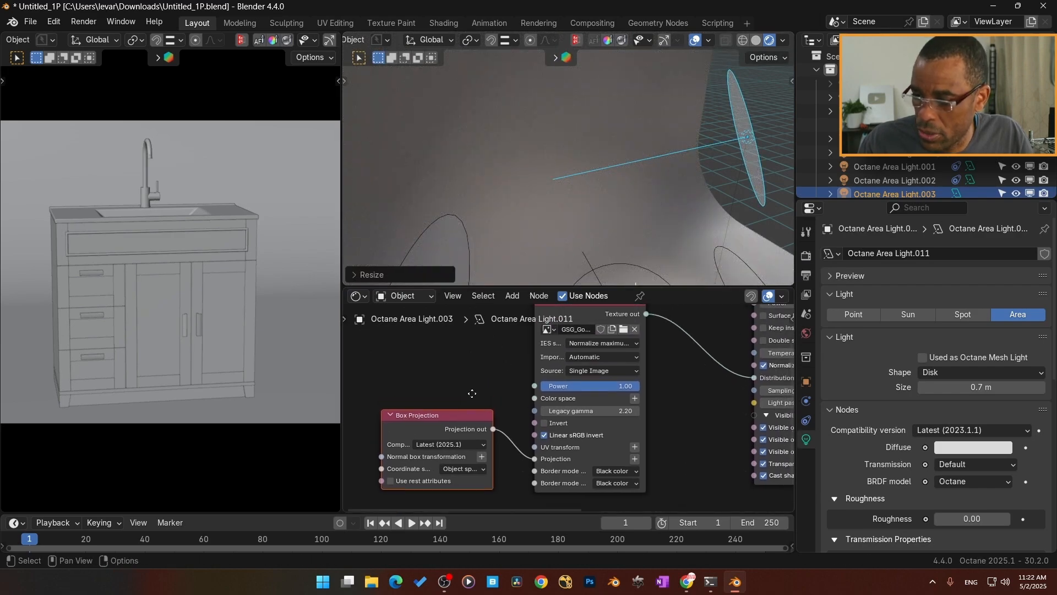
pyautogui.click(634, 447)
# Step: Change the patterned light's shape to Square and reduce its size to 0.05 m
pyautogui.click(995, 373)
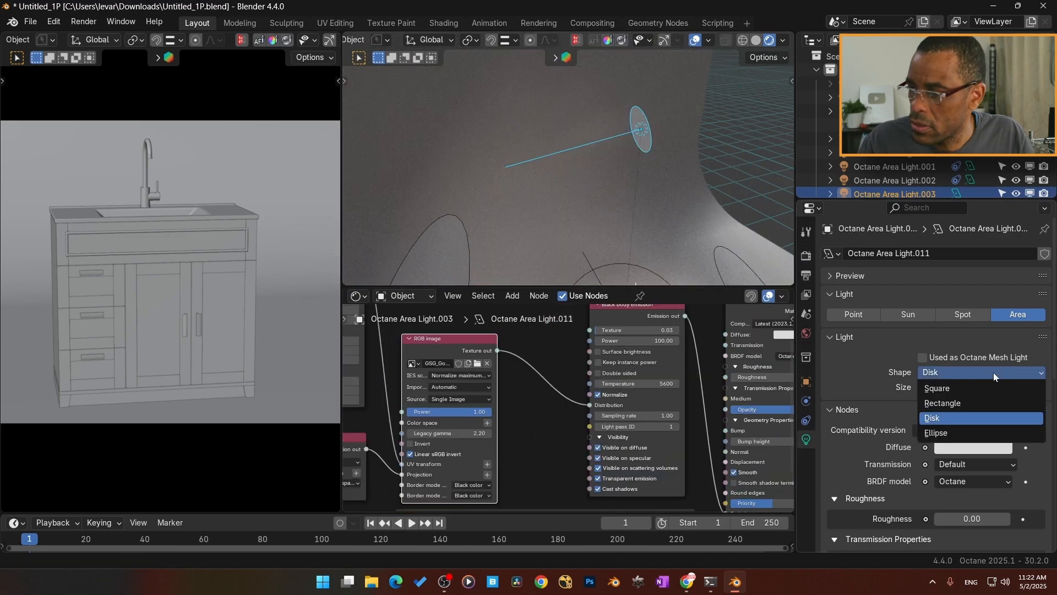
pyautogui.click(995, 387)
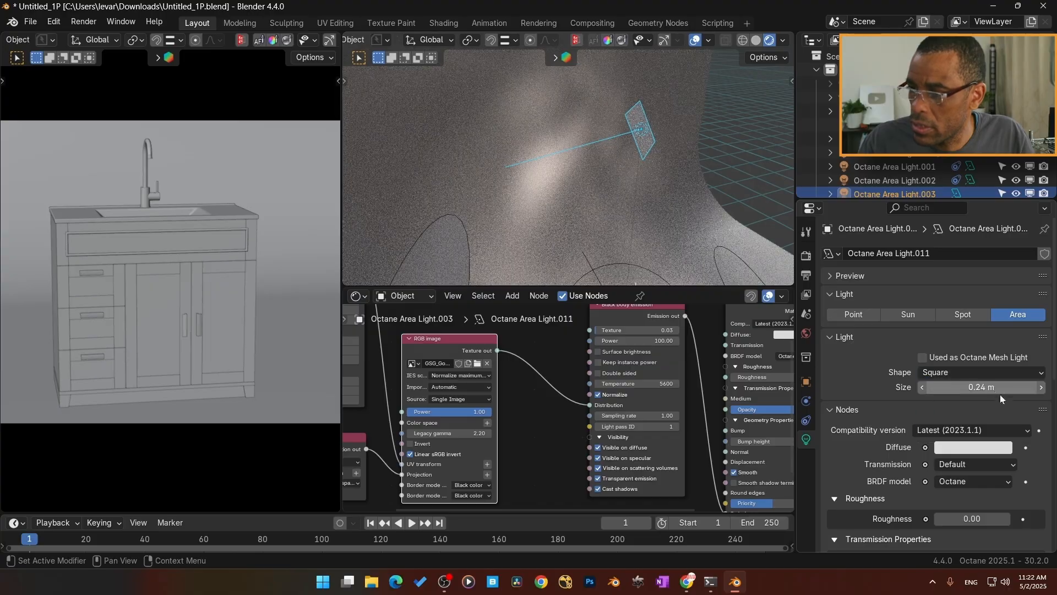
pyautogui.moveTo(1000, 394)
pyautogui.mouseDown()
pyautogui.moveTo(958, 394)
pyautogui.moveTo(990, 392)
pyautogui.mouseUp()
# Step: Set the scene viewport to solid shading and the camera viewport to rendered shading
pyautogui.click(756, 40)
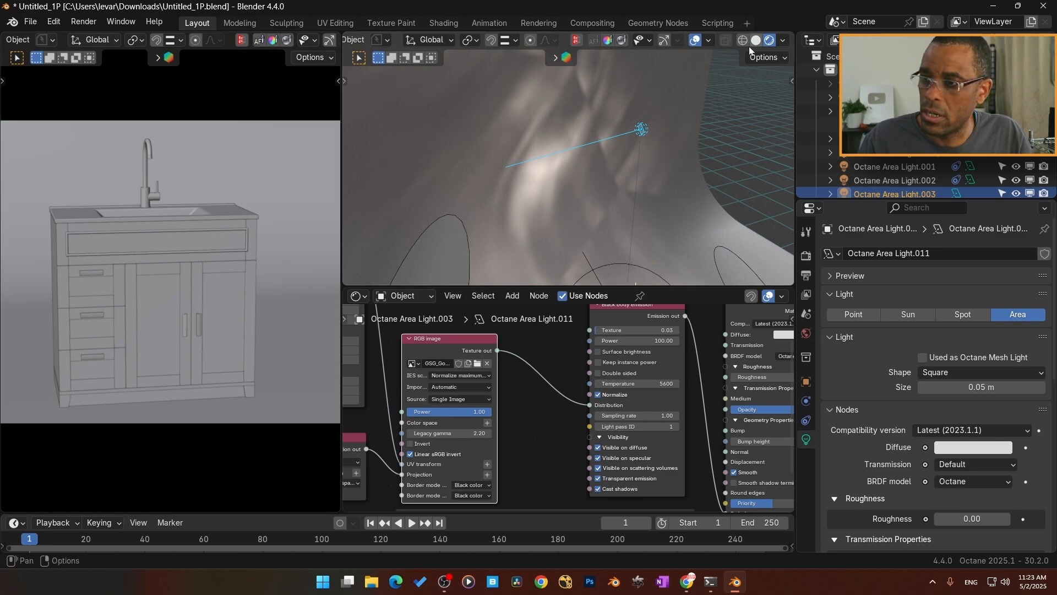
pyautogui.press('z')
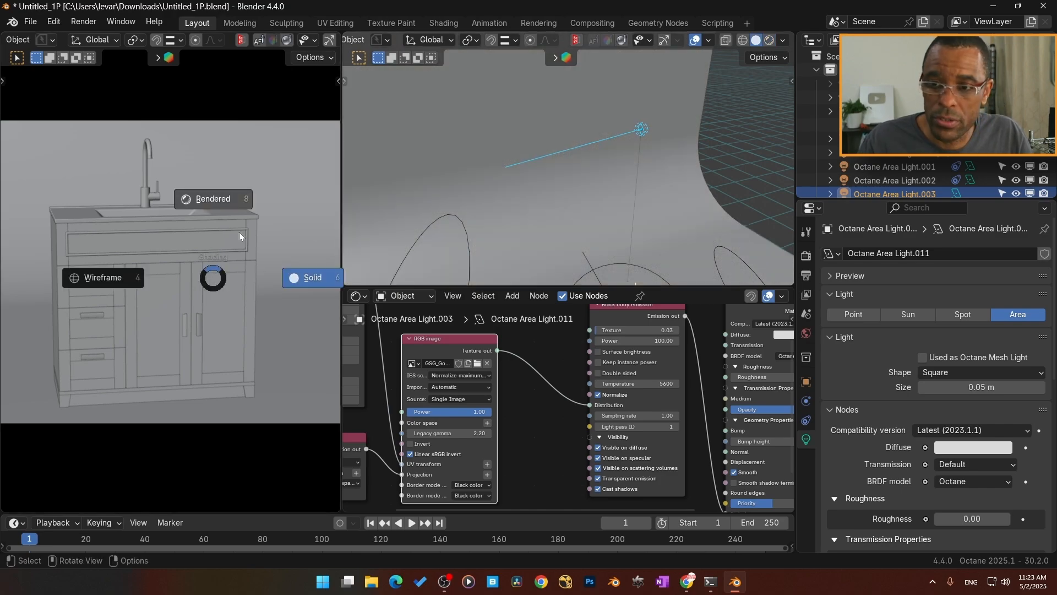
pyautogui.click(214, 198)
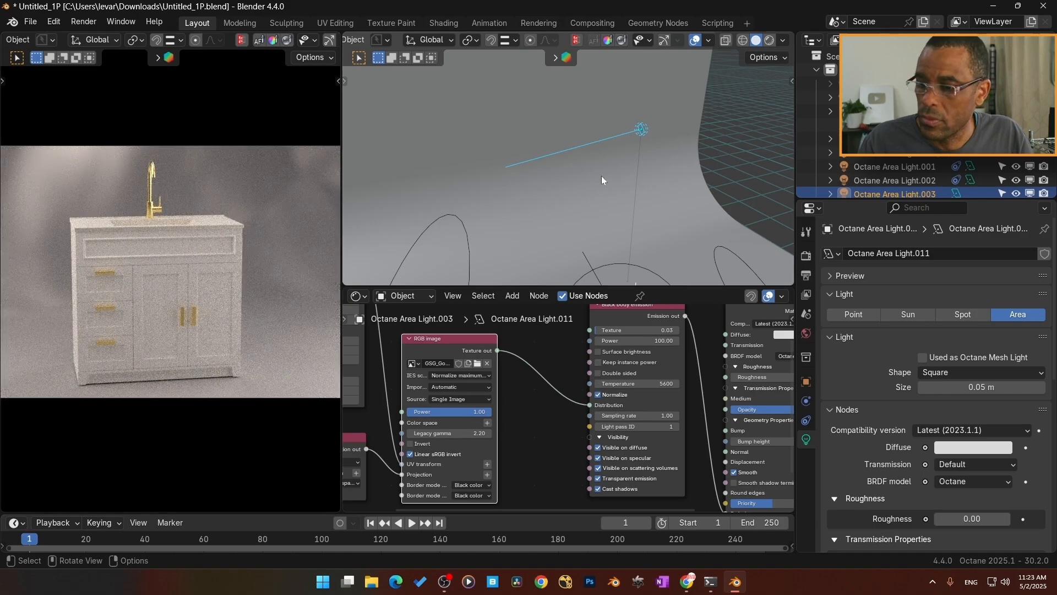
# Step: Set all three Scale values of the 3D transformation node to 1.130
pyautogui.moveTo(521, 445); pyautogui.dragTo(698, 444, button='middle')
pyautogui.moveTo(566, 398); pyautogui.dragTo(576, 434, button='middle')
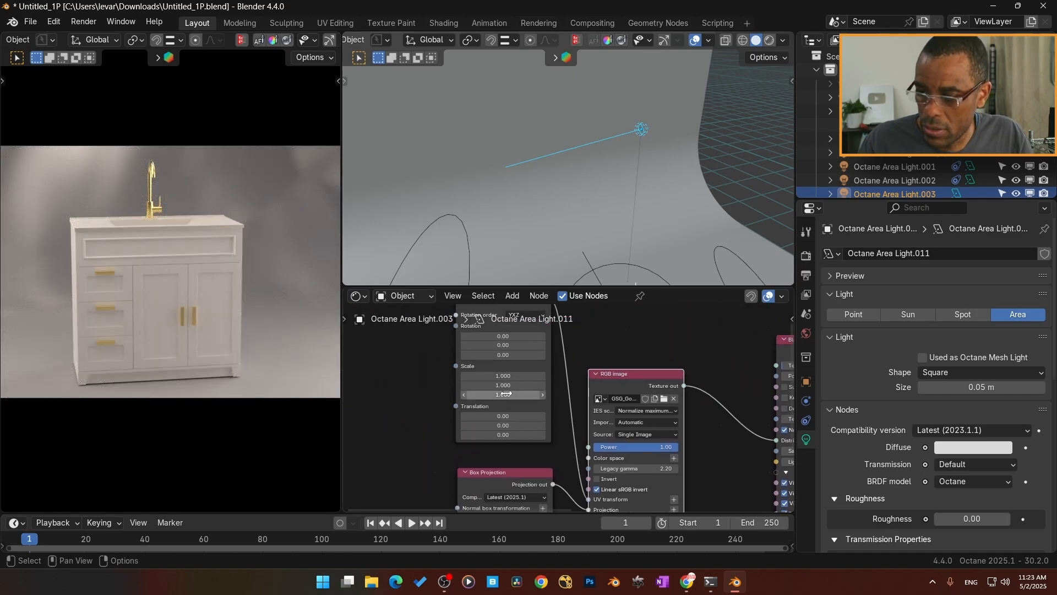
pyautogui.moveTo(506, 393)
pyautogui.mouseDown()
pyautogui.moveTo(545, 393)
pyautogui.moveTo(495, 393)
pyautogui.moveTo(511, 393)
pyautogui.mouseUp()
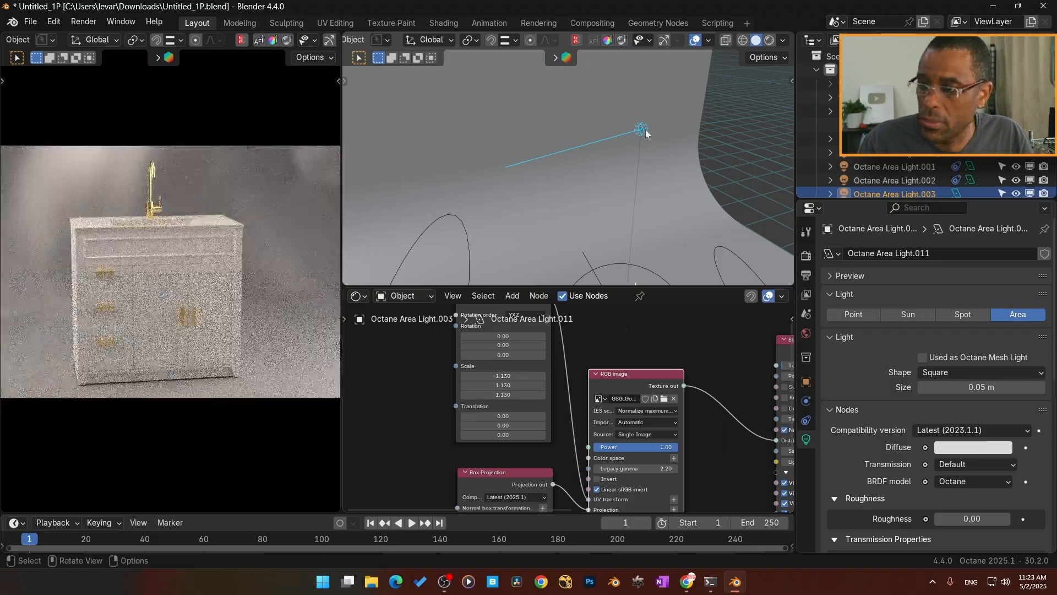
# Step: Reposition the patterned light relative to the vanity in the top view
pyautogui.moveTo(647, 172); pyautogui.dragTo(647, 205, button='middle')
pyautogui.press('KP_7')
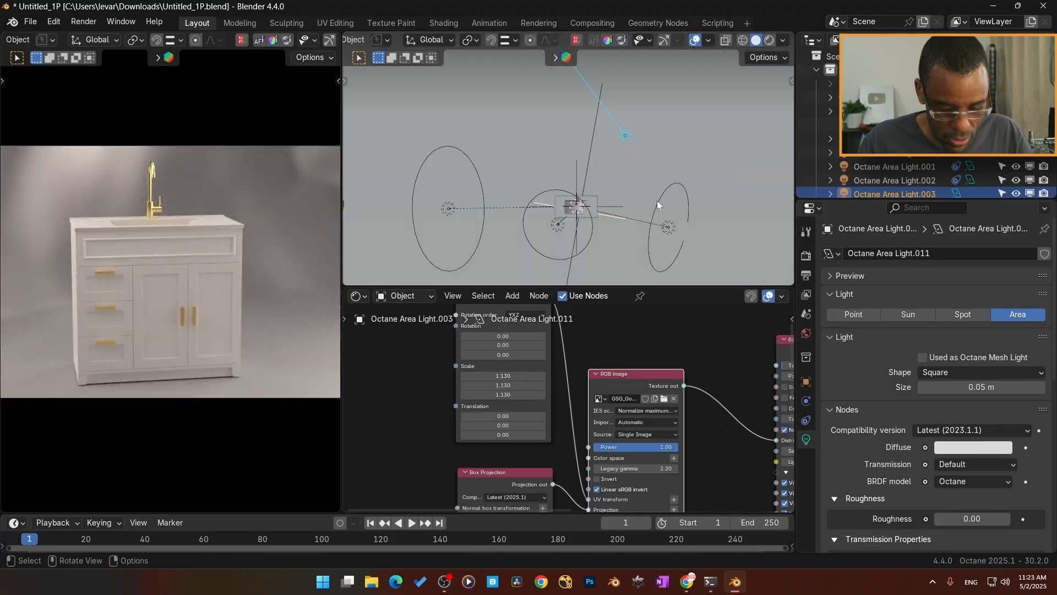
pyautogui.press('g')
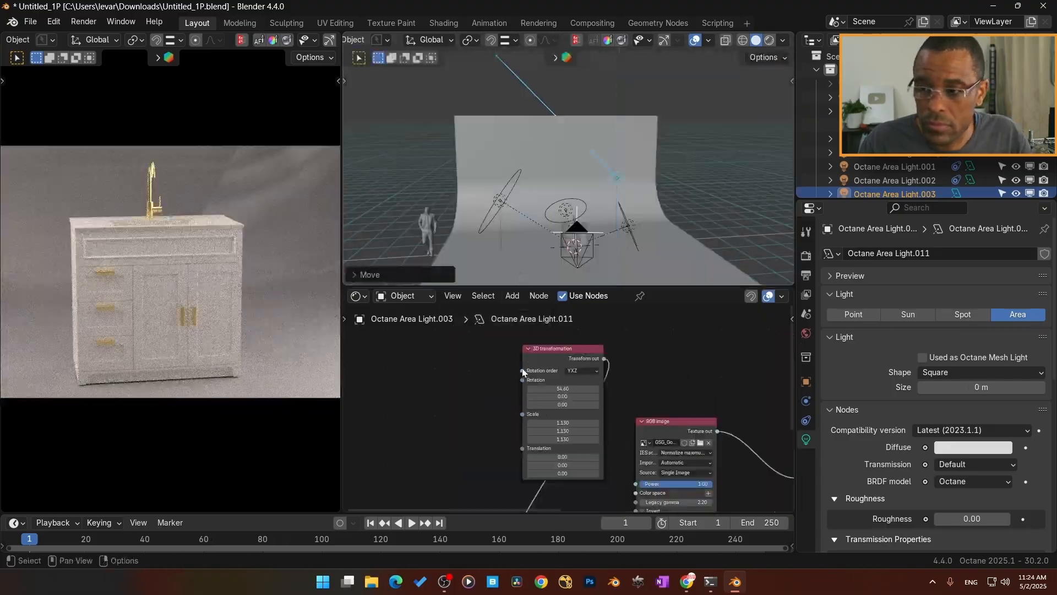
# Step: Browse for a replacement gobo image for the RGB image node, going up from the Textures folder to Gobos Abstract
pyautogui.scroll(1, 483, 408)
pyautogui.moveTo(482, 407); pyautogui.dragTo(377, 322, button='middle')
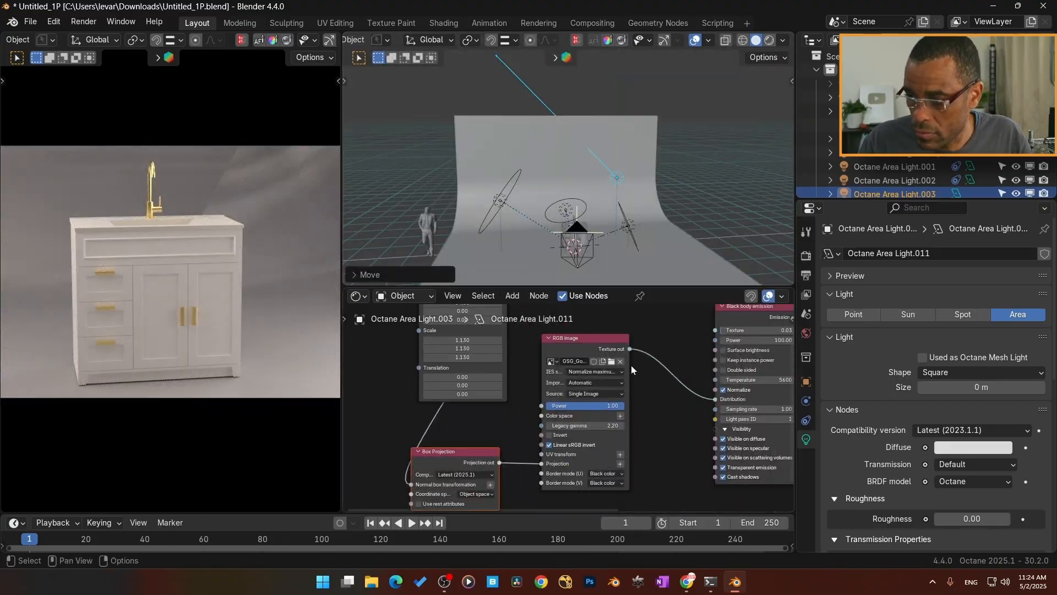
pyautogui.click(612, 362)
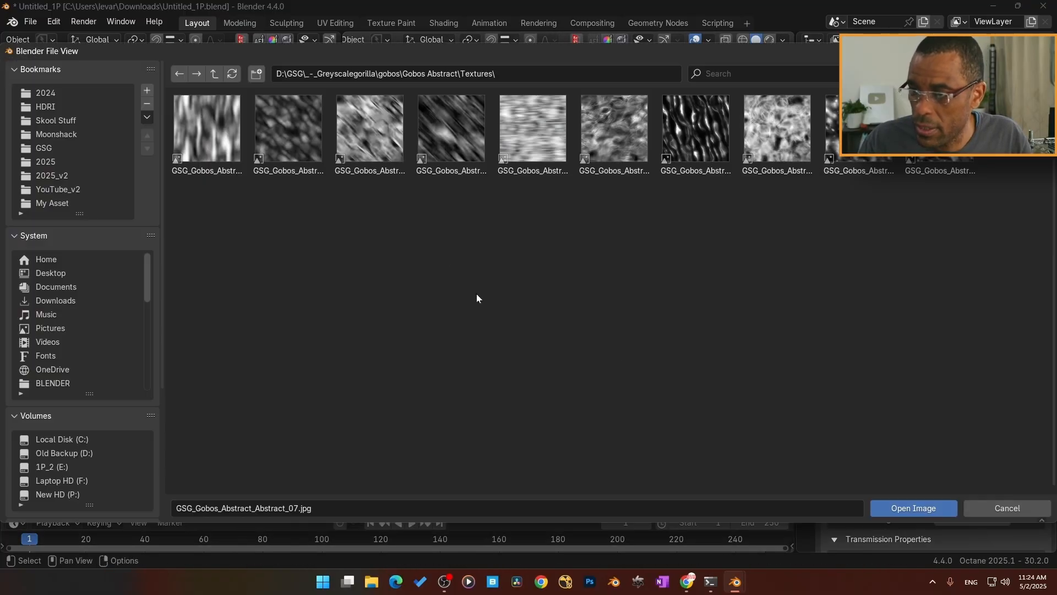
pyautogui.click(215, 73)
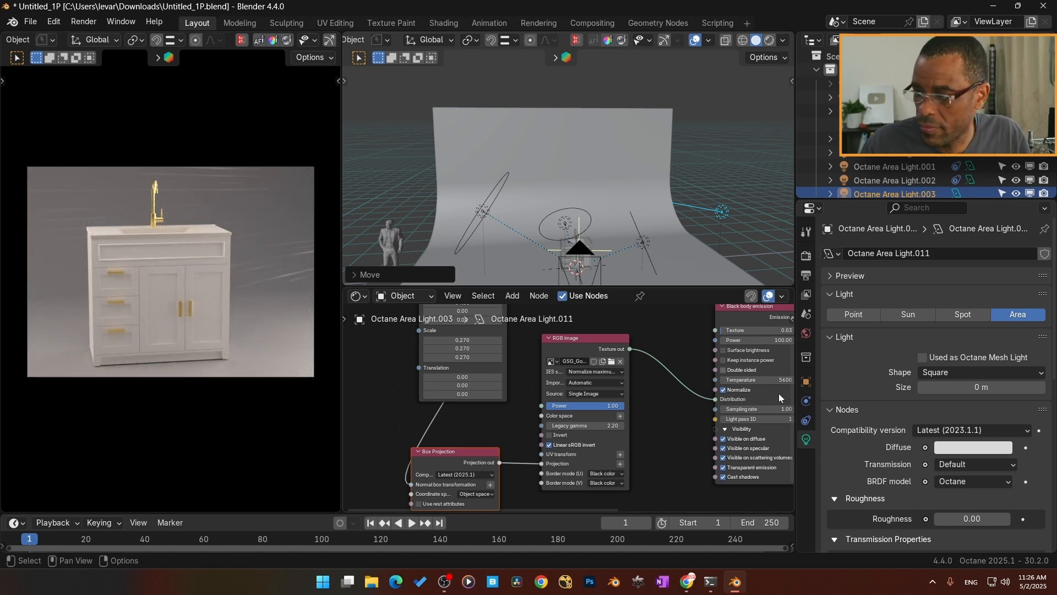
# Step: Review the Octane path tracing kernel's quality, alpha channel, light and sampling settings
pyautogui.click(806, 256)
pyautogui.scroll(-5, 847, 415)
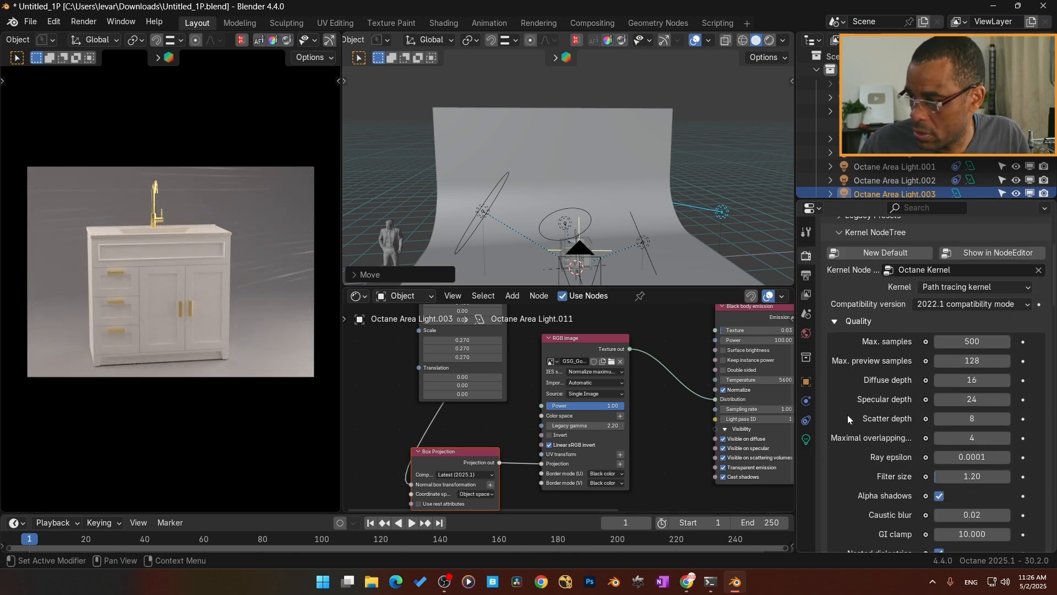
pyautogui.scroll(-1, 848, 419)
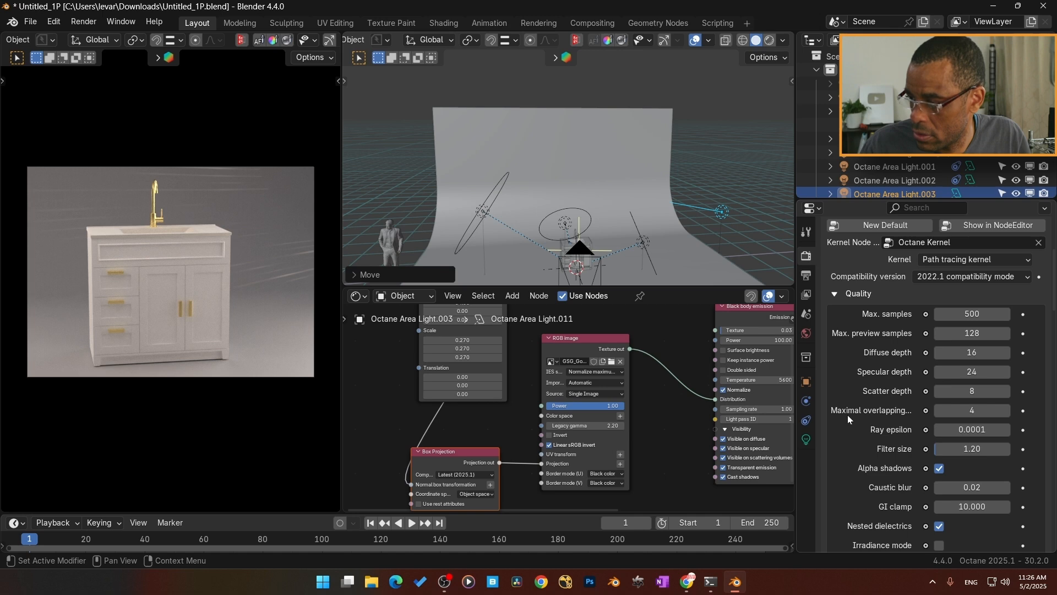
pyautogui.scroll(-12, 848, 415)
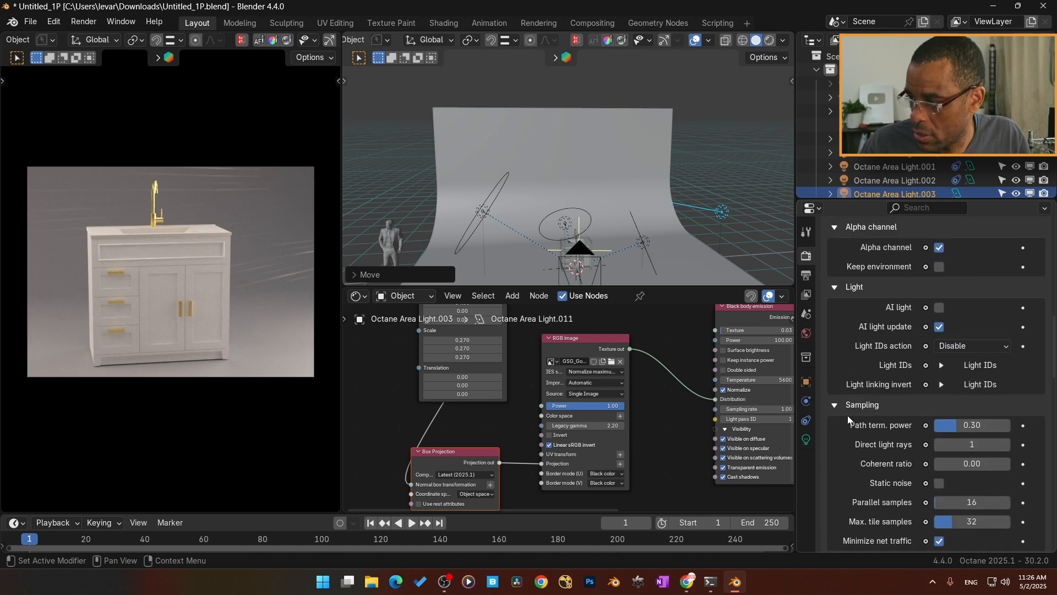
pyautogui.scroll(7, 848, 415)
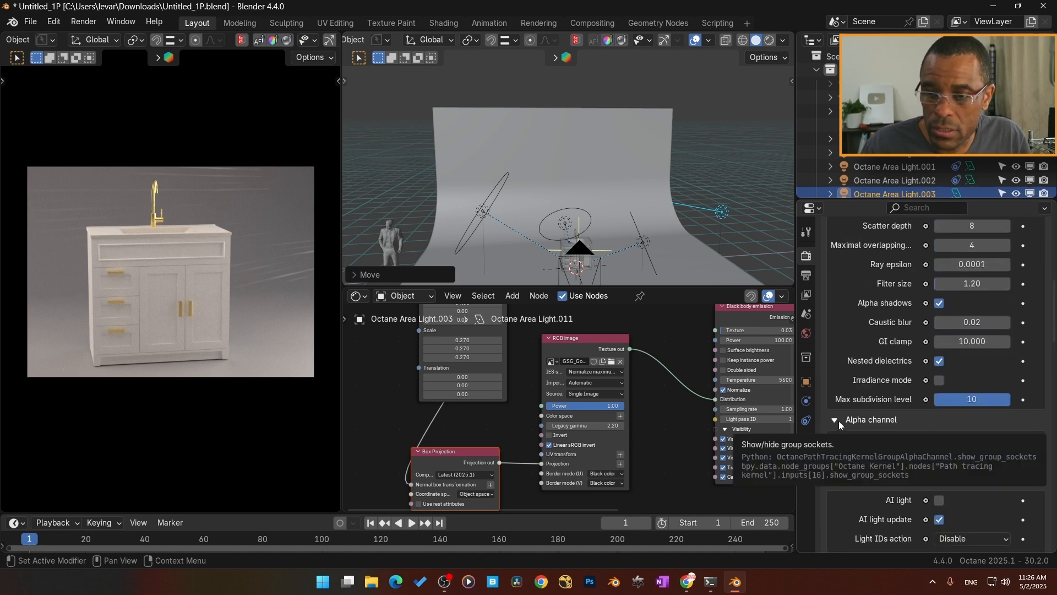
pyautogui.scroll(-5, 849, 390)
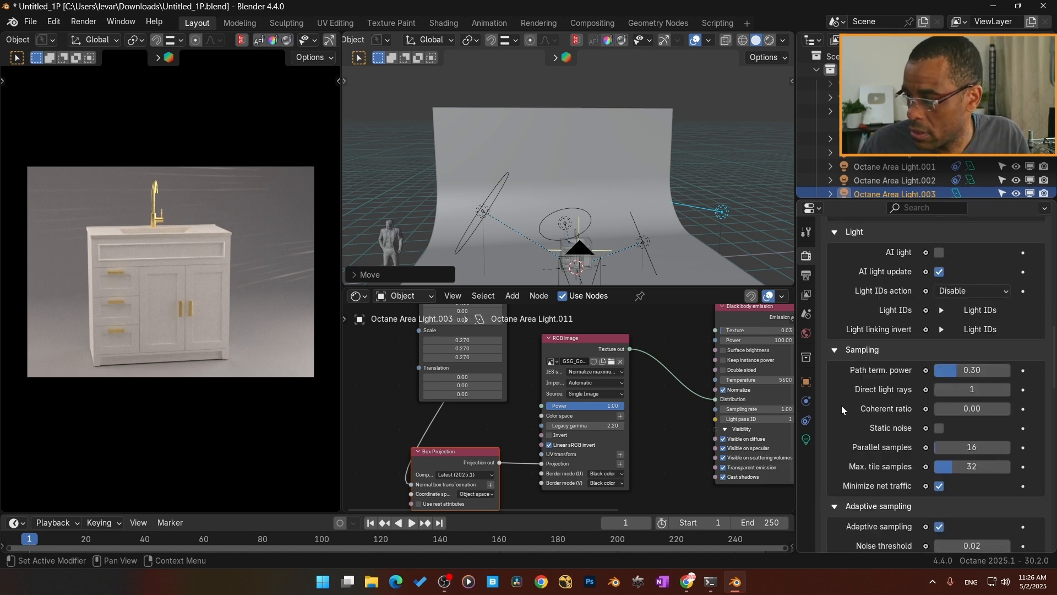
# Step: Enlarge the scene viewport vertically and show its Octane imager and post-processing settings
pyautogui.moveTo(661, 286); pyautogui.dragTo(664, 452)
pyautogui.press('n')
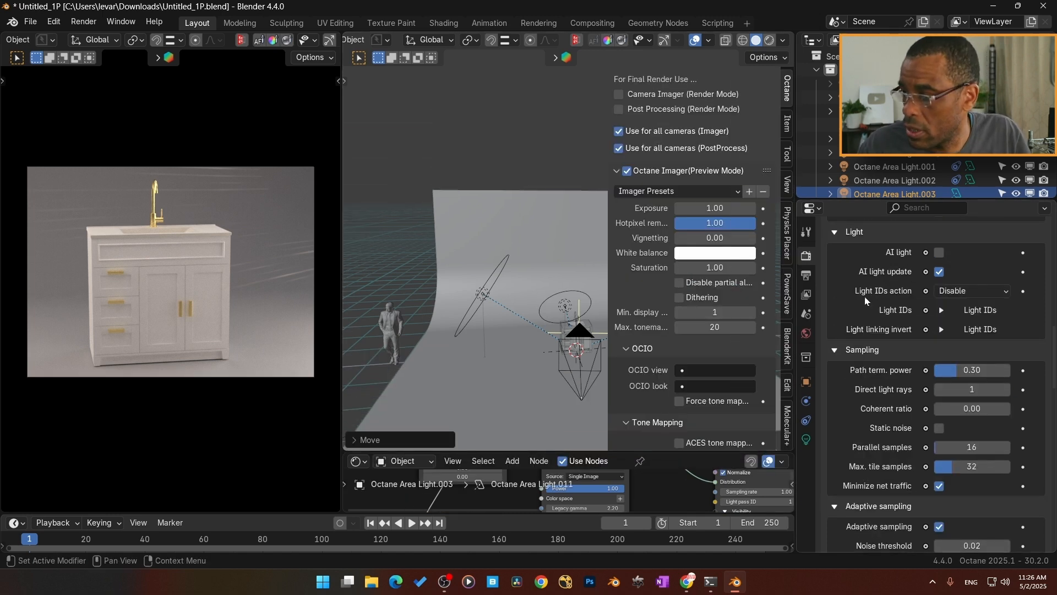
# Step: Change the scene camera's Octane camera type to Realistic lens, using the 85mm Petzval lens
pyautogui.click(881, 97)
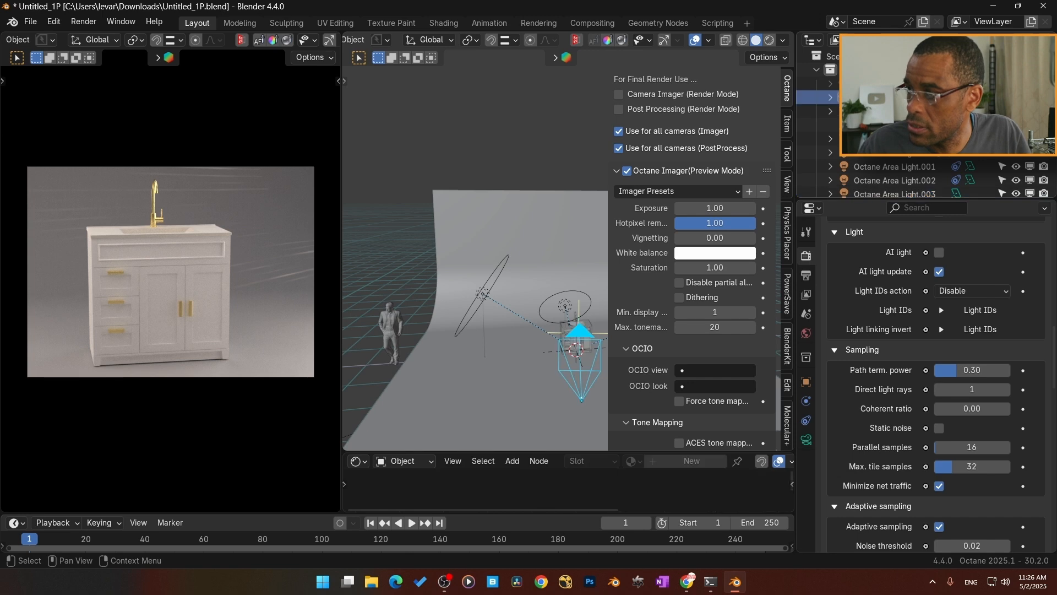
pyautogui.click(806, 440)
pyautogui.scroll(8, 898, 358)
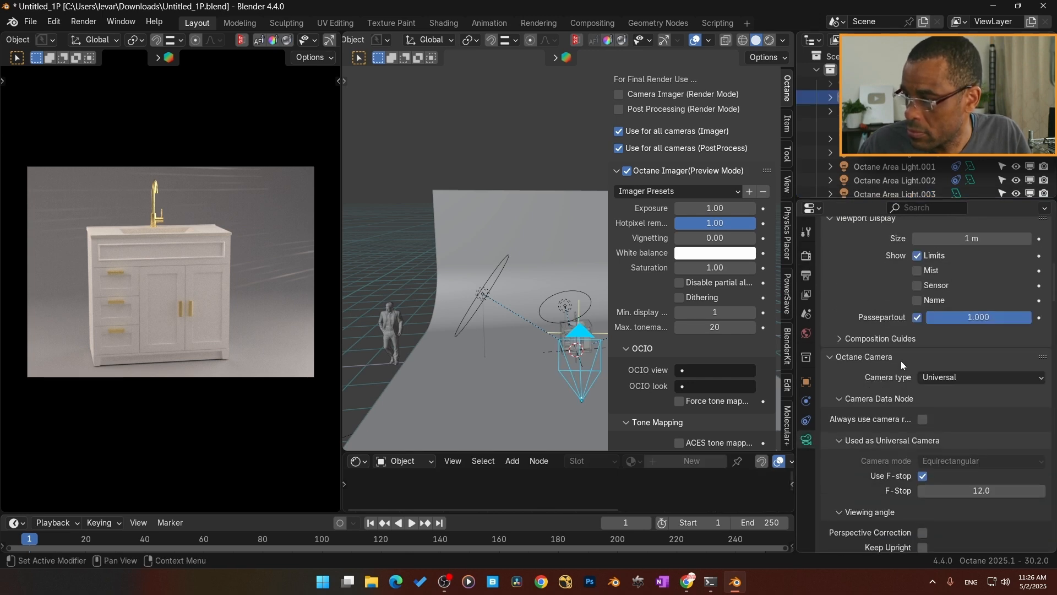
pyautogui.click(953, 432)
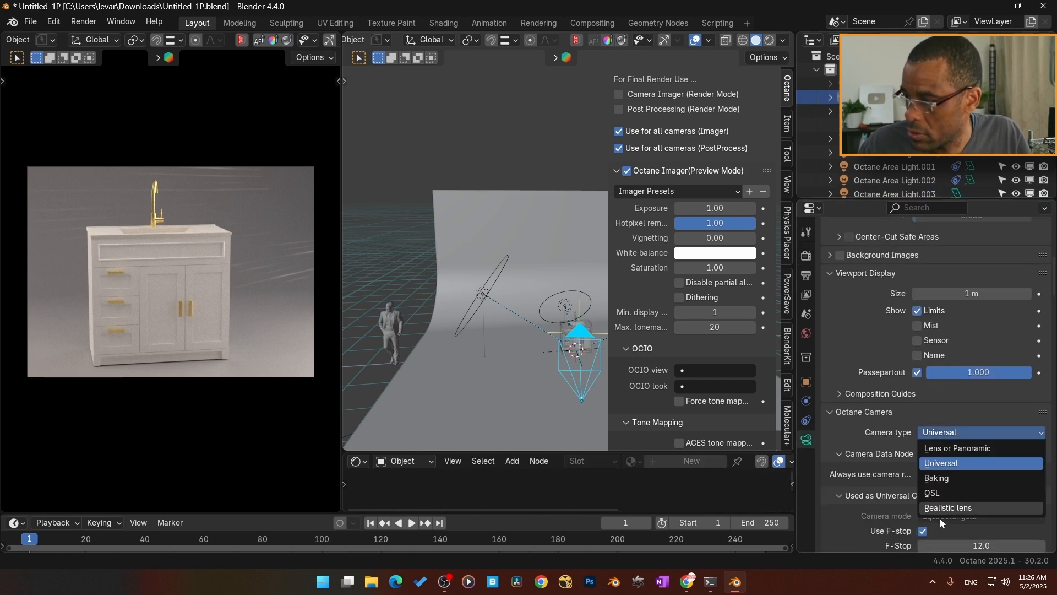
pyautogui.click(941, 507)
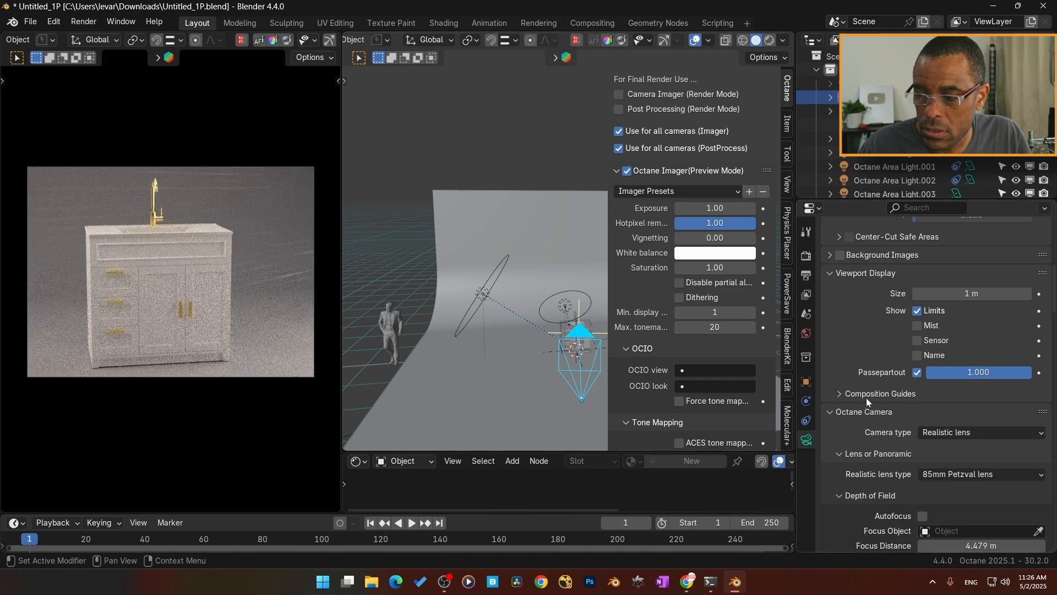
pyautogui.scroll(-7, 873, 446)
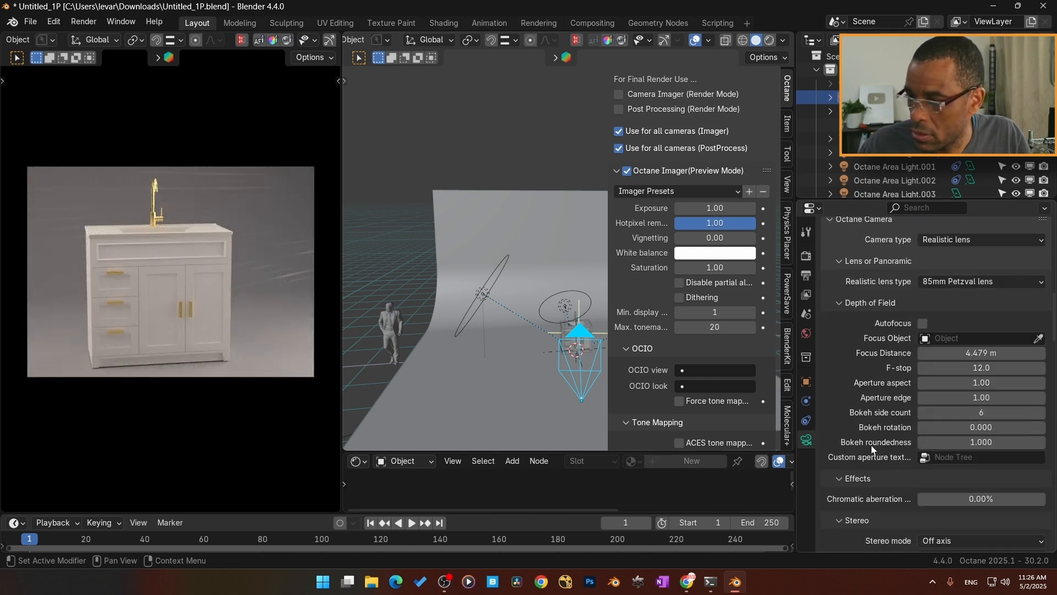
# Step: Raise the Octane imager's preview exposure to 1.14
pyautogui.moveTo(517, 358); pyautogui.dragTo(432, 361, button='middle')
pyautogui.scroll(-6, 652, 384)
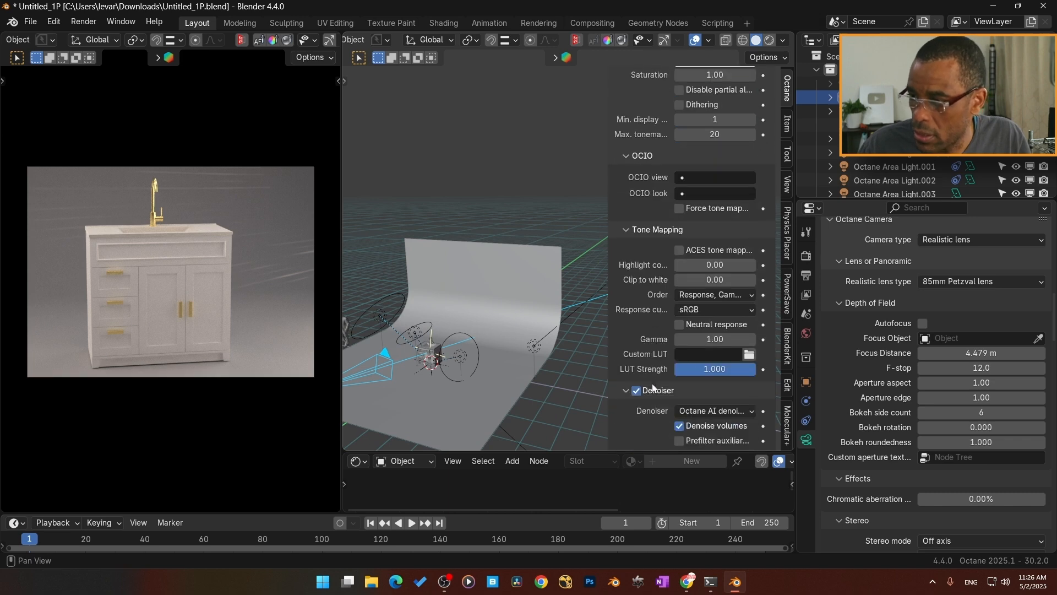
pyautogui.scroll(-4, 650, 332)
pyautogui.scroll(10, 649, 333)
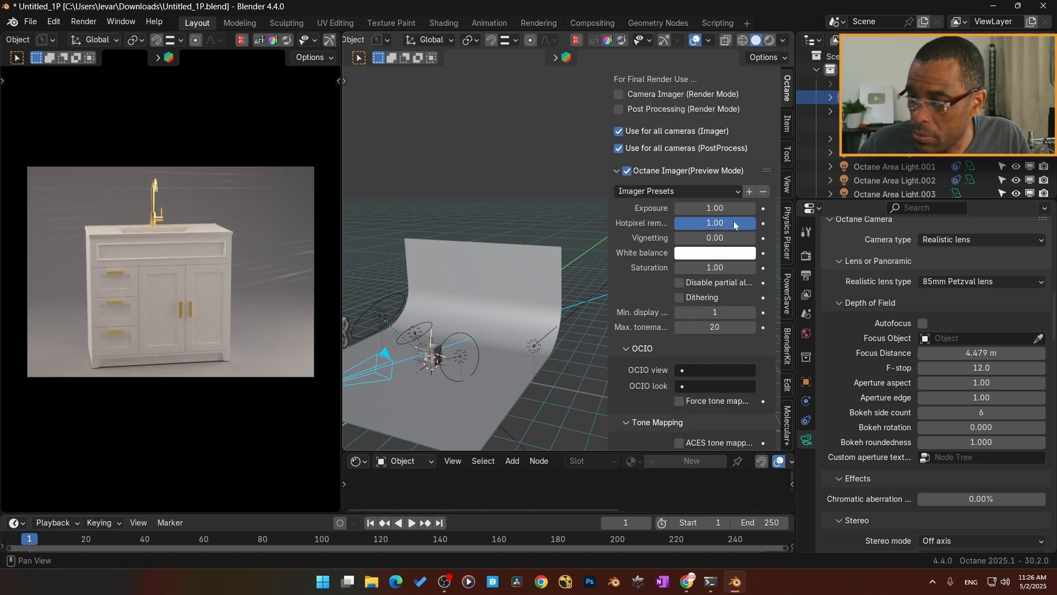
pyautogui.moveTo(735, 224)
pyautogui.mouseDown()
pyautogui.moveTo(656, 224)
pyautogui.moveTo(735, 224)
pyautogui.mouseUp()
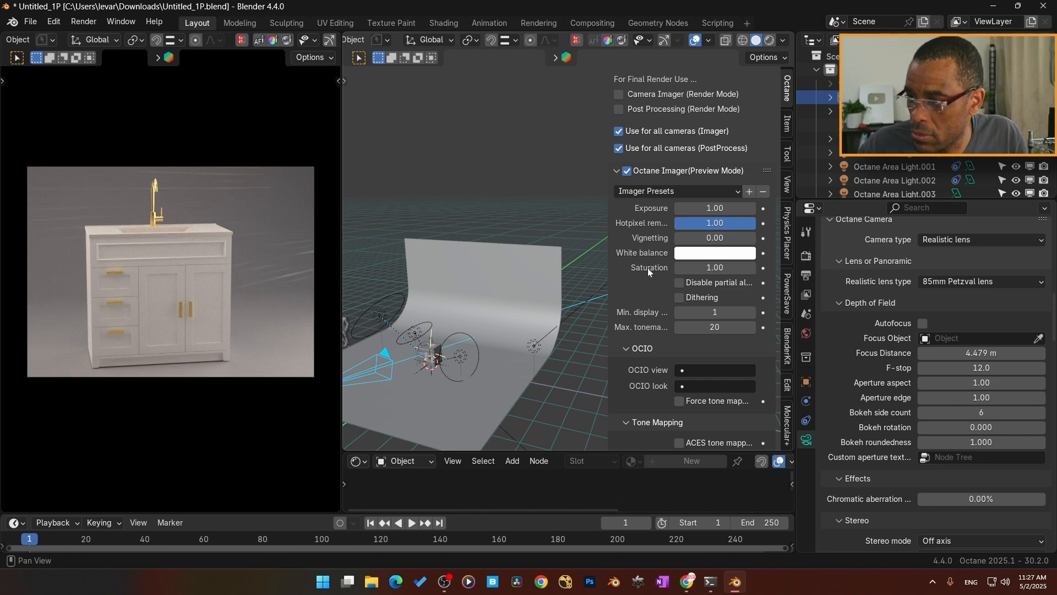
pyautogui.moveTo(716, 208); pyautogui.dragTo(741, 208)
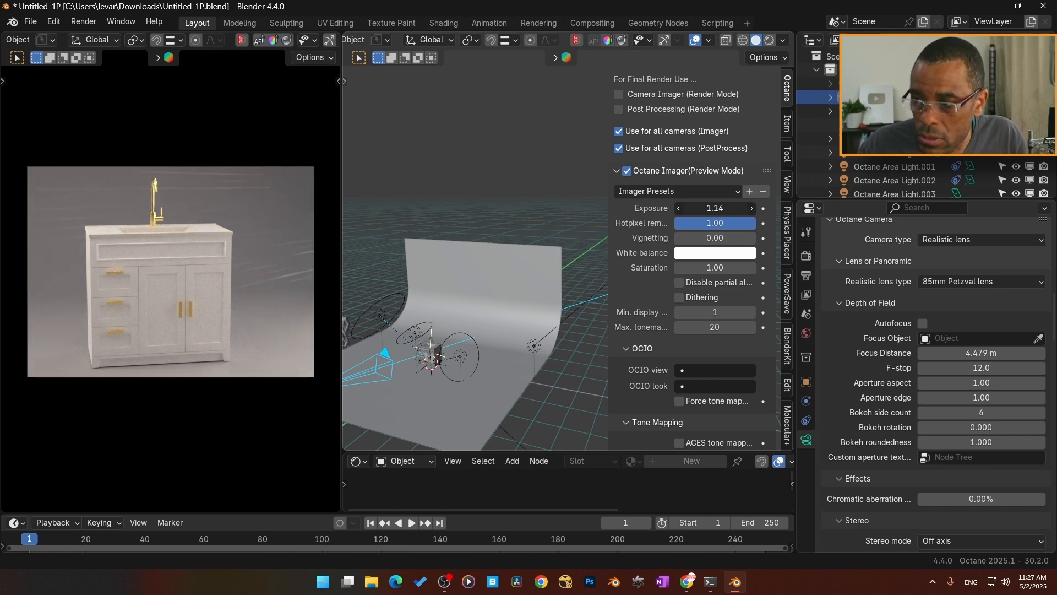
# Step: Set the chromatic aberration in the Octane post-processing lens effects to 0.2
pyautogui.scroll(-5, 649, 302)
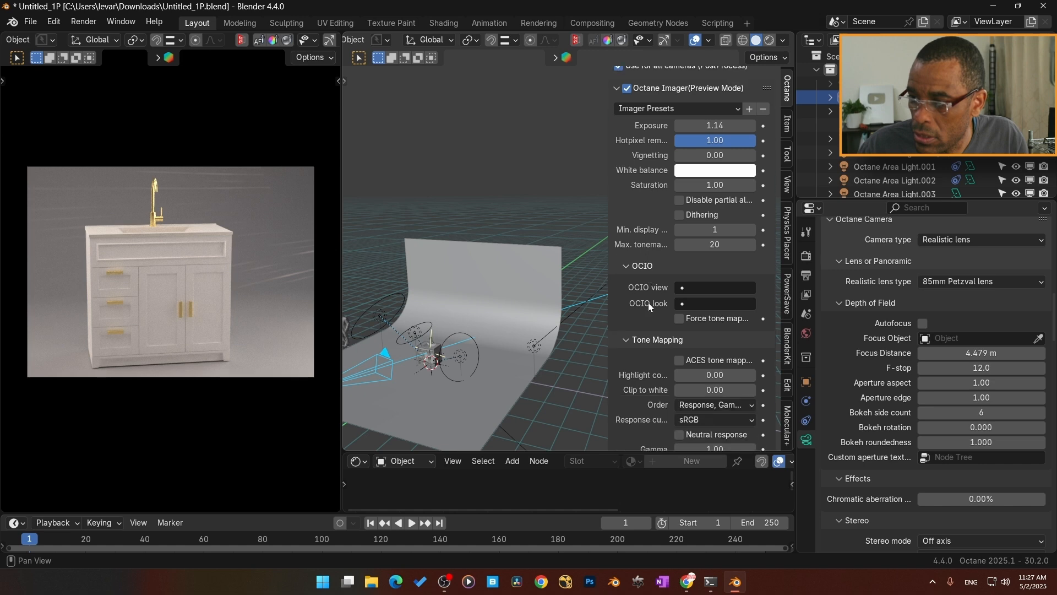
pyautogui.scroll(-10, 649, 303)
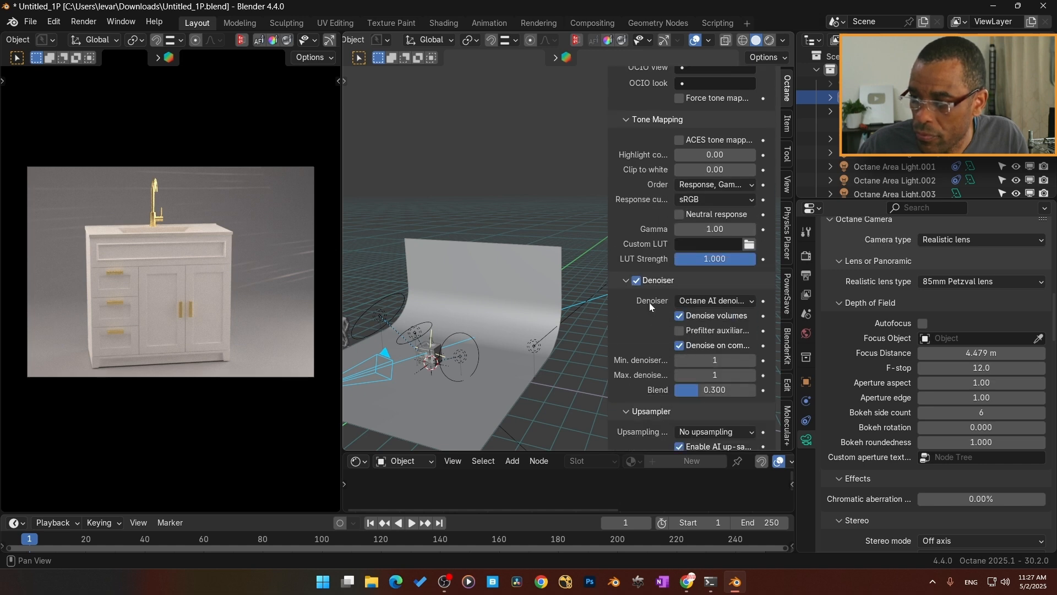
pyautogui.scroll(-3, 649, 302)
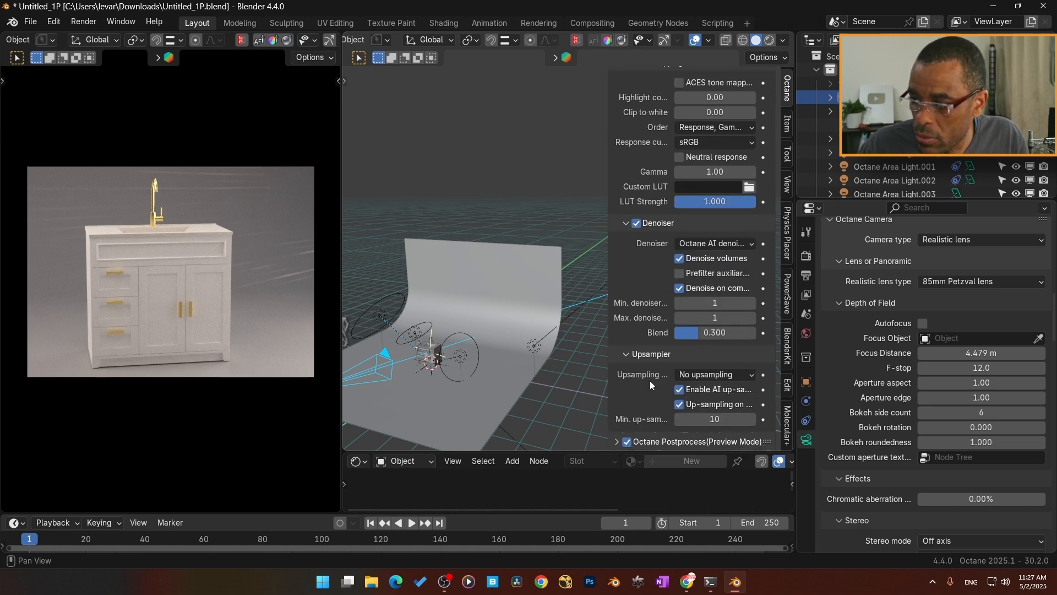
pyautogui.scroll(-12, 661, 381)
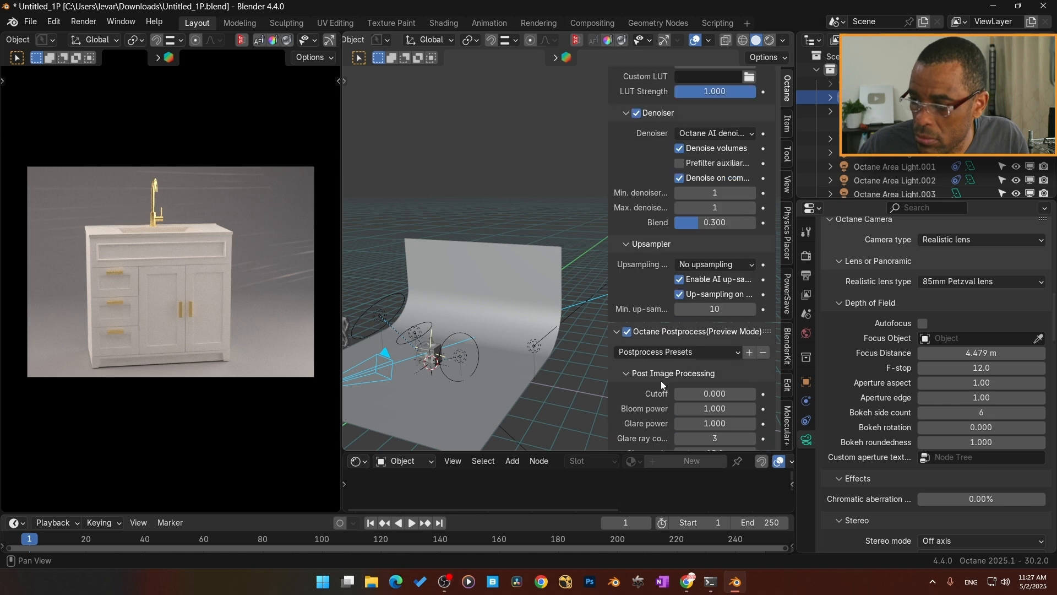
pyautogui.scroll(-3, 655, 375)
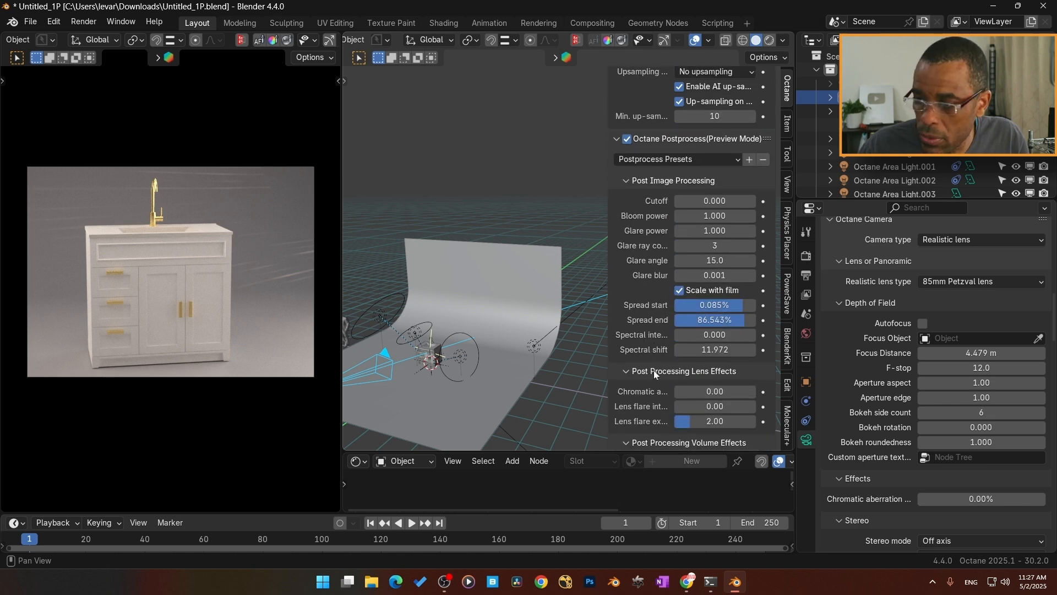
pyautogui.scroll(-2, 638, 352)
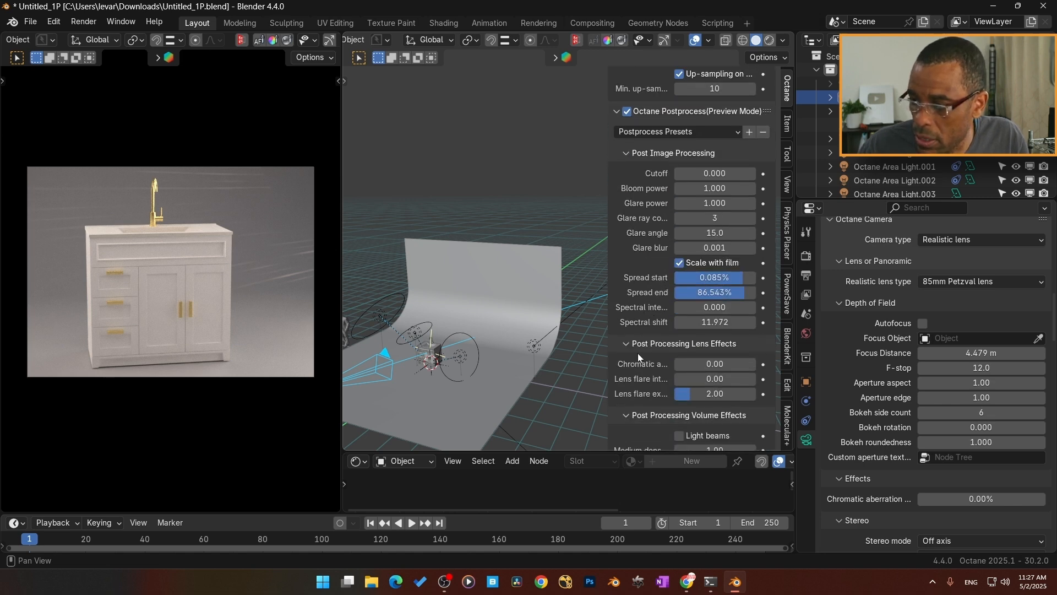
pyautogui.click(721, 362)
pyautogui.moveTo(721, 362); pyautogui.dragTo(743, 362)
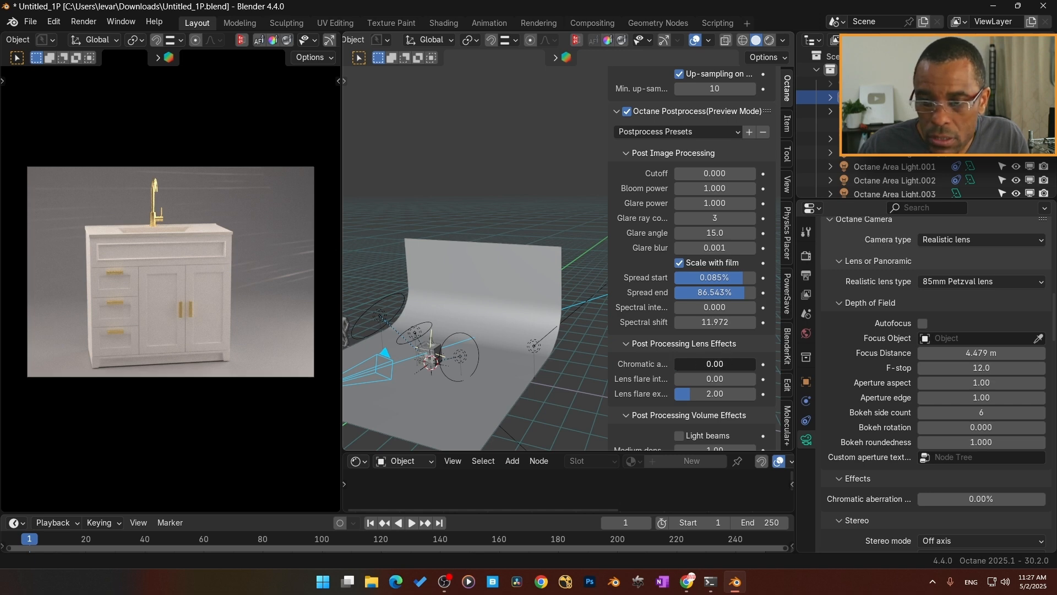
pyautogui.click(691, 359)
pyautogui.write('0.2')
pyautogui.press('Return')
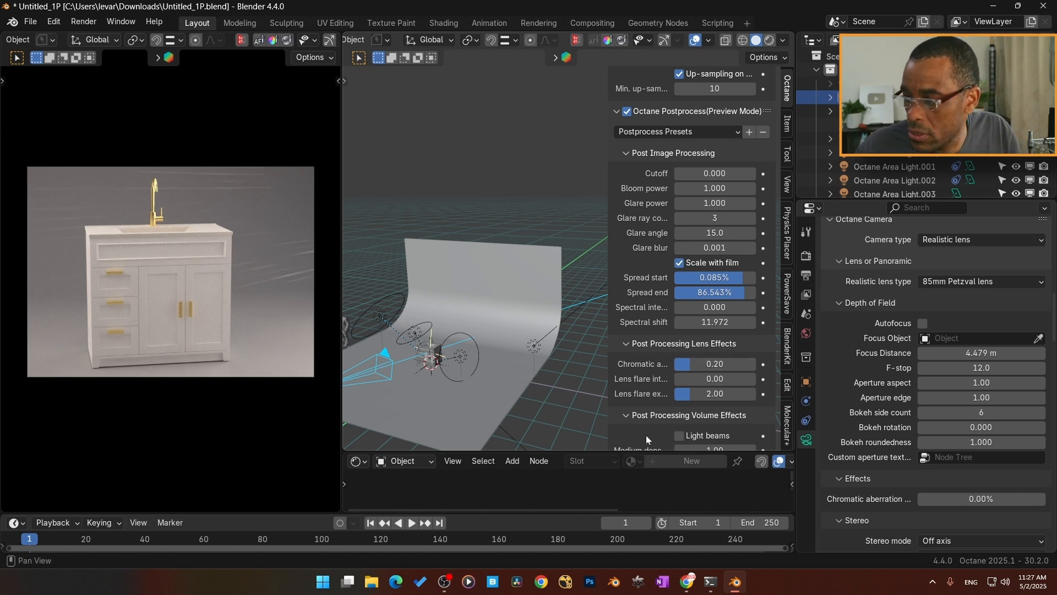
# Step: Adjust the scene's color management to exposure 0.111 and gamma 0.811
pyautogui.scroll(-1, 643, 413)
pyautogui.scroll(-3, 643, 413)
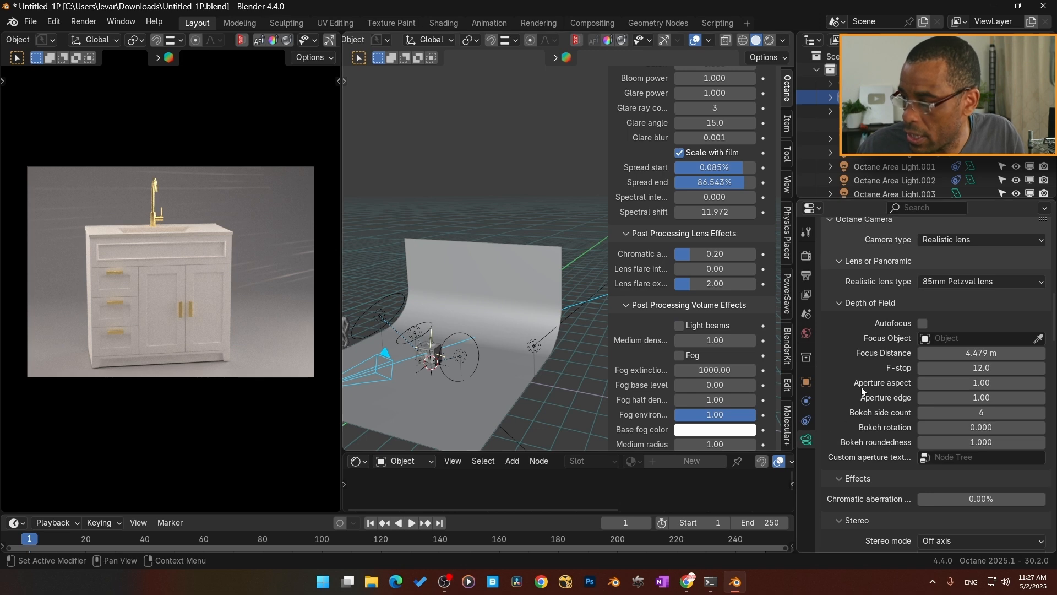
pyautogui.scroll(-15, 877, 421)
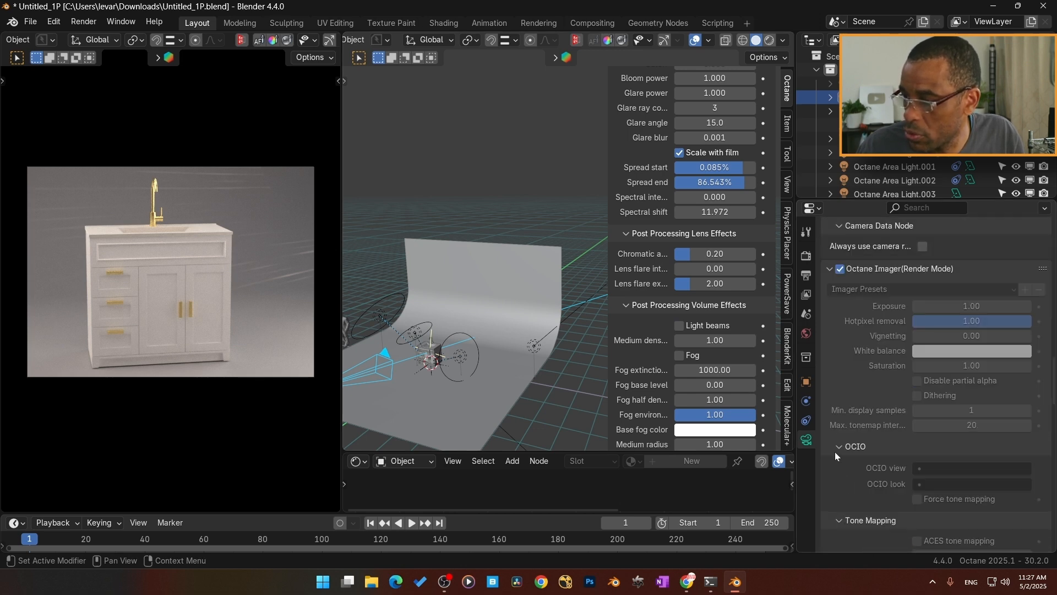
pyautogui.click(807, 257)
pyautogui.scroll(-10, 860, 430)
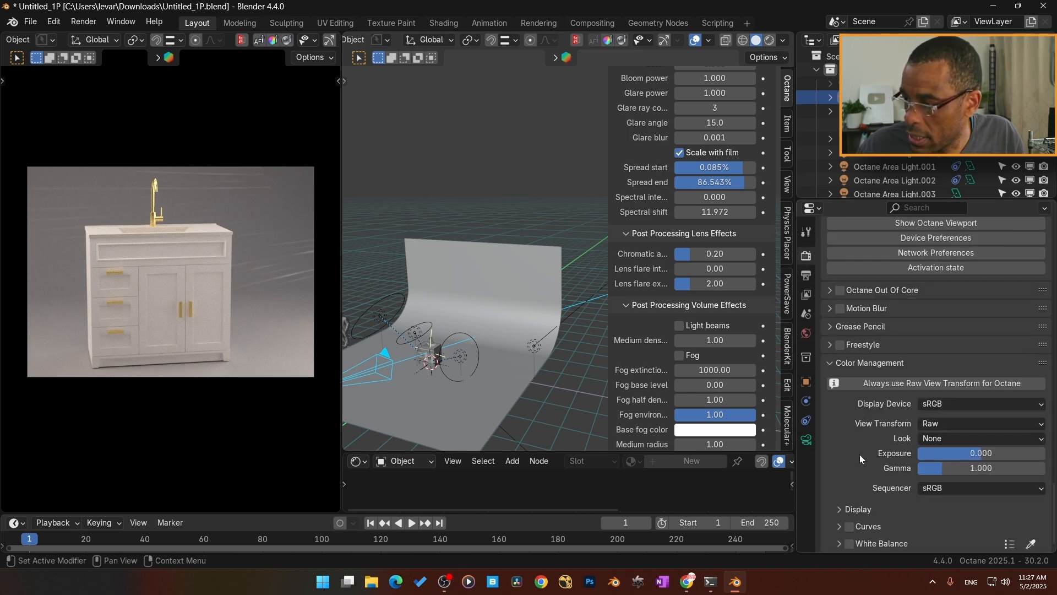
pyautogui.moveTo(992, 454); pyautogui.dragTo(973, 468)
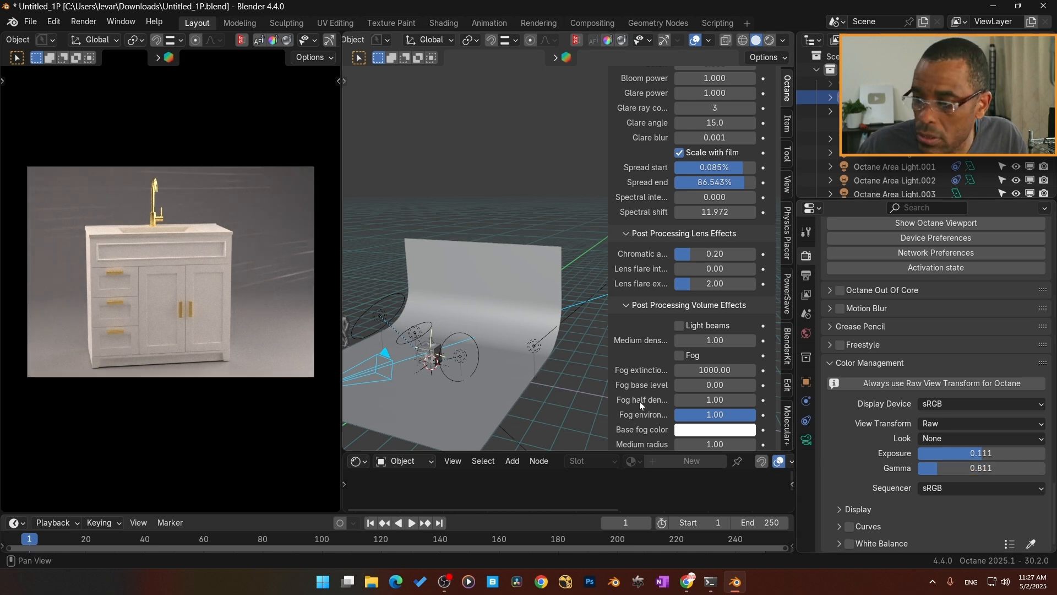
# Step: Set the highlight compression in the Octane imager's tone mapping to 0.33
pyautogui.scroll(15, 652, 371)
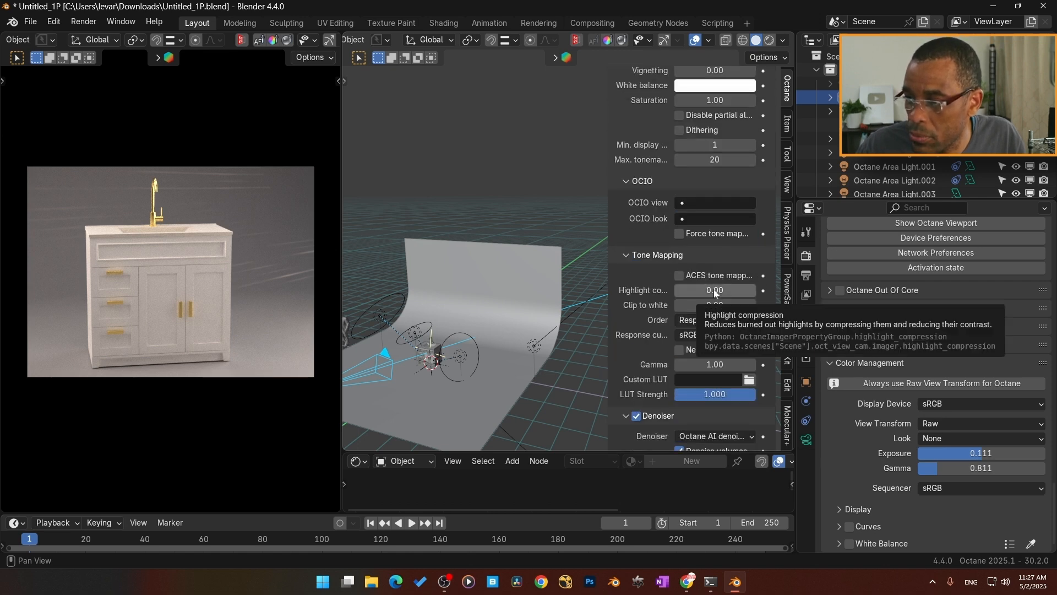
pyautogui.scroll(2, 665, 287)
pyautogui.scroll(2, 665, 290)
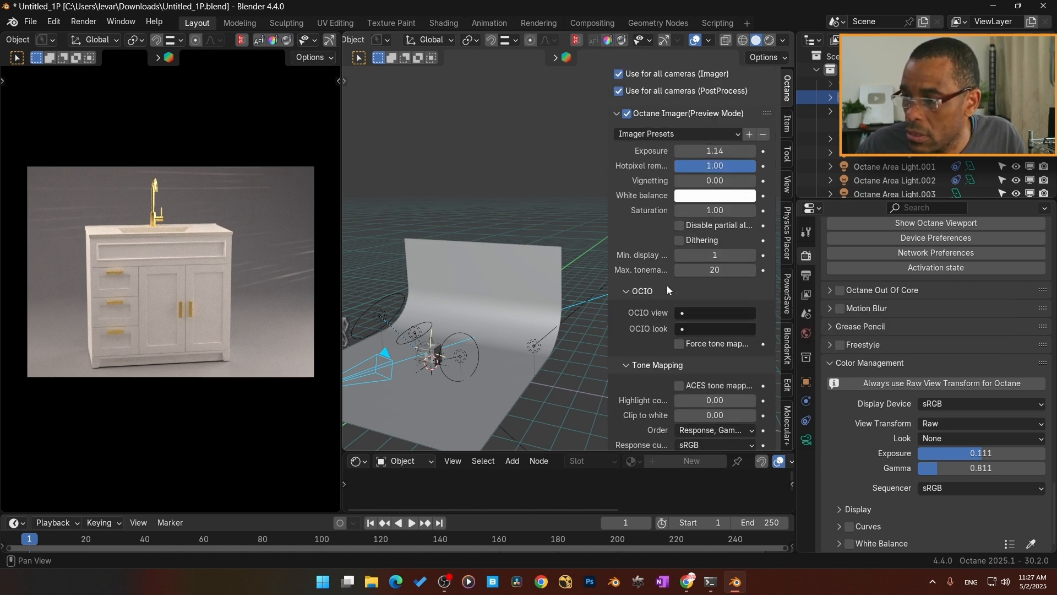
pyautogui.scroll(-4, 669, 285)
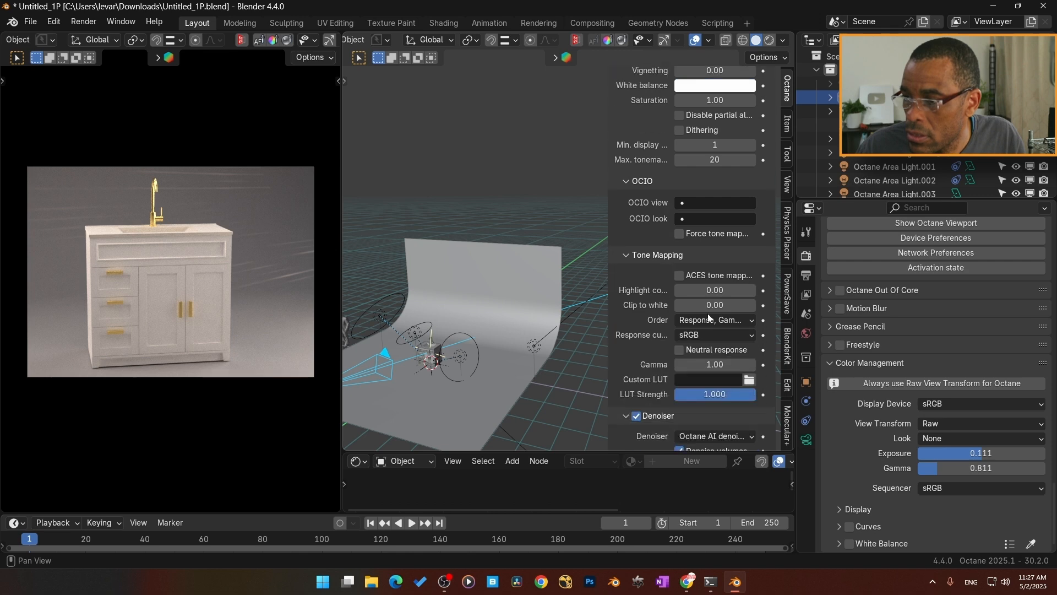
pyautogui.moveTo(717, 290)
pyautogui.mouseDown()
pyautogui.moveTo(782, 290)
pyautogui.moveTo(710, 290)
pyautogui.moveTo(738, 291)
pyautogui.mouseUp()
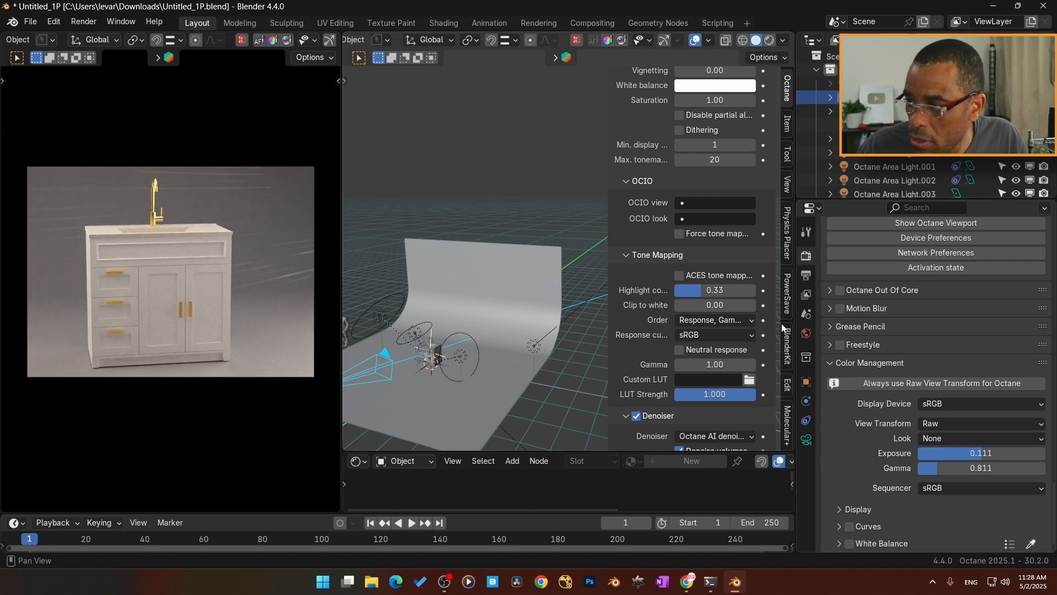
# Step: Switch the view transform to False Color and raise the imager's highlight compression to 0.43
pyautogui.click(945, 424)
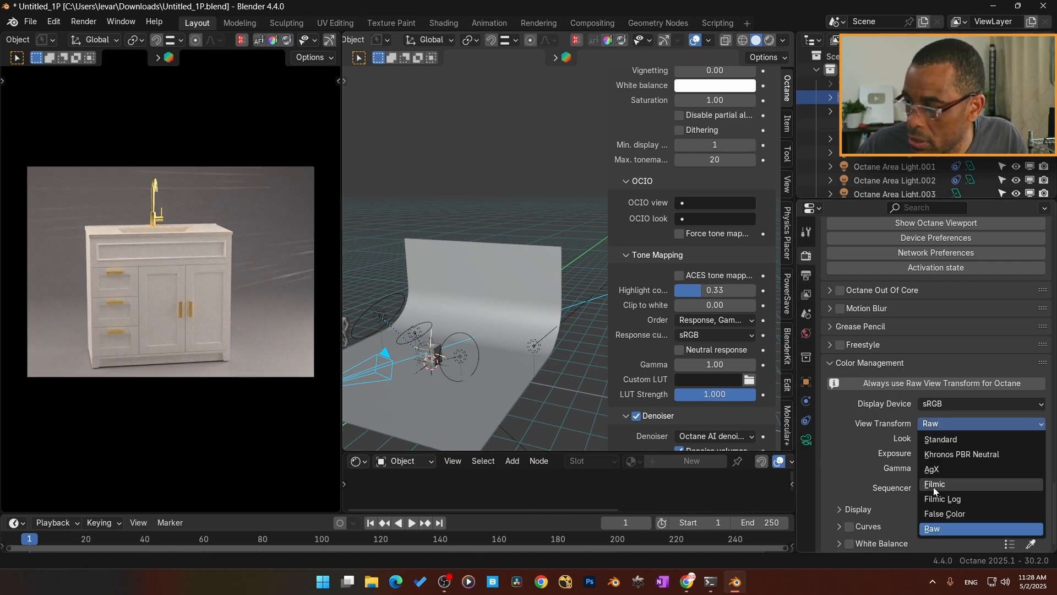
pyautogui.click(952, 514)
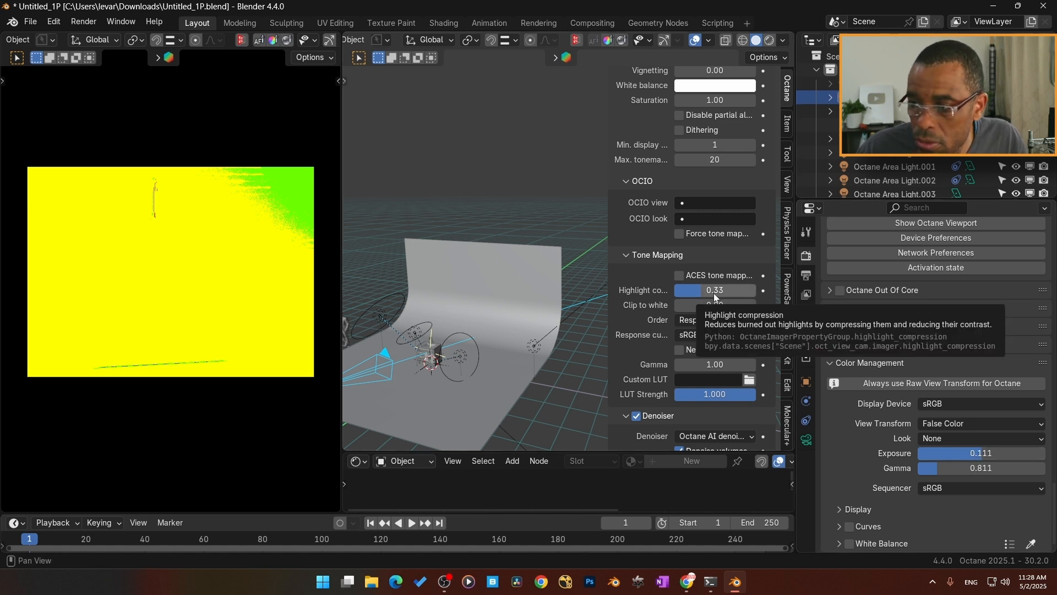
pyautogui.moveTo(714, 296); pyautogui.dragTo(692, 299)
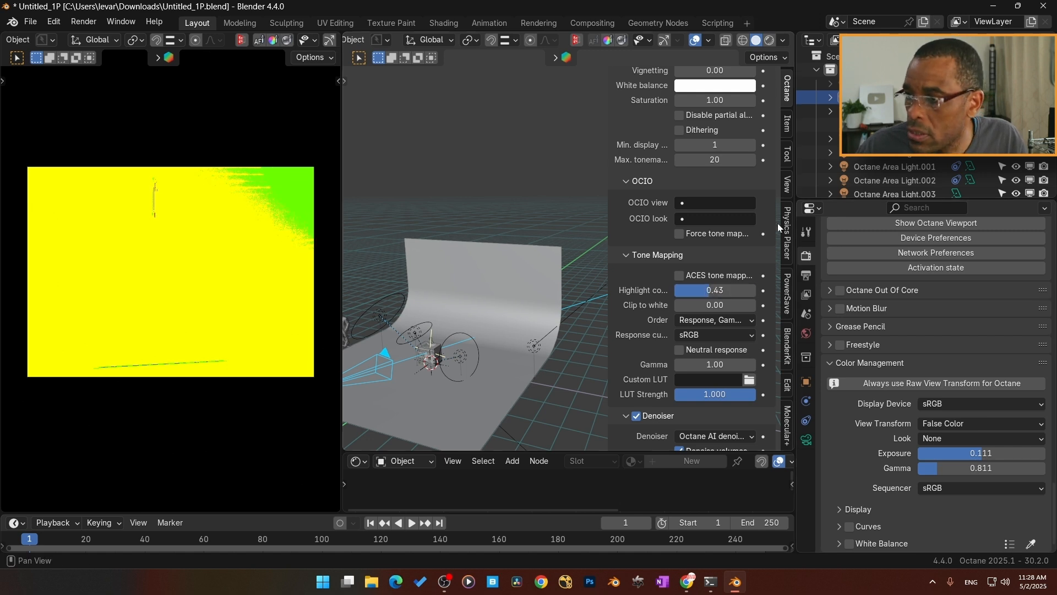
# Step: Lower the Octane imager exposure to 1.02 and switch the view transform back to Raw
pyautogui.scroll(6, 777, 223)
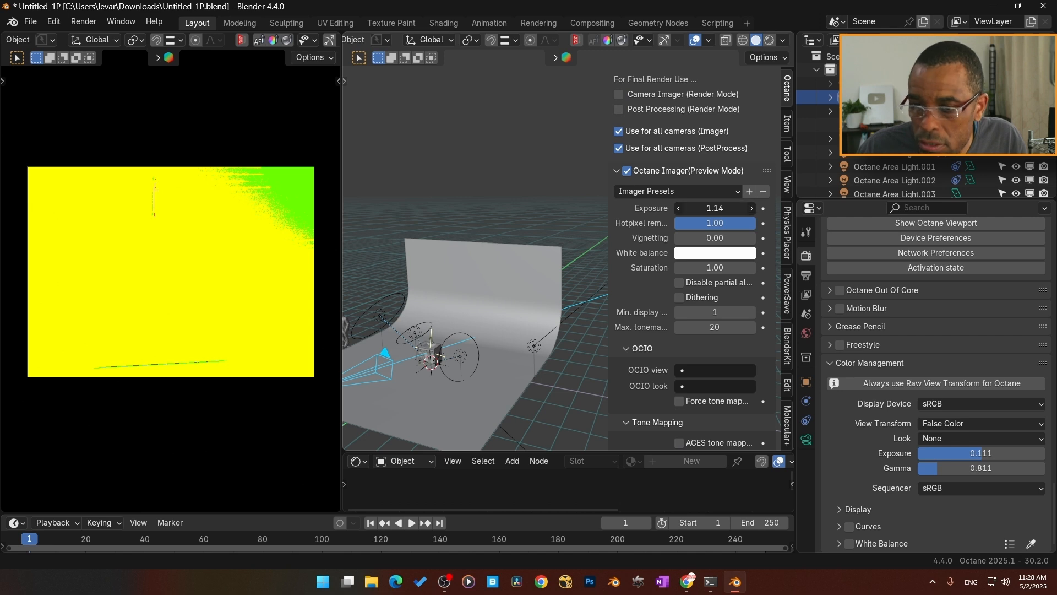
pyautogui.moveTo(715, 207); pyautogui.dragTo(701, 208)
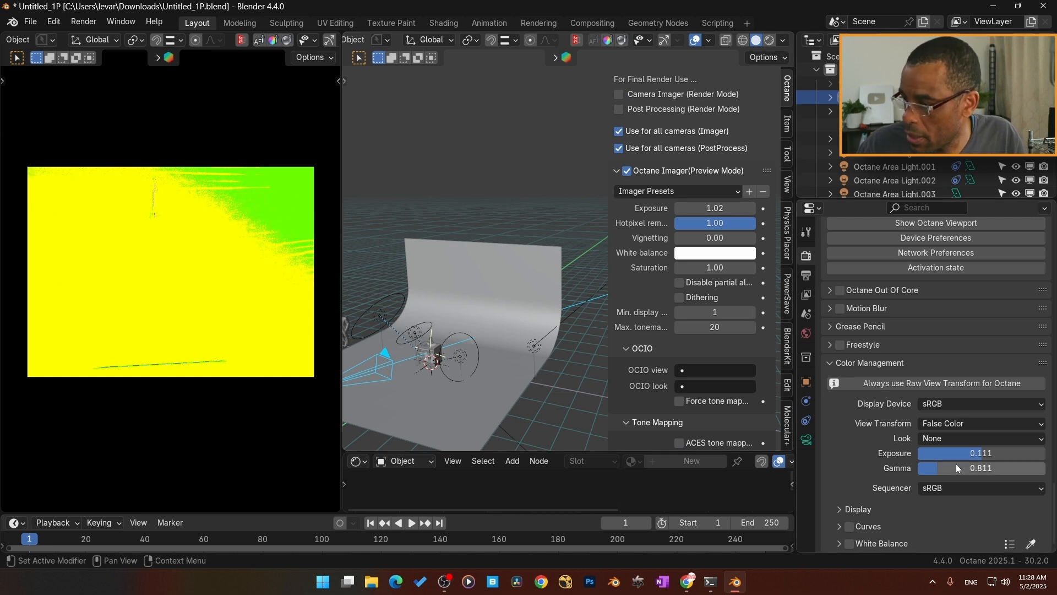
pyautogui.click(960, 423)
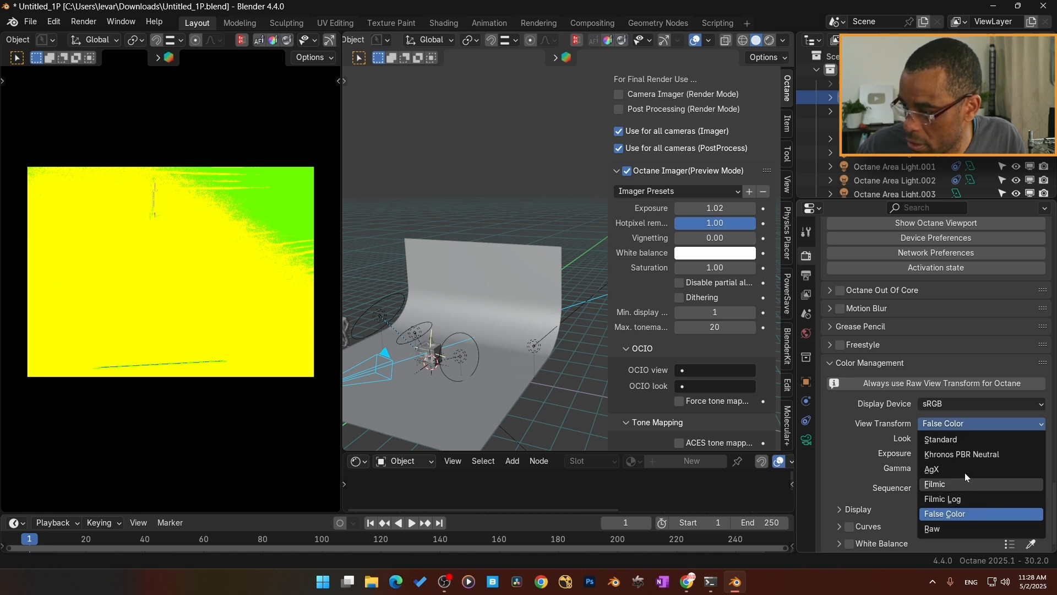
pyautogui.click(943, 528)
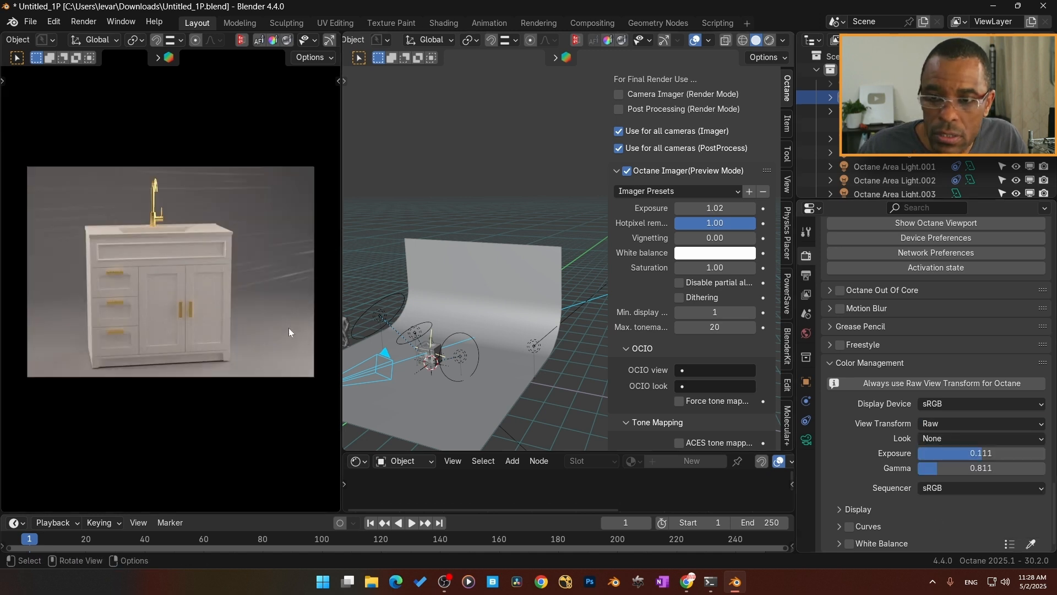
# Step: Select the gobo light Octane Area Light.003 behind the vanity and set its black body emission temperature to 4500
pyautogui.click(539, 348)
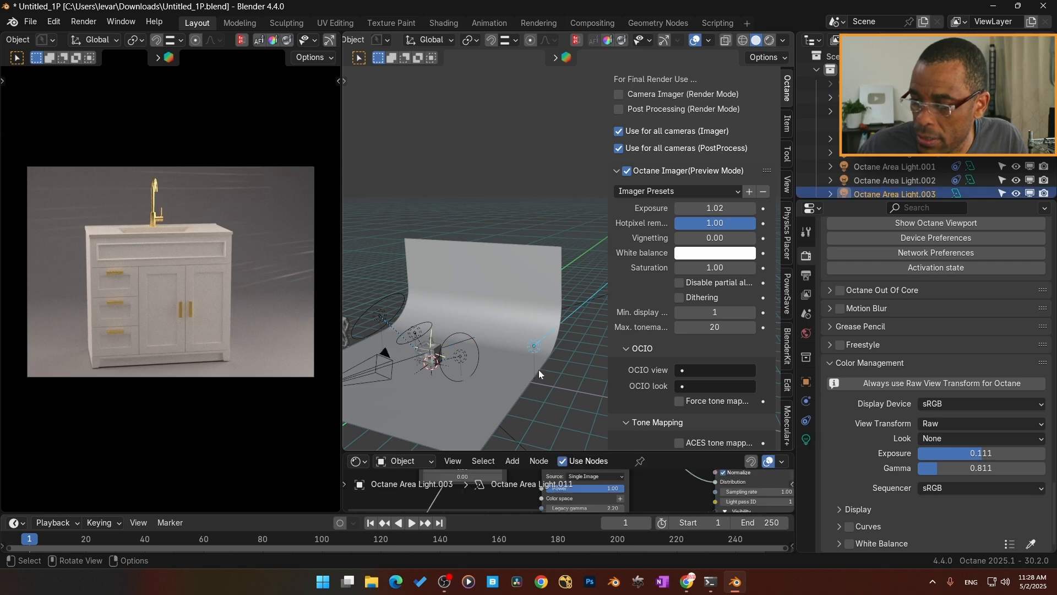
pyautogui.moveTo(568, 452); pyautogui.dragTo(569, 156)
pyautogui.moveTo(608, 373); pyautogui.dragTo(546, 389, button='middle')
pyautogui.click(659, 339)
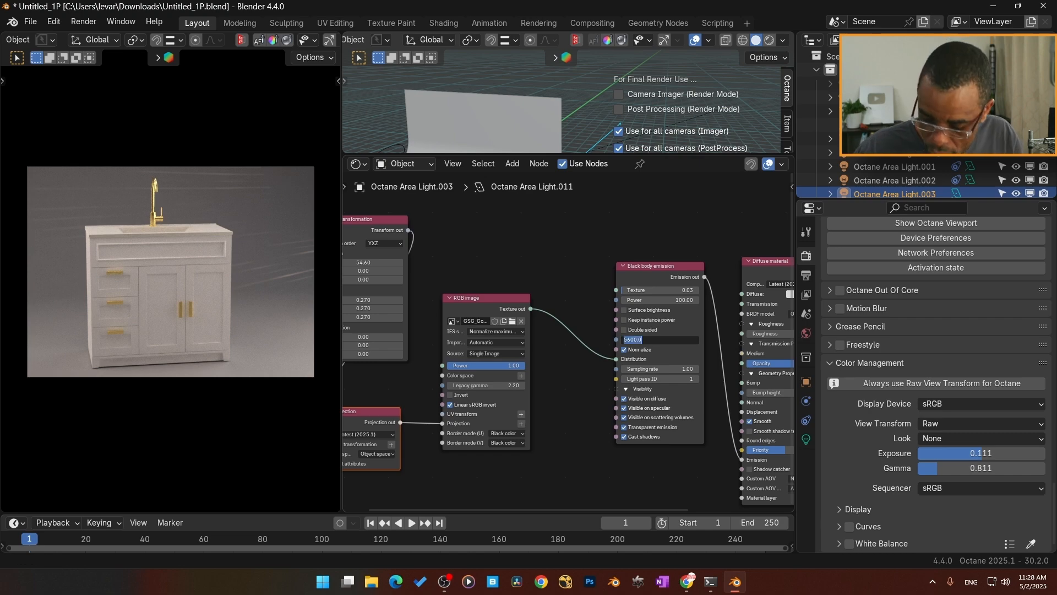
pyautogui.write('450')
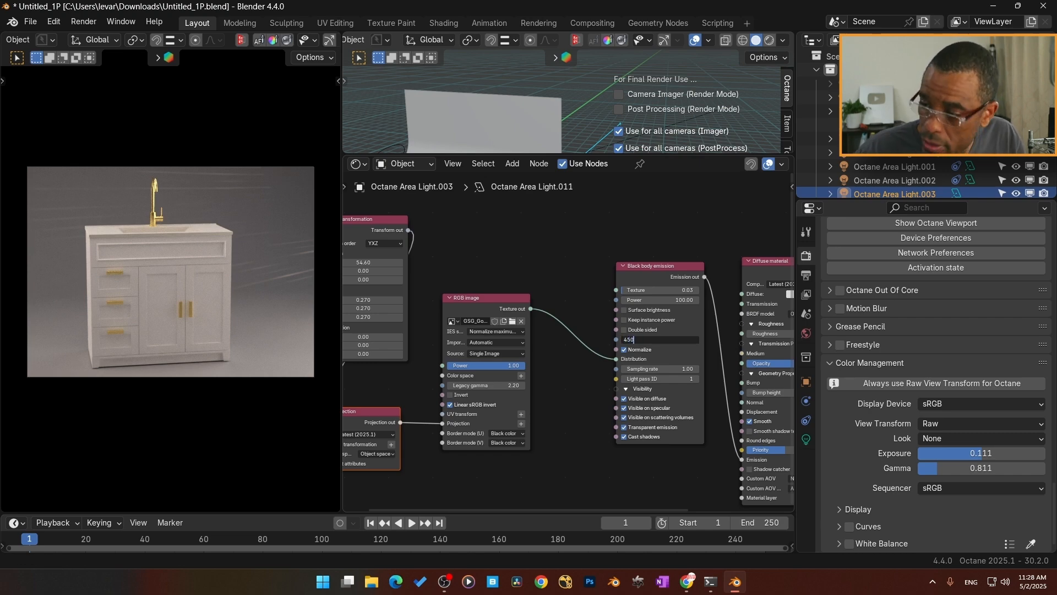
pyautogui.write('0')
pyautogui.press('Return')
# Step: Raise the power of the gobo light's black body emission to 300
pyautogui.moveTo(625, 457); pyautogui.dragTo(585, 462, button='middle')
pyautogui.click(634, 307)
pyautogui.write('300')
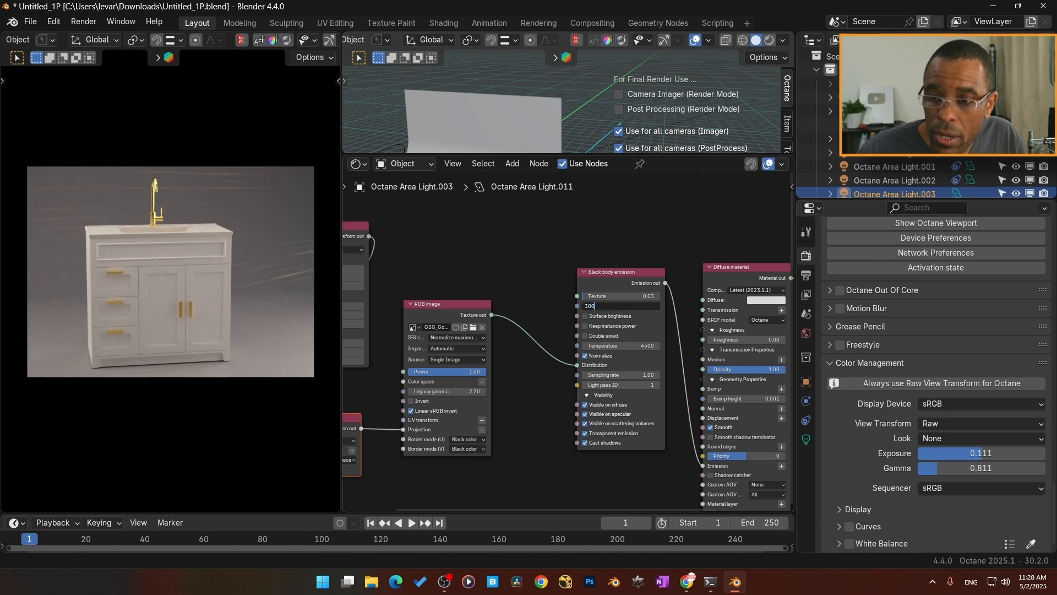
pyautogui.press('Return')
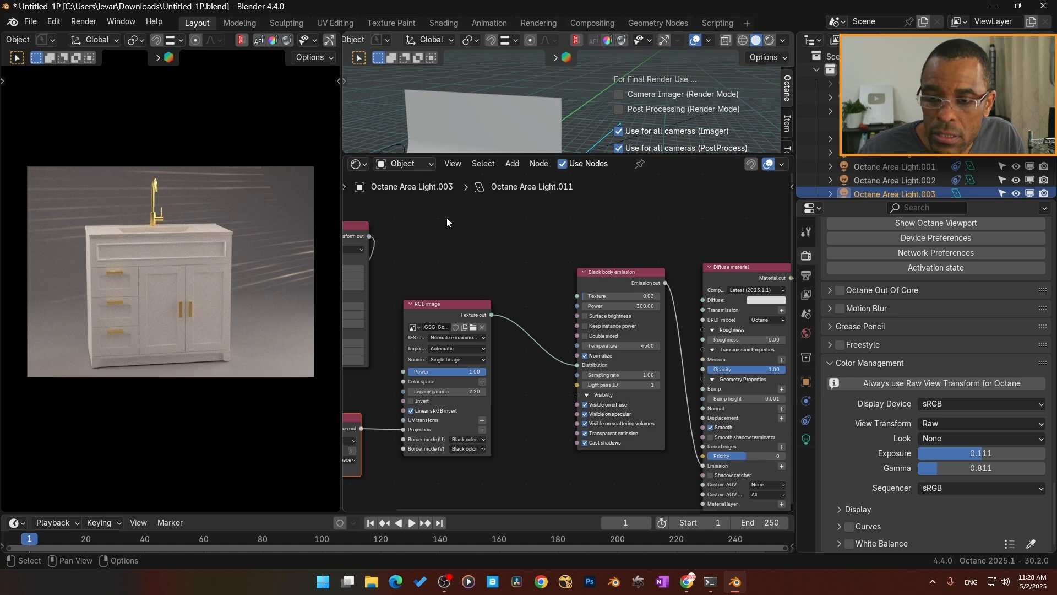
# Step: Rotate the gobo light around the global Z axis to shift its streak pattern across the backdrop
pyautogui.scroll(-4, 457, 214)
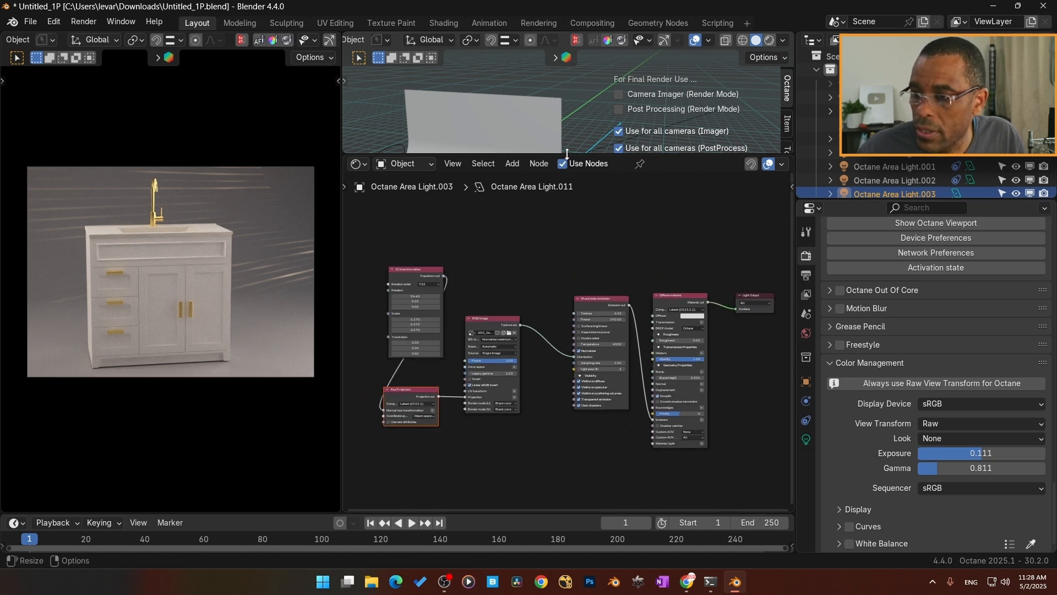
pyautogui.moveTo(567, 154); pyautogui.dragTo(556, 334)
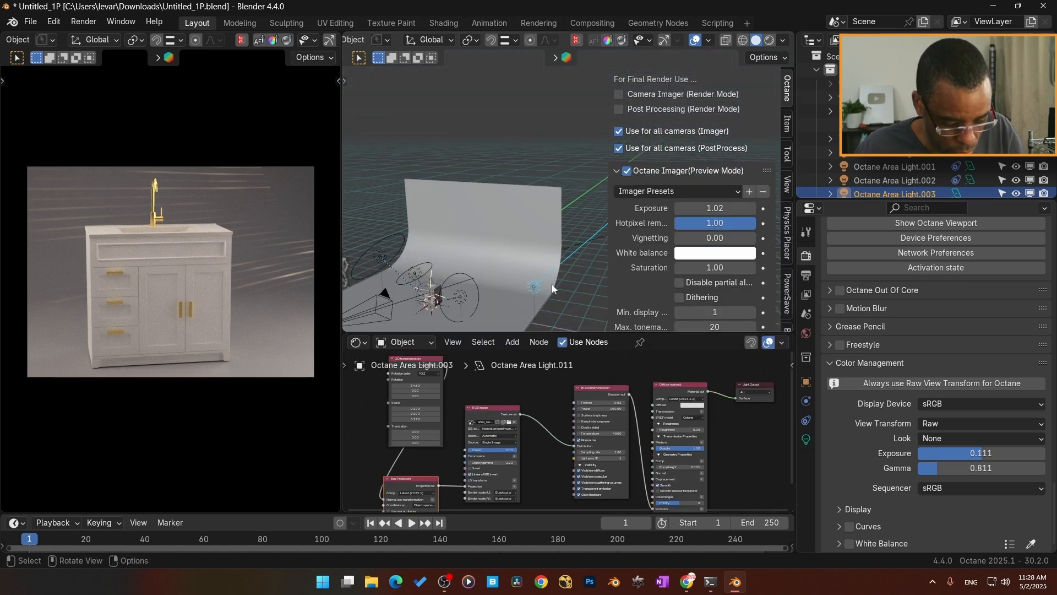
pyautogui.press('r')
pyautogui.press('z')
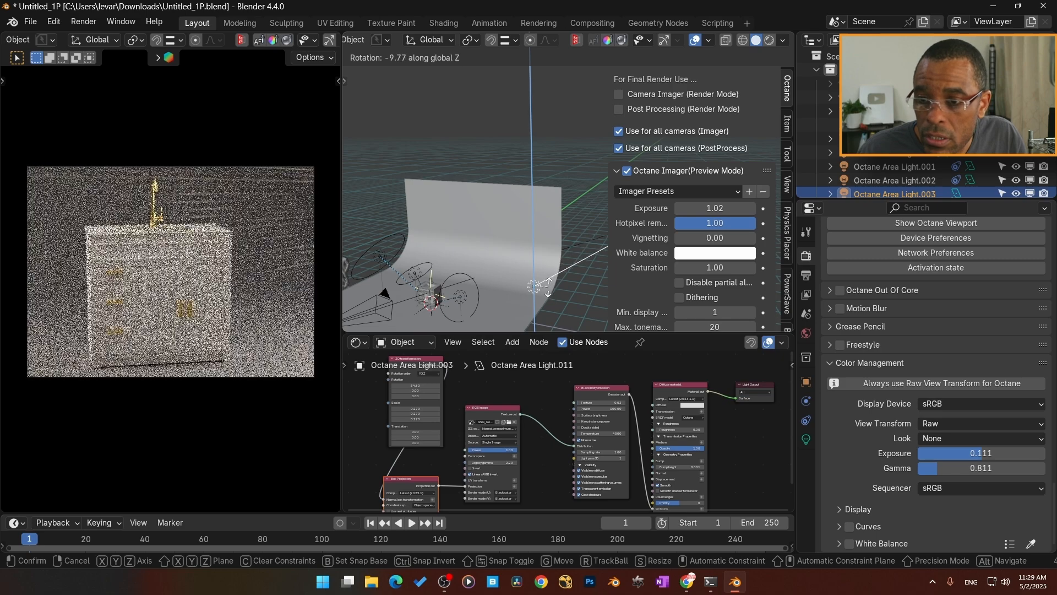
pyautogui.click(494, 273)
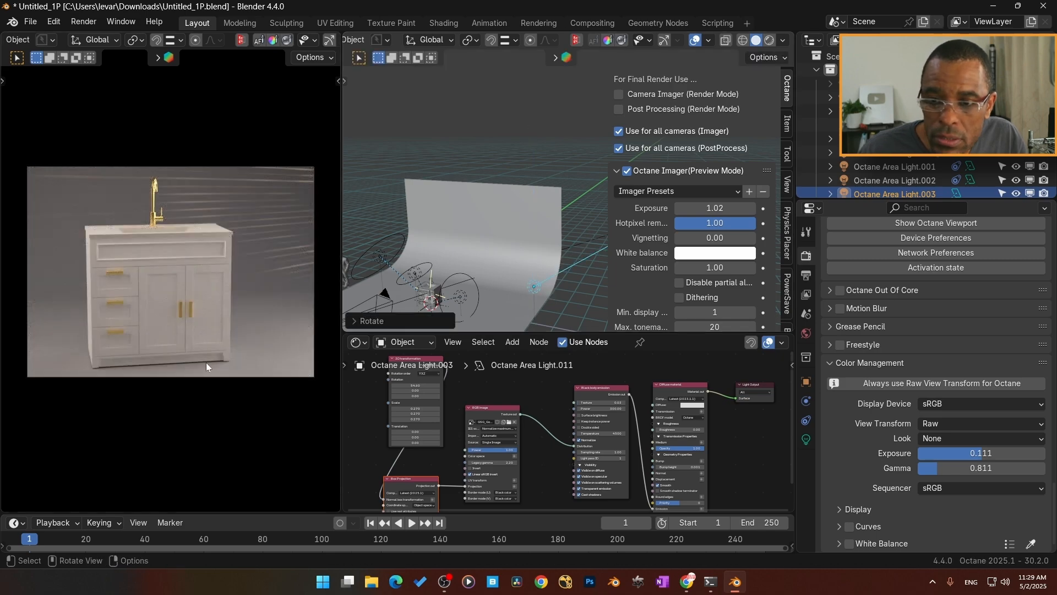